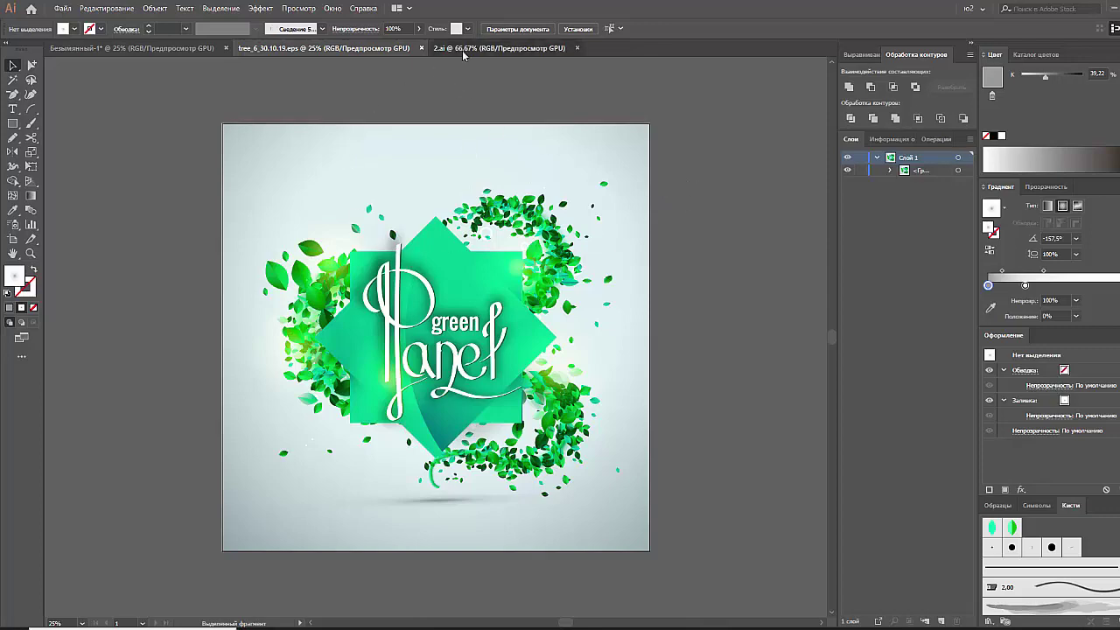
Review the green Planet lettering variants in the other document, then return to the logo
{"action": "left_click", "coordinate": [498, 48]}
{"action": "mouse_move", "coordinate": [379, 292]}
{"action": "left_mouse_down"}
{"action": "mouse_move", "coordinate": [453, 382]}
{"action": "mouse_move", "coordinate": [445, 362]}
{"action": "mouse_move", "coordinate": [340, 334]}
{"action": "mouse_move", "coordinate": [239, 412]}
{"action": "mouse_move", "coordinate": [259, 412]}
{"action": "mouse_move", "coordinate": [407, 287]}
{"action": "mouse_move", "coordinate": [403, 313]}
{"action": "left_mouse_up"}
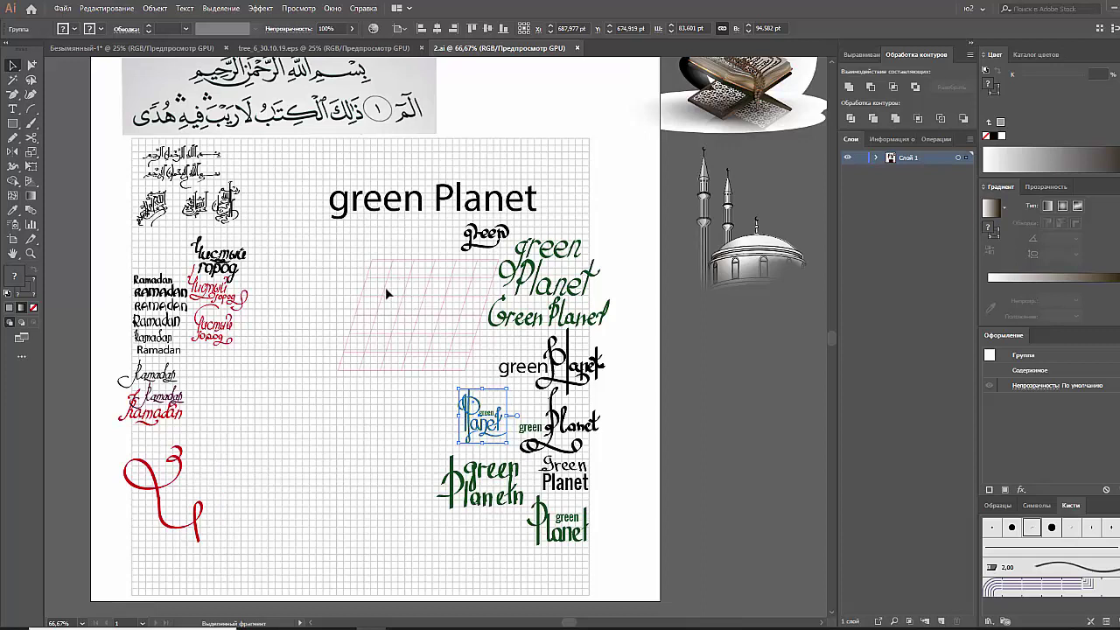
{"action": "left_click", "coordinate": [387, 290]}
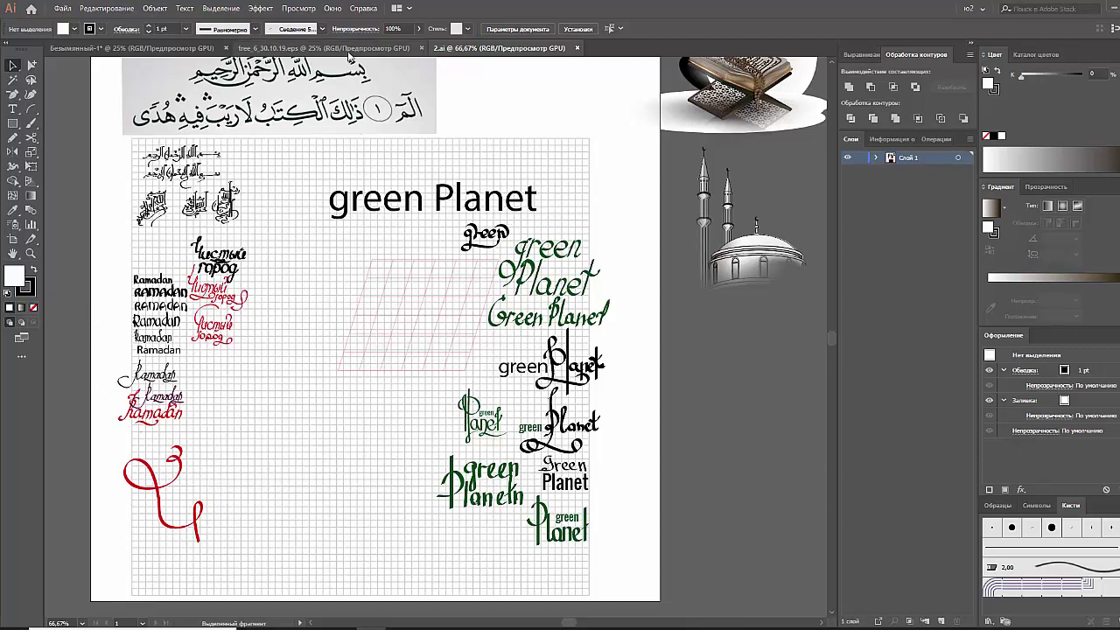
{"action": "left_click", "coordinate": [349, 49]}
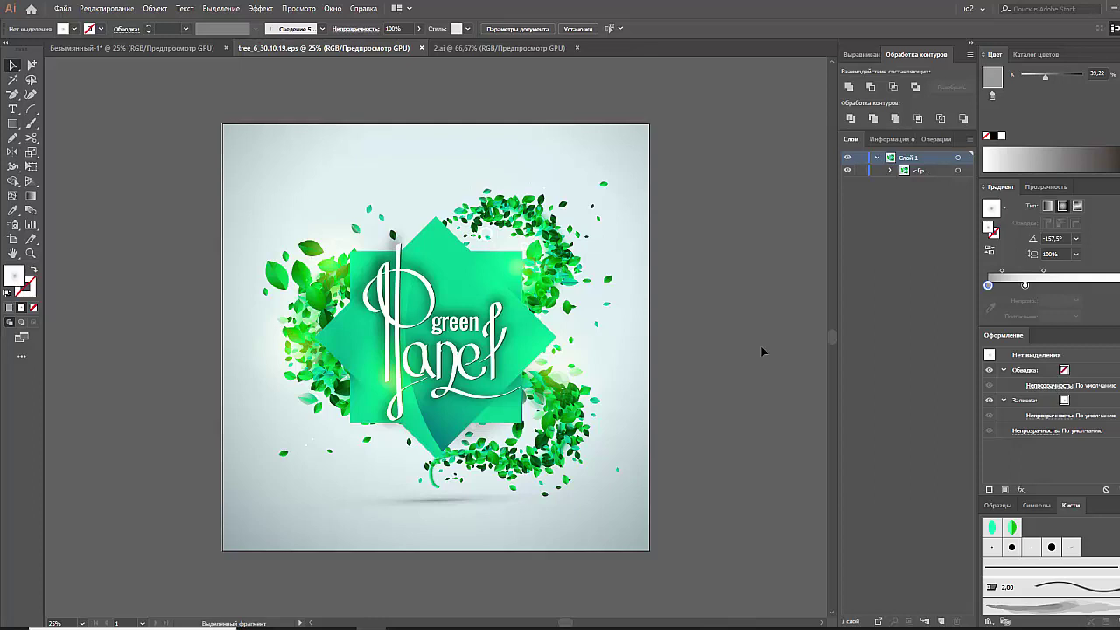
{"action": "key", "text": "ctrl+minus"}
{"action": "key", "text": "ctrl+plus"}
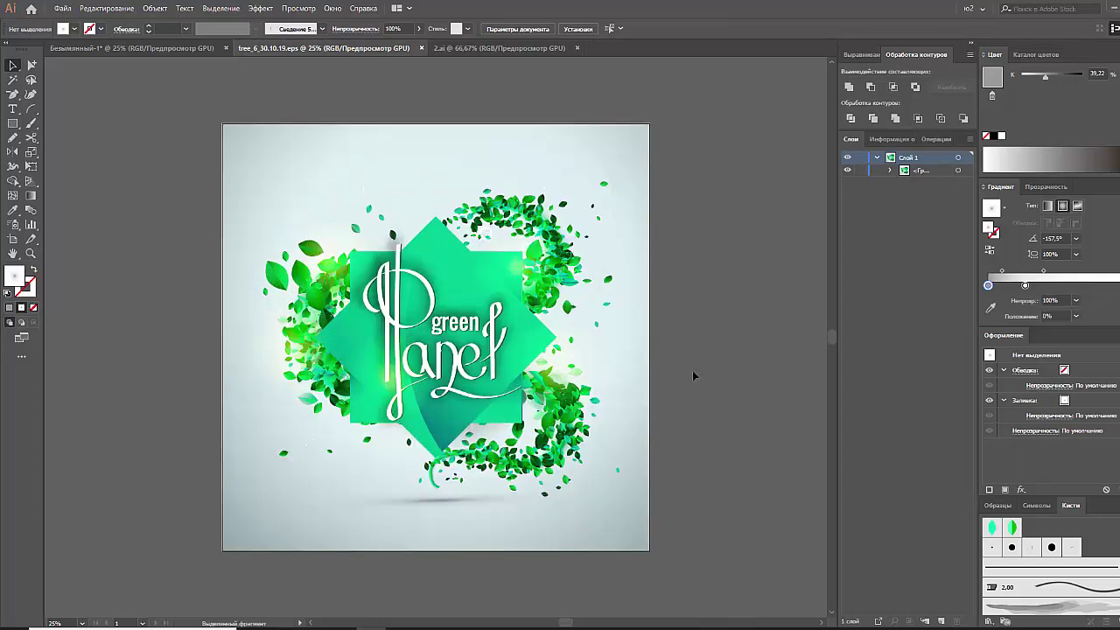
{"action": "left_click_drag", "start_coordinate": [692, 370], "coordinate": [678, 347]}
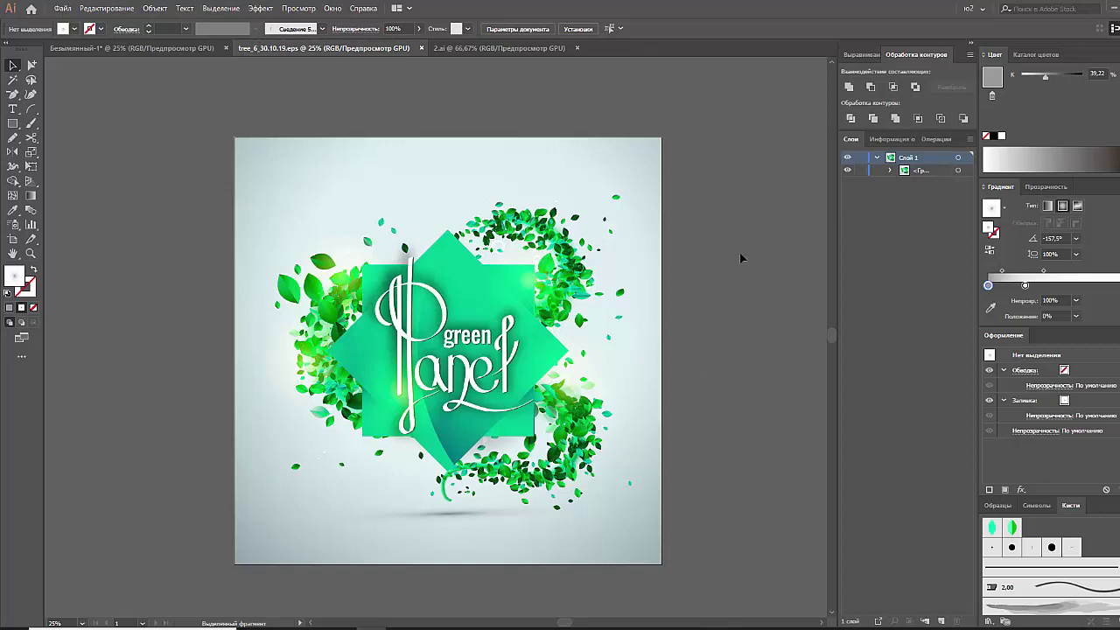
Expand the artwork group and its last subgroup in the Layers panel
{"action": "left_click", "coordinate": [890, 171]}
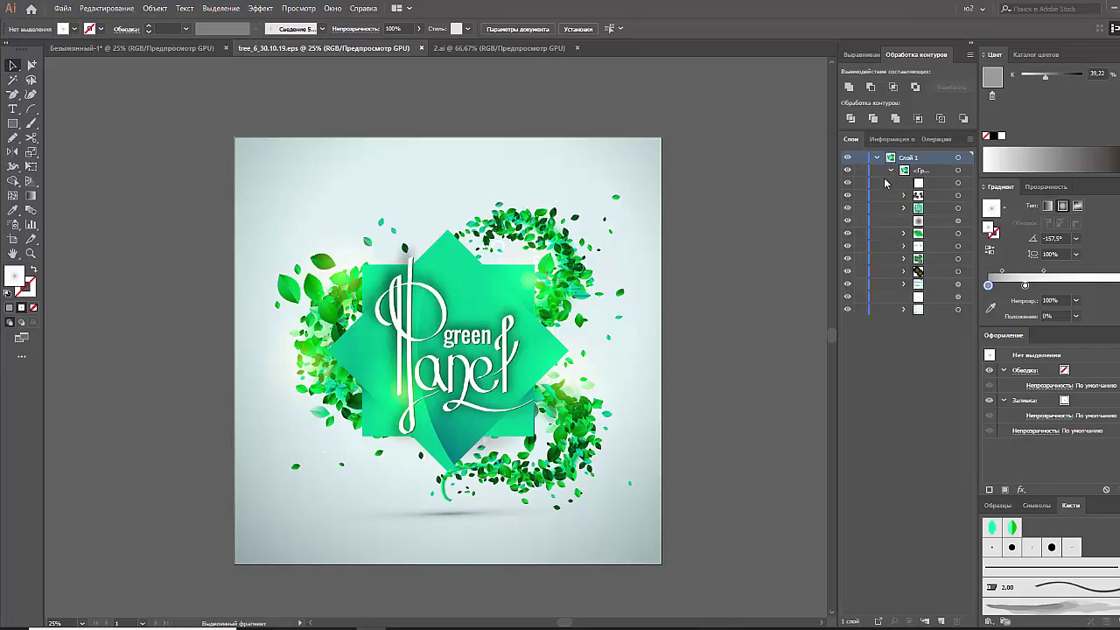
{"action": "left_click", "coordinate": [641, 156]}
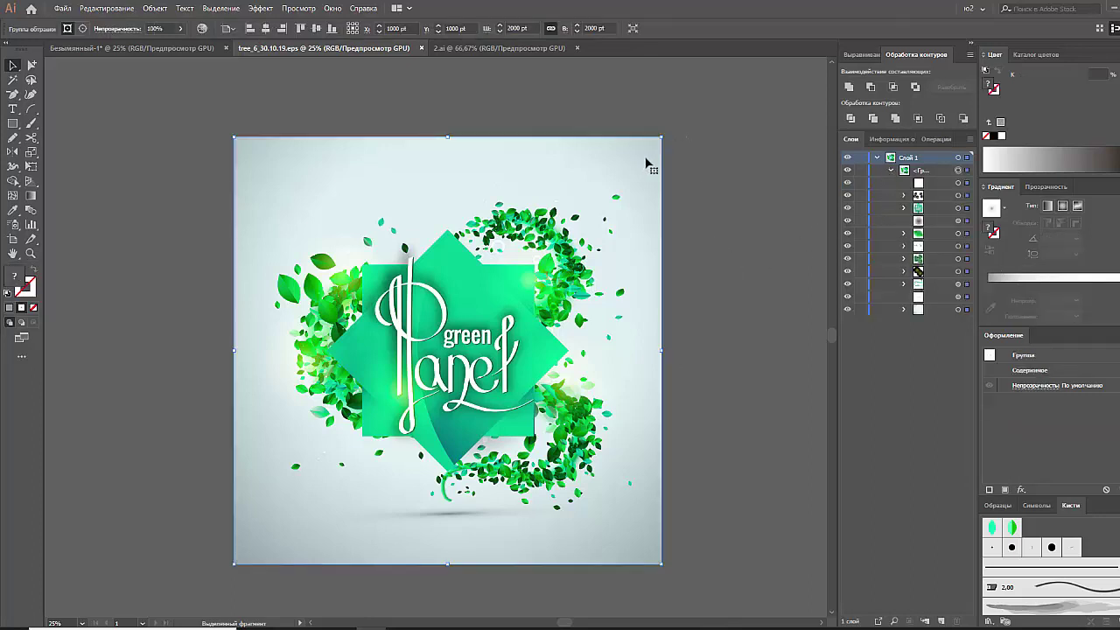
{"action": "left_click", "coordinate": [691, 157]}
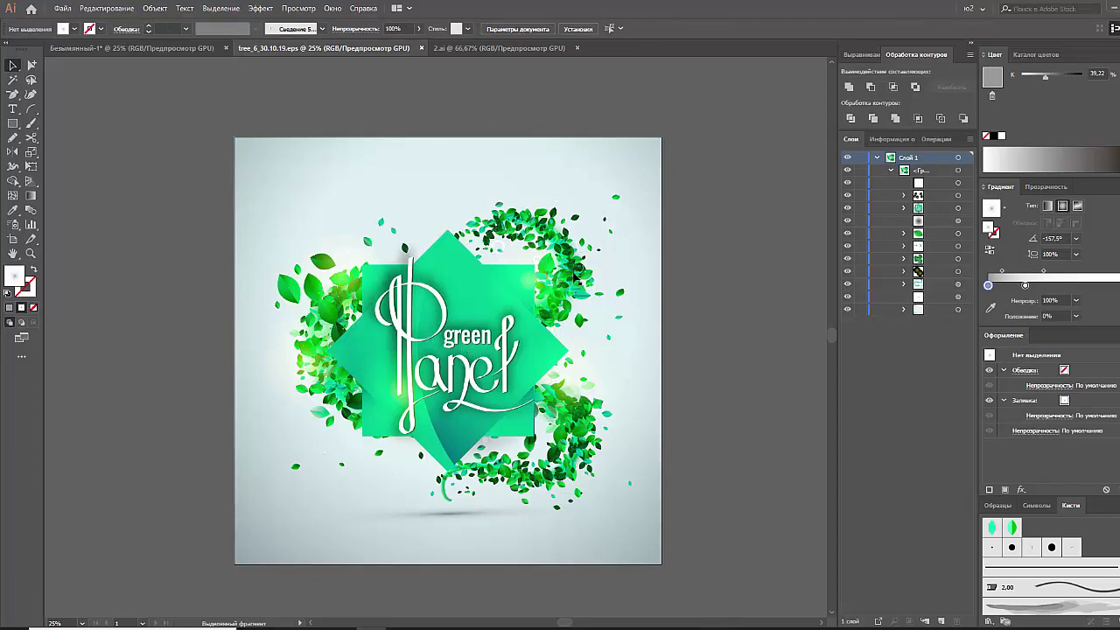
{"action": "key", "text": "ctrl+minus"}
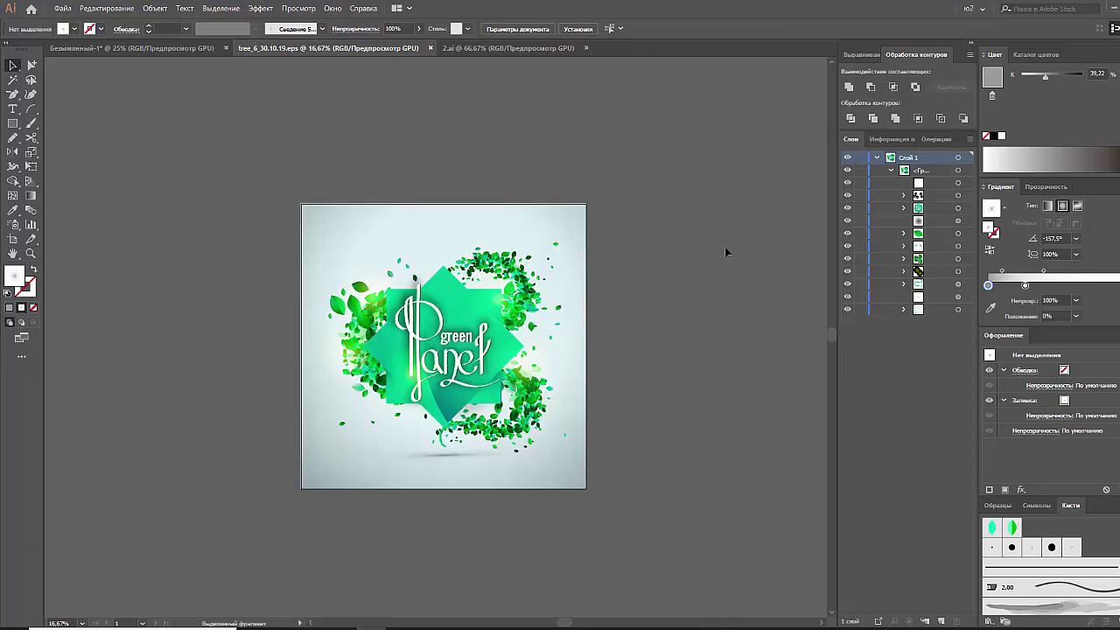
{"action": "left_click", "coordinate": [476, 348]}
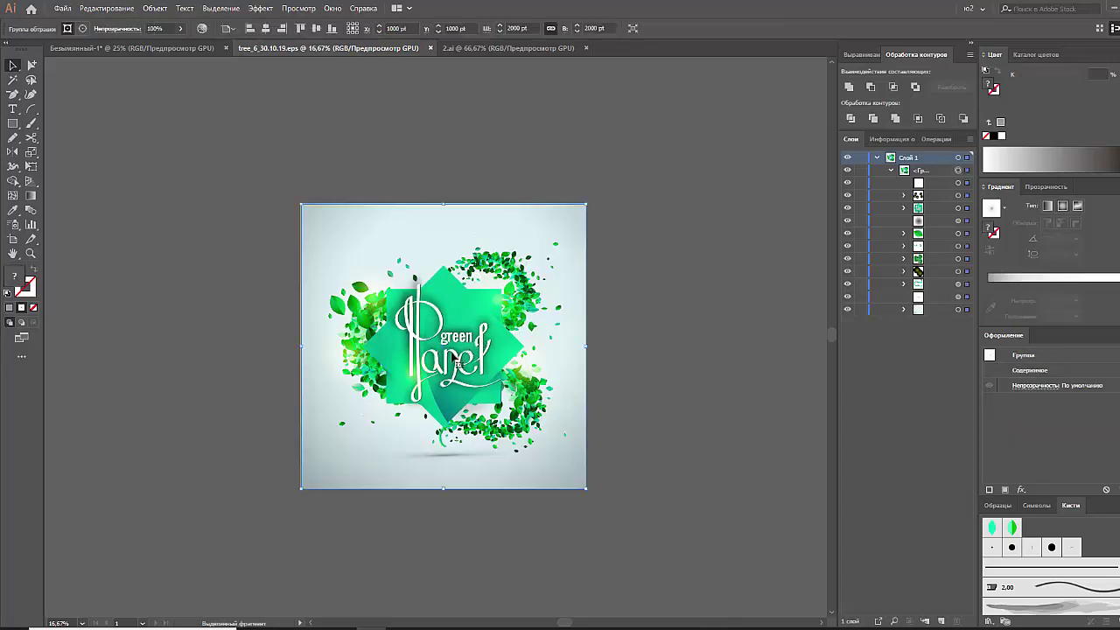
{"action": "left_click", "coordinate": [904, 310]}
Hide the bluish background rectangle after checking its transparency settings
{"action": "left_click", "coordinate": [847, 359]}
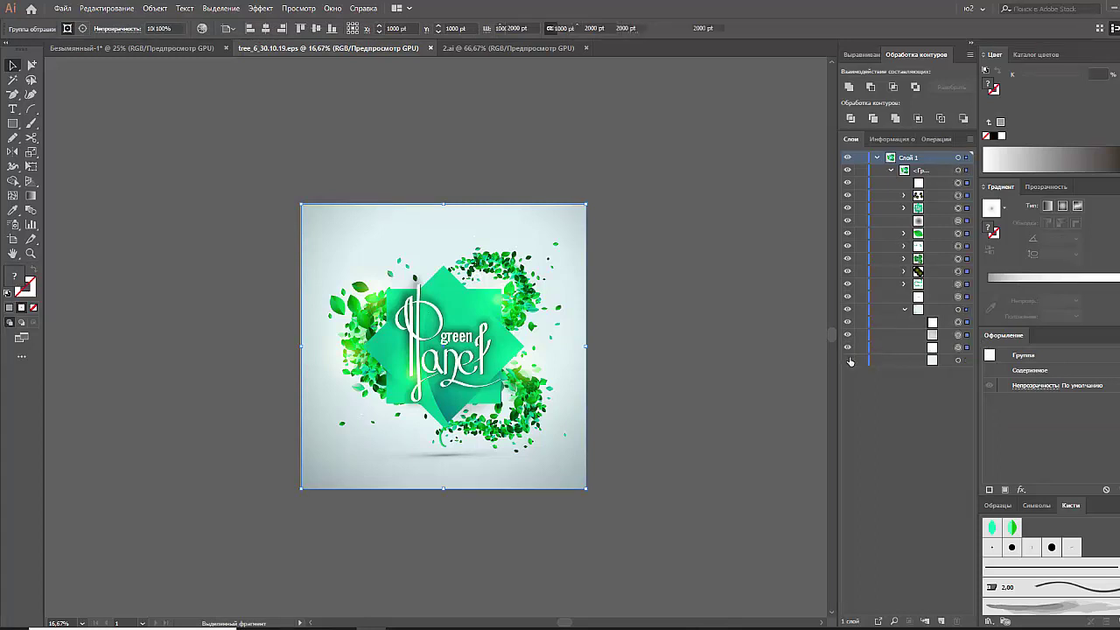
{"action": "key", "text": "ctrl+a"}
{"action": "left_click", "coordinate": [847, 310]}
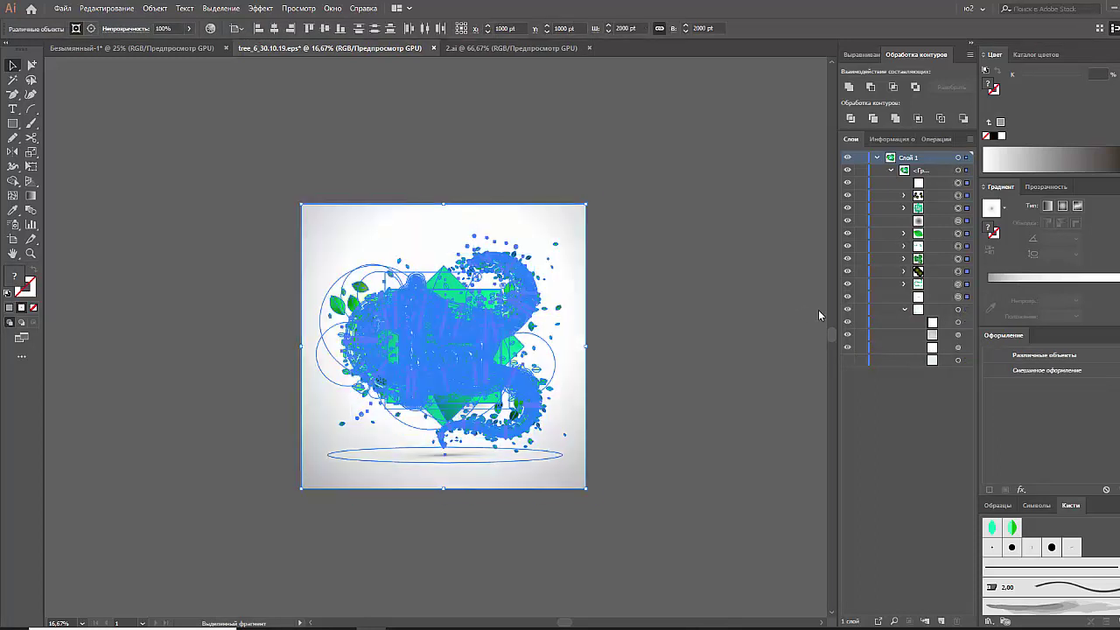
{"action": "left_click", "coordinate": [818, 309]}
{"action": "left_click", "coordinate": [958, 323]}
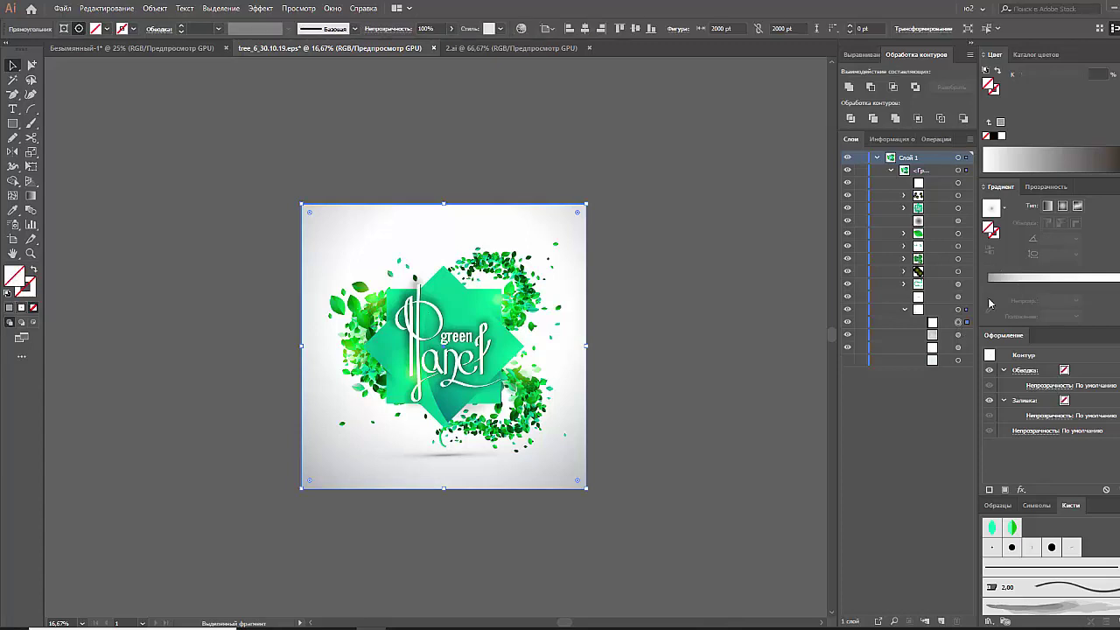
{"action": "left_click", "coordinate": [1041, 187]}
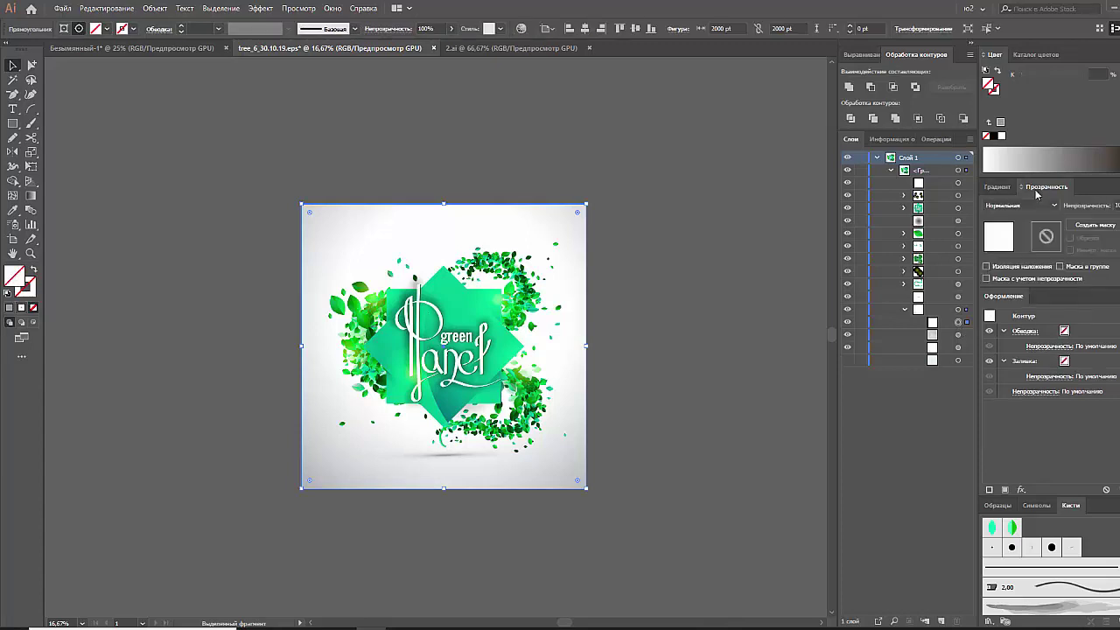
{"action": "left_click", "coordinate": [846, 322]}
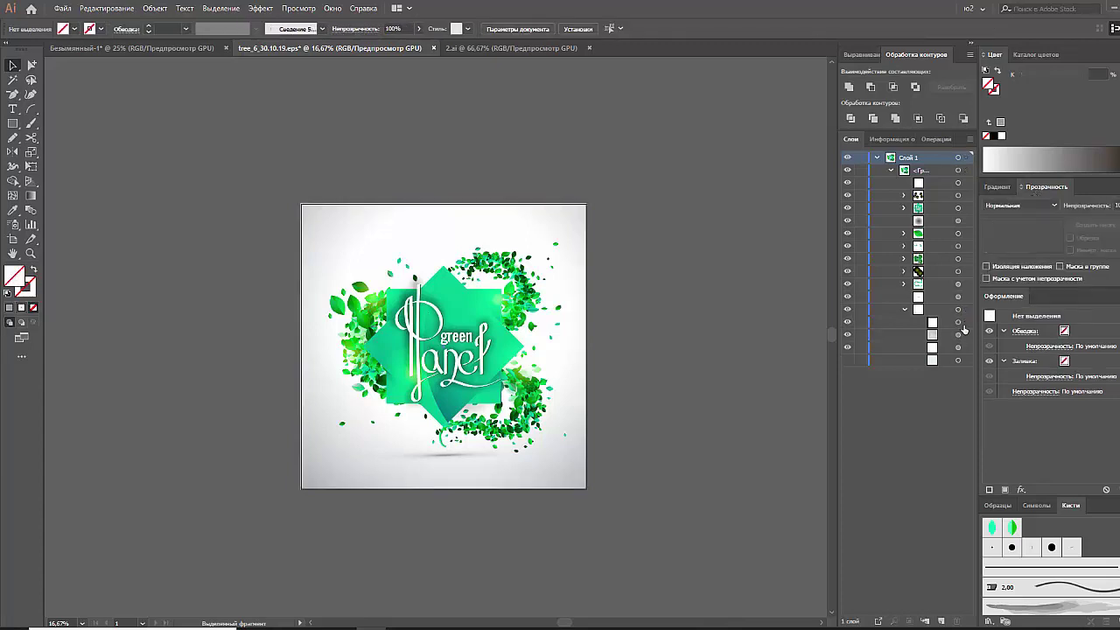
Delete the white object and test hiding the rectangle beneath the mesh
{"action": "left_click", "coordinate": [959, 322]}
{"action": "key", "text": "Delete"}
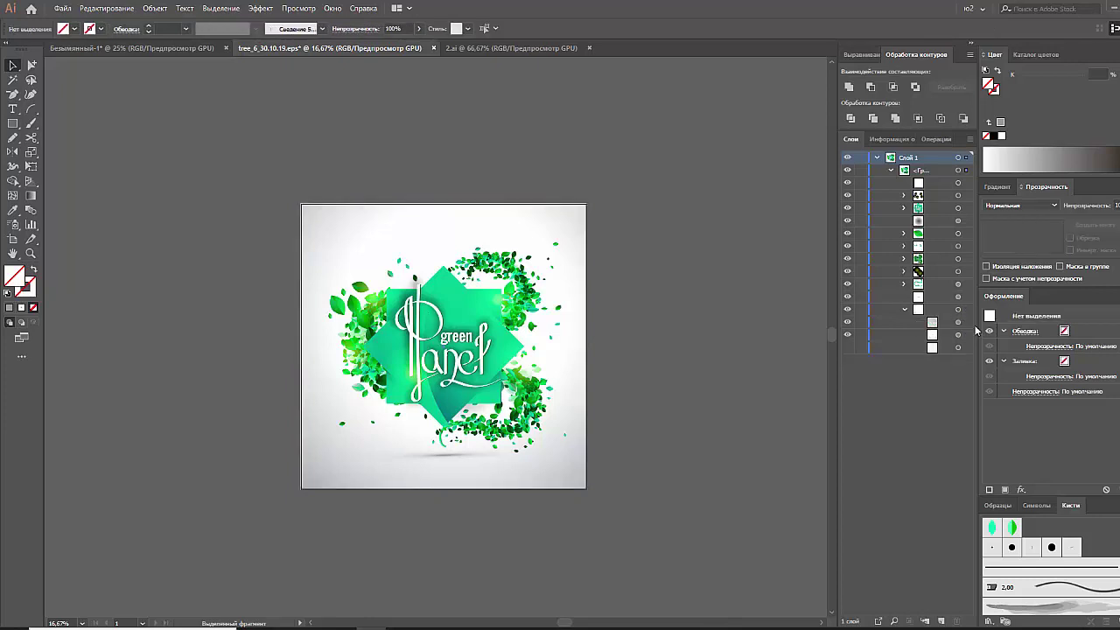
{"action": "left_click", "coordinate": [957, 322]}
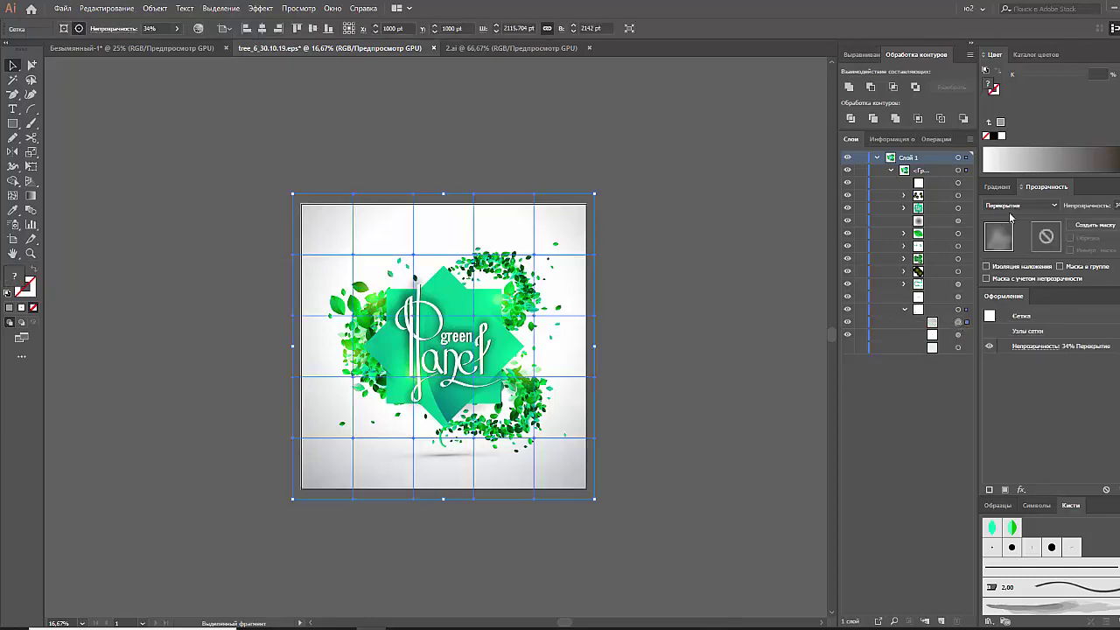
{"action": "left_click", "coordinate": [958, 336]}
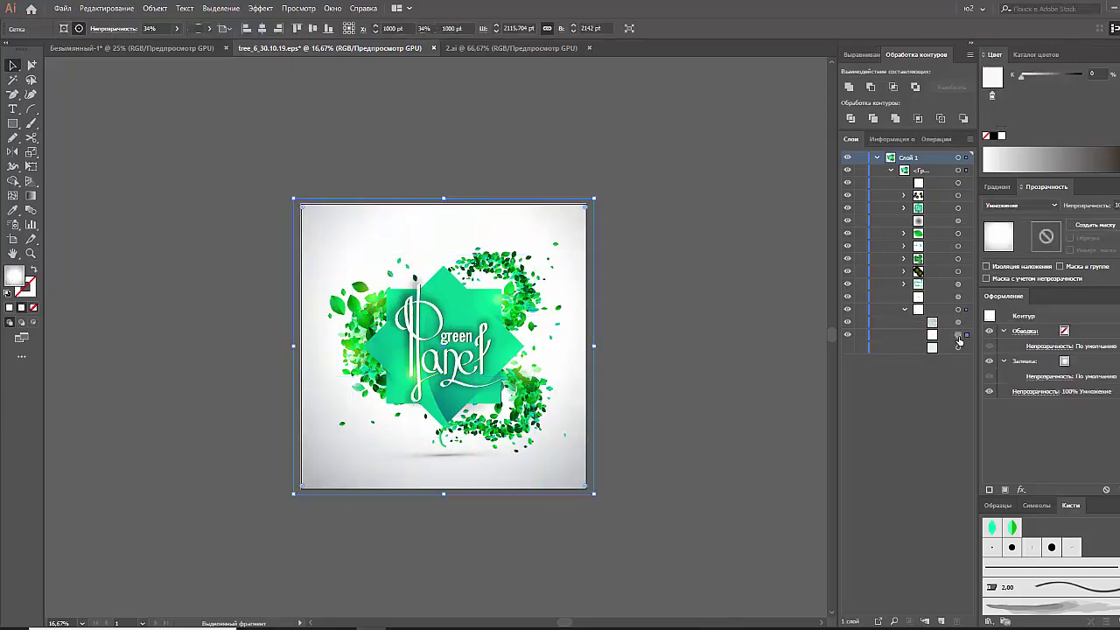
{"action": "left_click", "coordinate": [846, 335]}
{"action": "left_click", "coordinate": [846, 336]}
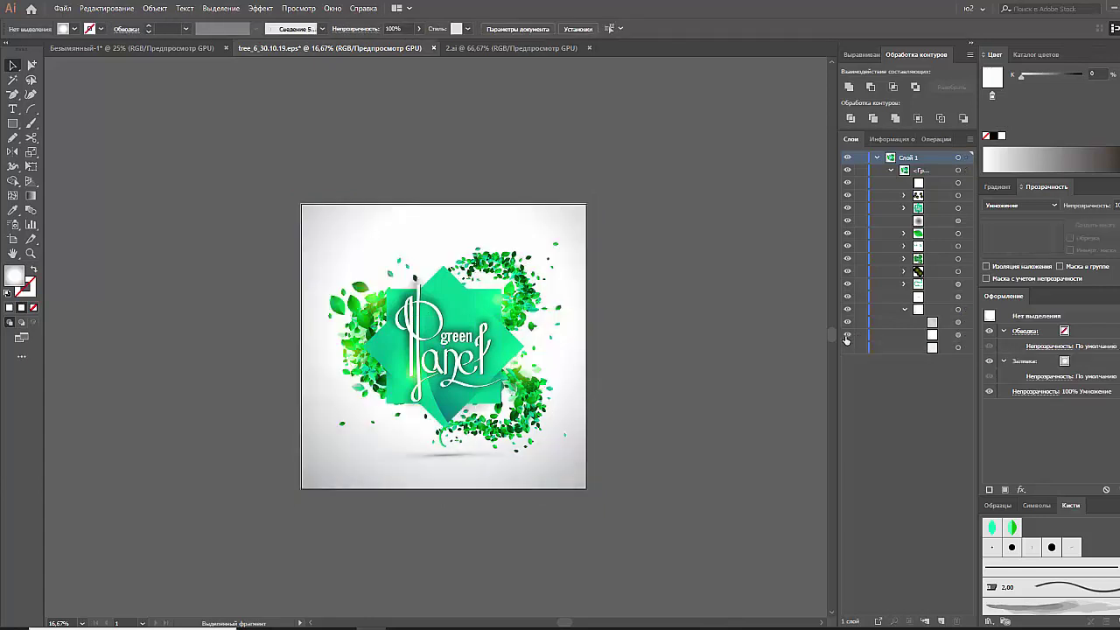
{"action": "key", "text": "ctrl+plus"}
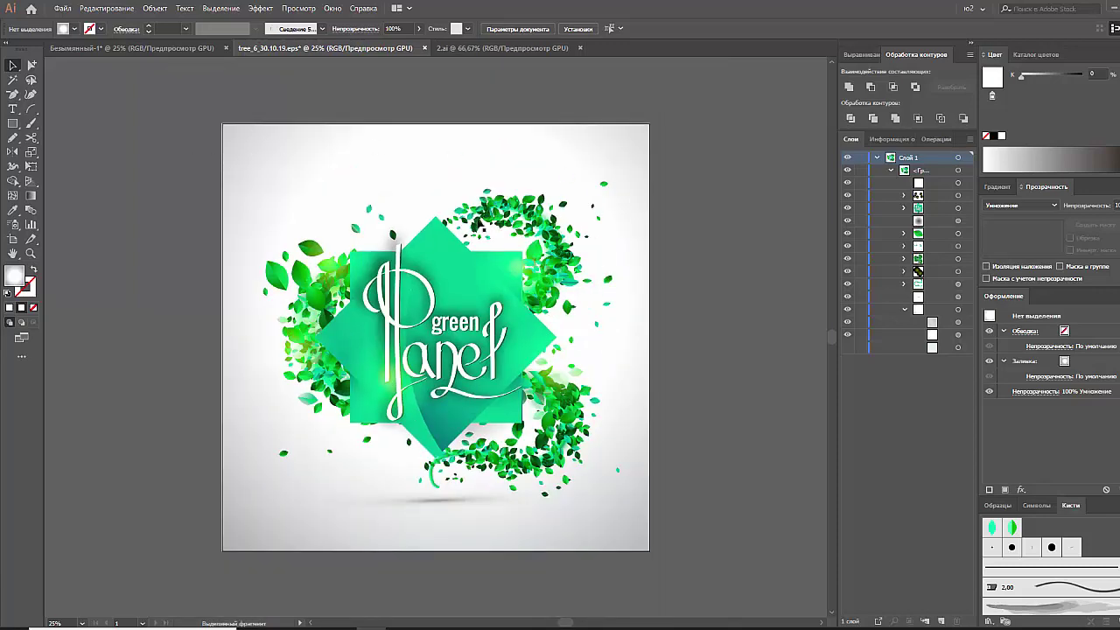
Show the bottom background layer, inspect its mesh and rectangle, then collapse and lock the group
{"action": "left_click", "coordinate": [847, 348]}
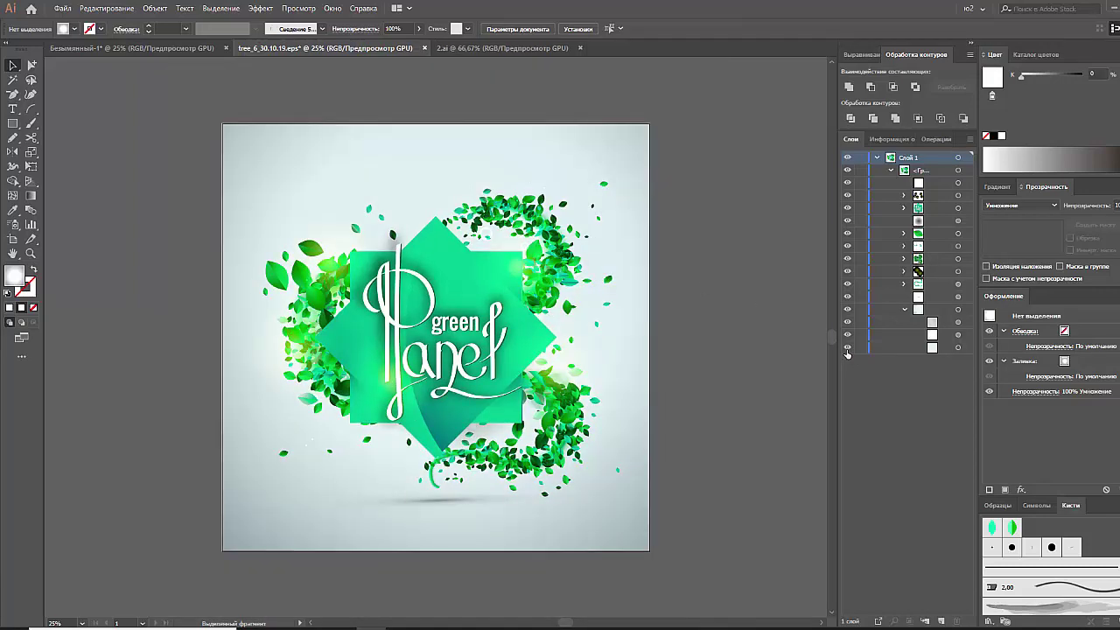
{"action": "left_click", "coordinate": [958, 348]}
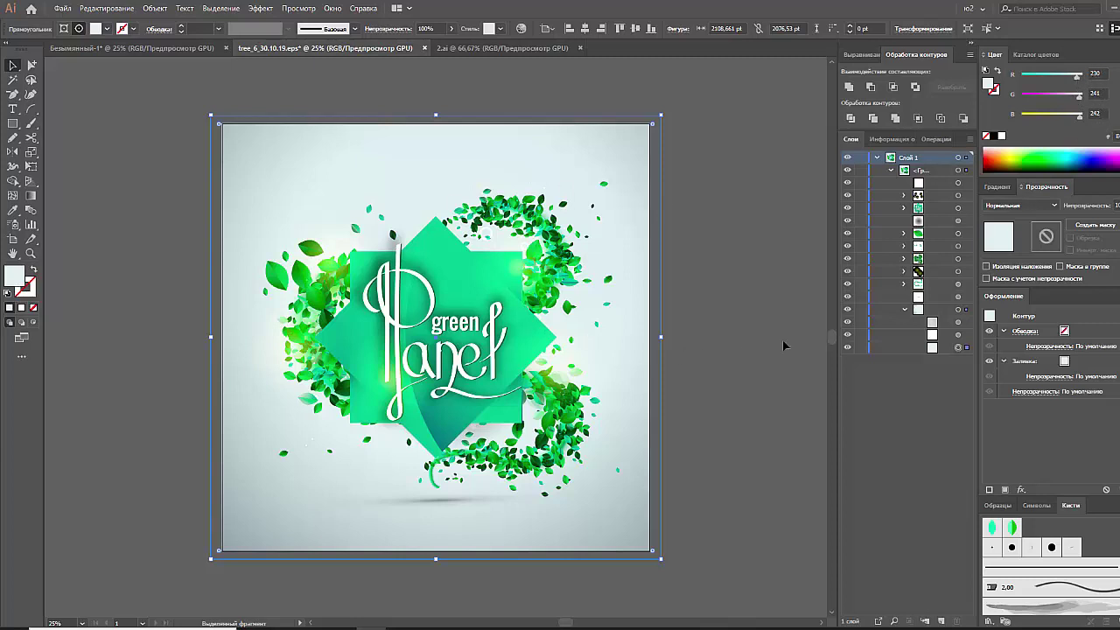
{"action": "left_click", "coordinate": [958, 322]}
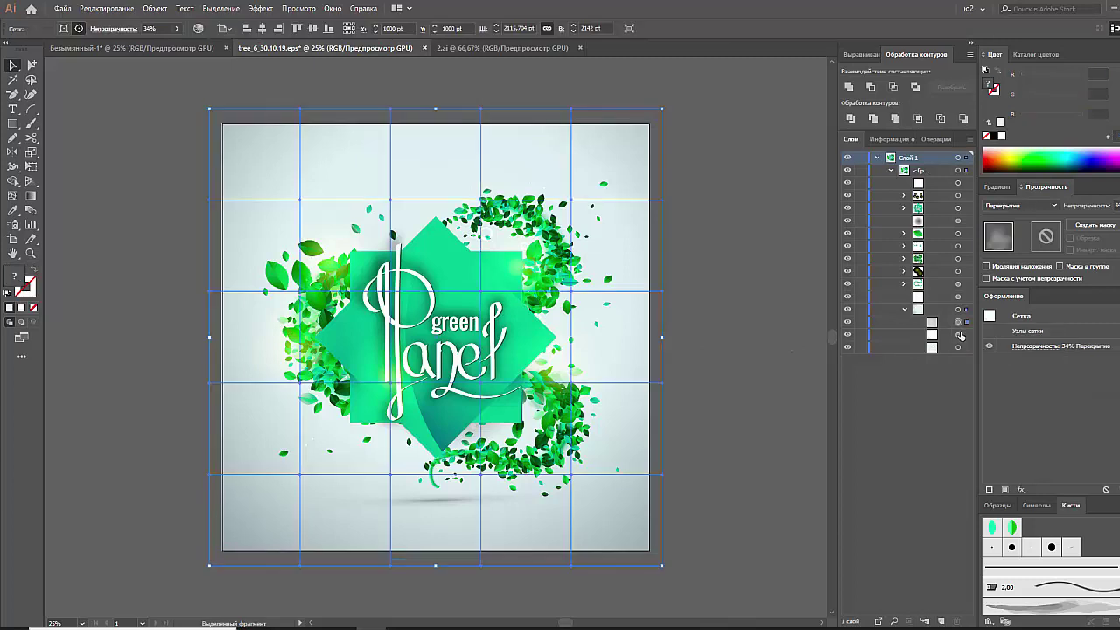
{"action": "left_click", "coordinate": [958, 348]}
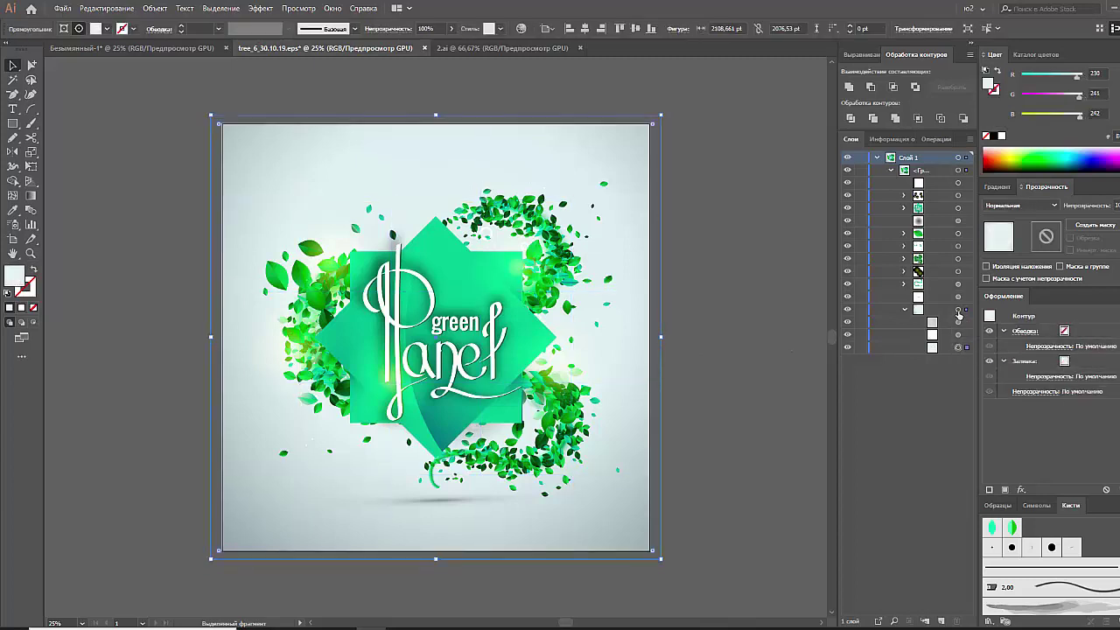
{"action": "left_click", "coordinate": [958, 310]}
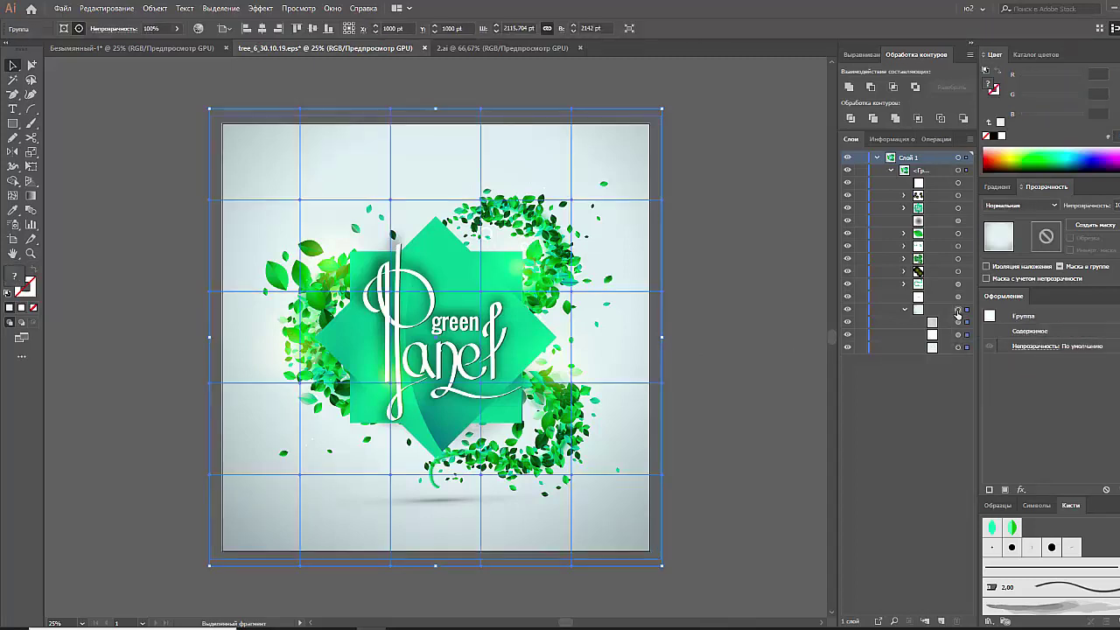
{"action": "left_click", "coordinate": [904, 311]}
{"action": "left_click", "coordinate": [862, 310]}
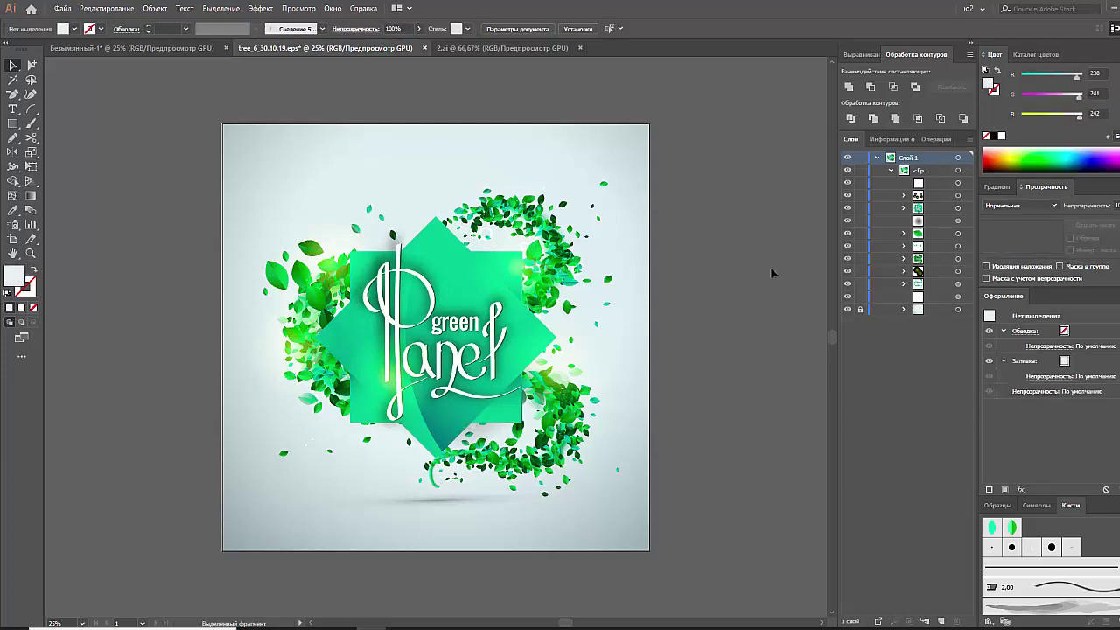
Release the artwork's clipping mask and lock the topmost sublayer
{"action": "left_click", "coordinate": [553, 330]}
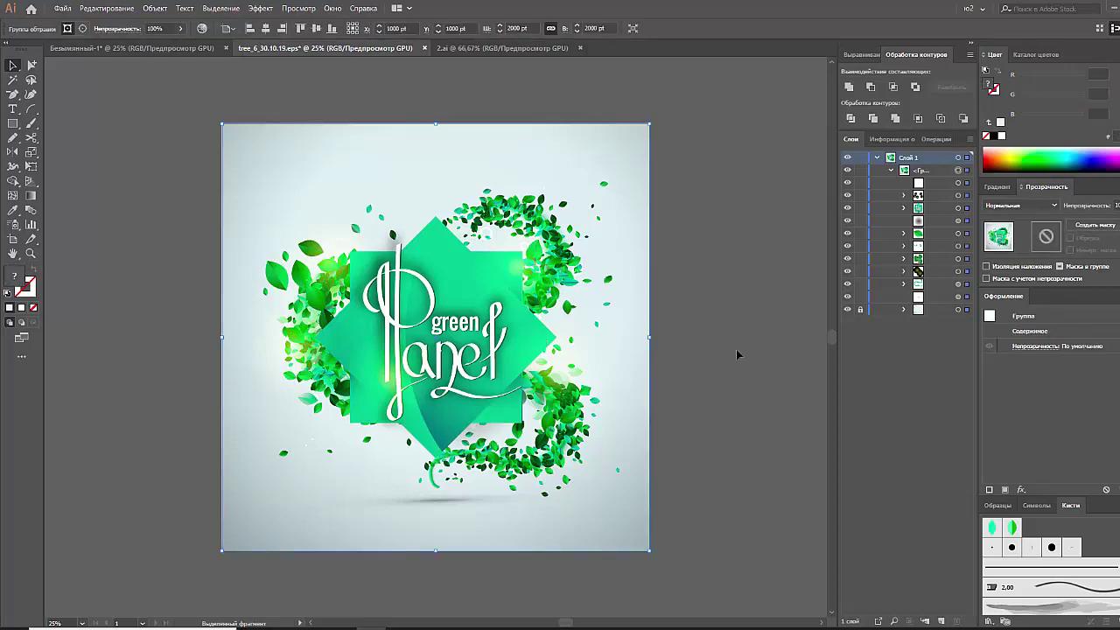
{"action": "right_click", "coordinate": [583, 283]}
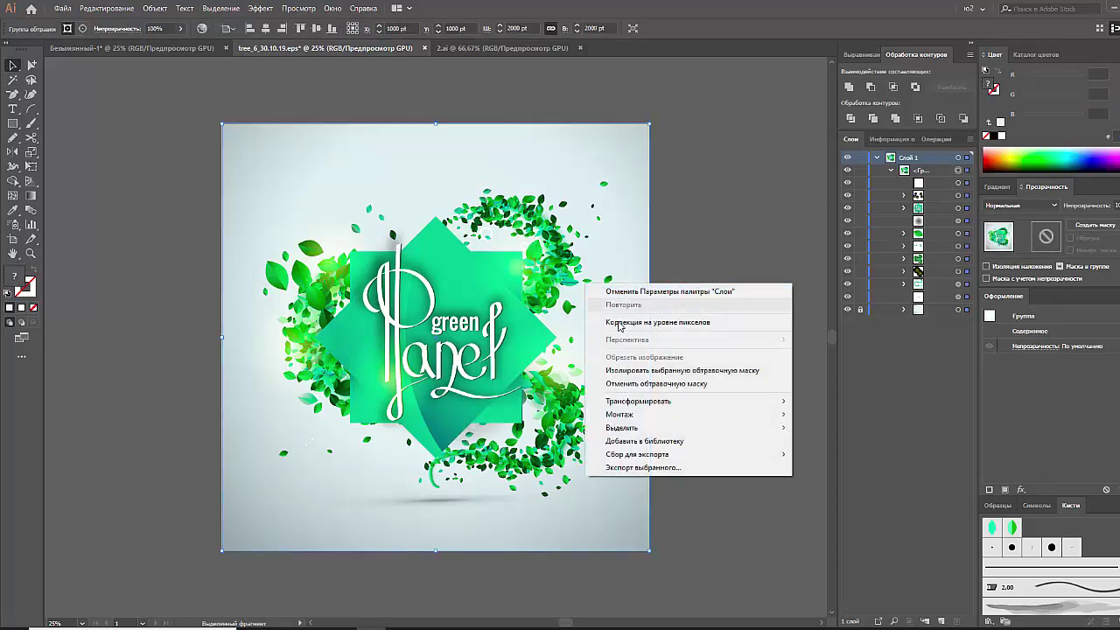
{"action": "left_click", "coordinate": [630, 384]}
{"action": "left_click", "coordinate": [711, 234]}
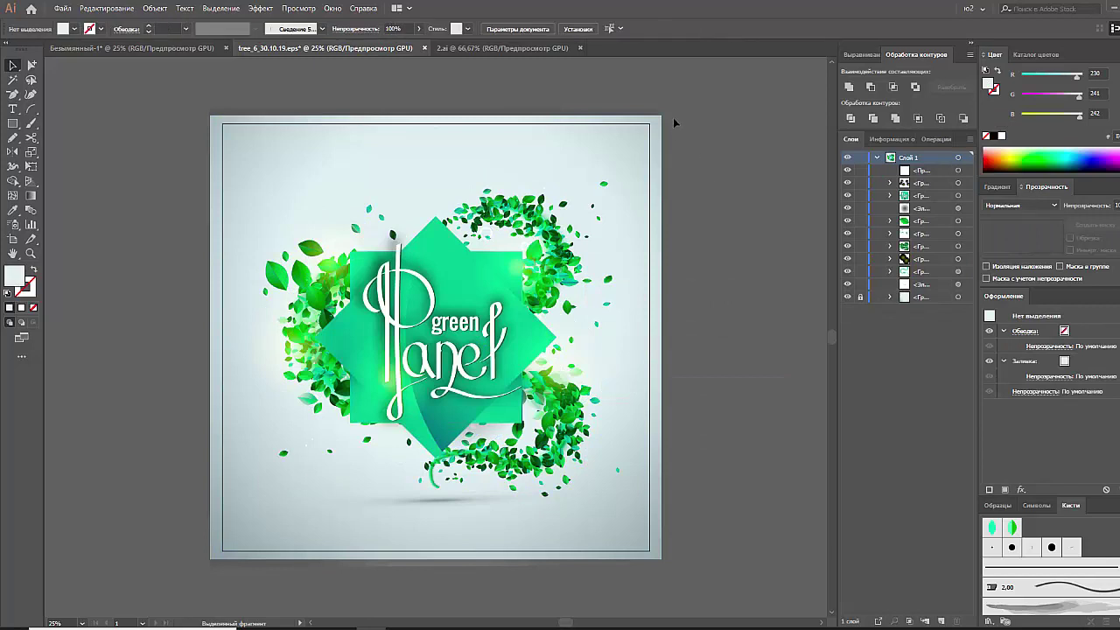
{"action": "left_click", "coordinate": [860, 170]}
Move the Planet lettering off the artboard and select the bottom-right lettering in 2.ai
{"action": "mouse_move", "coordinate": [441, 340]}
{"action": "left_mouse_down"}
{"action": "mouse_move", "coordinate": [761, 245]}
{"action": "mouse_move", "coordinate": [752, 186]}
{"action": "left_mouse_up"}
{"action": "left_click", "coordinate": [758, 338]}
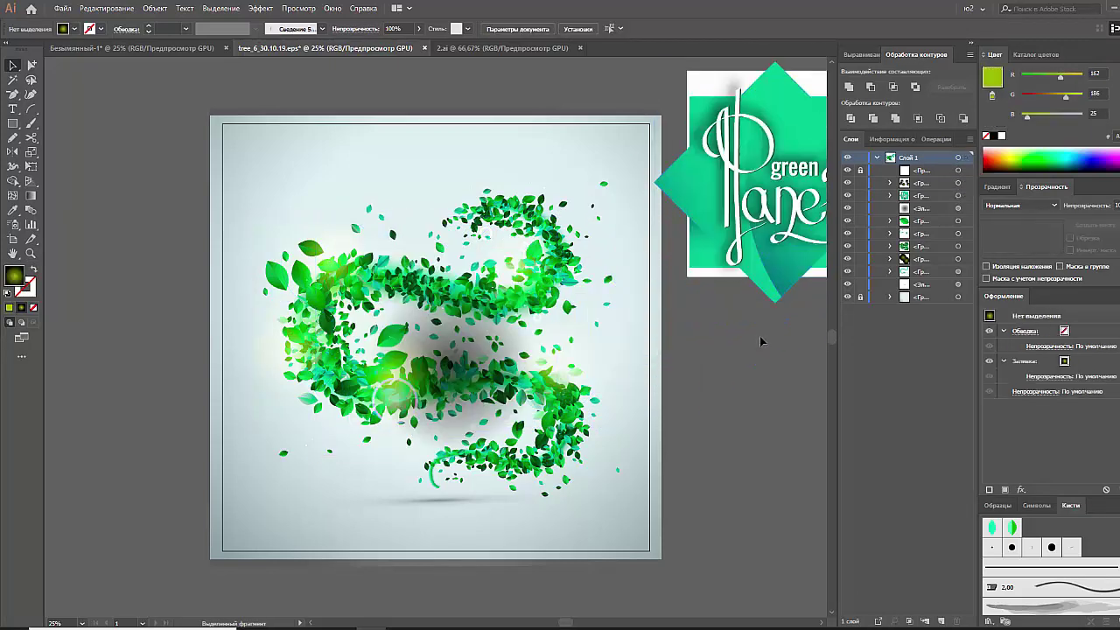
{"action": "left_click", "coordinate": [450, 47]}
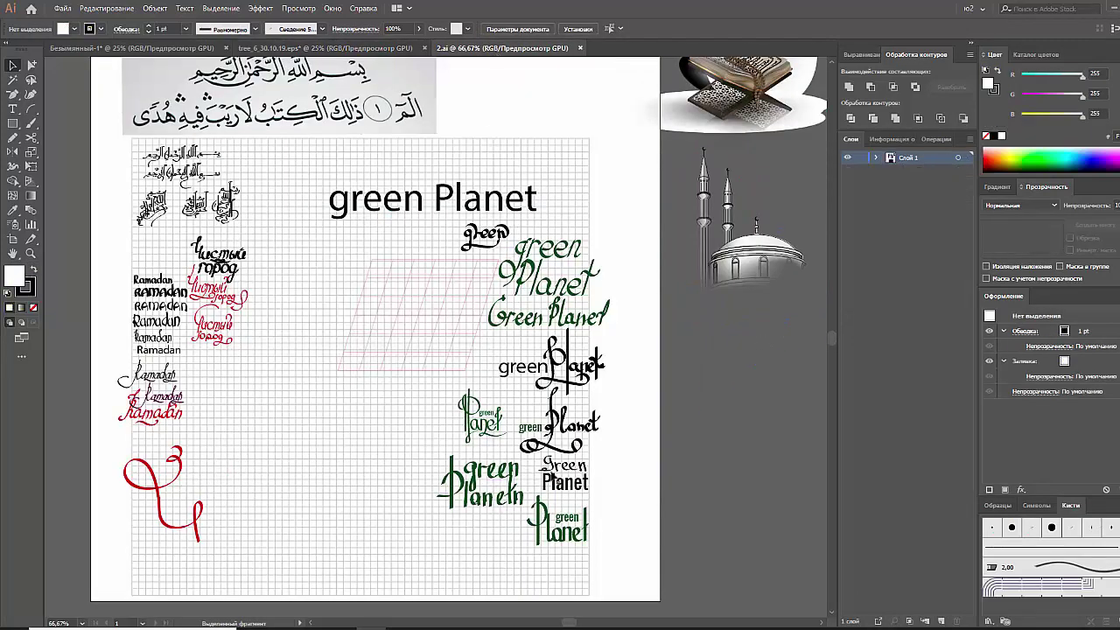
{"action": "left_click", "coordinate": [573, 525]}
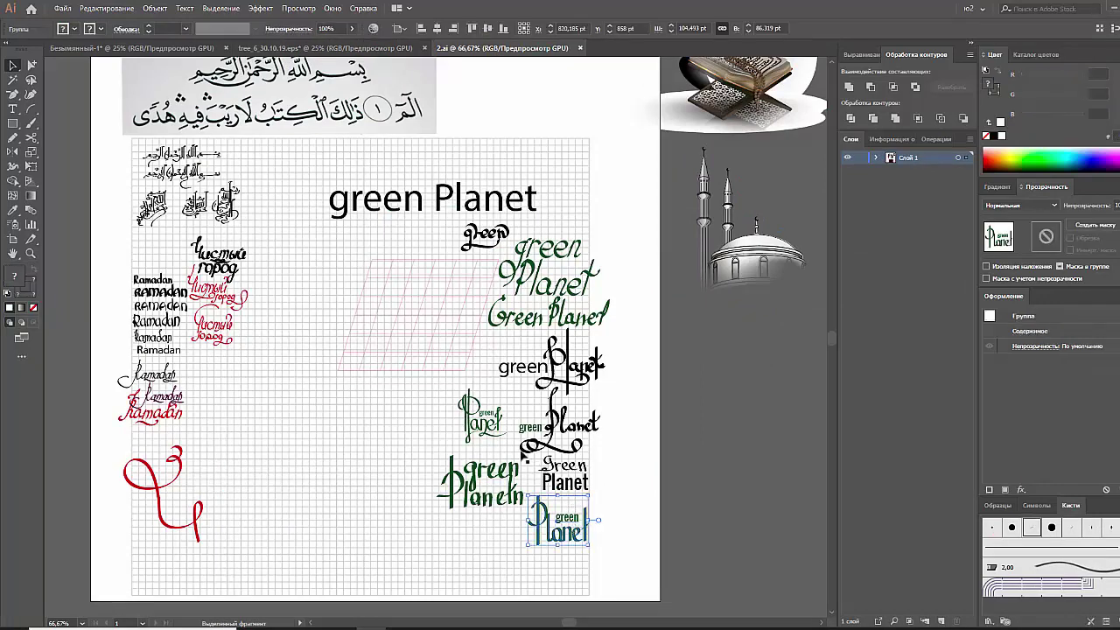
{"action": "left_click", "coordinate": [389, 49]}
Move the soft shadow ellipse from under the leaves to sit behind the logo
{"action": "left_click_drag", "start_coordinate": [770, 344], "coordinate": [700, 344]}
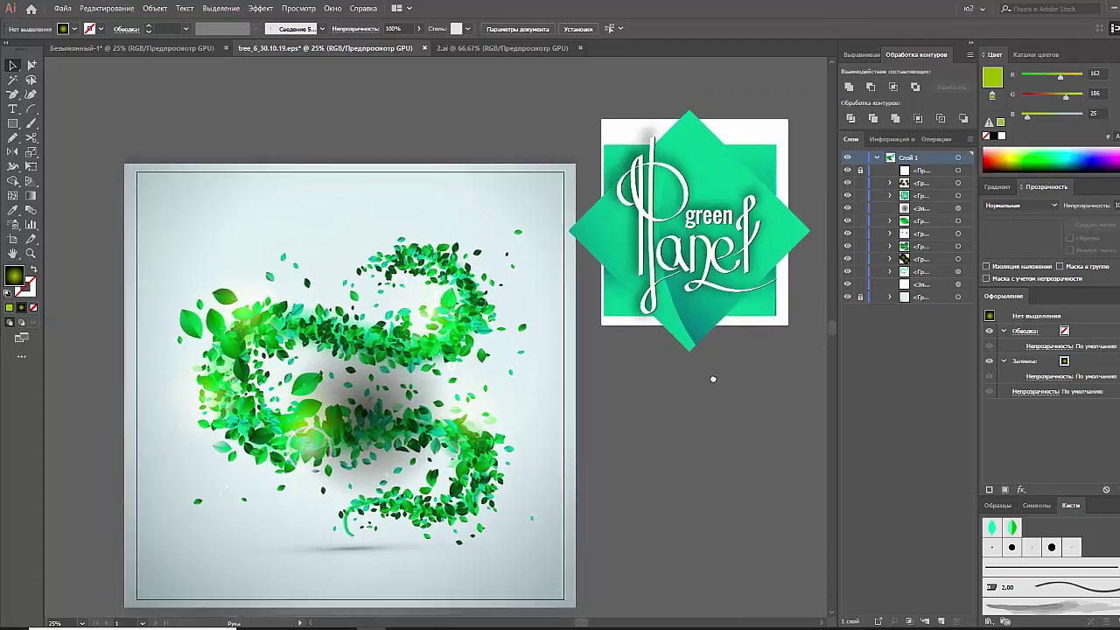
{"action": "left_click", "coordinate": [411, 398]}
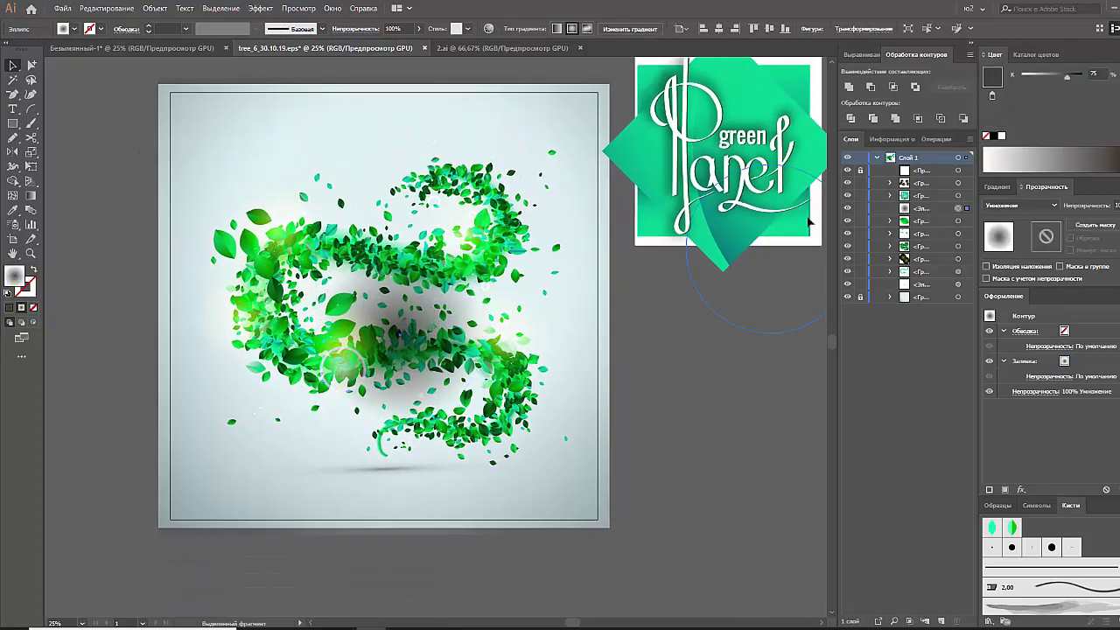
{"action": "left_click_drag", "start_coordinate": [778, 175], "coordinate": [777, 167]}
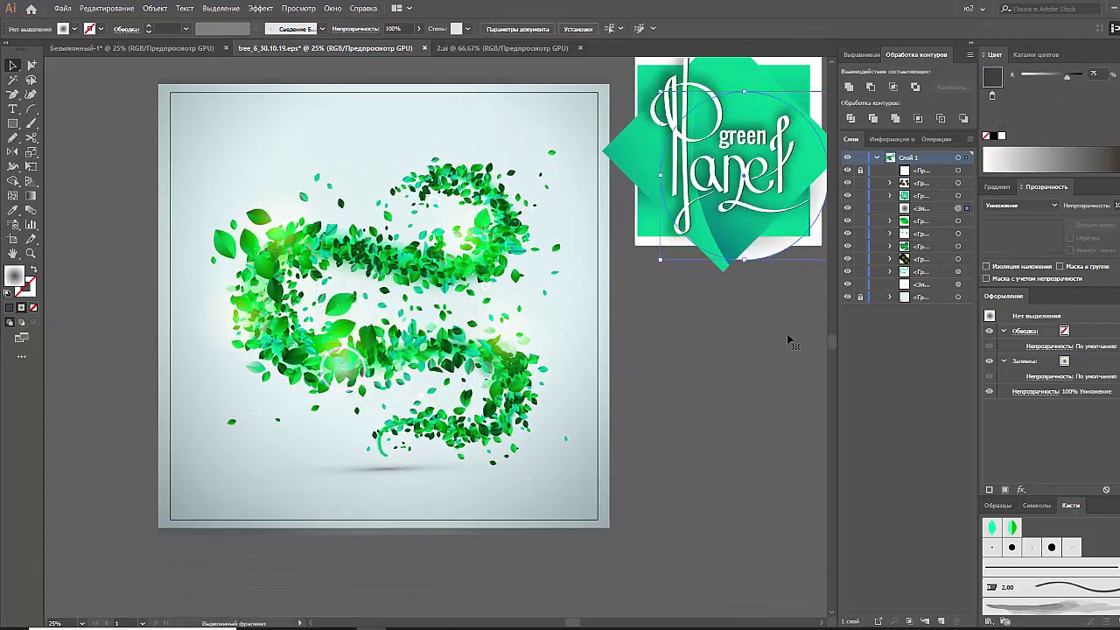
{"action": "left_click", "coordinate": [470, 365]}
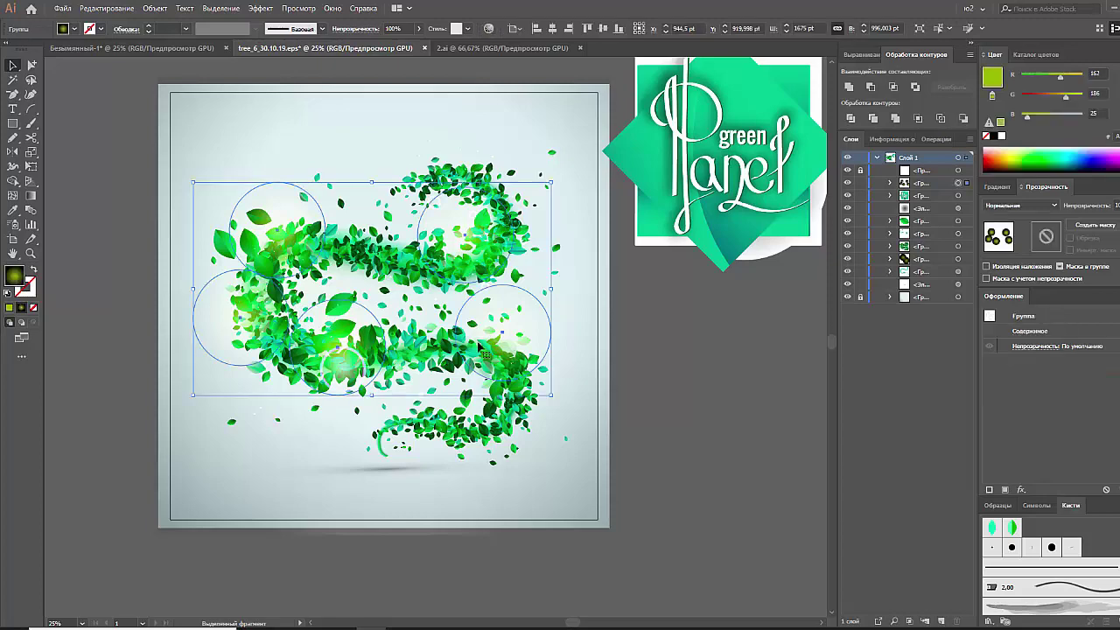
Move the leaf artwork off the artboard to the top-left
{"action": "key", "text": "ctrl+minus"}
{"action": "left_click_drag", "start_coordinate": [338, 219], "coordinate": [577, 485]}
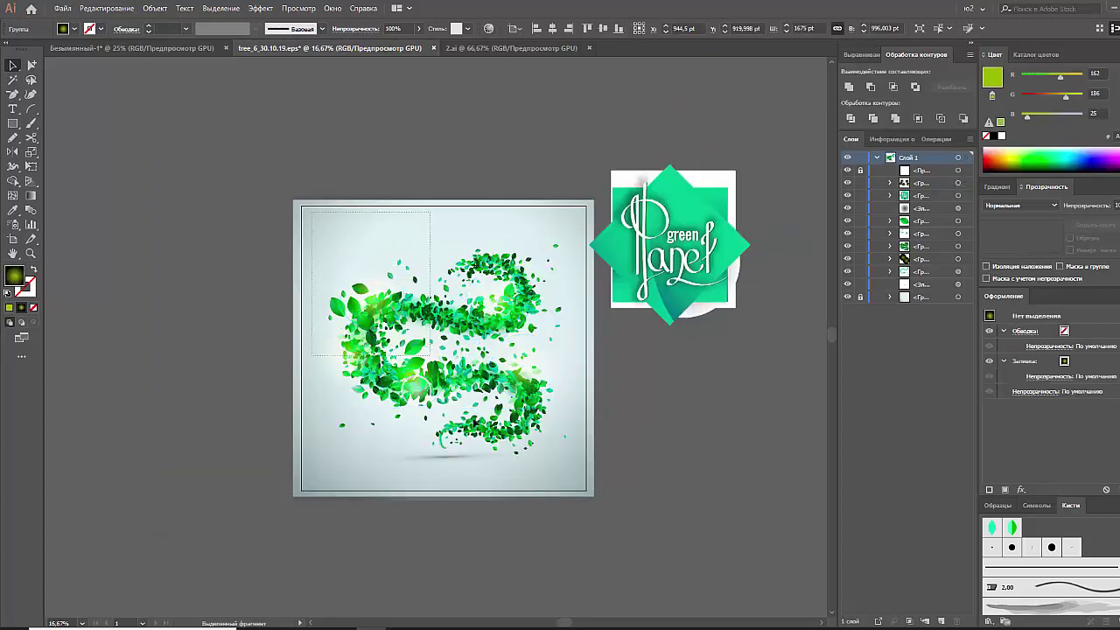
{"action": "mouse_move", "coordinate": [485, 402]}
{"action": "left_mouse_down"}
{"action": "mouse_move", "coordinate": [224, 219]}
{"action": "mouse_move", "coordinate": [267, 219]}
{"action": "left_mouse_up"}
{"action": "left_click", "coordinate": [432, 192]}
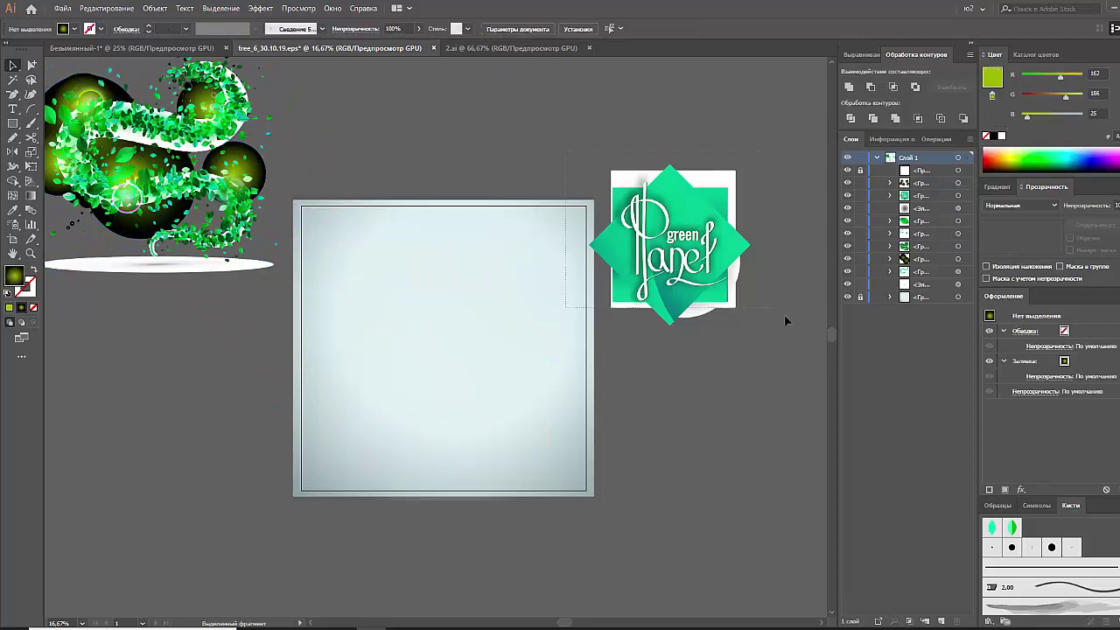
Centre the green Planet logo on the artboard, group it and lock it
{"action": "left_click_drag", "start_coordinate": [714, 283], "coordinate": [476, 388]}
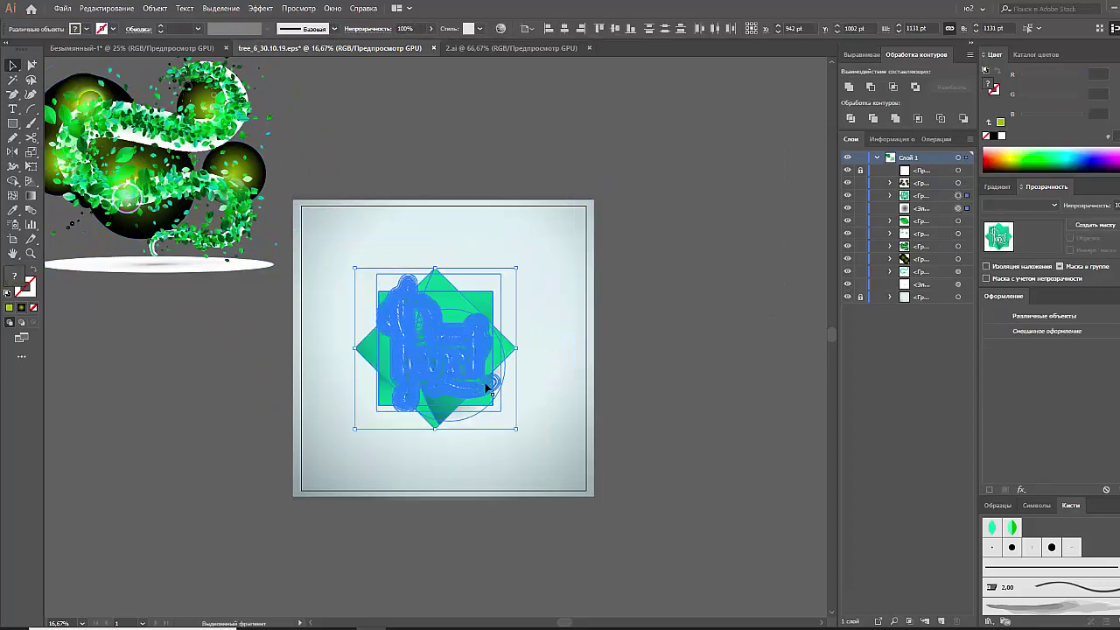
{"action": "key", "text": "ctrl+g"}
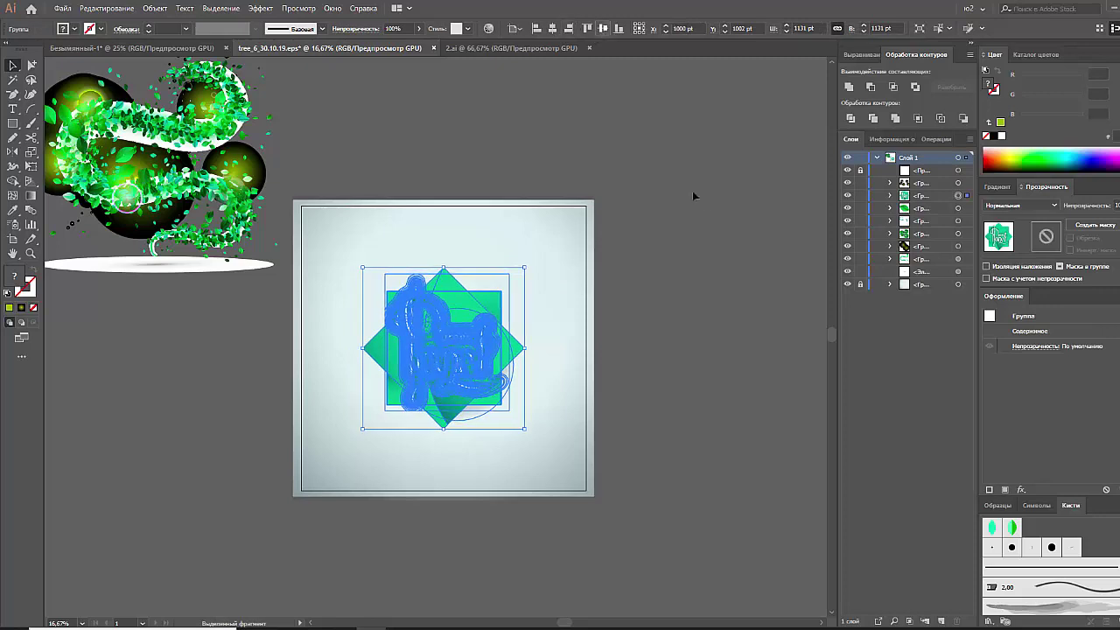
{"action": "left_click", "coordinate": [613, 299]}
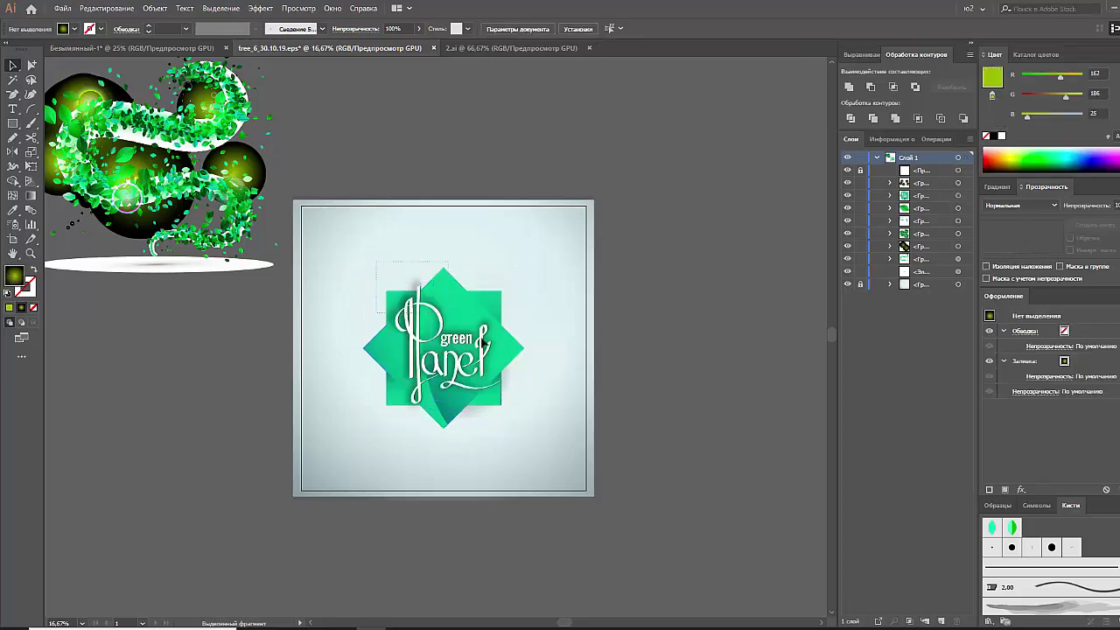
{"action": "left_click", "coordinate": [481, 343]}
{"action": "key", "text": "ctrl+2"}
Sketch a pencil heart around the logo, give it a black stroke, then delete it
{"action": "left_click", "coordinate": [13, 138]}
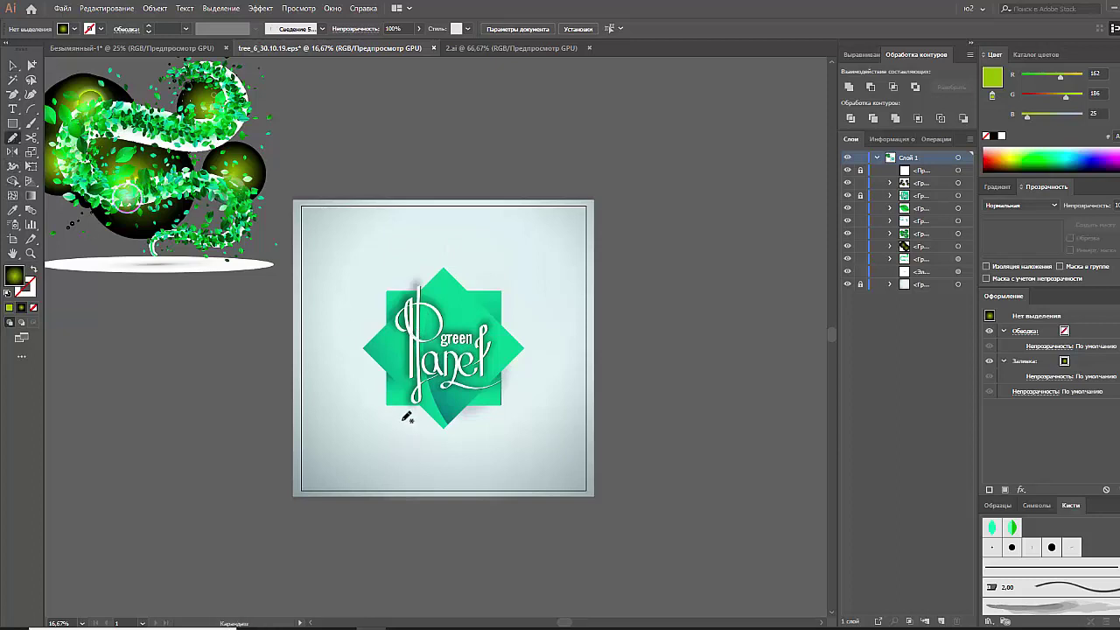
{"action": "mouse_move", "coordinate": [430, 454]}
{"action": "left_mouse_down"}
{"action": "mouse_move", "coordinate": [372, 407]}
{"action": "mouse_move", "coordinate": [350, 324]}
{"action": "mouse_move", "coordinate": [360, 262]}
{"action": "mouse_move", "coordinate": [417, 245]}
{"action": "mouse_move", "coordinate": [436, 276]}
{"action": "mouse_move", "coordinate": [456, 254]}
{"action": "mouse_move", "coordinate": [520, 268]}
{"action": "mouse_move", "coordinate": [548, 343]}
{"action": "mouse_move", "coordinate": [464, 430]}
{"action": "left_mouse_up"}
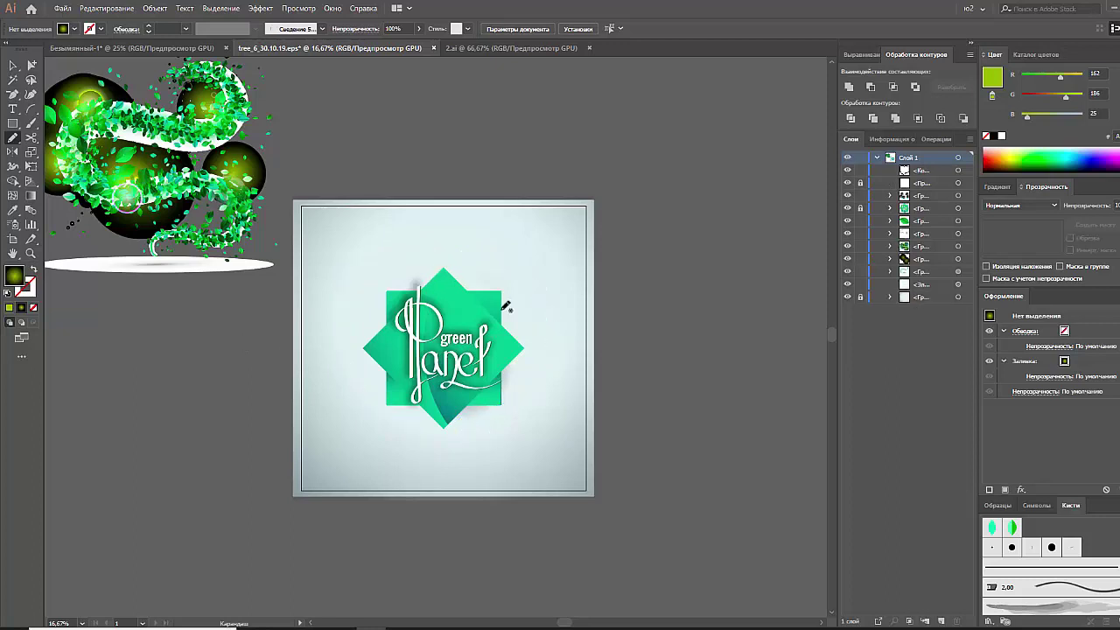
{"action": "key", "text": "v"}
{"action": "left_click", "coordinate": [525, 271]}
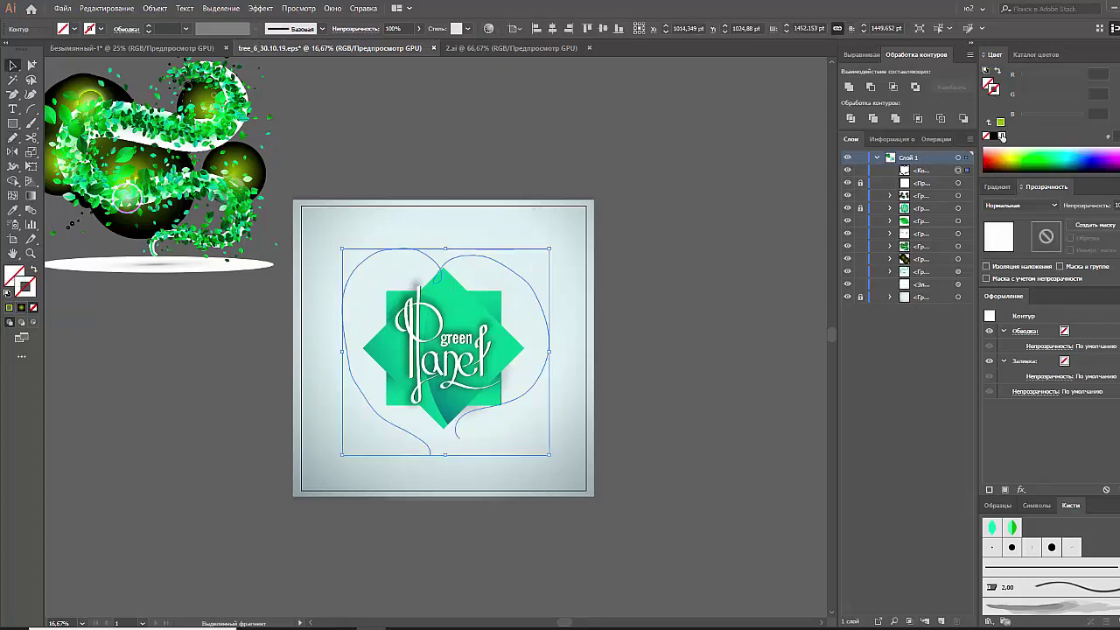
{"action": "left_click", "coordinate": [995, 135]}
{"action": "left_click", "coordinate": [603, 284]}
{"action": "left_click", "coordinate": [535, 318]}
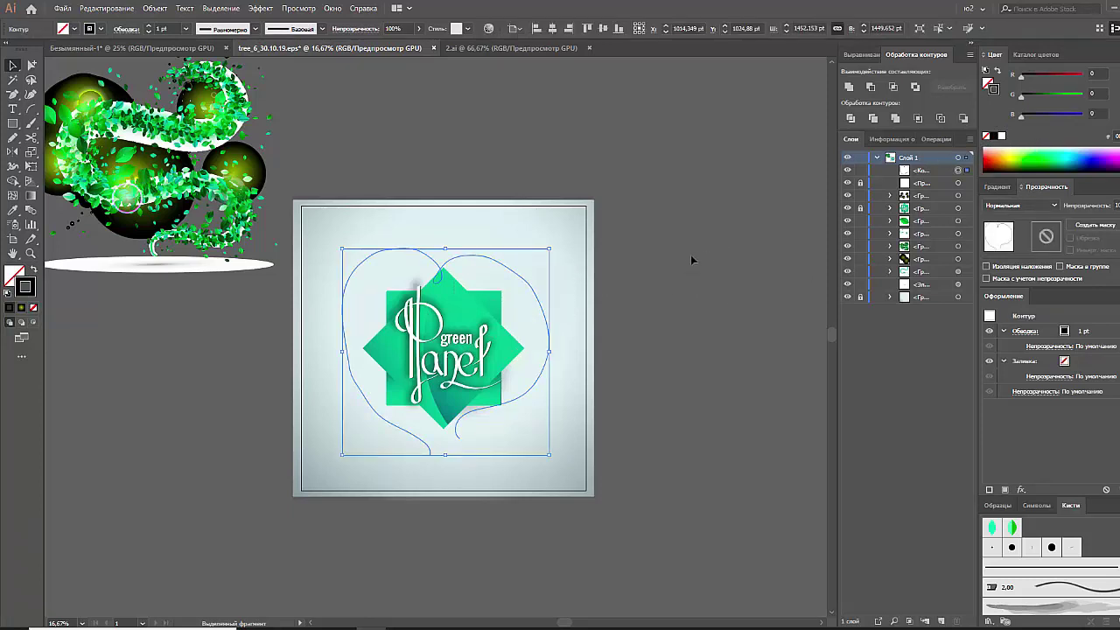
{"action": "key", "text": "Delete"}
Set the stroke weight to 4 pt and redraw the heart in three strokes, then select them
{"action": "left_click", "coordinate": [14, 138]}
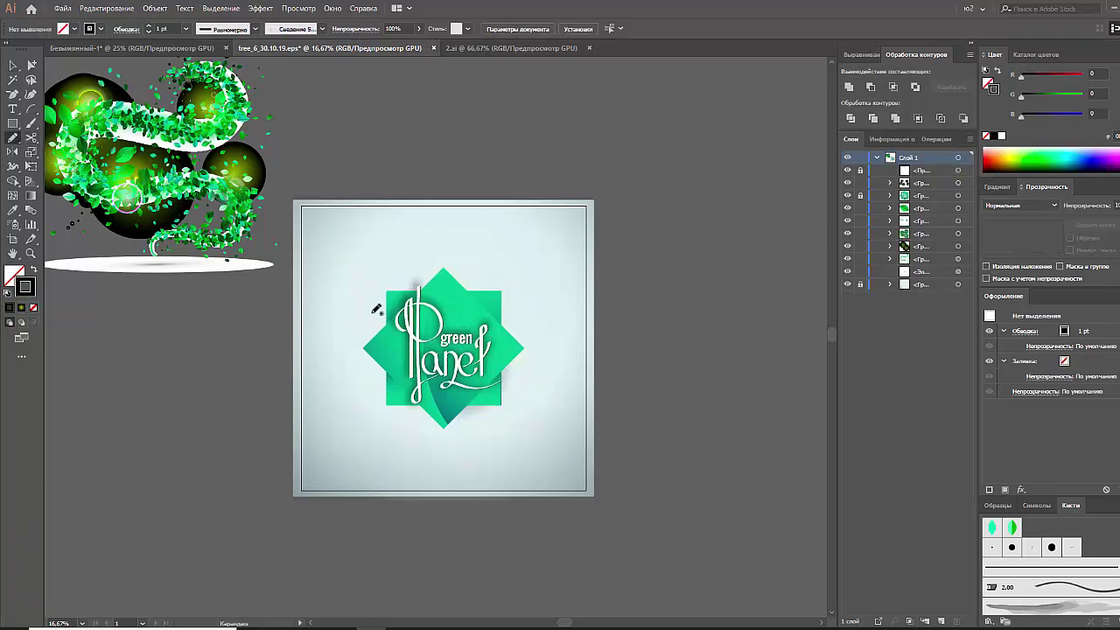
{"action": "left_click", "coordinate": [185, 28]}
{"action": "left_click", "coordinate": [199, 181]}
{"action": "mouse_move", "coordinate": [436, 443]}
{"action": "left_mouse_down"}
{"action": "mouse_move", "coordinate": [343, 361]}
{"action": "mouse_move", "coordinate": [440, 299]}
{"action": "left_mouse_up"}
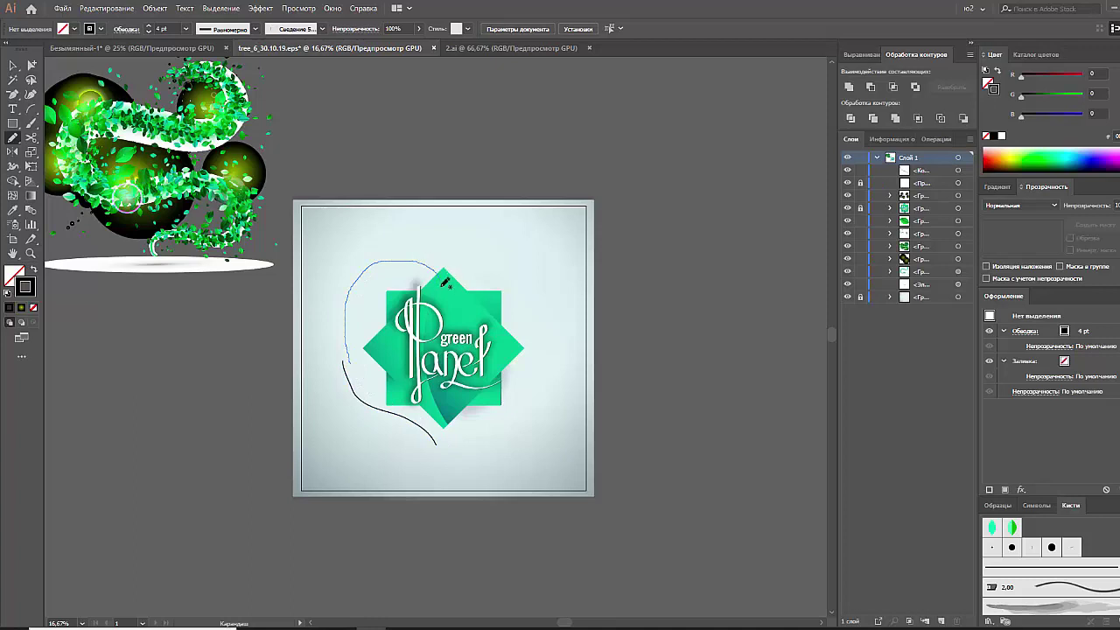
{"action": "mouse_move", "coordinate": [452, 296]}
{"action": "left_mouse_down"}
{"action": "mouse_move", "coordinate": [481, 254]}
{"action": "mouse_move", "coordinate": [533, 275]}
{"action": "mouse_move", "coordinate": [543, 326]}
{"action": "mouse_move", "coordinate": [524, 361]}
{"action": "mouse_move", "coordinate": [534, 354]}
{"action": "mouse_move", "coordinate": [520, 394]}
{"action": "mouse_move", "coordinate": [486, 422]}
{"action": "left_mouse_up"}
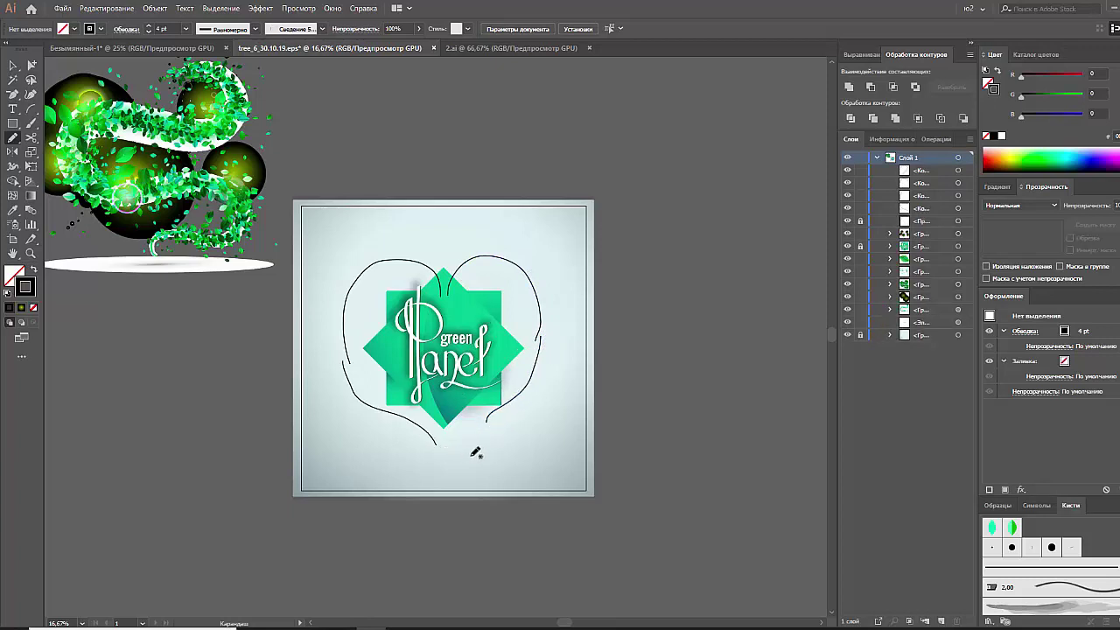
{"action": "mouse_move", "coordinate": [499, 414]}
{"action": "left_mouse_down"}
{"action": "mouse_move", "coordinate": [470, 455]}
{"action": "mouse_move", "coordinate": [428, 426]}
{"action": "left_mouse_up"}
{"action": "key", "text": "v"}
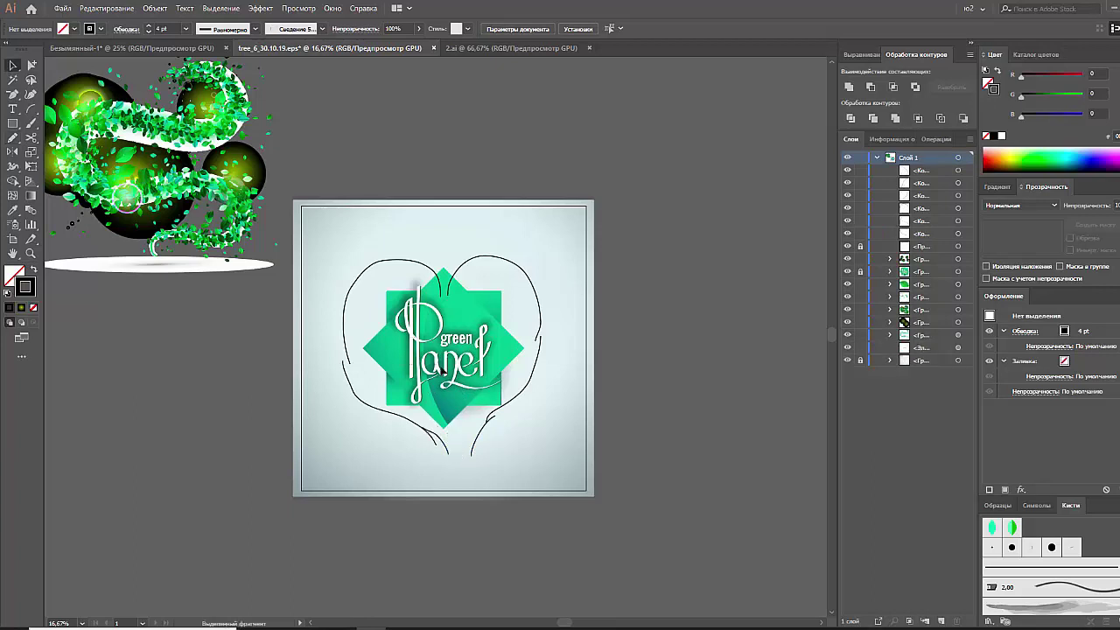
{"action": "left_click_drag", "start_coordinate": [557, 421], "coordinate": [690, 420]}
Replace the heart with pencil curves looping left, below and right of the logo
{"action": "key", "text": "Delete"}
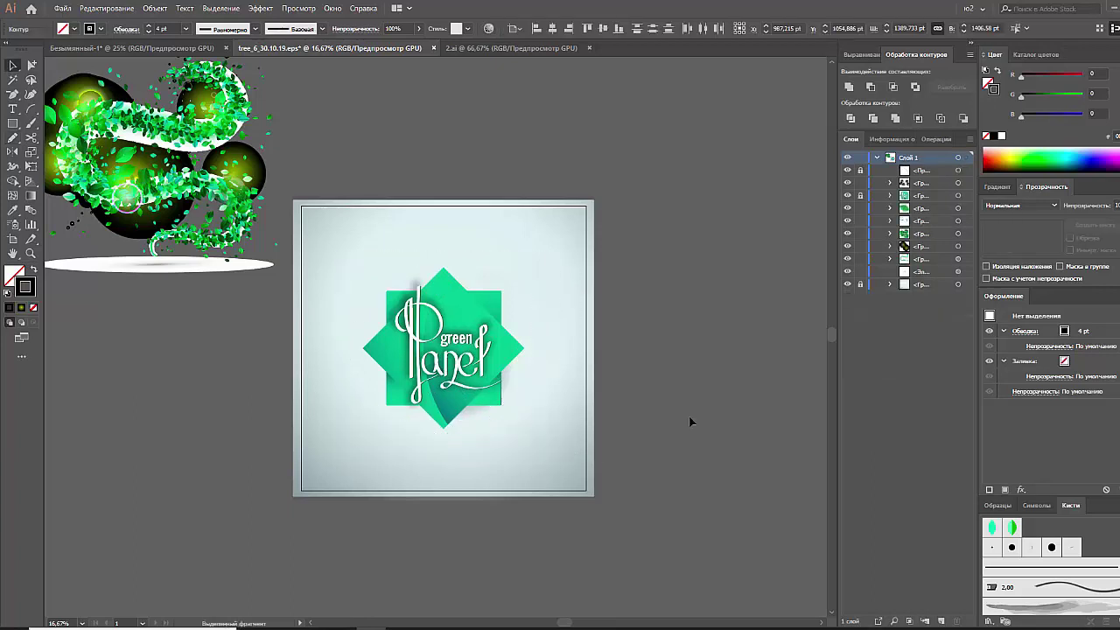
{"action": "left_click", "coordinate": [13, 137]}
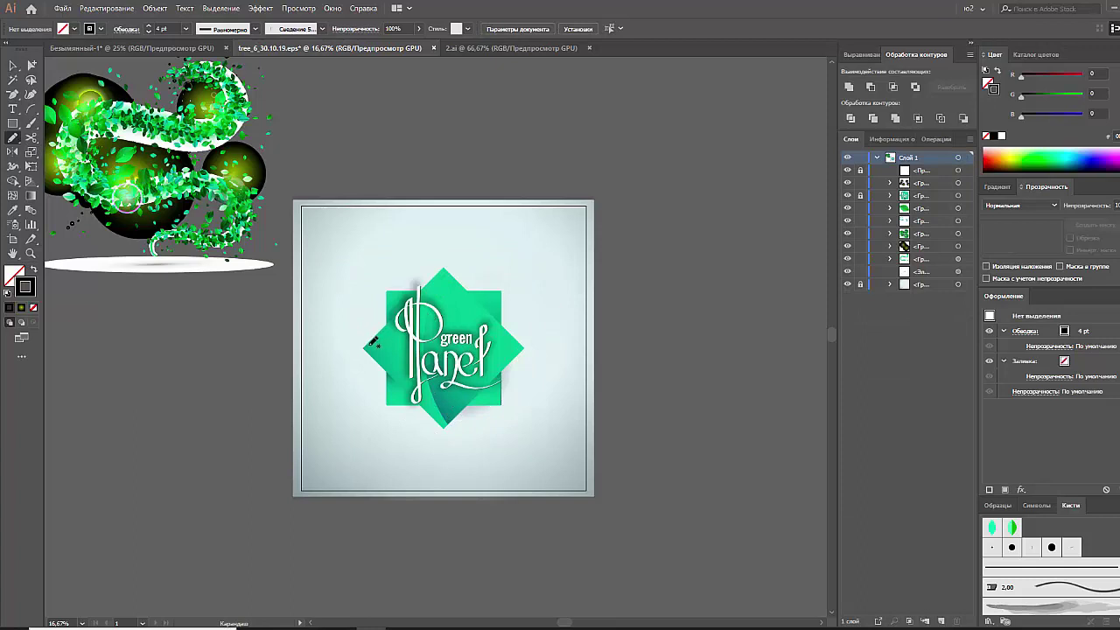
{"action": "left_click_drag", "start_coordinate": [369, 345], "coordinate": [454, 264]}
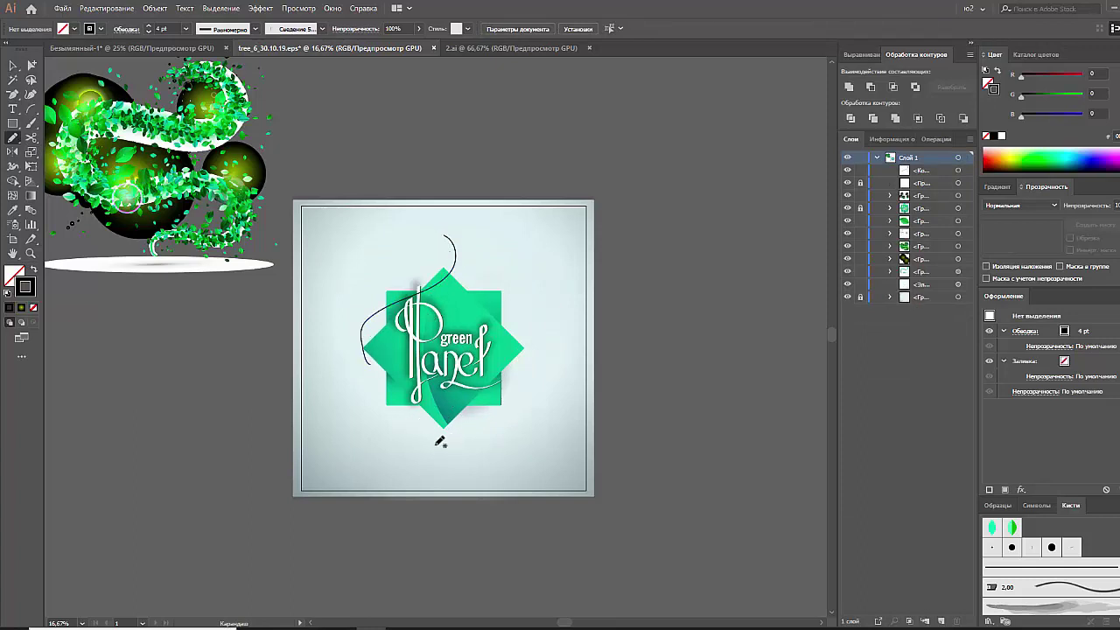
{"action": "mouse_move", "coordinate": [405, 411]}
{"action": "left_mouse_down"}
{"action": "mouse_move", "coordinate": [502, 377]}
{"action": "mouse_move", "coordinate": [522, 332]}
{"action": "left_mouse_up"}
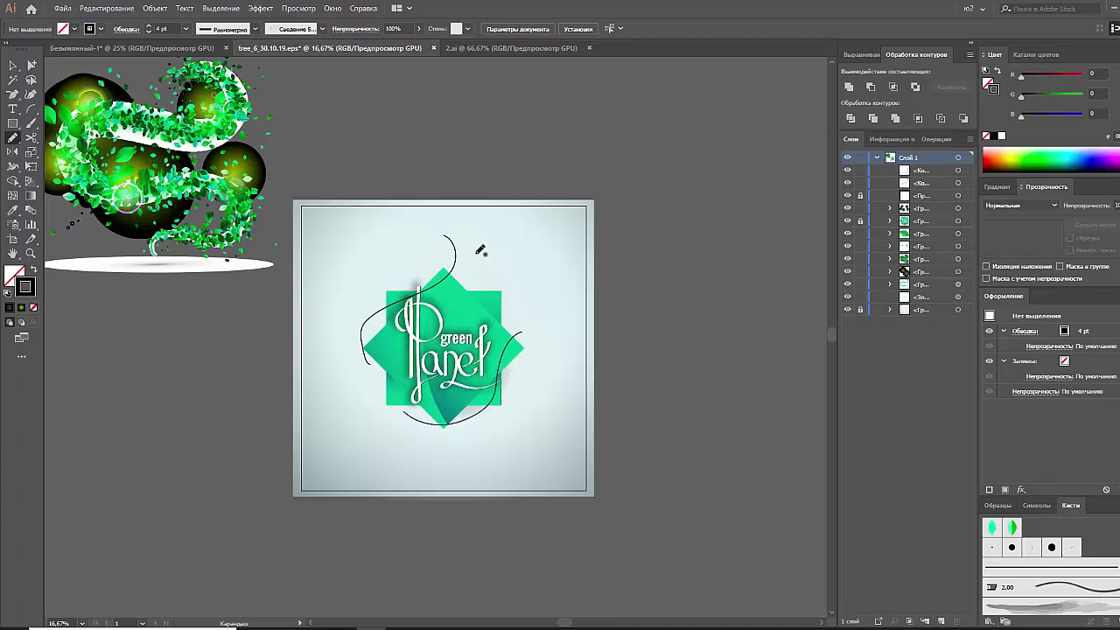
{"action": "mouse_move", "coordinate": [479, 251]}
{"action": "left_mouse_down"}
{"action": "mouse_move", "coordinate": [506, 271]}
{"action": "mouse_move", "coordinate": [496, 374]}
{"action": "left_mouse_up"}
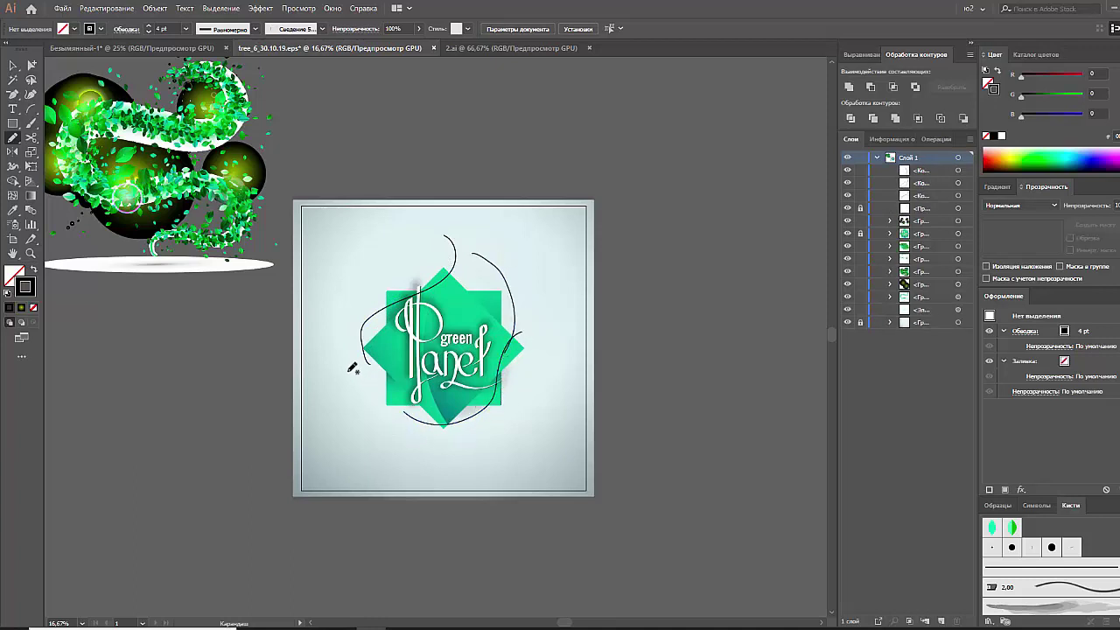
{"action": "mouse_move", "coordinate": [352, 369]}
{"action": "left_mouse_down"}
{"action": "mouse_move", "coordinate": [427, 447]}
{"action": "mouse_move", "coordinate": [367, 389]}
{"action": "mouse_move", "coordinate": [360, 366]}
{"action": "mouse_move", "coordinate": [376, 360]}
{"action": "mouse_move", "coordinate": [424, 445]}
{"action": "left_mouse_up"}
{"action": "key", "text": "ctrl+z"}
{"action": "key", "text": "ctrl+z"}
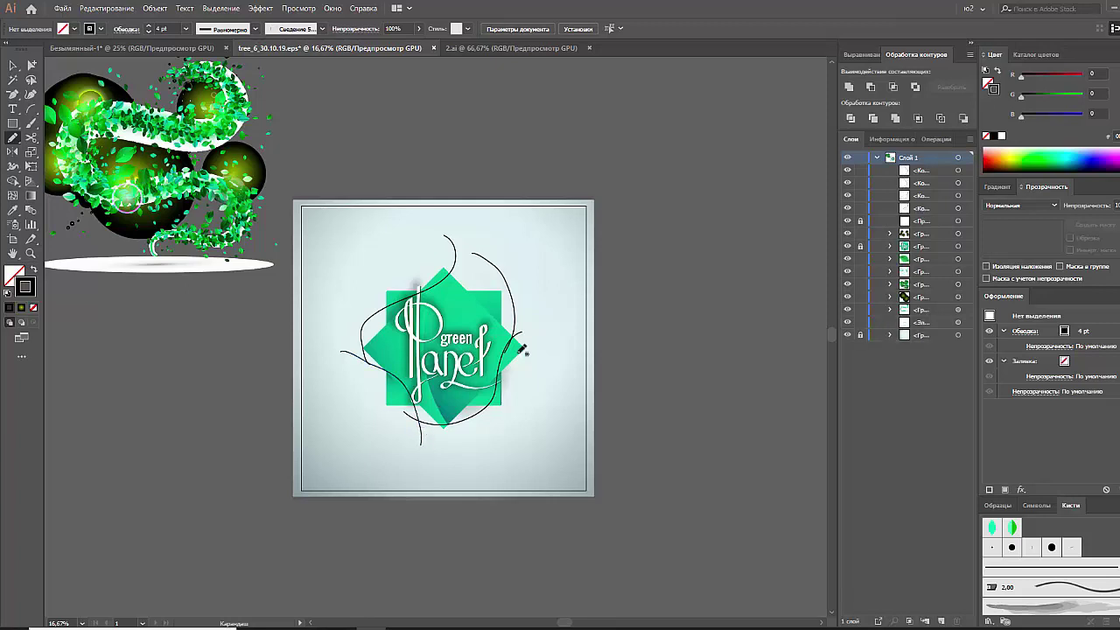
Rotate the upper-right curve into place and delete the lower-left curve
{"action": "key", "text": "v"}
{"action": "left_click", "coordinate": [512, 292]}
{"action": "left_click_drag", "start_coordinate": [525, 349], "coordinate": [549, 316]}
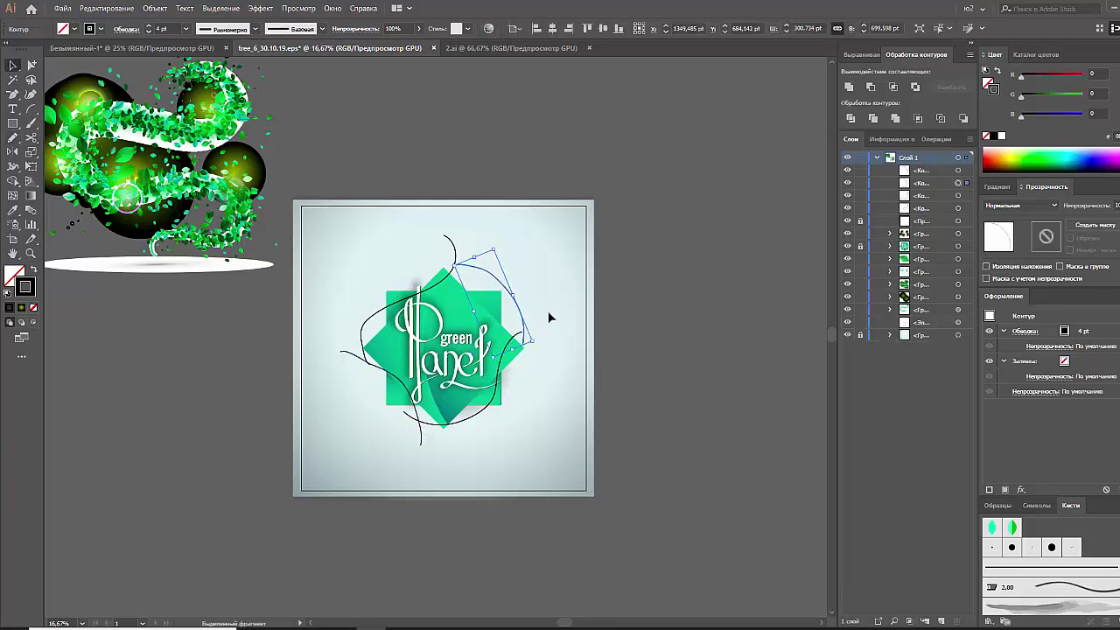
{"action": "left_click", "coordinate": [524, 313]}
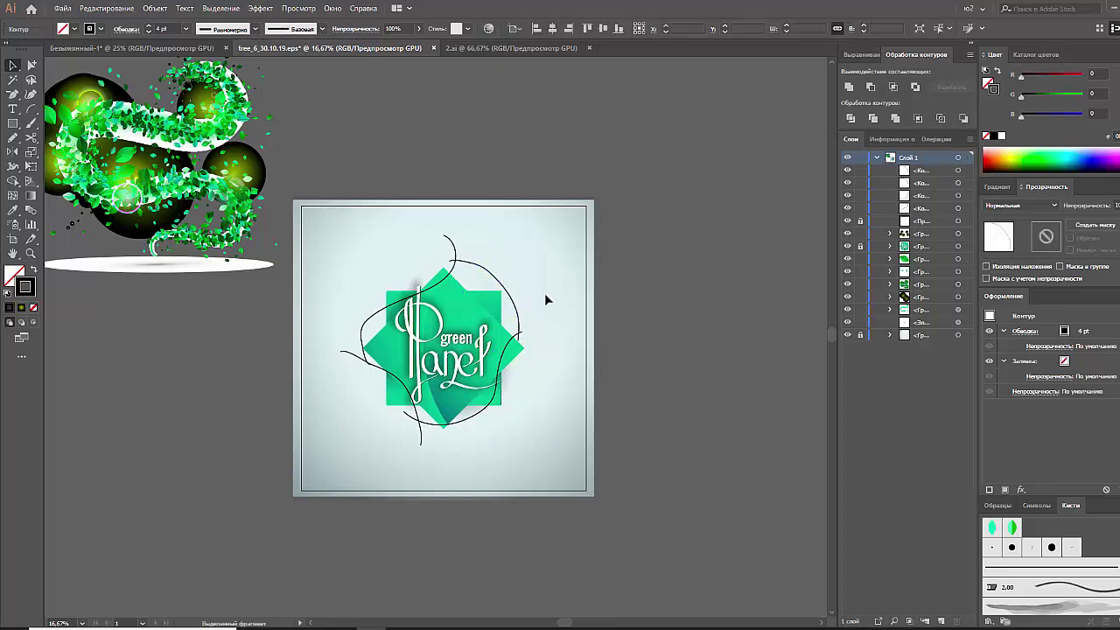
{"action": "left_click", "coordinate": [382, 374]}
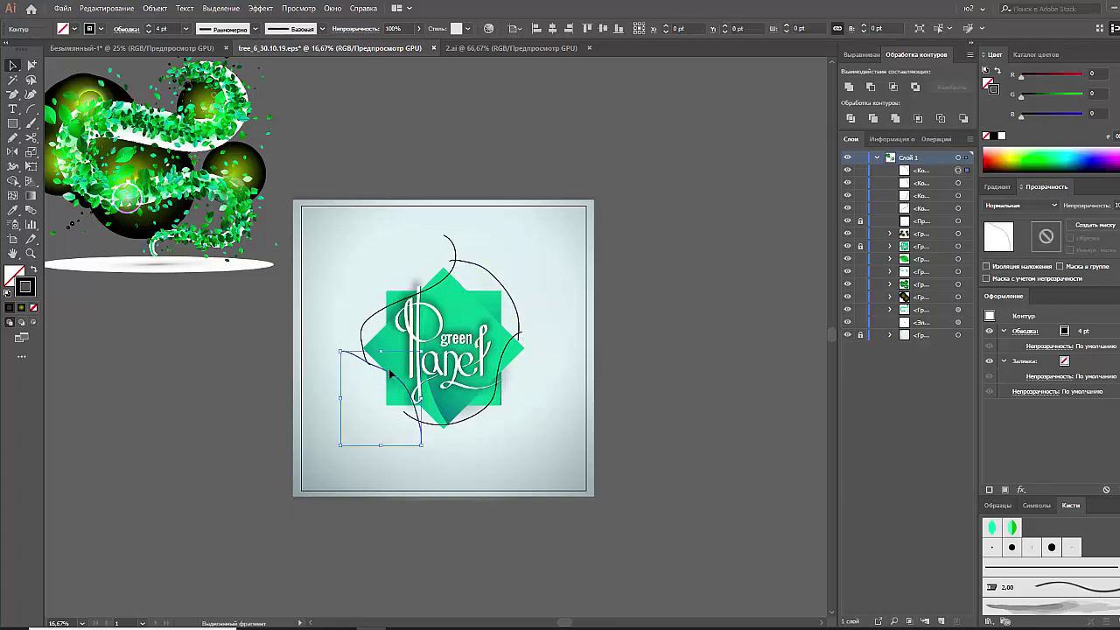
{"action": "left_click", "coordinate": [468, 440]}
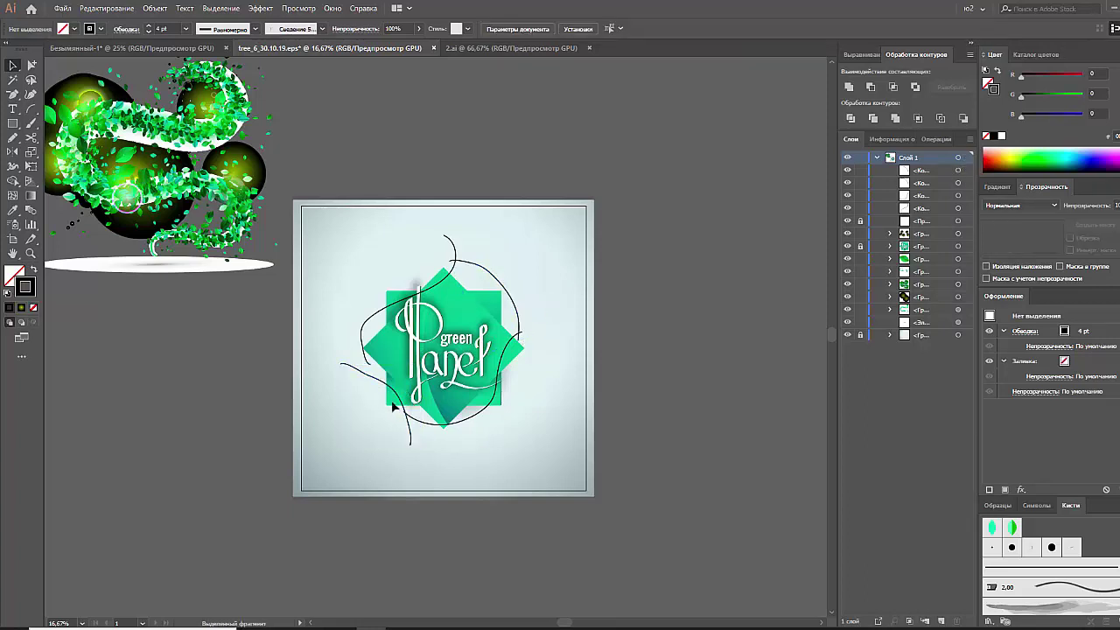
{"action": "key", "text": "Delete"}
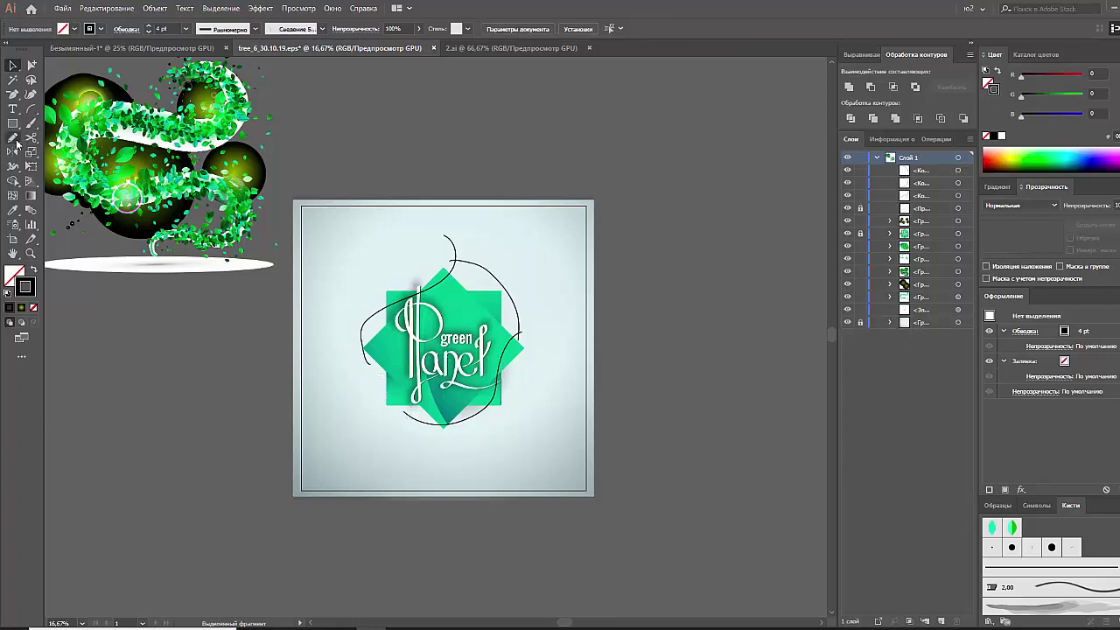
Try another lower-left stroke, undo it, and nudge the curly path slightly left
{"action": "key", "text": "b"}
{"action": "mouse_move", "coordinate": [345, 360]}
{"action": "left_mouse_down"}
{"action": "mouse_move", "coordinate": [392, 387]}
{"action": "mouse_move", "coordinate": [395, 444]}
{"action": "mouse_move", "coordinate": [369, 399]}
{"action": "left_mouse_up"}
{"action": "key", "text": "ctrl+z"}
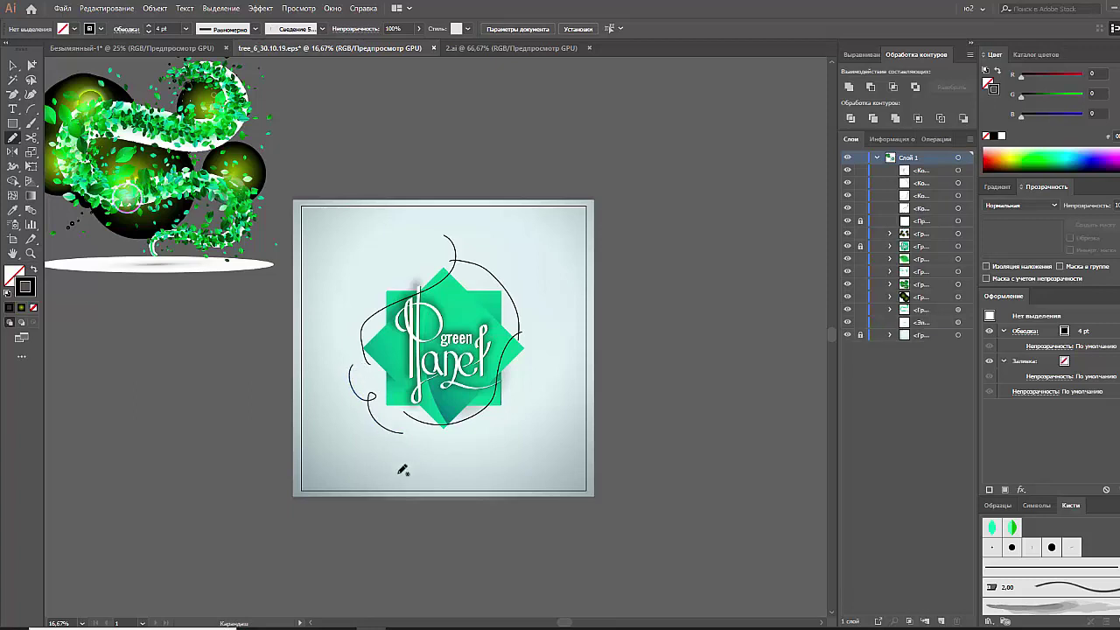
{"action": "left_click", "coordinate": [13, 64]}
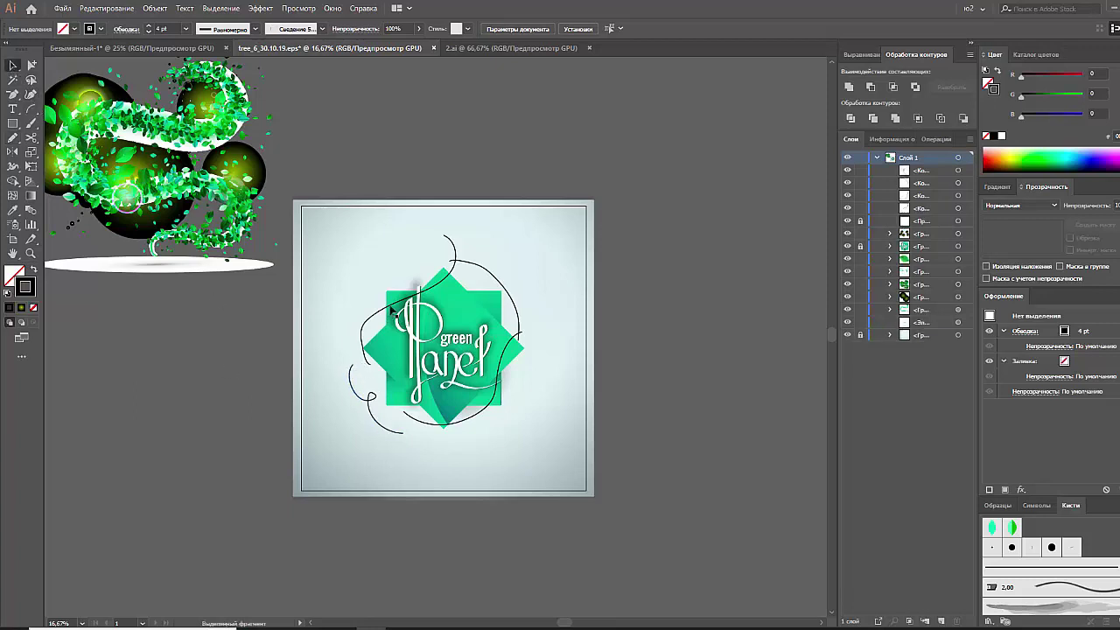
{"action": "left_click_drag", "start_coordinate": [391, 311], "coordinate": [379, 306]}
{"action": "left_click", "coordinate": [559, 380]}
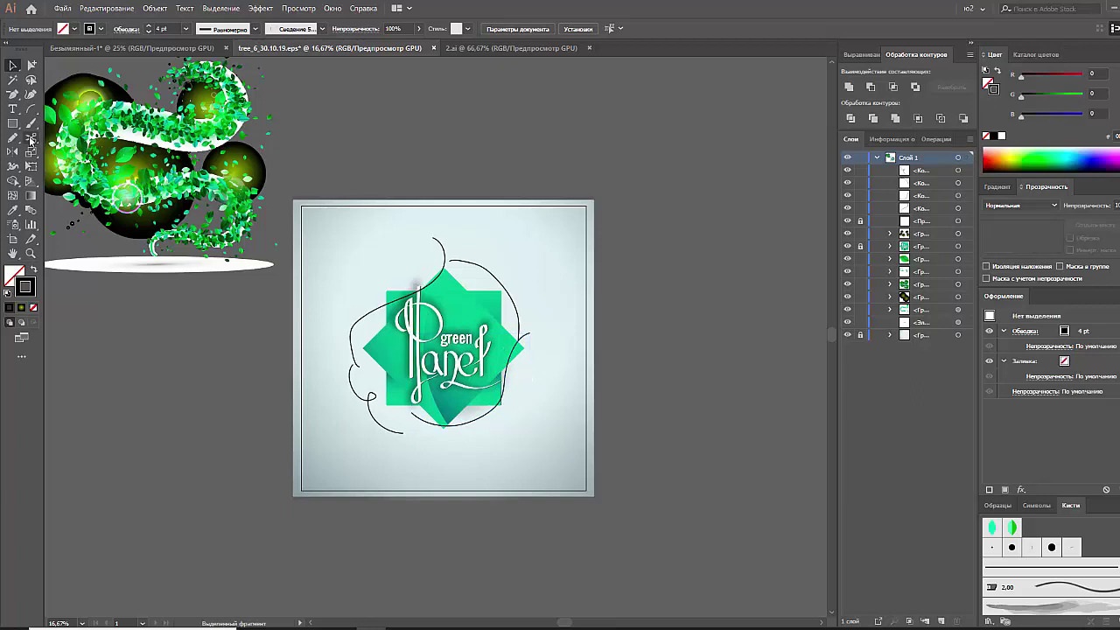
{"action": "left_click", "coordinate": [13, 123]}
Draw a circle right of the artboard, solid black with no stroke
{"action": "key", "text": "l"}
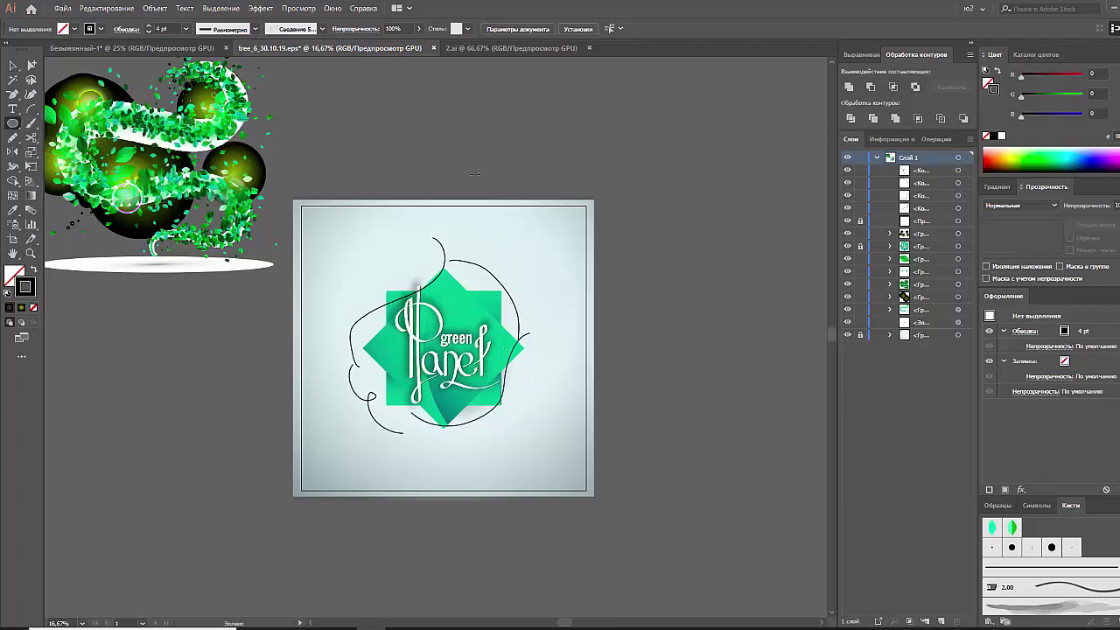
{"action": "left_click_drag", "start_coordinate": [717, 242], "coordinate": [679, 245]}
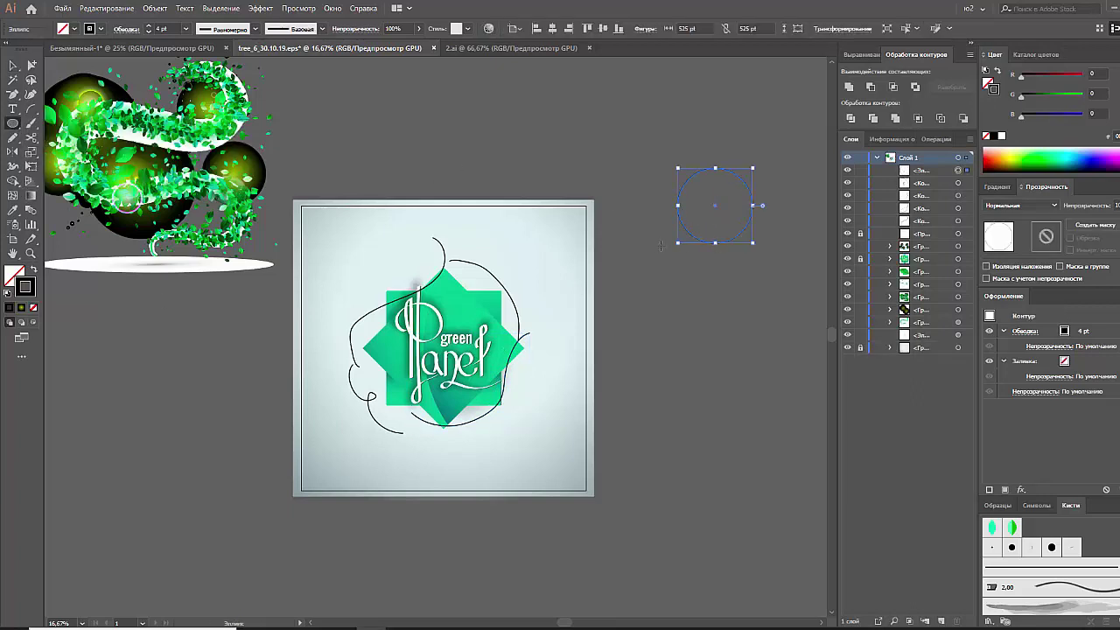
{"action": "left_click", "coordinate": [33, 273]}
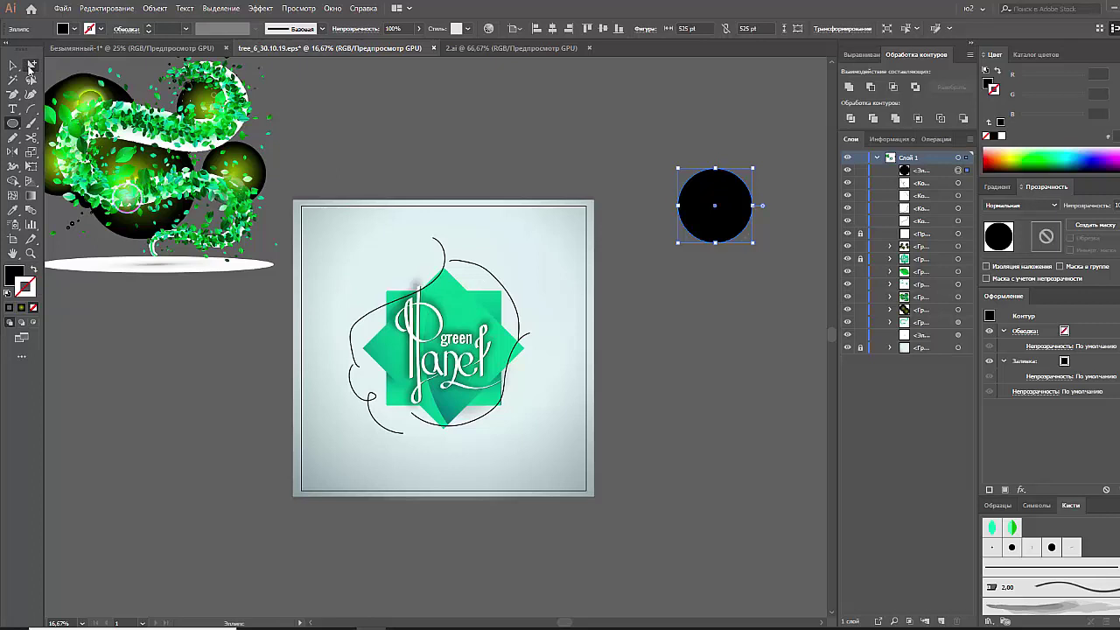
Select all of the circle's anchor points with Direct Selection
{"action": "left_click", "coordinate": [30, 66]}
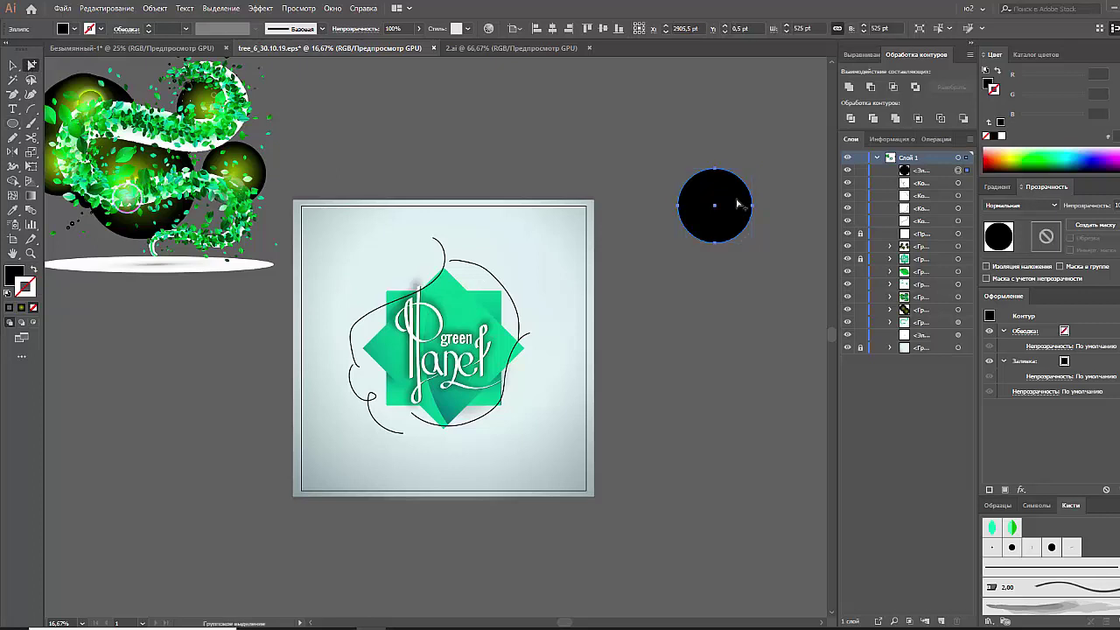
{"action": "left_click", "coordinate": [731, 263]}
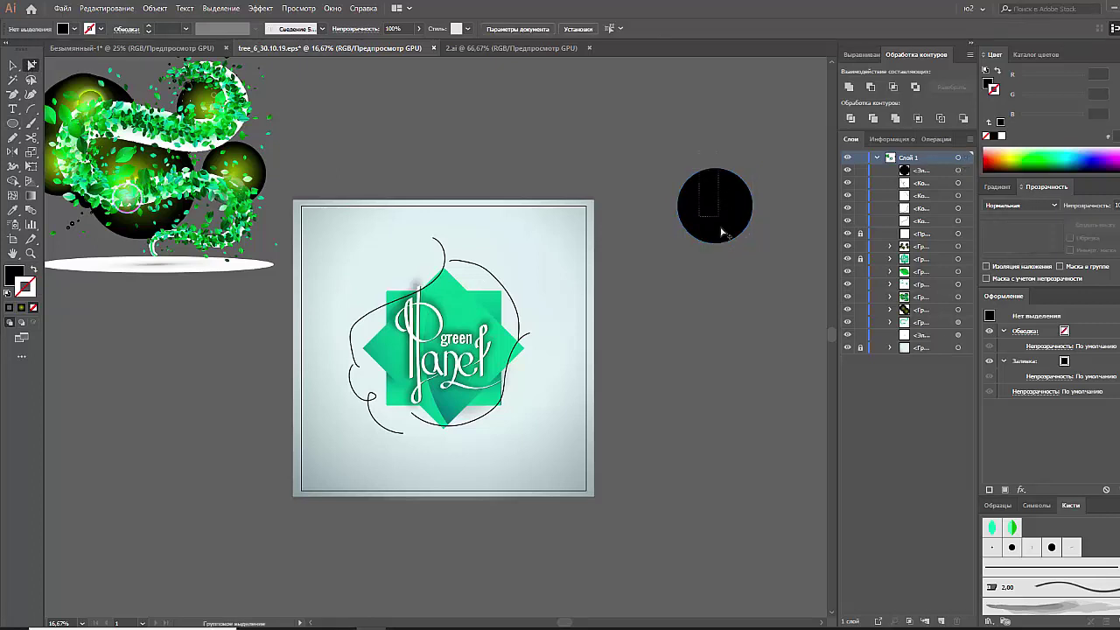
{"action": "left_click_drag", "start_coordinate": [721, 230], "coordinate": [726, 252]}
{"action": "left_click", "coordinate": [384, 133]}
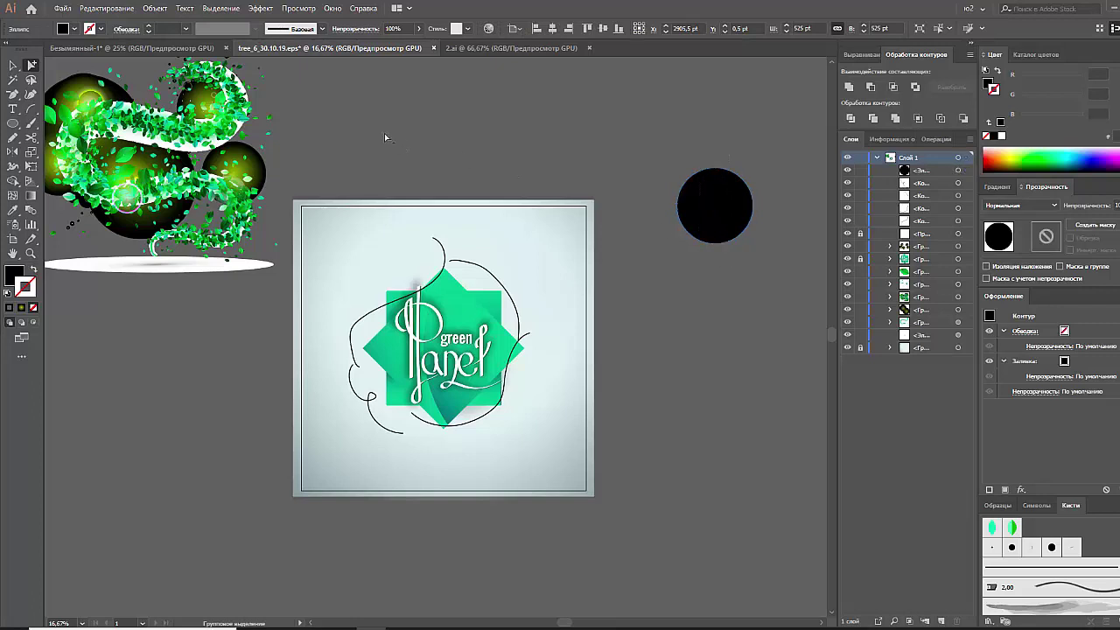
{"action": "key", "text": "a"}
{"action": "left_click_drag", "start_coordinate": [702, 139], "coordinate": [734, 255]}
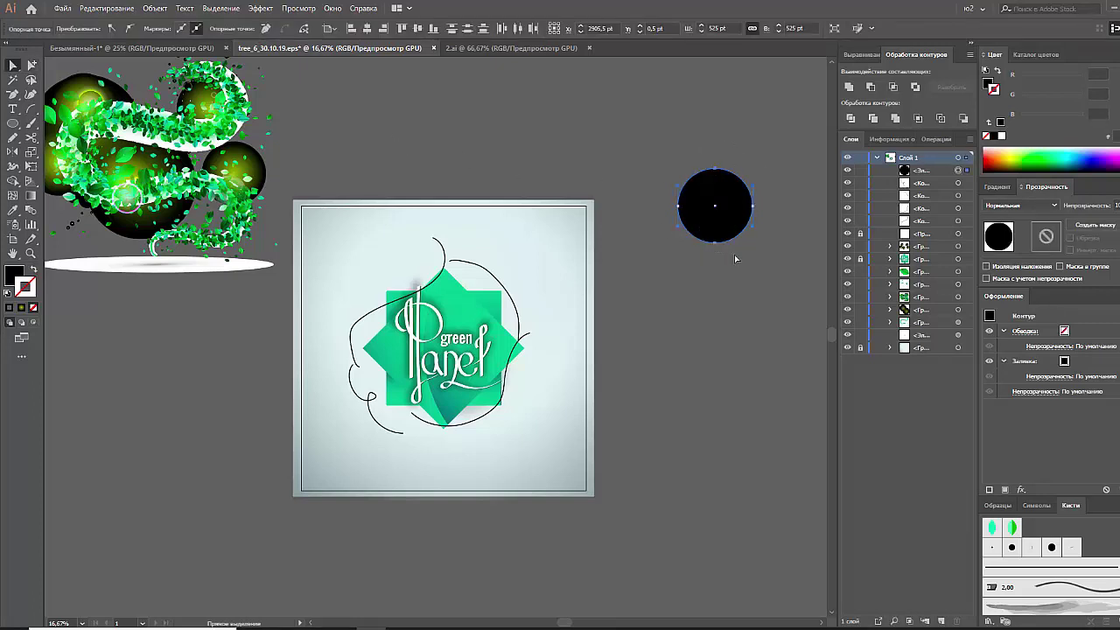
Convert the circle's anchors to corners, pinch it into a narrow leaf, and cut it at both tips
{"action": "left_click", "coordinate": [111, 28]}
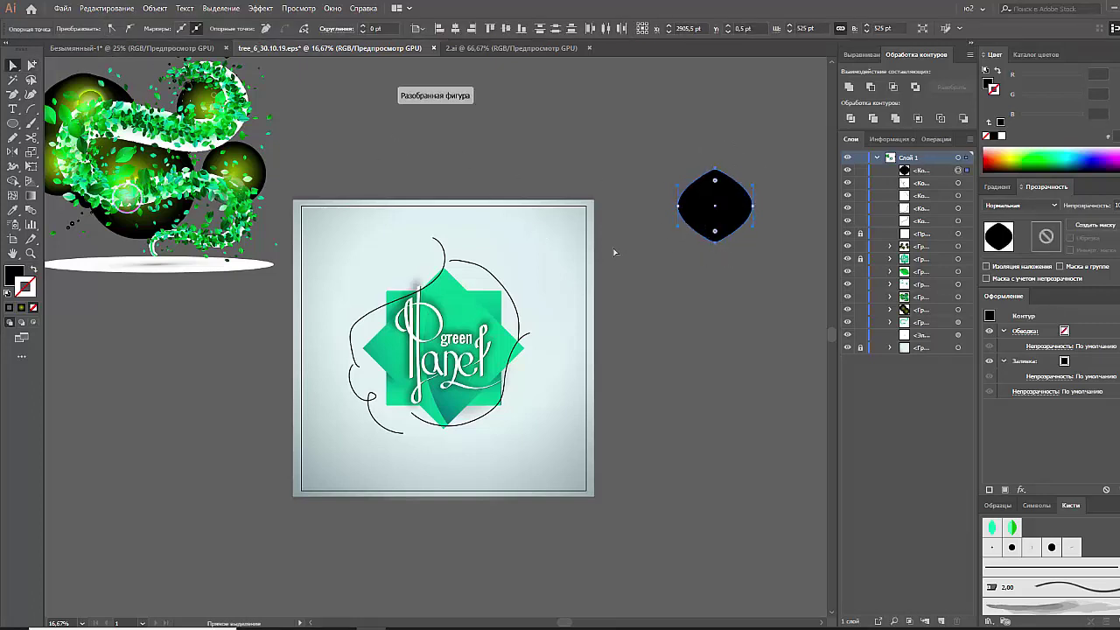
{"action": "left_click_drag", "start_coordinate": [679, 207], "coordinate": [728, 207]}
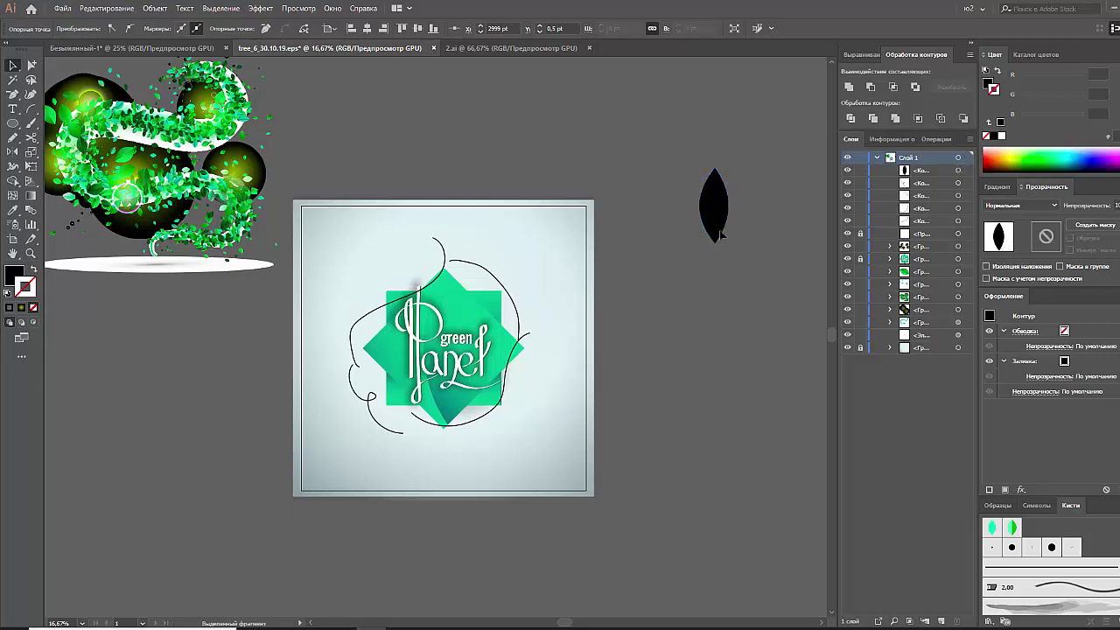
{"action": "key", "text": "v"}
{"action": "key", "text": "c"}
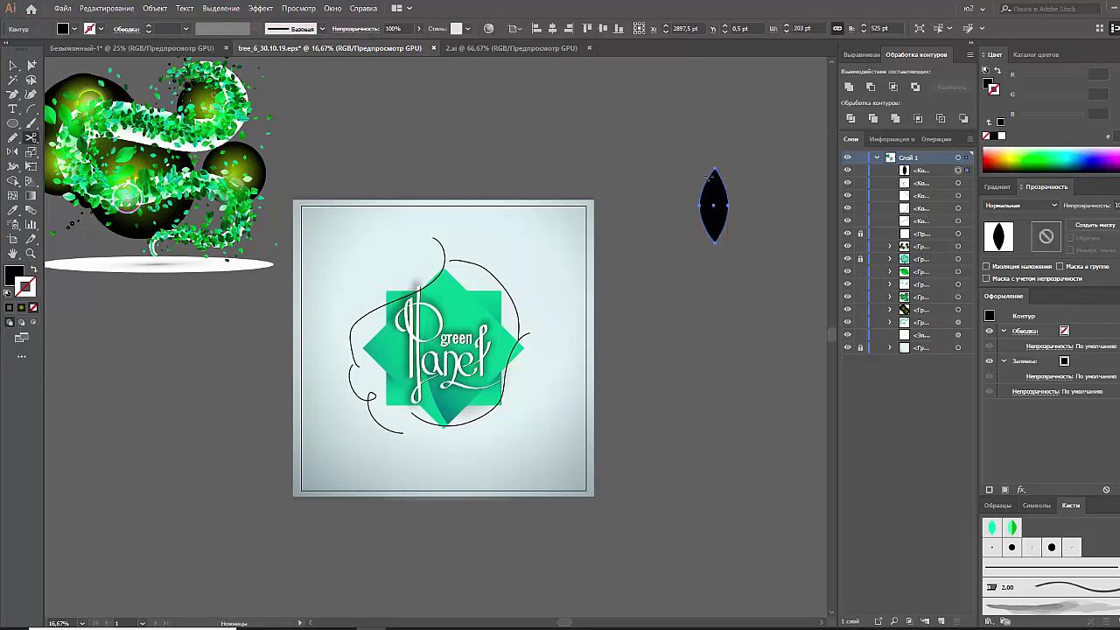
{"action": "left_click", "coordinate": [714, 167]}
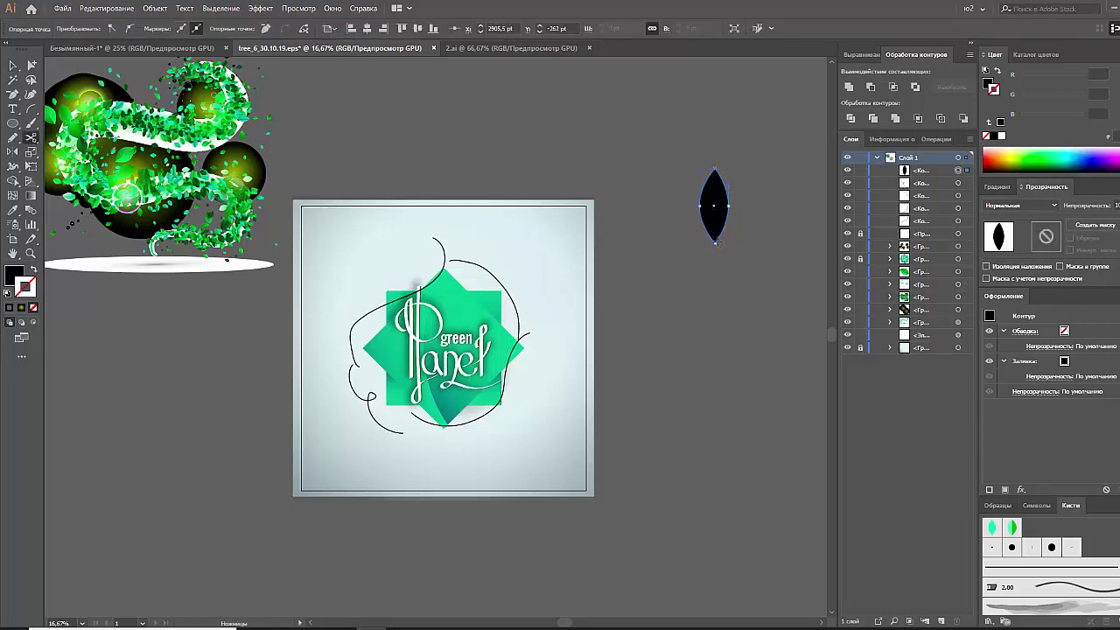
{"action": "left_click", "coordinate": [715, 242]}
{"action": "key", "text": "v"}
{"action": "left_click", "coordinate": [729, 269]}
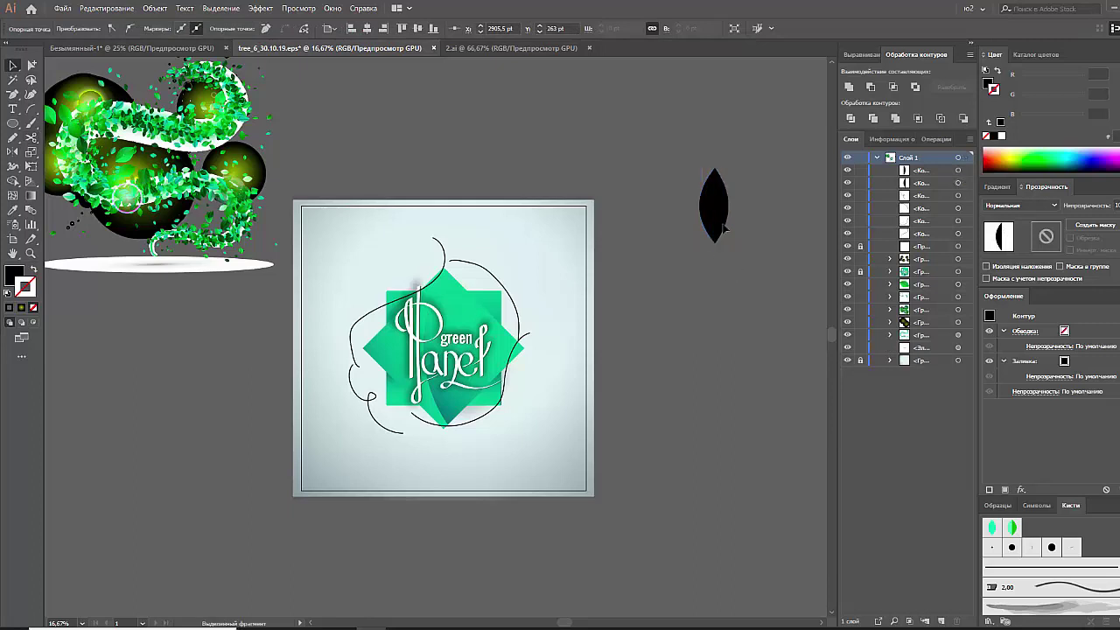
{"action": "left_click", "coordinate": [723, 214]}
Fill the leaf's left half peach and its right half green
{"action": "left_click", "coordinate": [892, 139]}
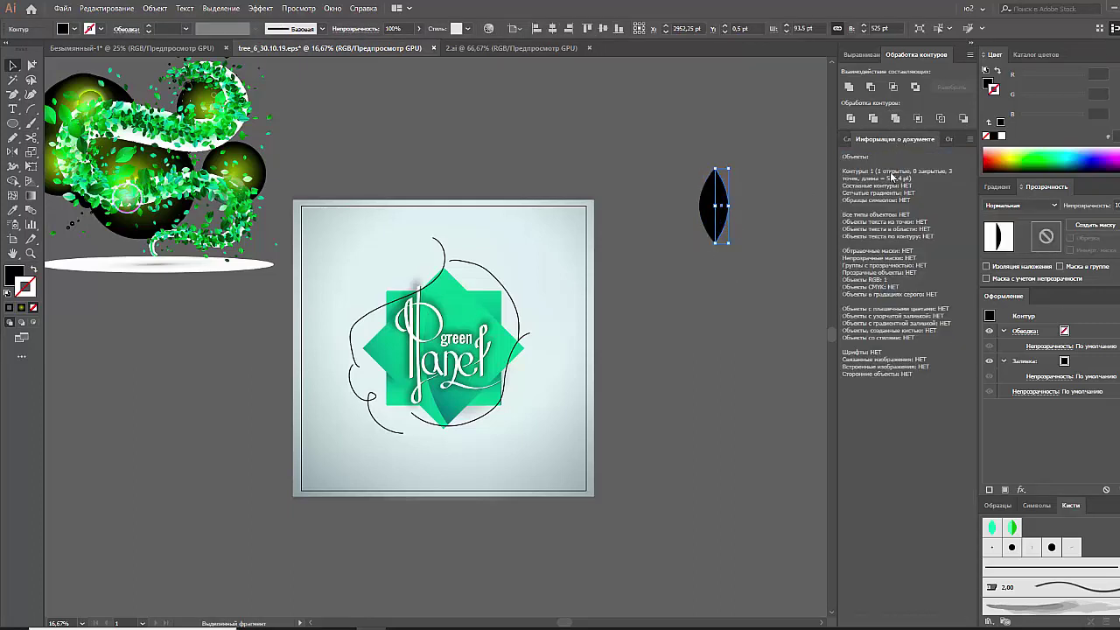
{"action": "left_click", "coordinate": [781, 155]}
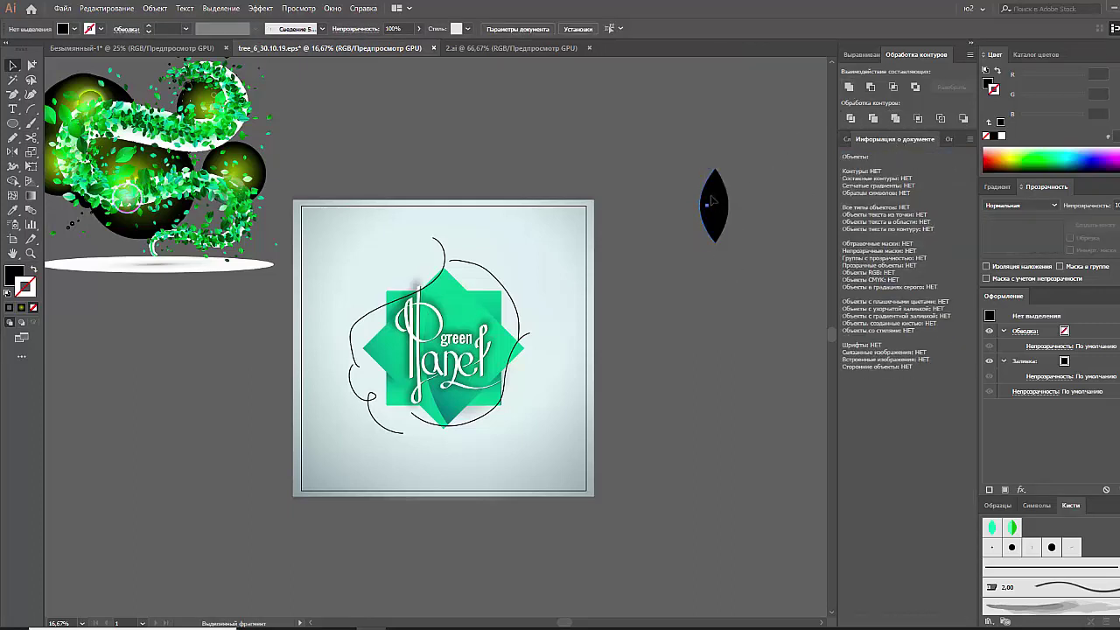
{"action": "left_click", "coordinate": [706, 205]}
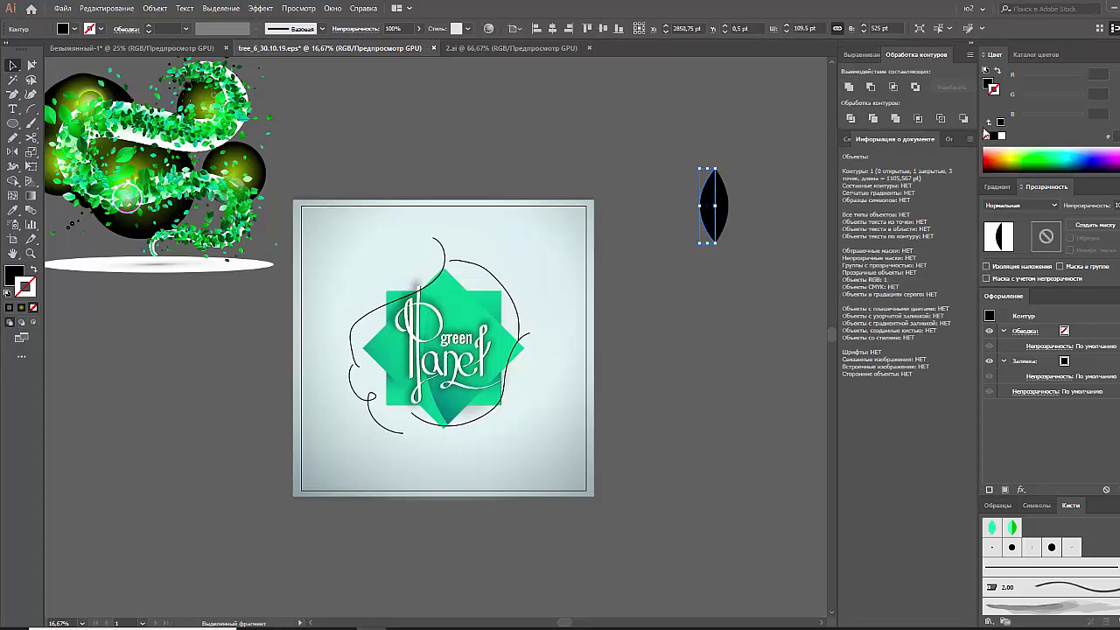
{"action": "left_click", "coordinate": [1042, 157]}
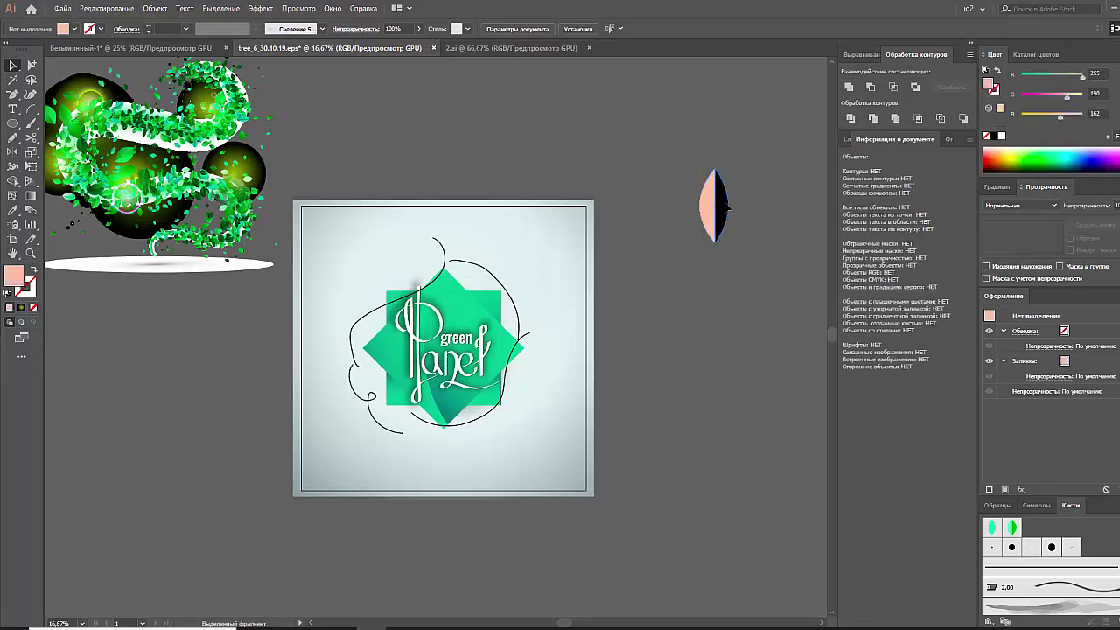
{"action": "left_click", "coordinate": [1048, 155]}
{"action": "left_click", "coordinate": [789, 274]}
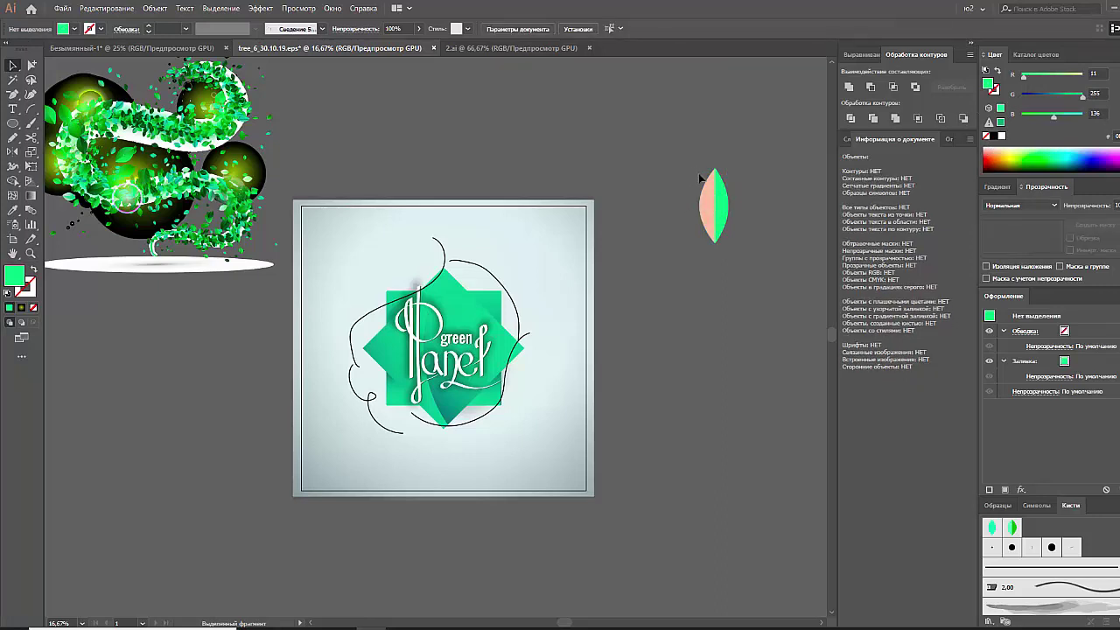
Shorten the leaf slightly, group its halves, copy it above-left and move the original down
{"action": "key", "text": "ctrl+a"}
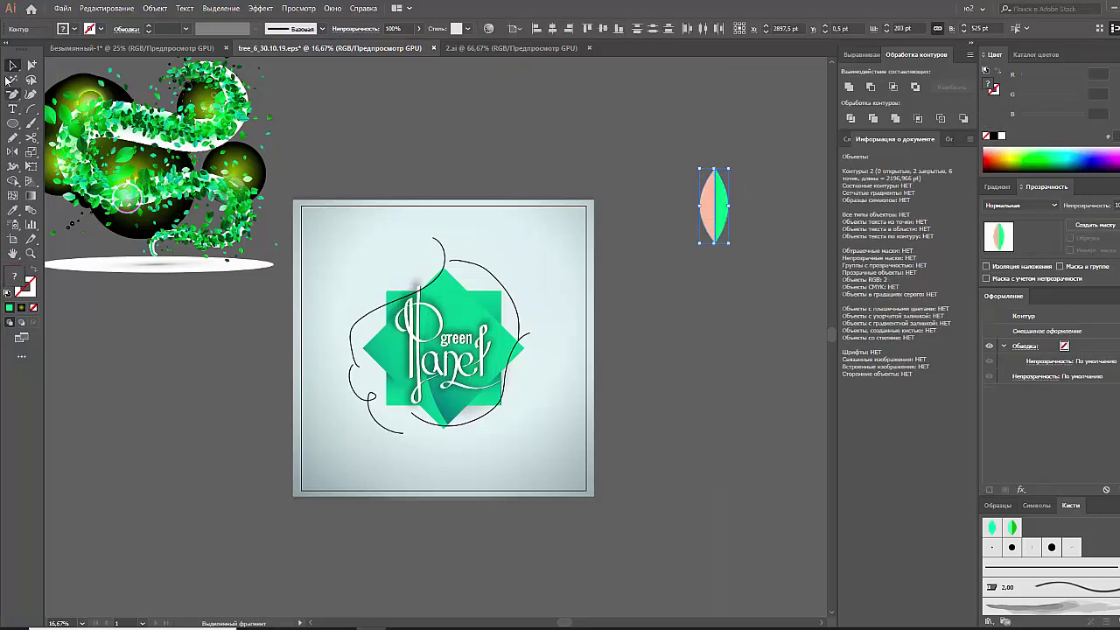
{"action": "mouse_move", "coordinate": [714, 243]}
{"action": "left_mouse_down"}
{"action": "mouse_move", "coordinate": [725, 227]}
{"action": "mouse_move", "coordinate": [704, 175]}
{"action": "left_mouse_up"}
{"action": "left_click", "coordinate": [733, 241]}
{"action": "right_click", "coordinate": [711, 183]}
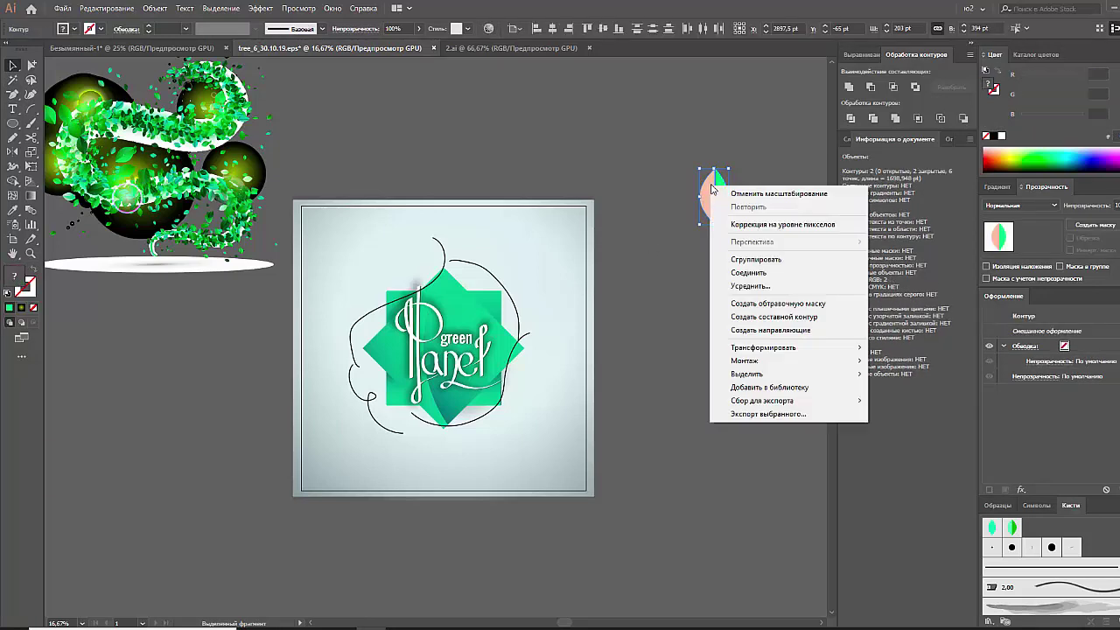
{"action": "left_click", "coordinate": [752, 259]}
{"action": "left_click_drag", "start_coordinate": [714, 197], "coordinate": [619, 131]}
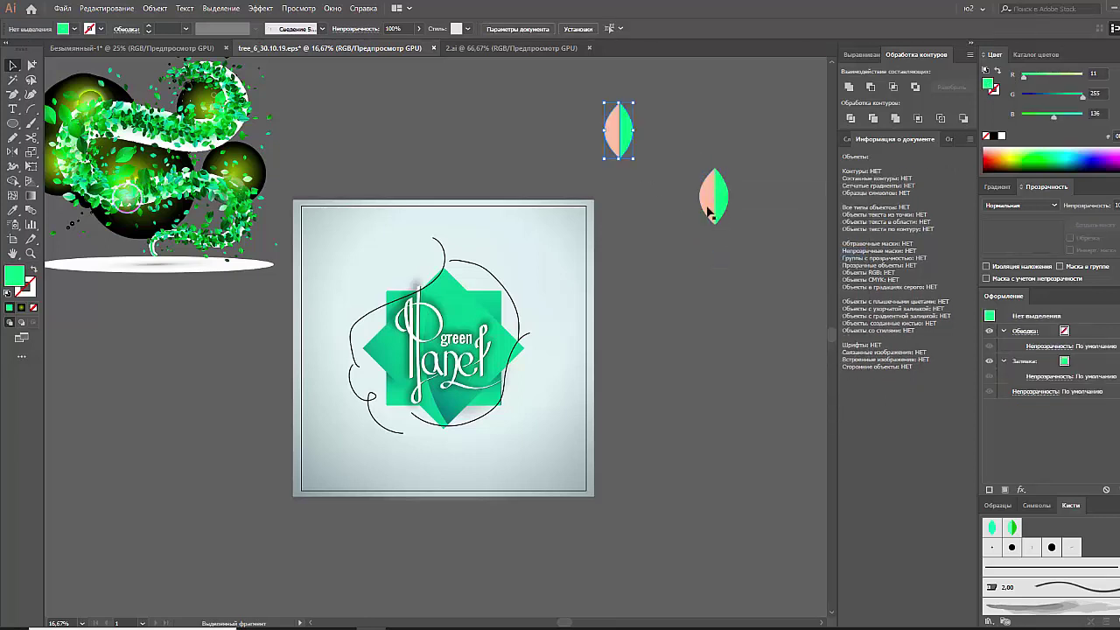
{"action": "left_click_drag", "start_coordinate": [710, 209], "coordinate": [726, 325]}
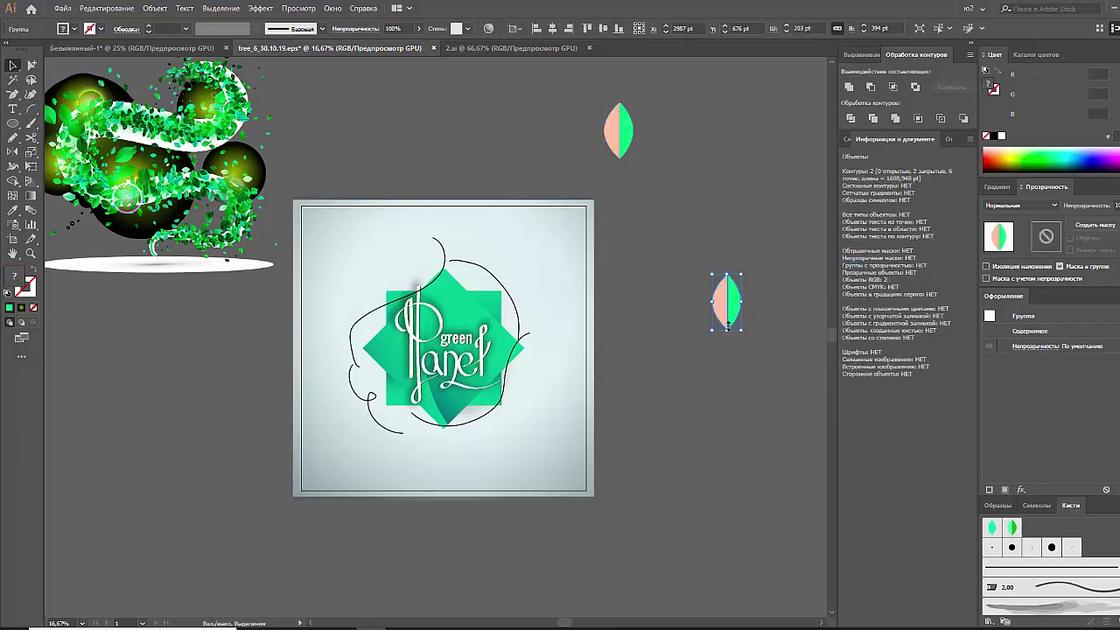
{"action": "left_click", "coordinate": [740, 330]}
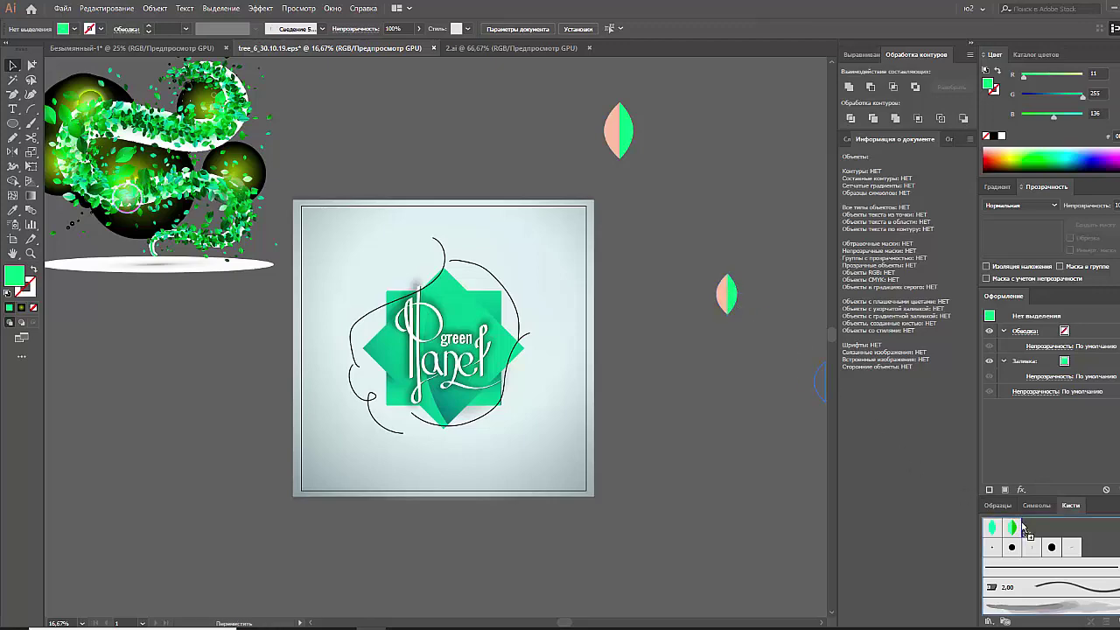
Turn the two-tone leaf into a new scatter brush
{"action": "left_click_drag", "start_coordinate": [832, 387], "coordinate": [1029, 532]}
{"action": "left_click_drag", "start_coordinate": [615, 285], "coordinate": [670, 241]}
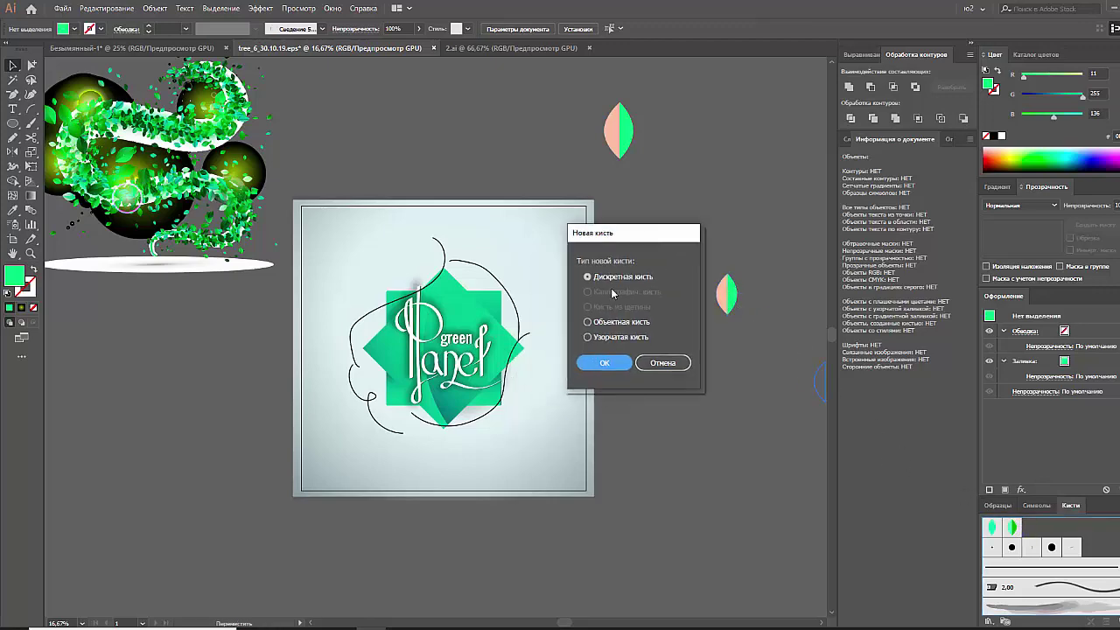
{"action": "left_click", "coordinate": [608, 365]}
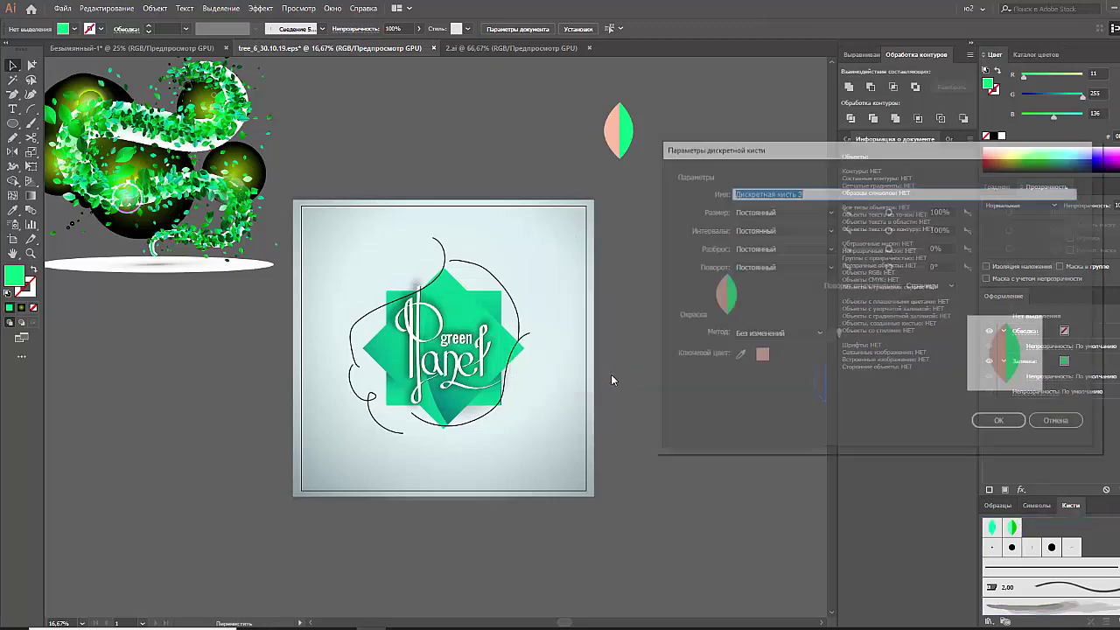
Set Size, Spacing, Scatter and Rotation all to Random in Scatter Brush Options
{"action": "left_click", "coordinate": [774, 211]}
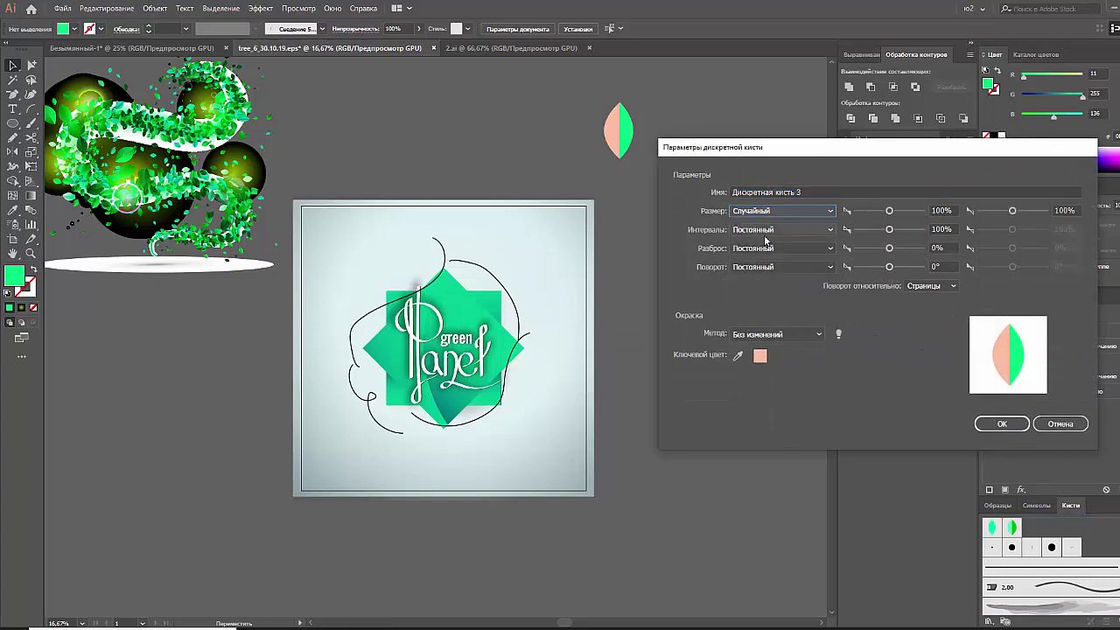
{"action": "left_click", "coordinate": [757, 229]}
{"action": "left_click", "coordinate": [758, 229]}
{"action": "left_click", "coordinate": [757, 248]}
{"action": "left_click", "coordinate": [757, 276]}
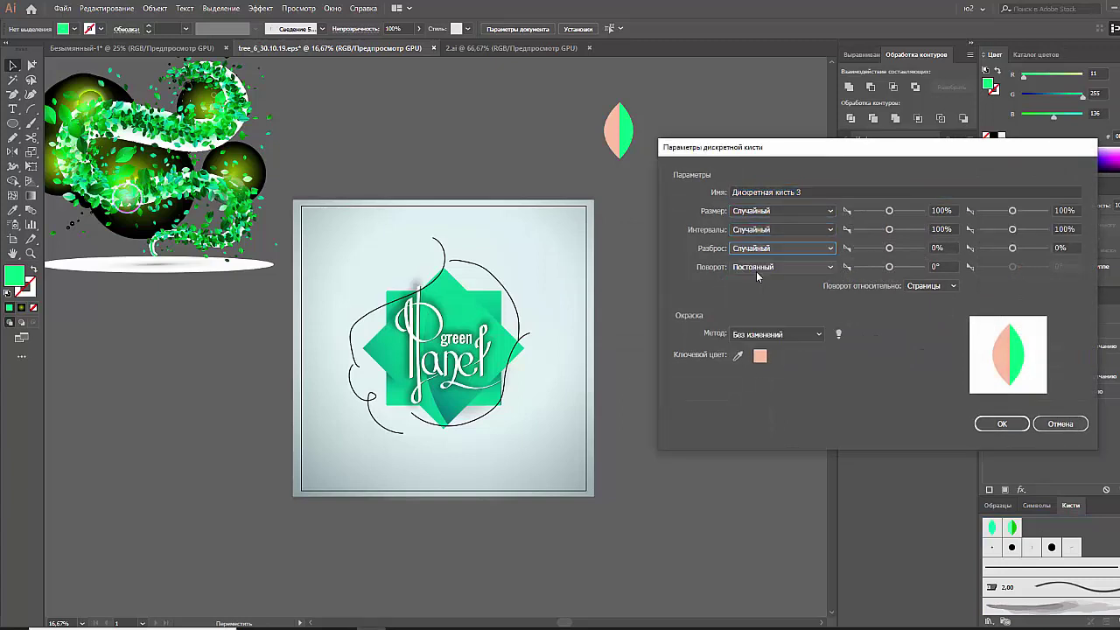
{"action": "left_click", "coordinate": [757, 267]}
{"action": "left_click", "coordinate": [761, 295]}
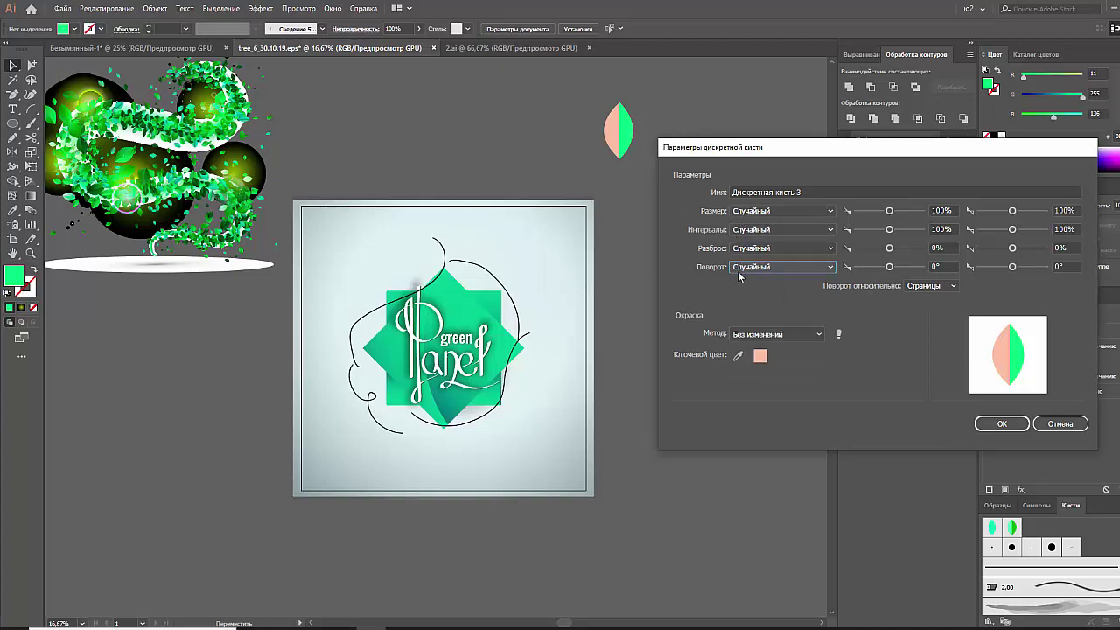
Set leaf size 18–67%, spacing 25–100% and a random scatter range, and save the brush
{"action": "mouse_move", "coordinate": [889, 210]}
{"action": "left_mouse_down"}
{"action": "mouse_move", "coordinate": [864, 211]}
{"action": "mouse_move", "coordinate": [865, 231]}
{"action": "left_mouse_up"}
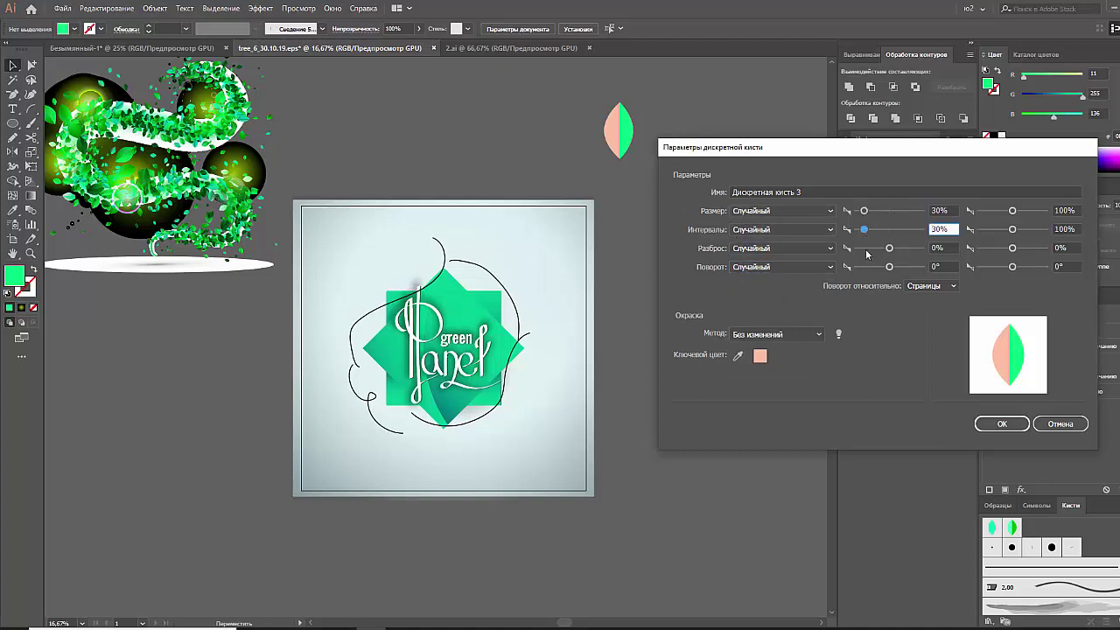
{"action": "left_click", "coordinate": [865, 249]}
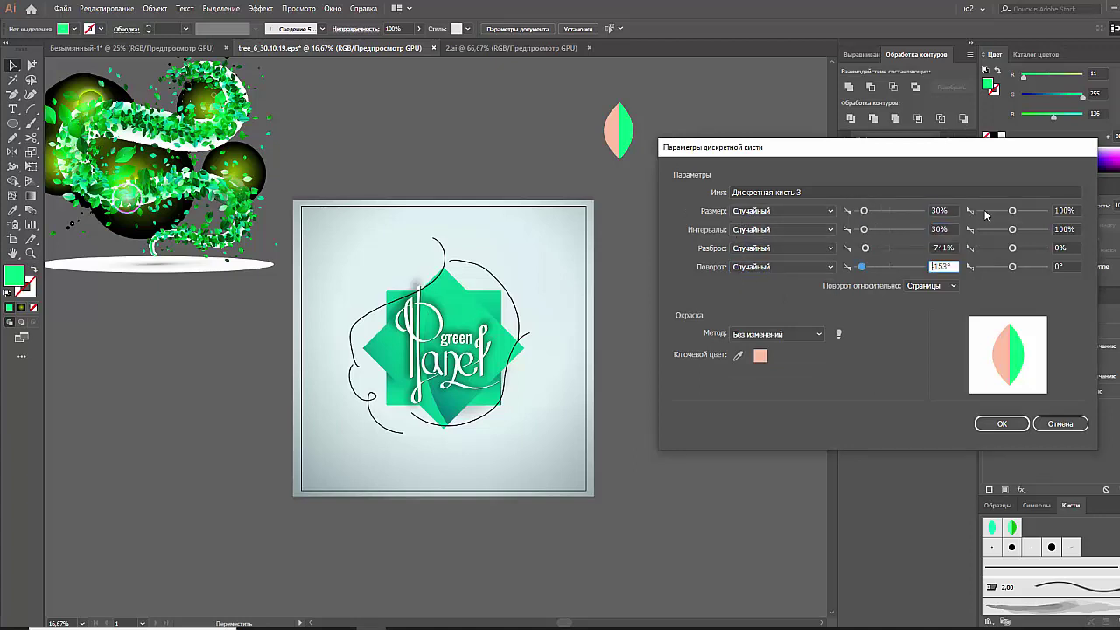
{"action": "left_click_drag", "start_coordinate": [1011, 211], "coordinate": [1000, 211]}
{"action": "left_click", "coordinate": [861, 210]}
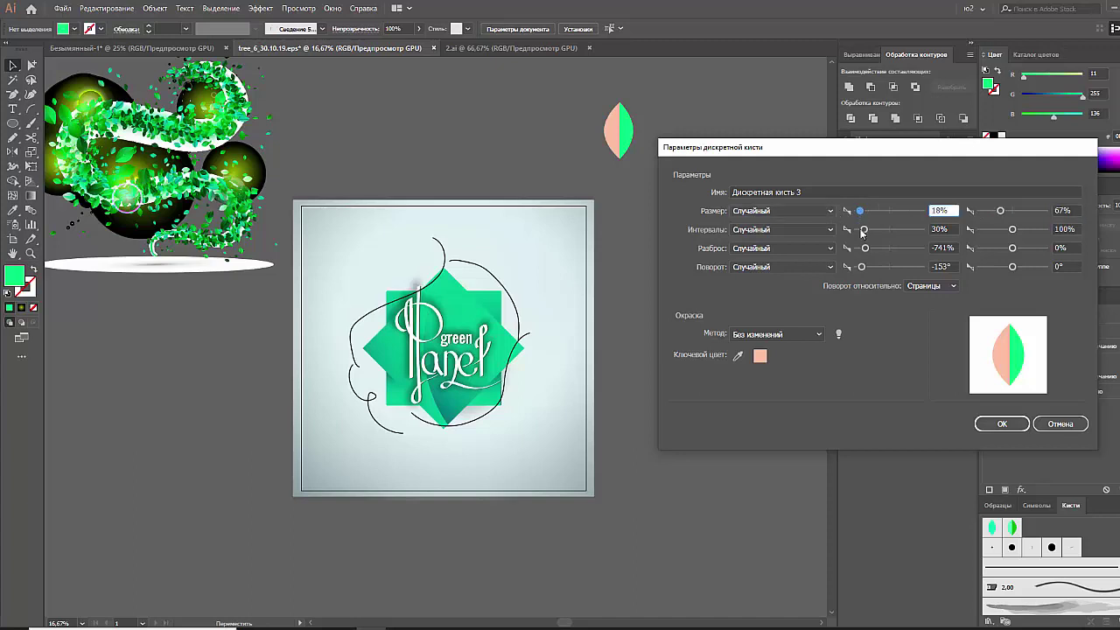
{"action": "left_click", "coordinate": [862, 229]}
{"action": "left_click", "coordinate": [864, 249]}
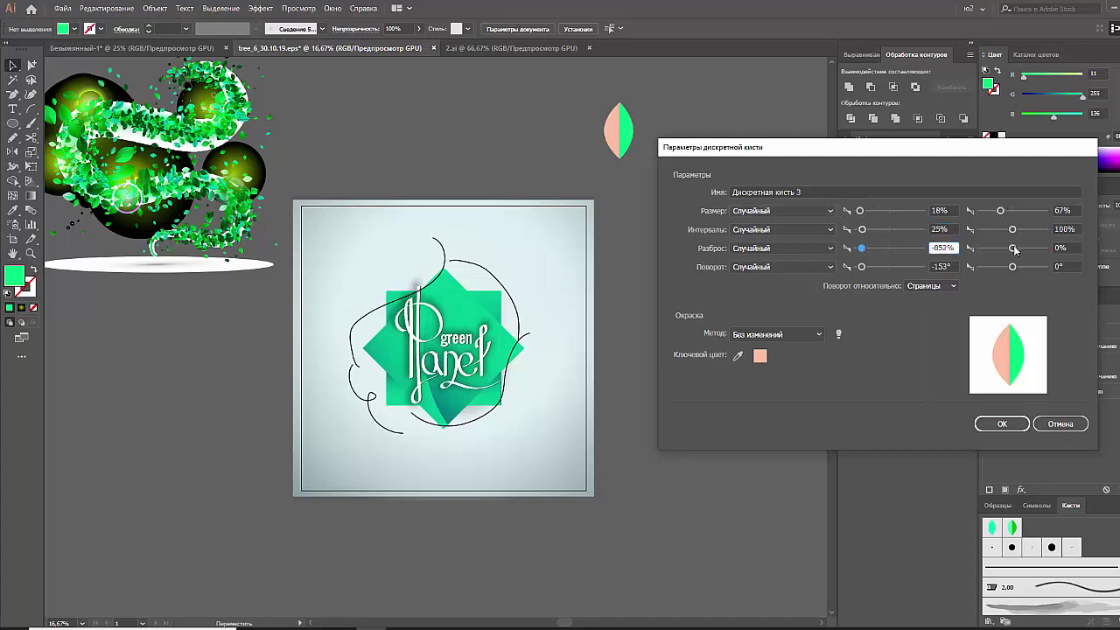
{"action": "left_click", "coordinate": [993, 424]}
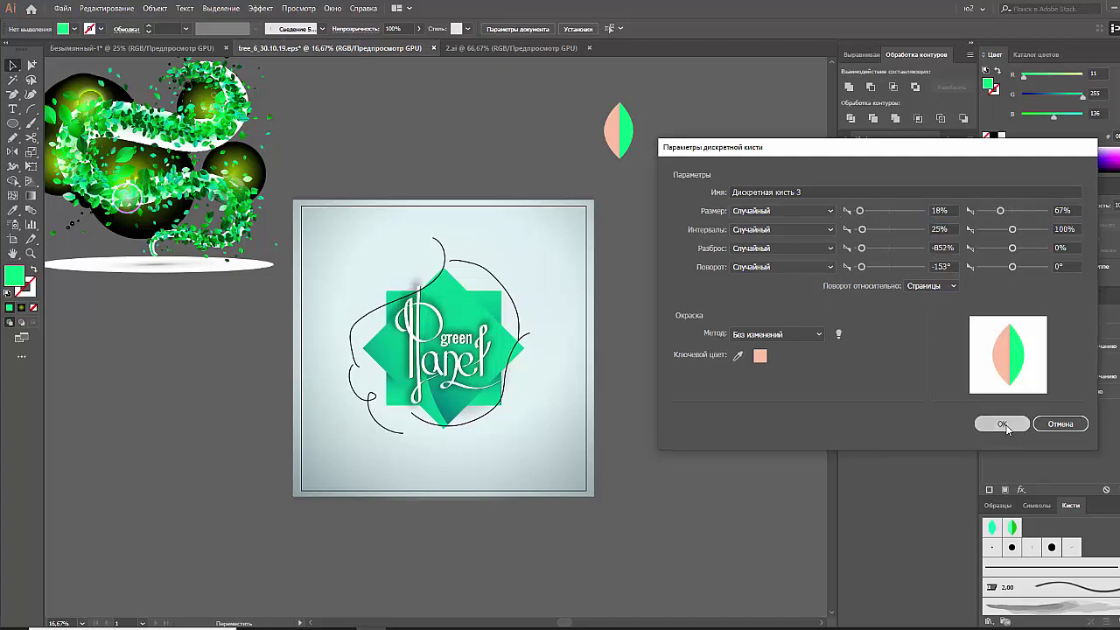
{"action": "left_click", "coordinate": [632, 343]}
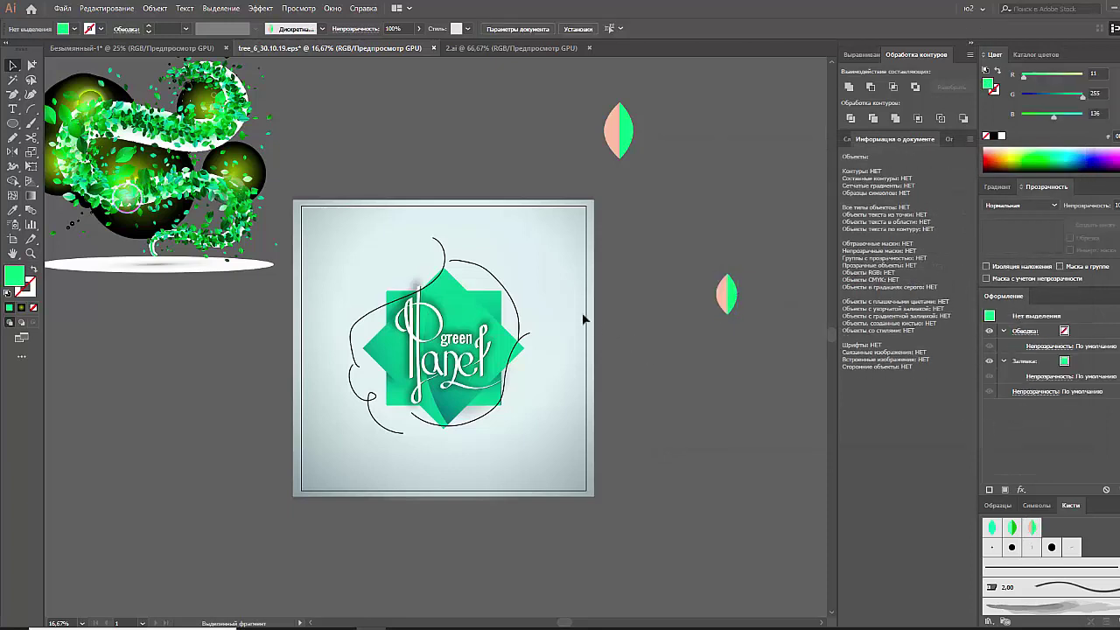
Apply the leaf scatter brush to the upper-left curved line and check the scattered leaves
{"action": "left_click", "coordinate": [446, 251]}
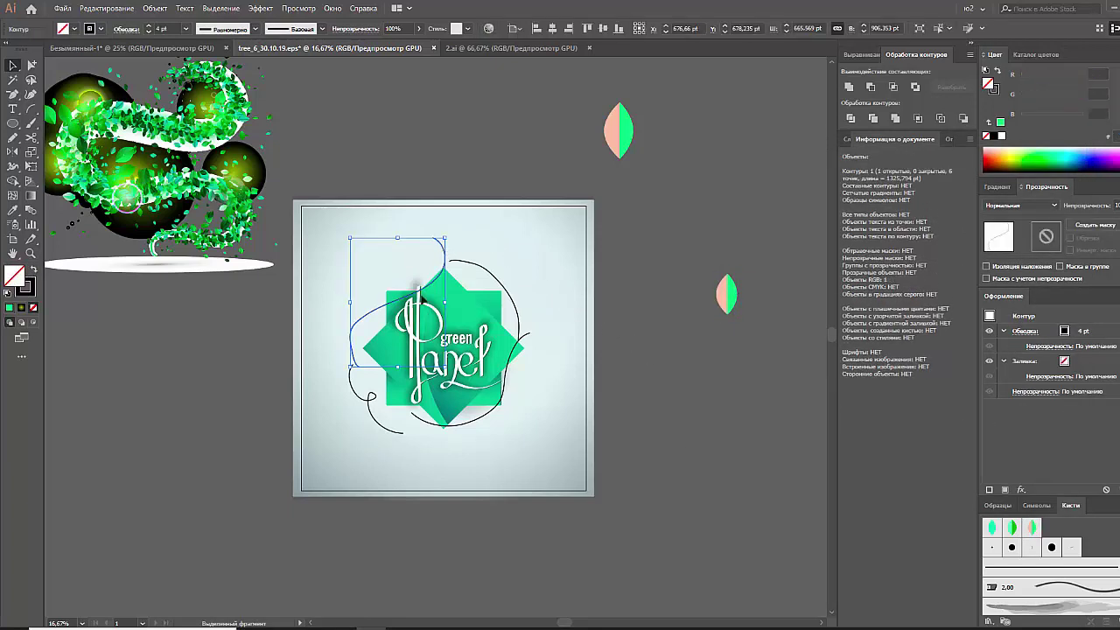
{"action": "left_click", "coordinate": [1029, 527]}
{"action": "left_click", "coordinate": [619, 318]}
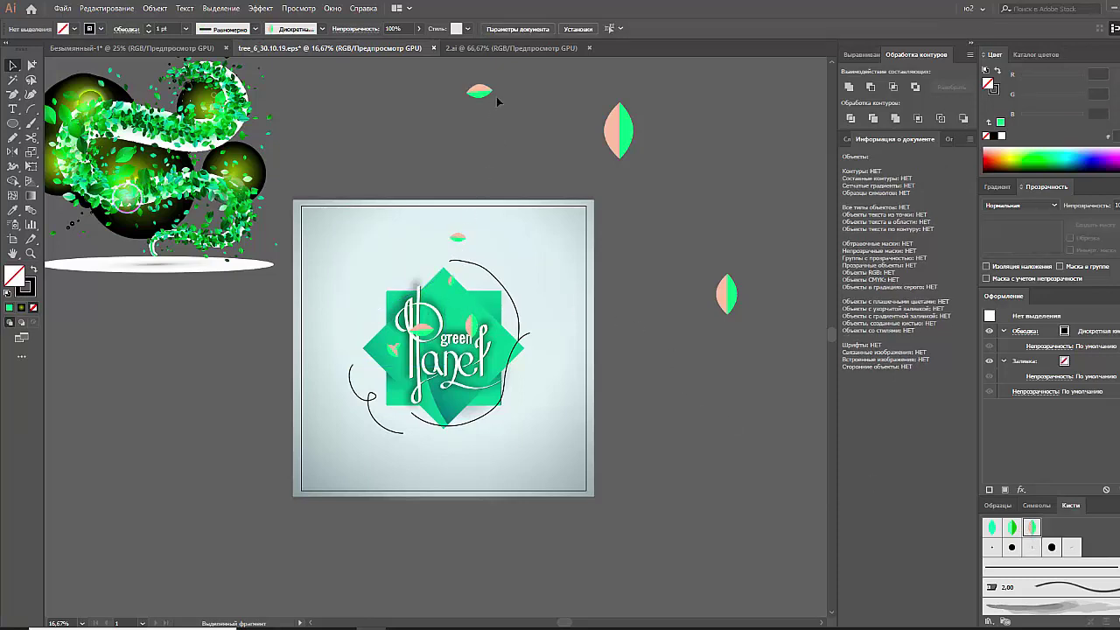
{"action": "left_click", "coordinate": [444, 274]}
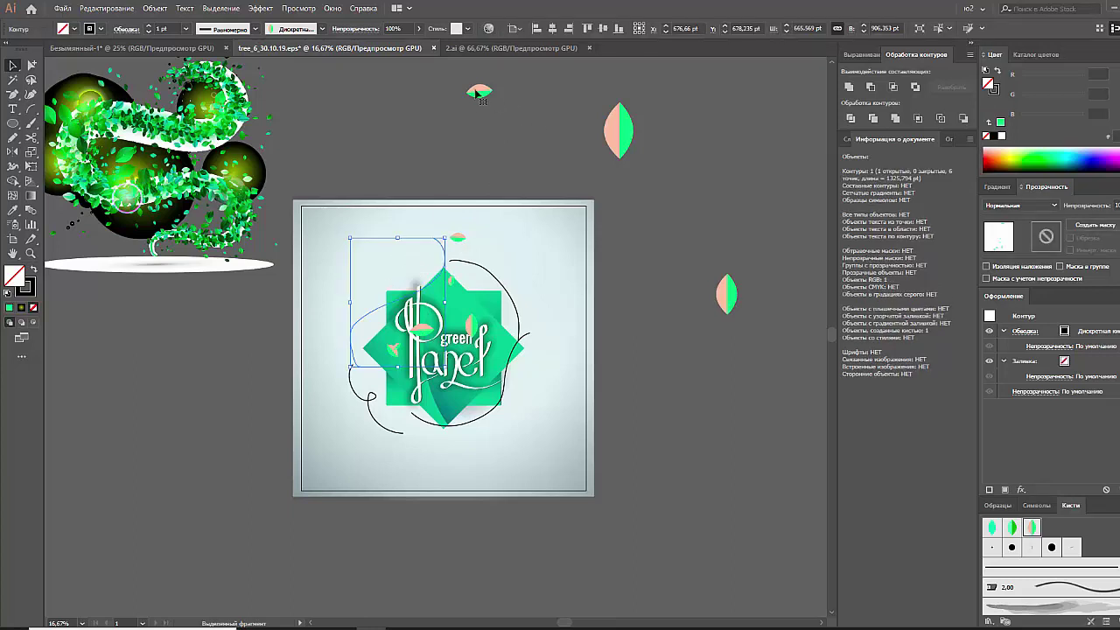
Adjust the leaf brush's random size range, settling near 26–47%
{"action": "double_click", "coordinate": [1031, 527]}
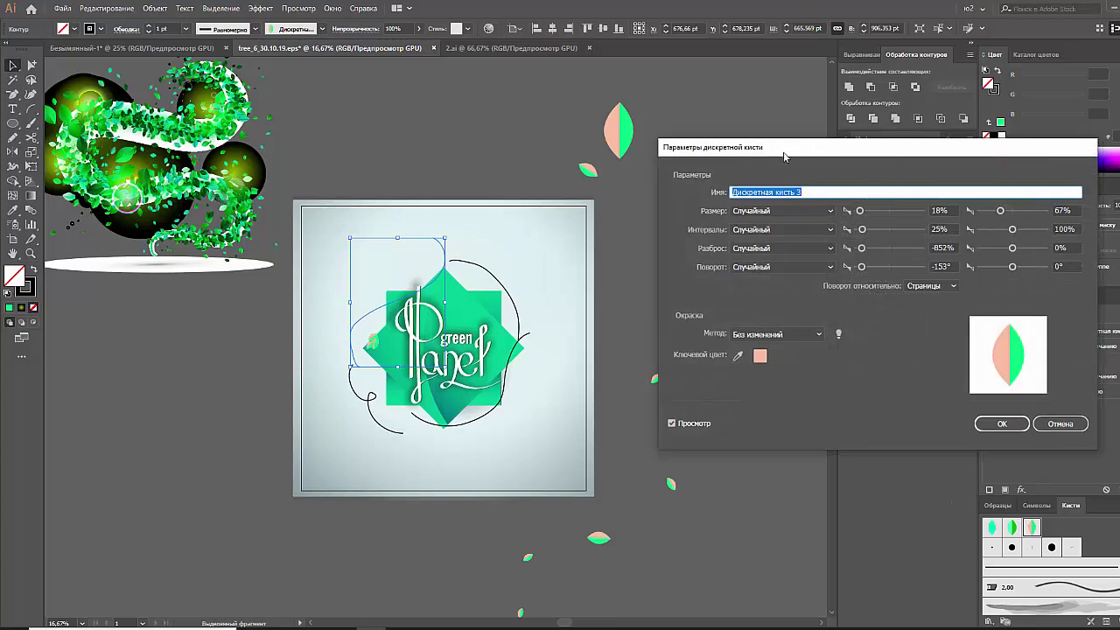
{"action": "left_click", "coordinate": [882, 212]}
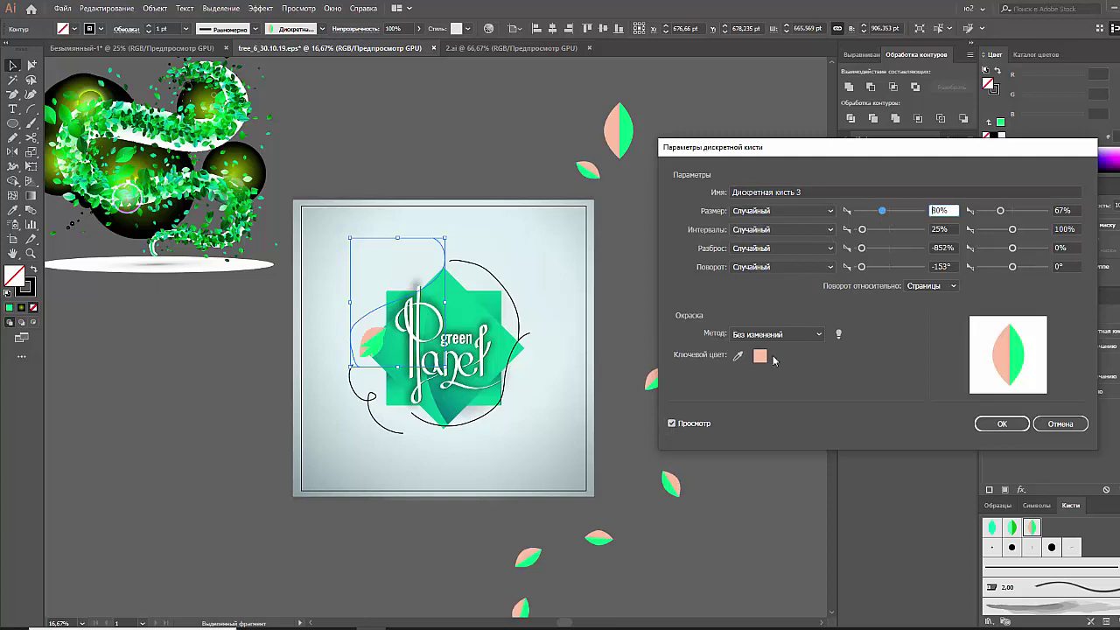
{"action": "left_click", "coordinate": [882, 229]}
{"action": "left_click", "coordinate": [883, 248]}
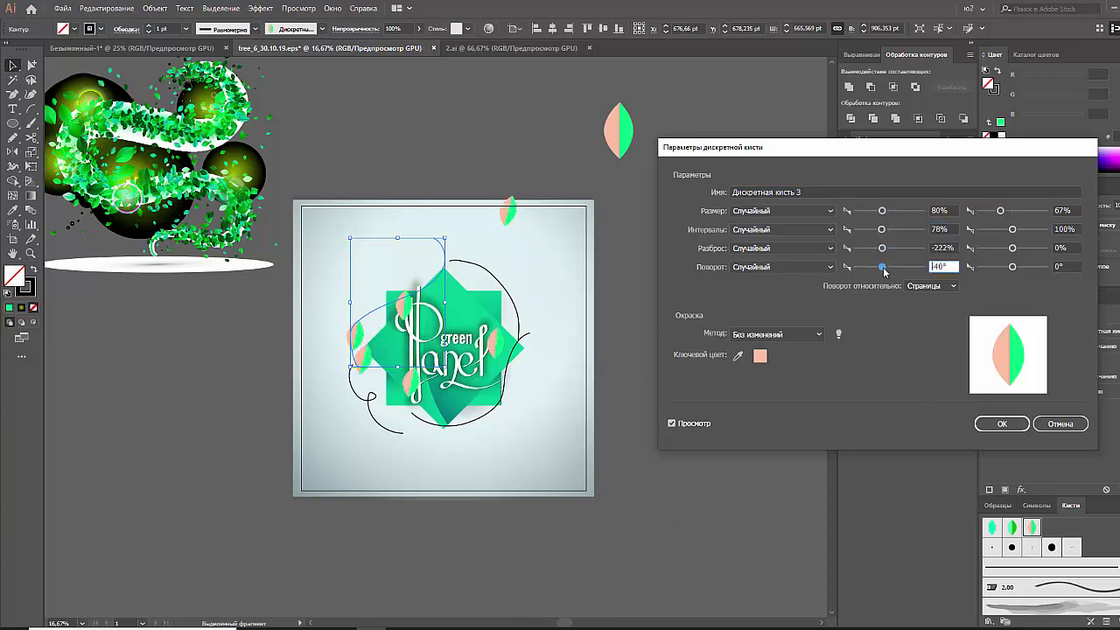
{"action": "left_click", "coordinate": [1003, 215]}
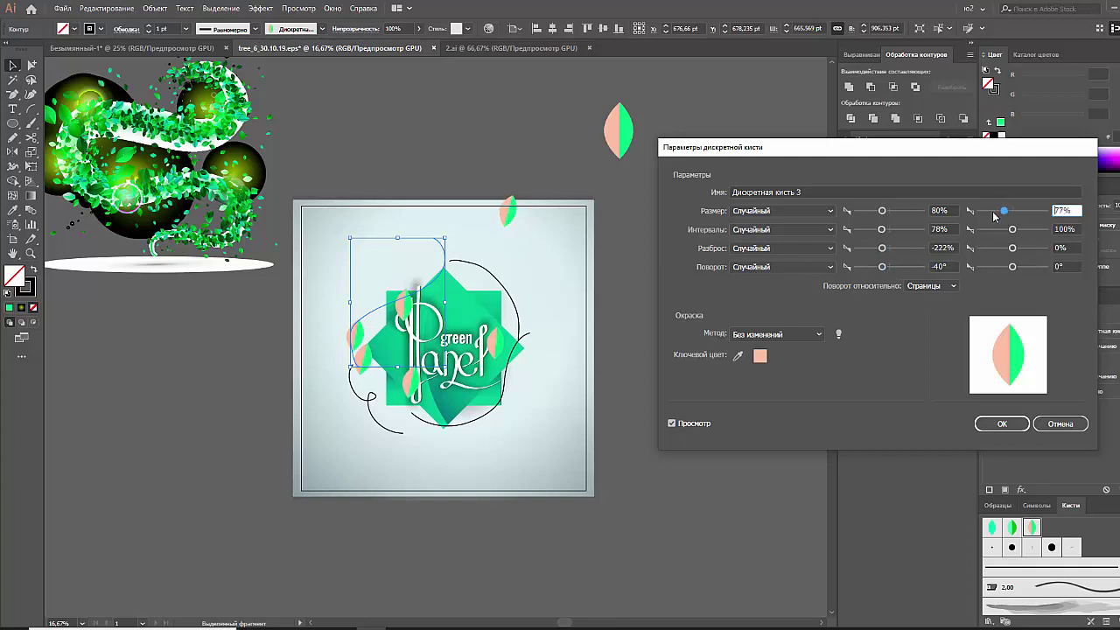
{"action": "left_click_drag", "start_coordinate": [886, 213], "coordinate": [858, 211]}
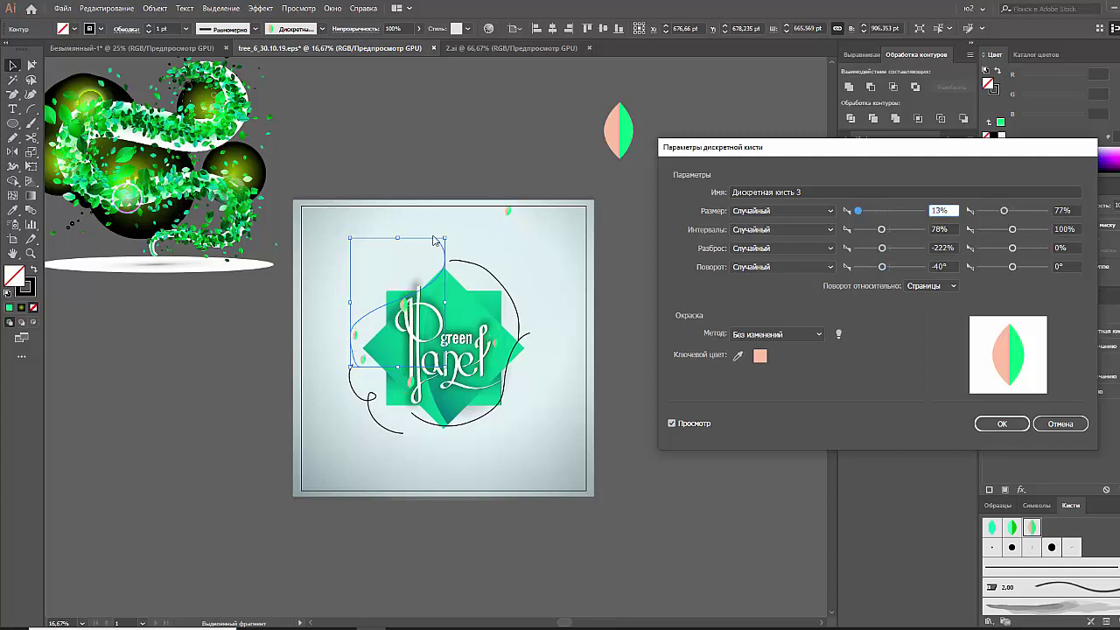
{"action": "left_click_drag", "start_coordinate": [858, 212], "coordinate": [864, 215]}
{"action": "left_click_drag", "start_coordinate": [1003, 210], "coordinate": [996, 214]}
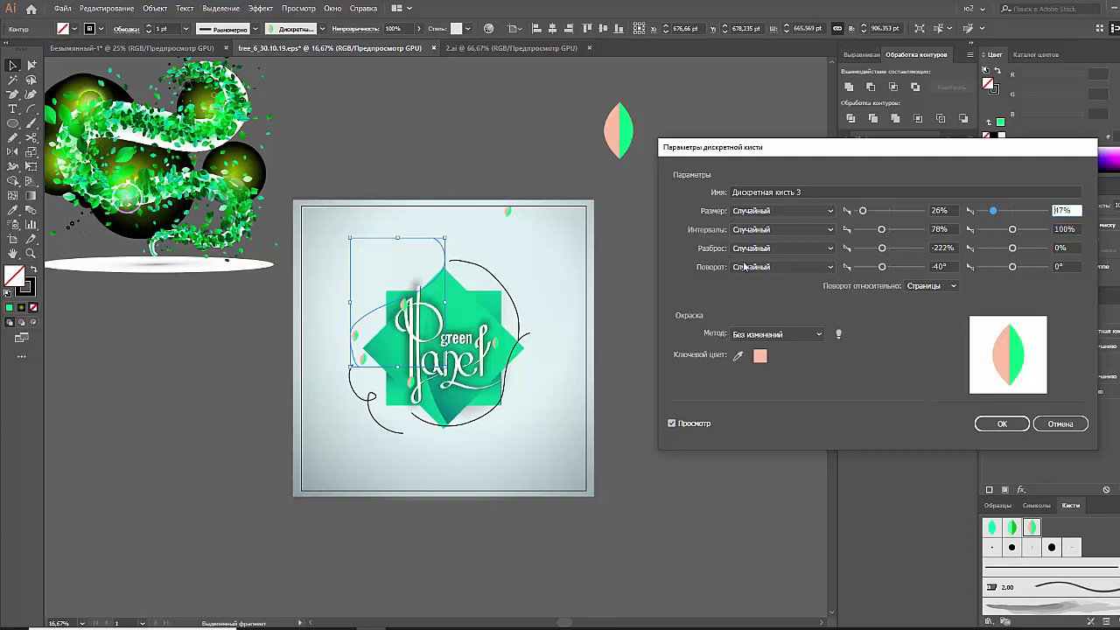
Widen the rotation range, cut maximum spacing to 36%, and fix scatter at -72%
{"action": "left_click_drag", "start_coordinate": [867, 270], "coordinate": [862, 273]}
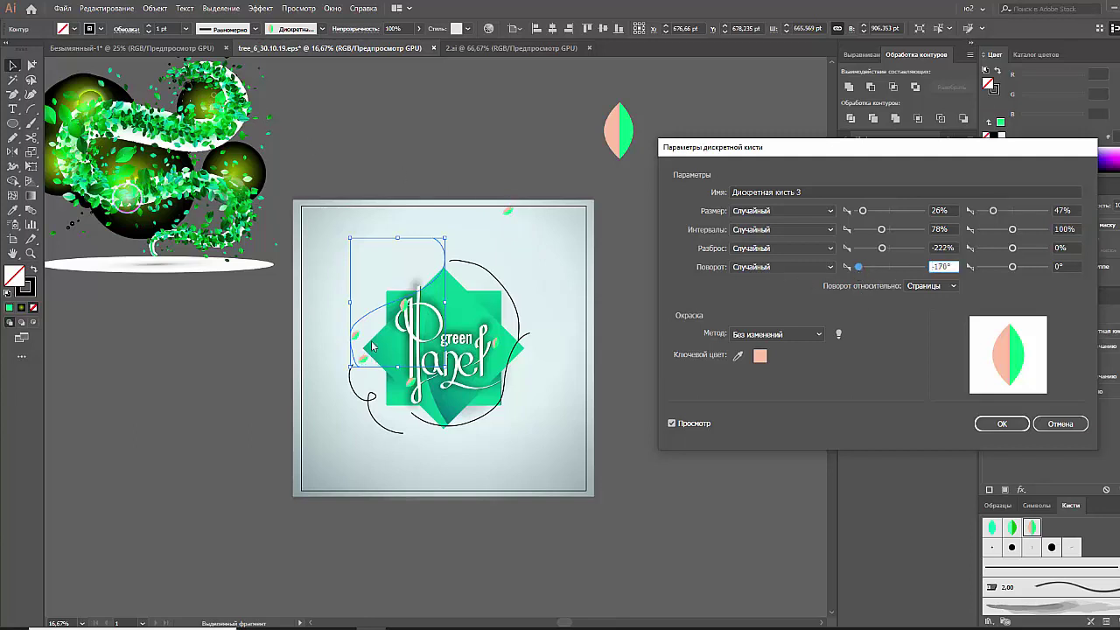
{"action": "left_click_drag", "start_coordinate": [1012, 267], "coordinate": [1030, 270]}
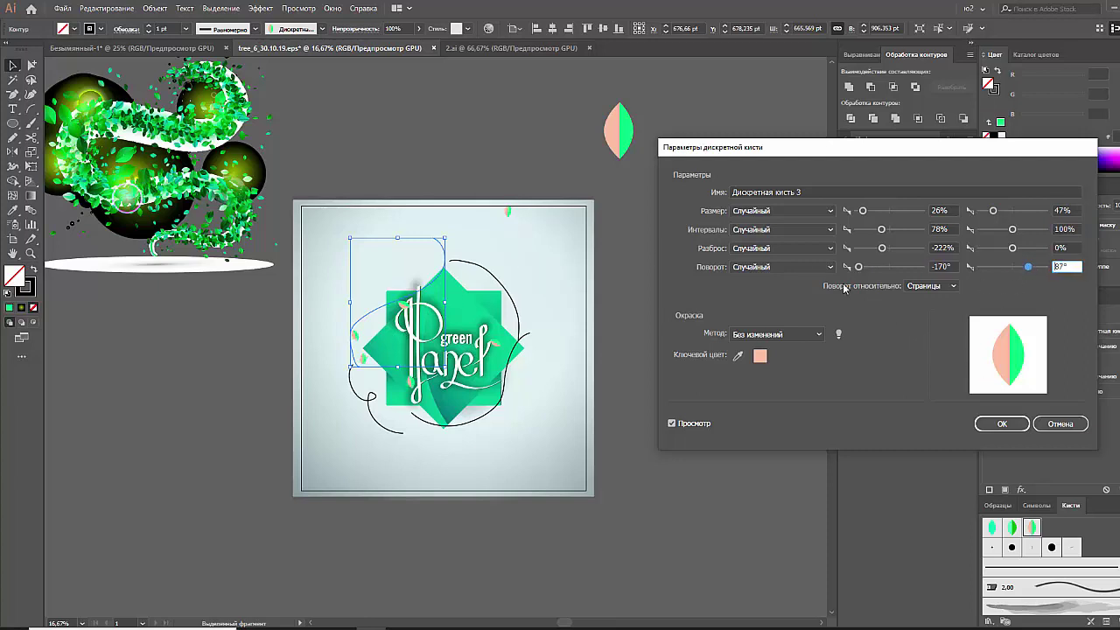
{"action": "left_click", "coordinate": [882, 249]}
{"action": "left_click_drag", "start_coordinate": [869, 252], "coordinate": [886, 251]}
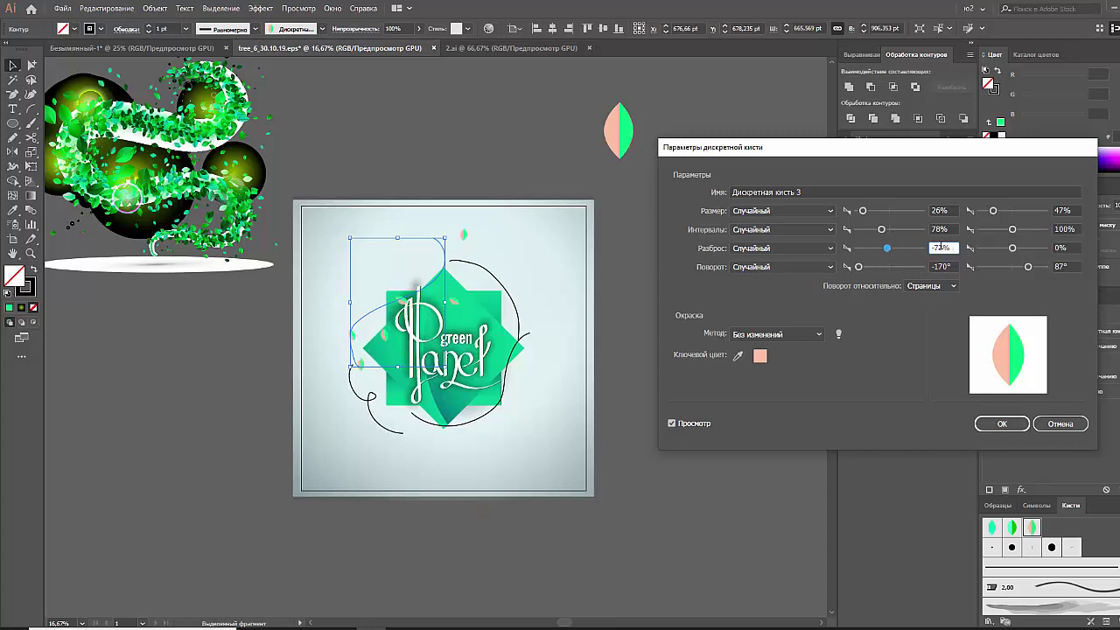
{"action": "mouse_move", "coordinate": [1014, 251]}
{"action": "left_mouse_down"}
{"action": "mouse_move", "coordinate": [1024, 254]}
{"action": "mouse_move", "coordinate": [1015, 250]}
{"action": "left_mouse_up"}
{"action": "mouse_move", "coordinate": [886, 251]}
{"action": "left_mouse_down"}
{"action": "mouse_move", "coordinate": [888, 233]}
{"action": "mouse_move", "coordinate": [859, 235]}
{"action": "left_mouse_up"}
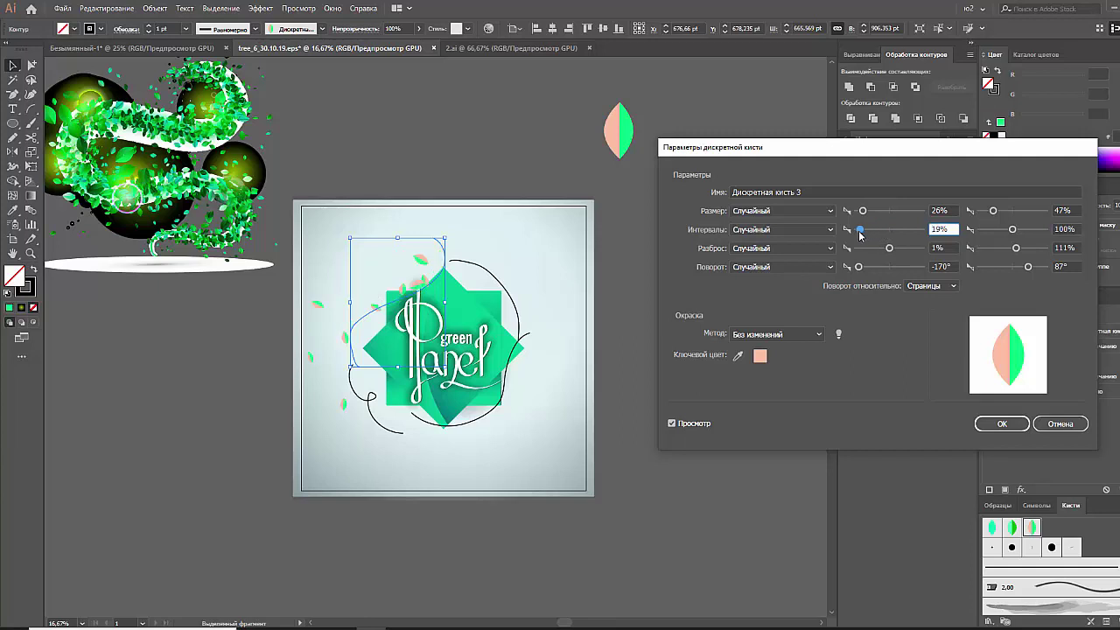
{"action": "left_click_drag", "start_coordinate": [1012, 229], "coordinate": [989, 230]}
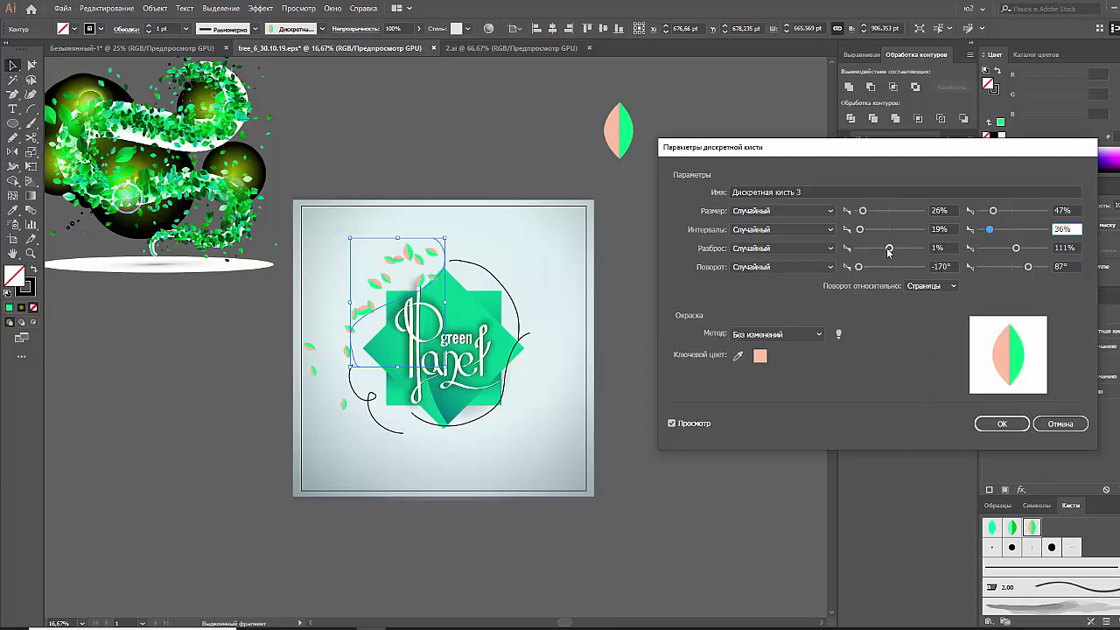
{"action": "left_click_drag", "start_coordinate": [889, 250], "coordinate": [883, 251]}
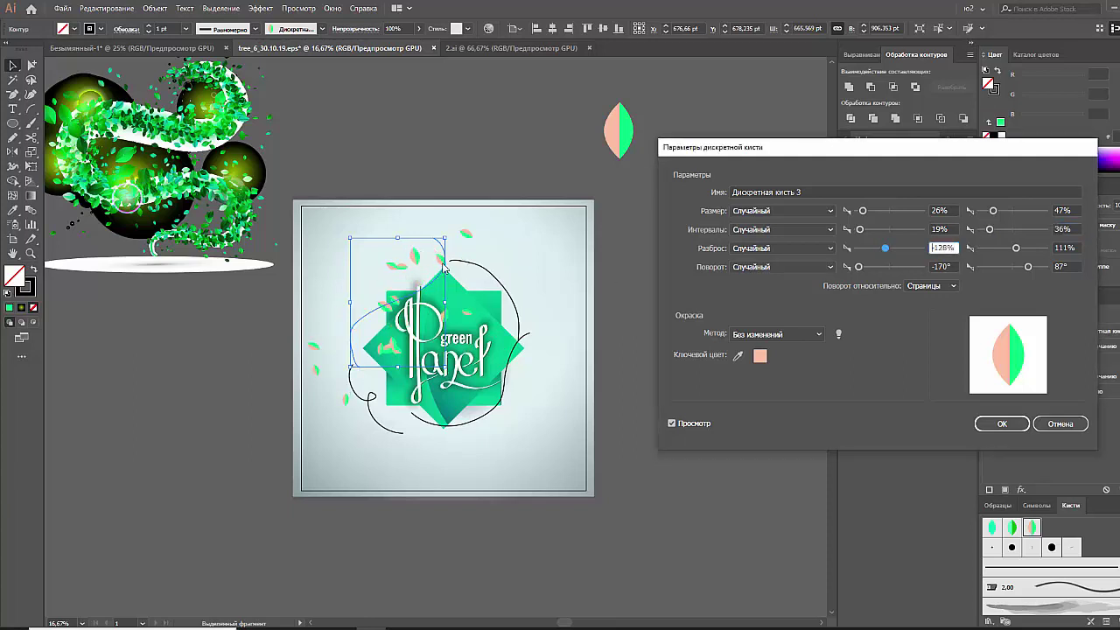
{"action": "left_click_drag", "start_coordinate": [885, 249], "coordinate": [887, 251]}
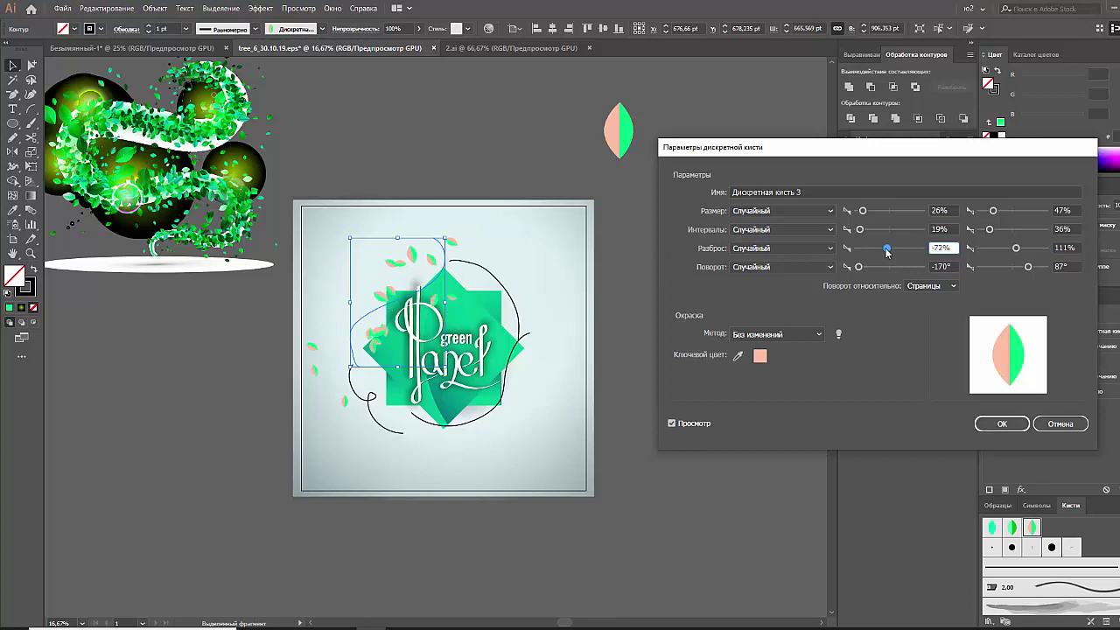
{"action": "left_click", "coordinate": [757, 249]}
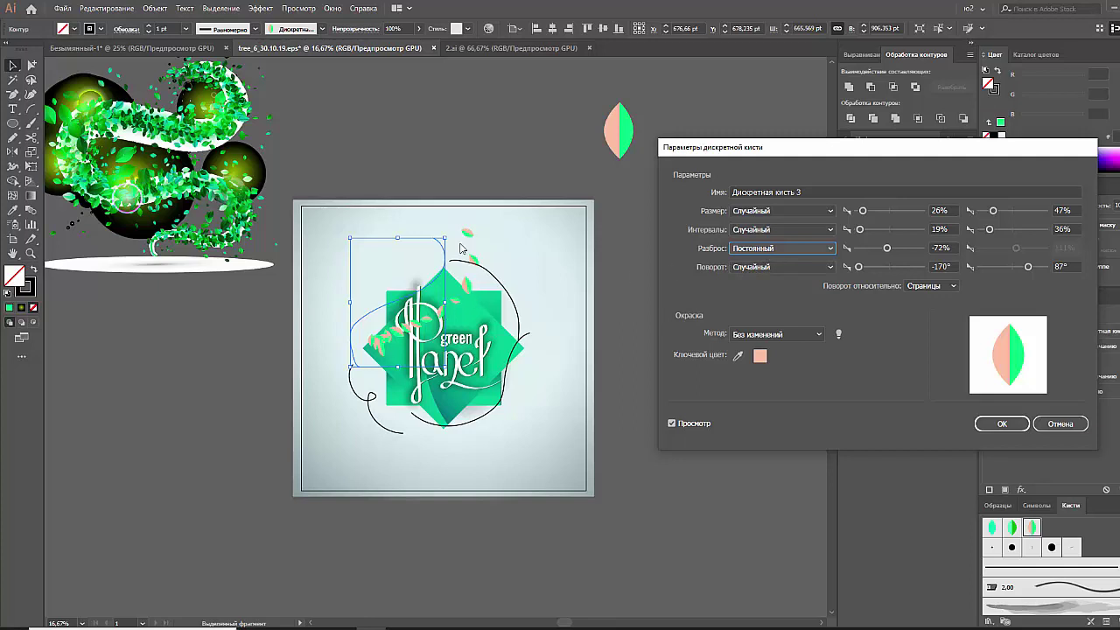
Return scatter to Random and fine-tune the leaf size and spacing ranges
{"action": "left_click", "coordinate": [783, 249]}
{"action": "left_click", "coordinate": [758, 274]}
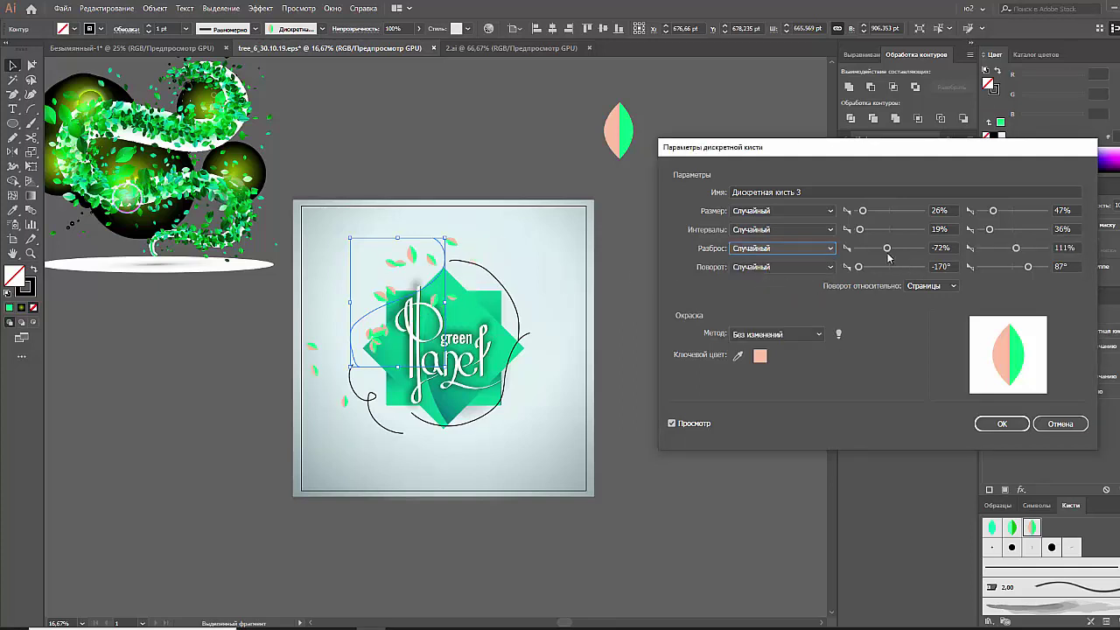
{"action": "left_click_drag", "start_coordinate": [886, 249], "coordinate": [872, 232]}
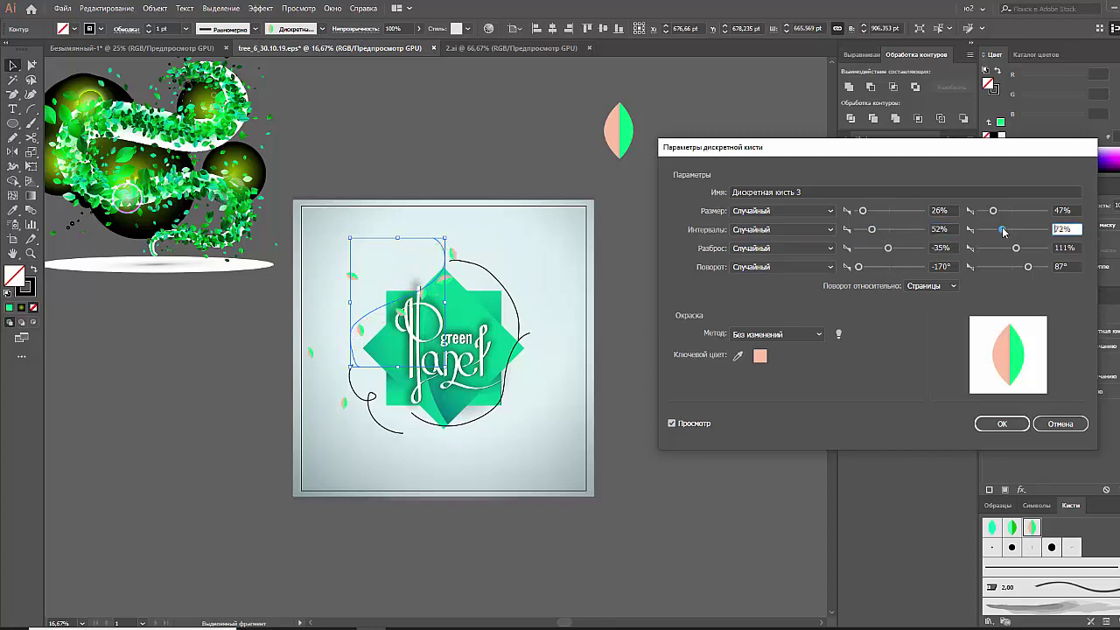
{"action": "left_click_drag", "start_coordinate": [990, 230], "coordinate": [990, 231]}
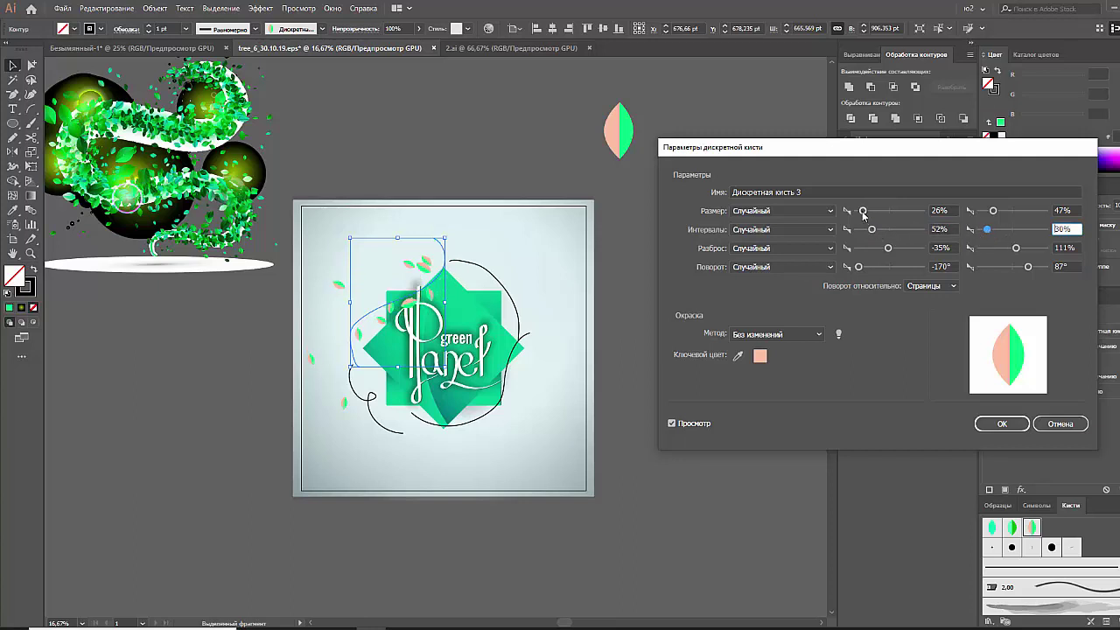
{"action": "left_click_drag", "start_coordinate": [864, 213], "coordinate": [862, 214]}
{"action": "left_click_drag", "start_coordinate": [993, 214], "coordinate": [994, 215]}
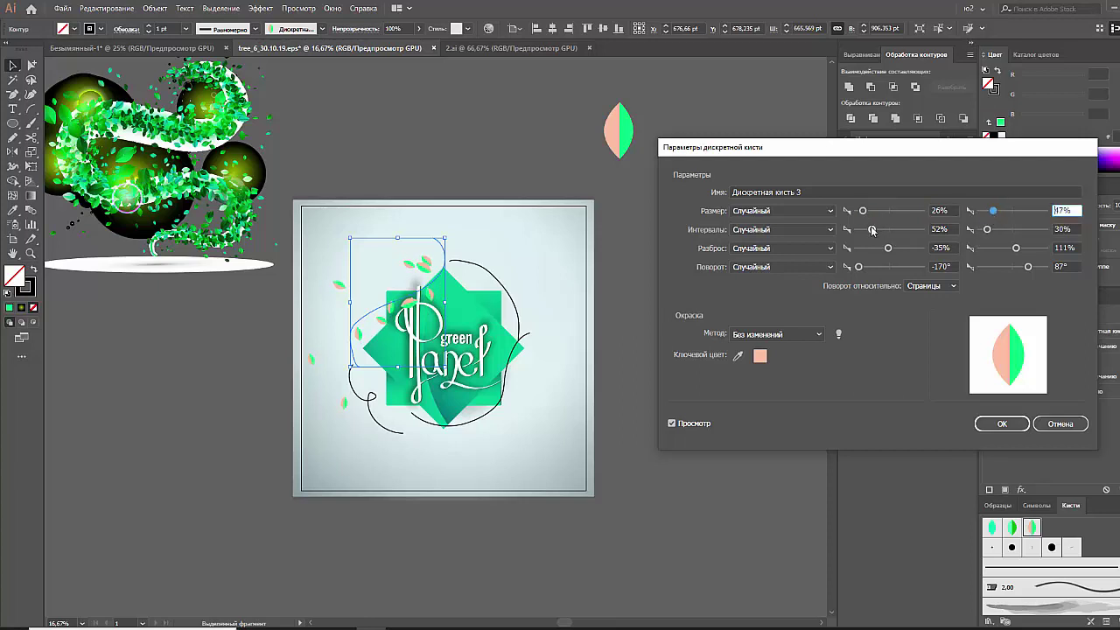
{"action": "left_click_drag", "start_coordinate": [872, 230], "coordinate": [864, 233]}
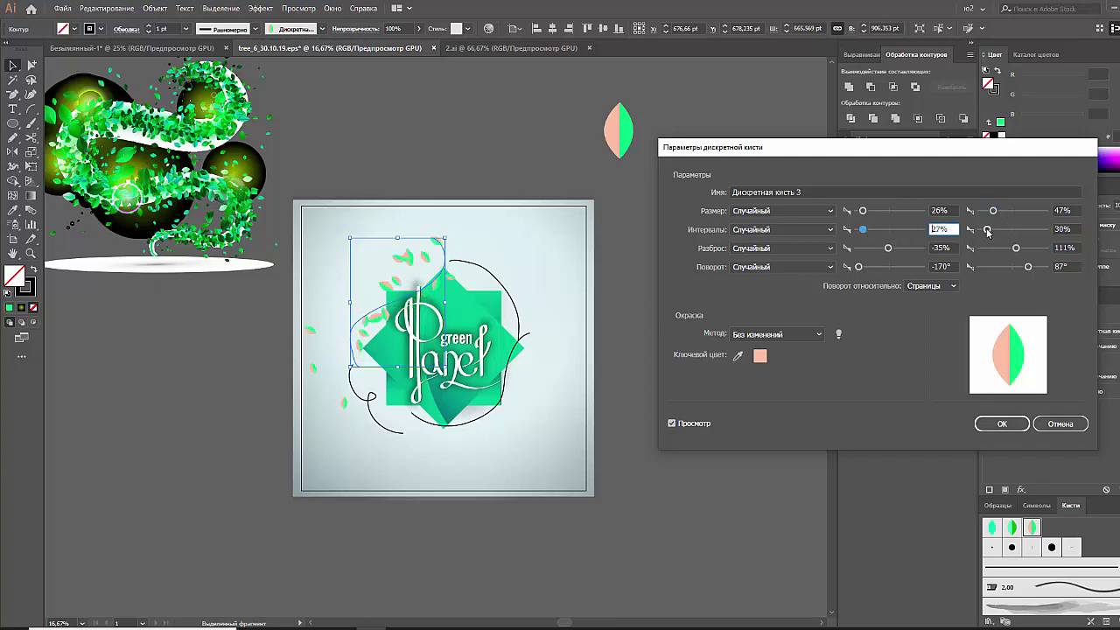
Set spacing to 17% and scatter -146% to -39%, apply to strokes, and nudge the curve left
{"action": "left_click_drag", "start_coordinate": [987, 230], "coordinate": [1012, 252]}
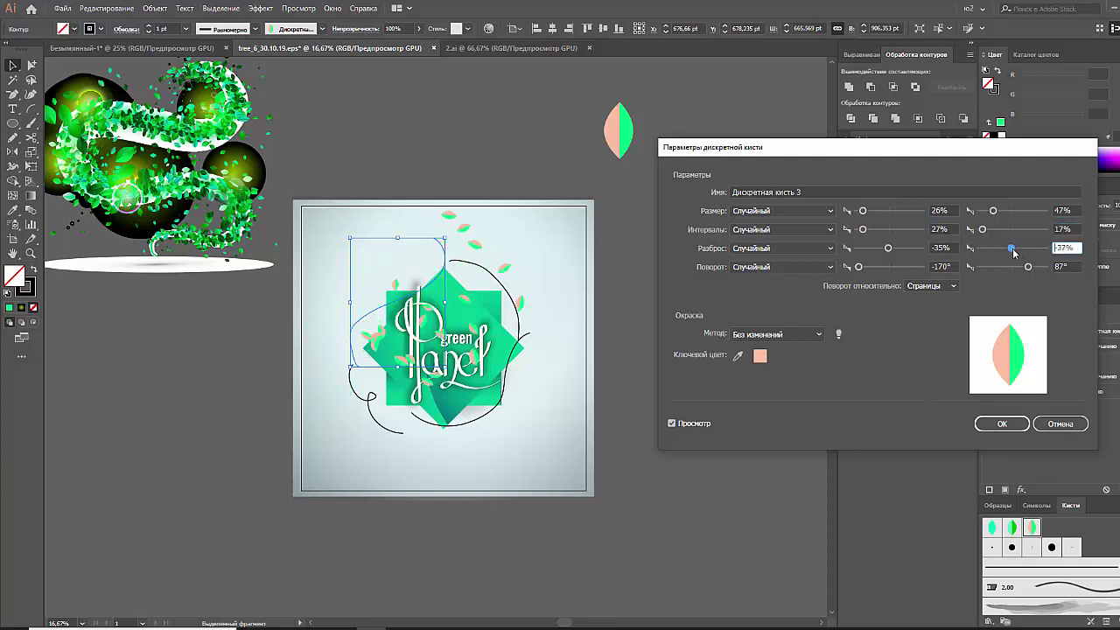
{"action": "left_click", "coordinate": [1013, 251]}
{"action": "left_click_drag", "start_coordinate": [1013, 252], "coordinate": [1011, 256]}
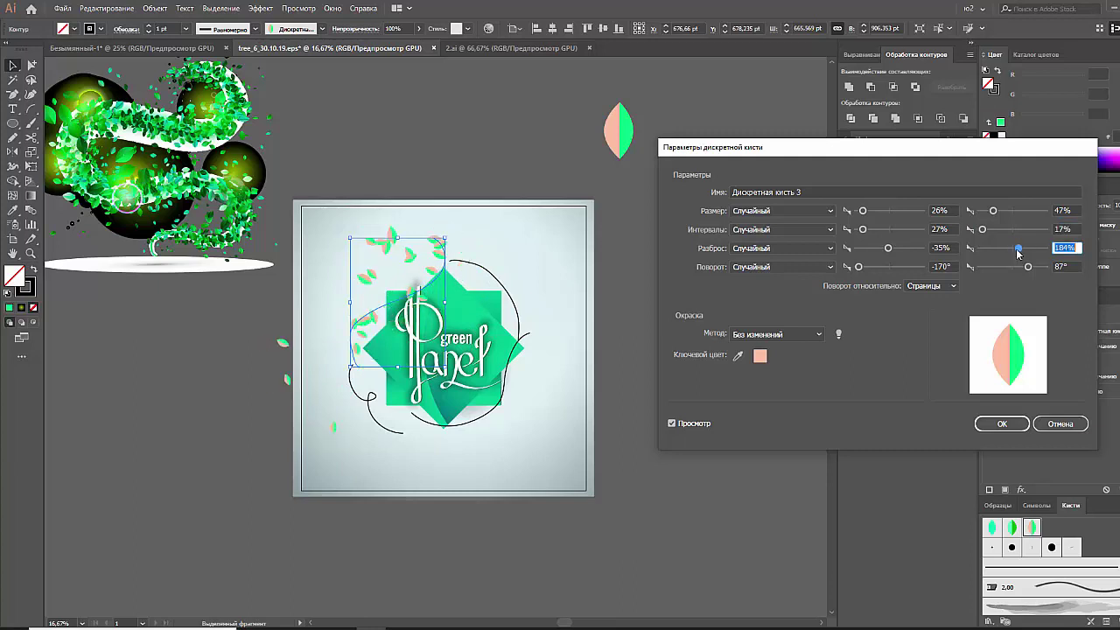
{"action": "left_click_drag", "start_coordinate": [891, 254], "coordinate": [885, 251]}
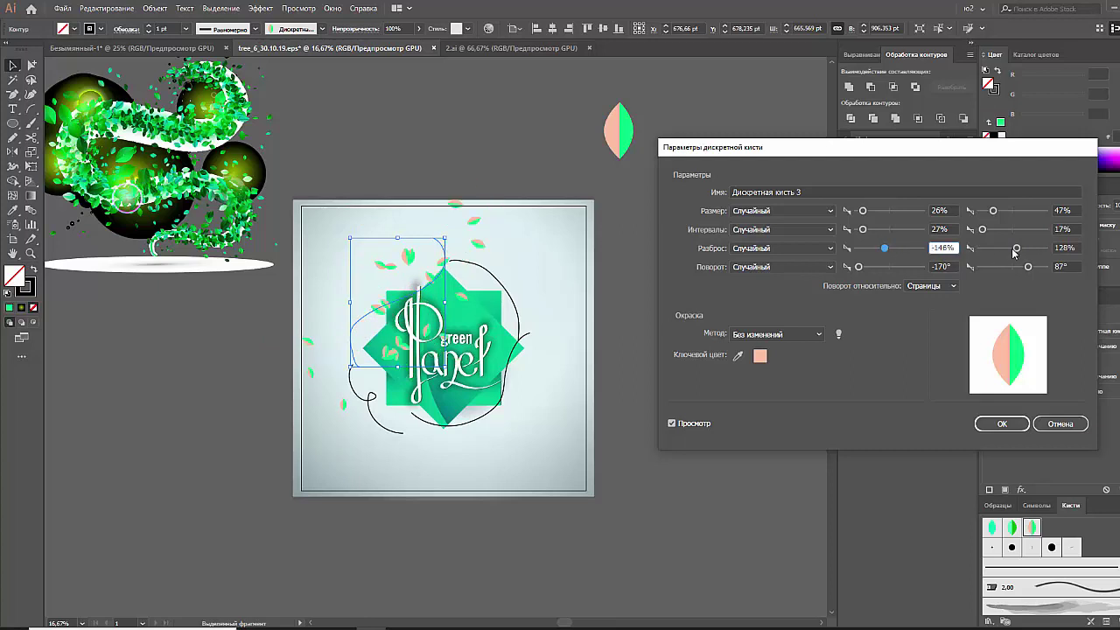
{"action": "left_click_drag", "start_coordinate": [1013, 253], "coordinate": [1010, 253]}
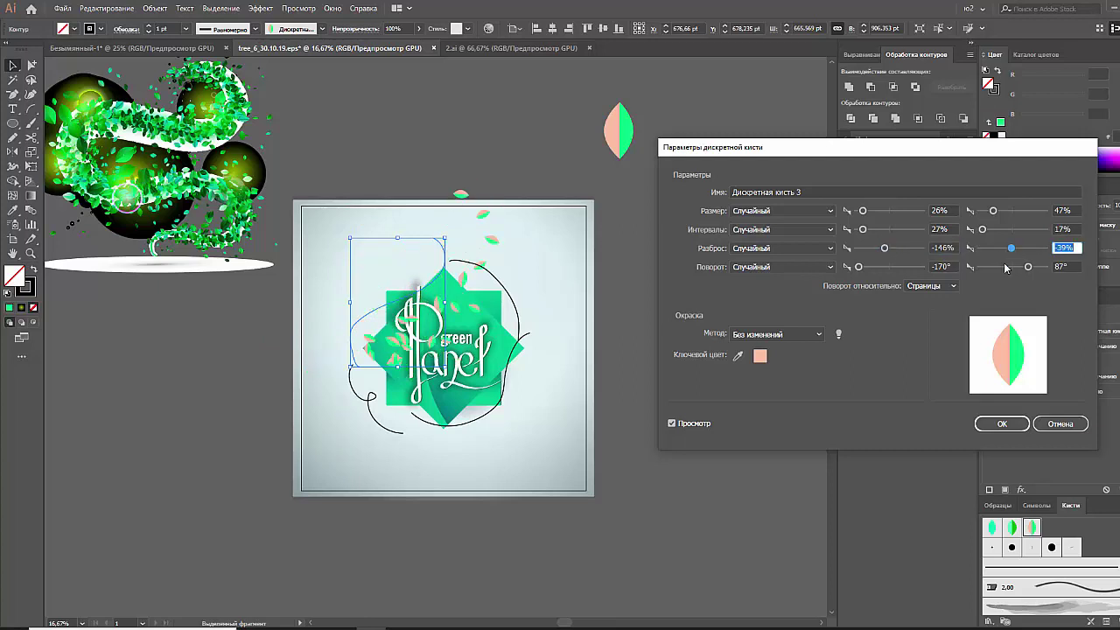
{"action": "left_click", "coordinate": [1002, 428]}
{"action": "left_click", "coordinate": [540, 337]}
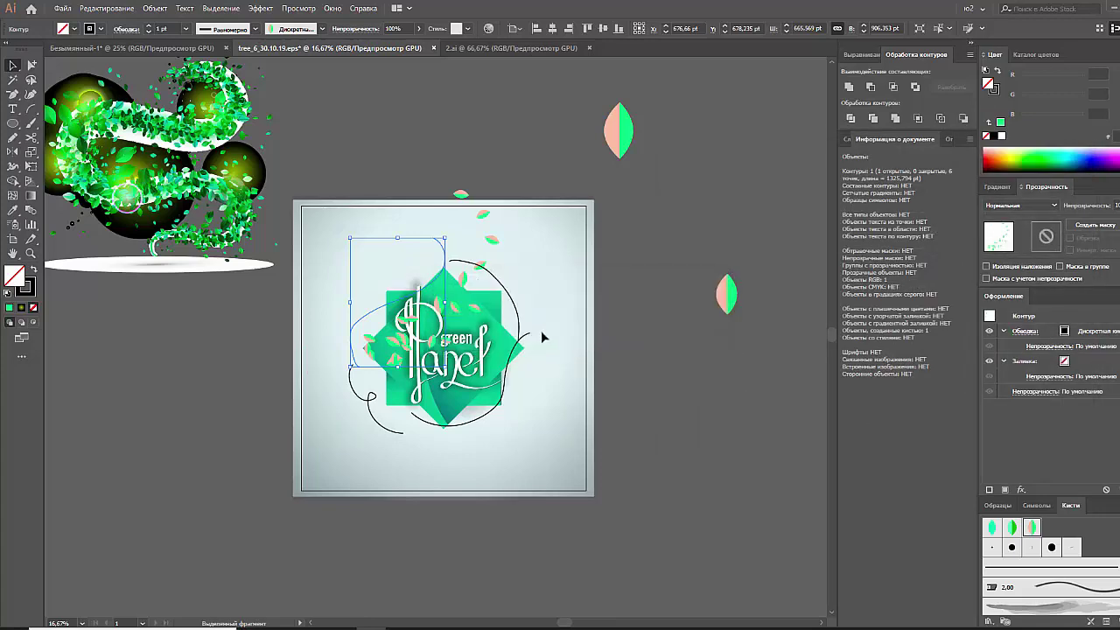
{"action": "left_click_drag", "start_coordinate": [448, 284], "coordinate": [431, 277]}
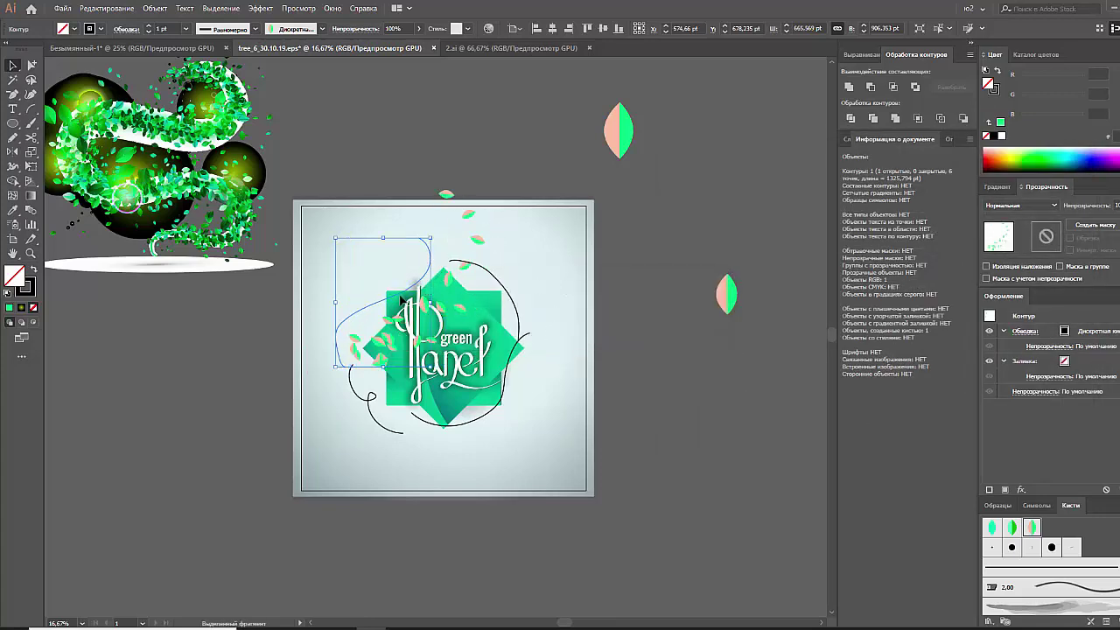
Nudge and rotate the leaf path, then place a copy beyond the artboard's right edge
{"action": "left_click_drag", "start_coordinate": [398, 299], "coordinate": [388, 297]}
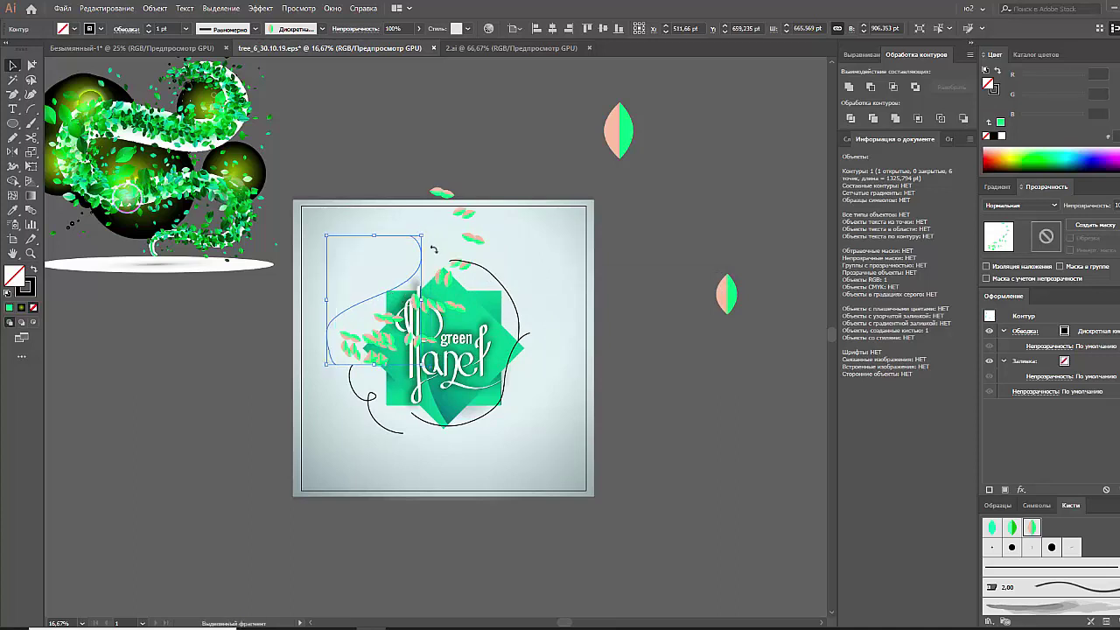
{"action": "left_click_drag", "start_coordinate": [433, 249], "coordinate": [398, 289]}
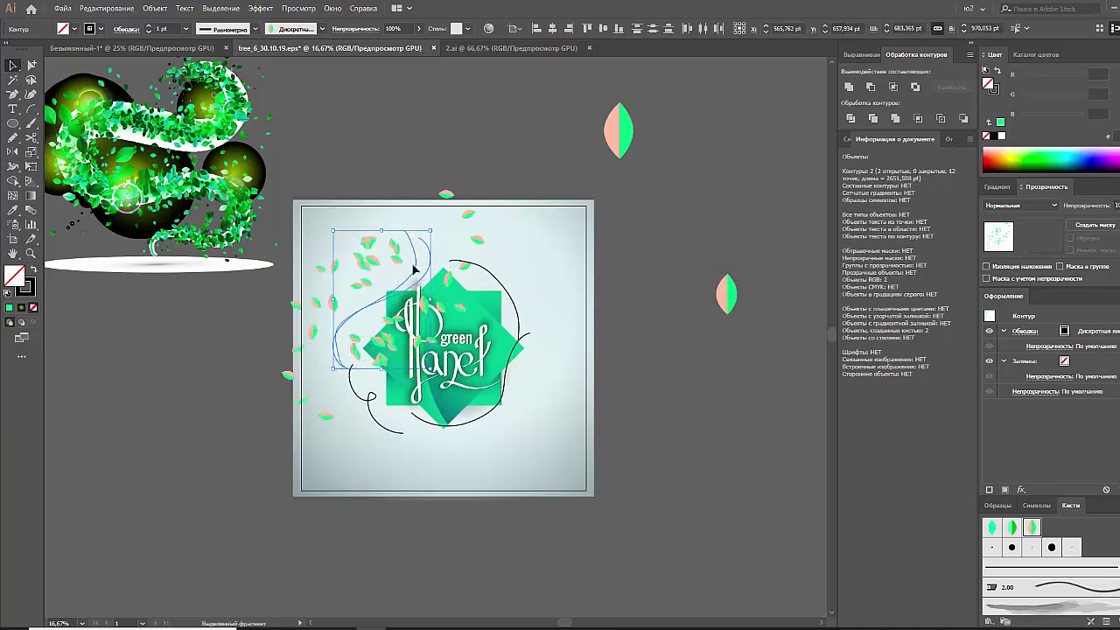
{"action": "left_click", "coordinate": [412, 252]}
{"action": "left_click", "coordinate": [405, 248]}
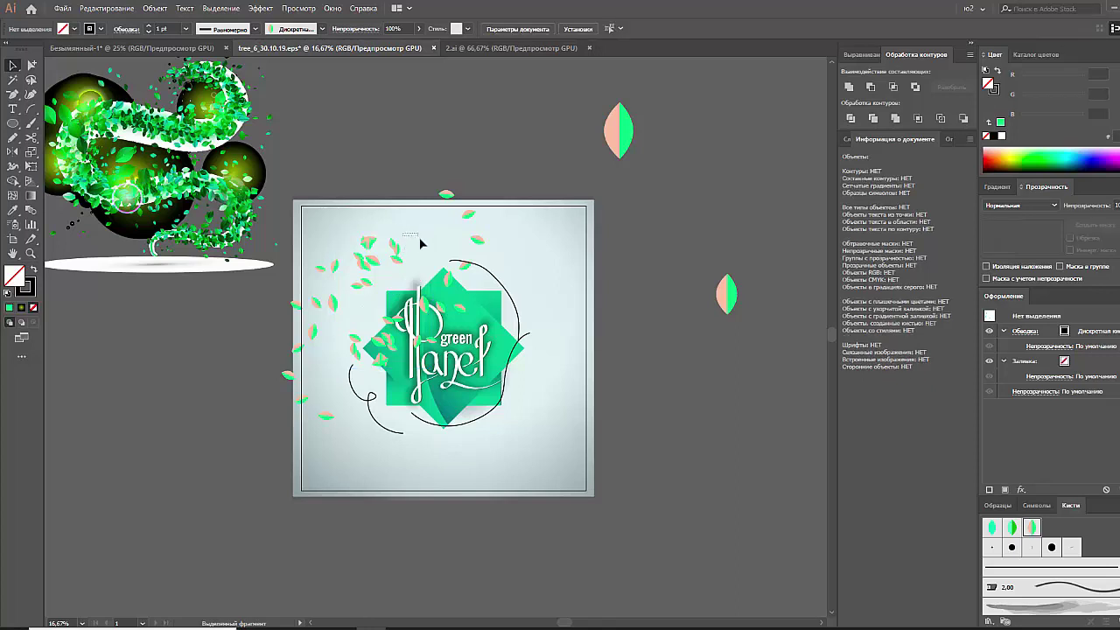
{"action": "left_click", "coordinate": [405, 249]}
{"action": "mouse_move", "coordinate": [398, 222]}
{"action": "left_mouse_down"}
{"action": "mouse_move", "coordinate": [406, 250]}
{"action": "mouse_move", "coordinate": [440, 227]}
{"action": "mouse_move", "coordinate": [461, 281]}
{"action": "left_mouse_up"}
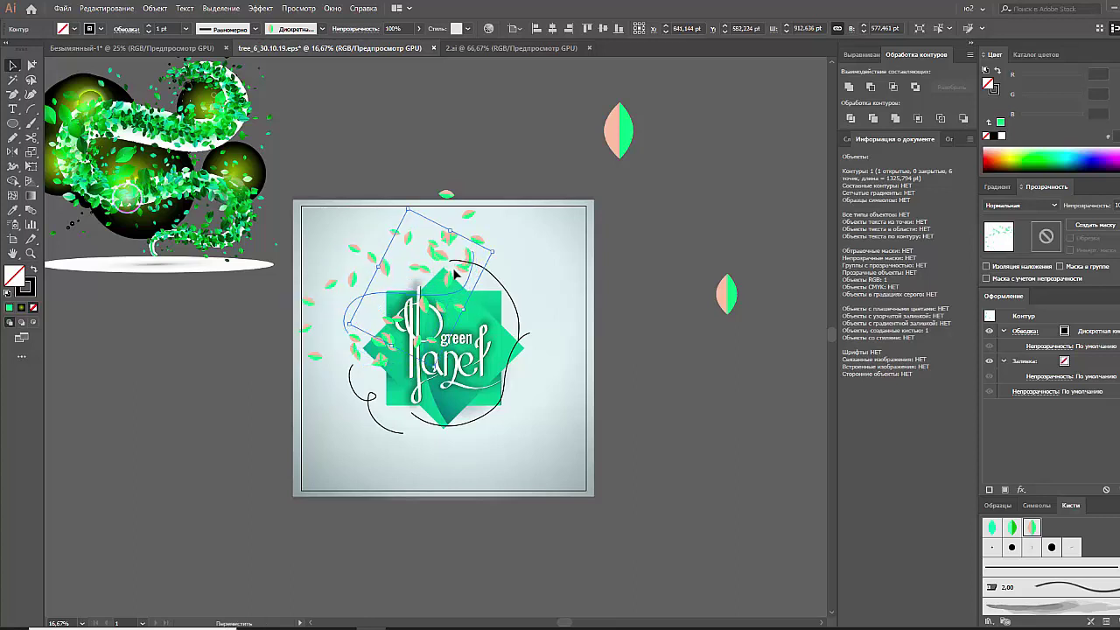
{"action": "left_click_drag", "start_coordinate": [461, 281], "coordinate": [692, 226]}
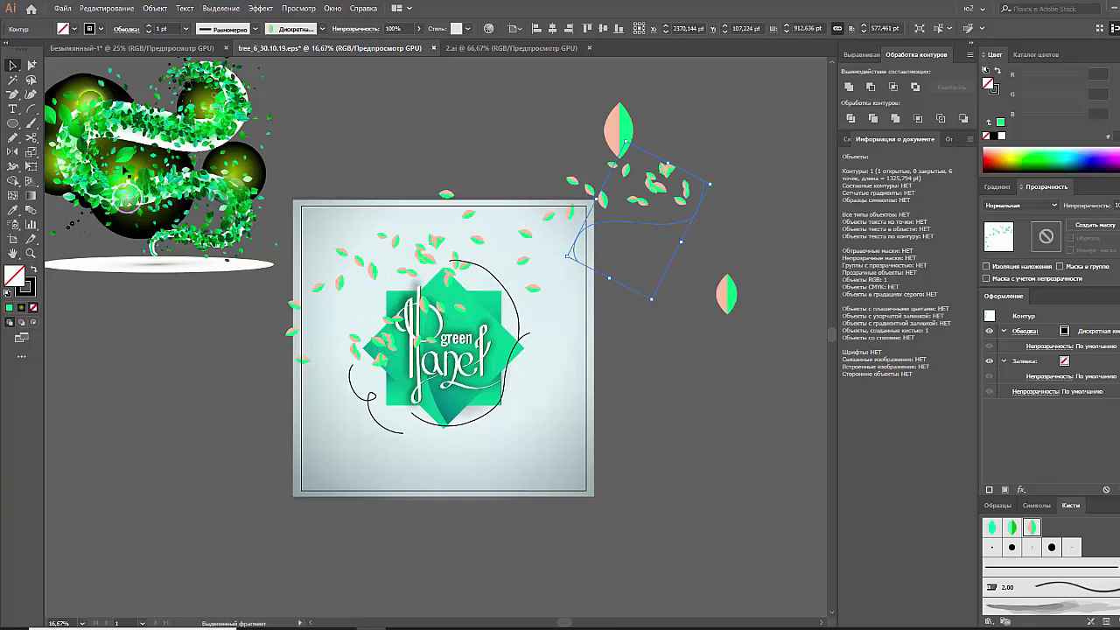
Make the copied curve a Basic 100 pt tapered stroke over the artboard's upper left
{"action": "left_click", "coordinate": [1050, 567]}
{"action": "left_click", "coordinate": [322, 29]}
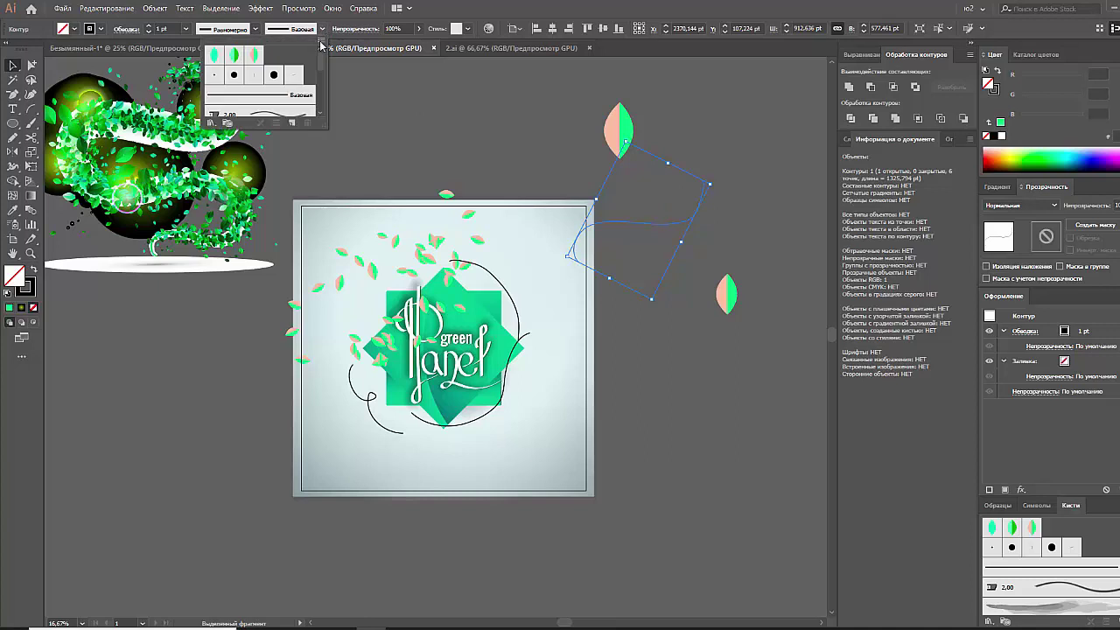
{"action": "left_click", "coordinate": [255, 29]}
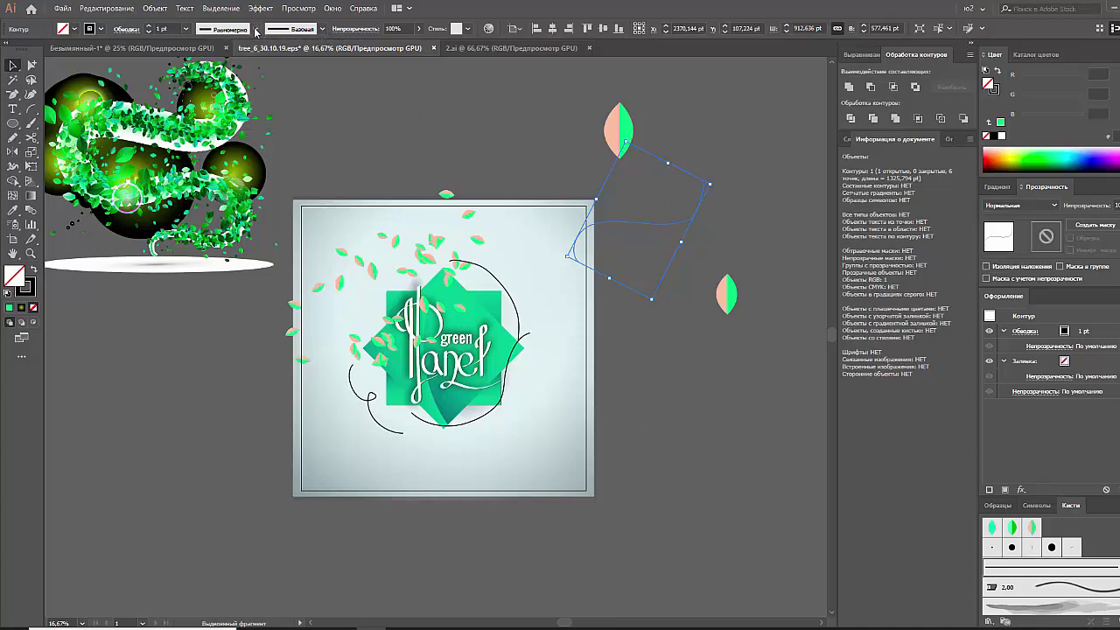
{"action": "left_click", "coordinate": [227, 81]}
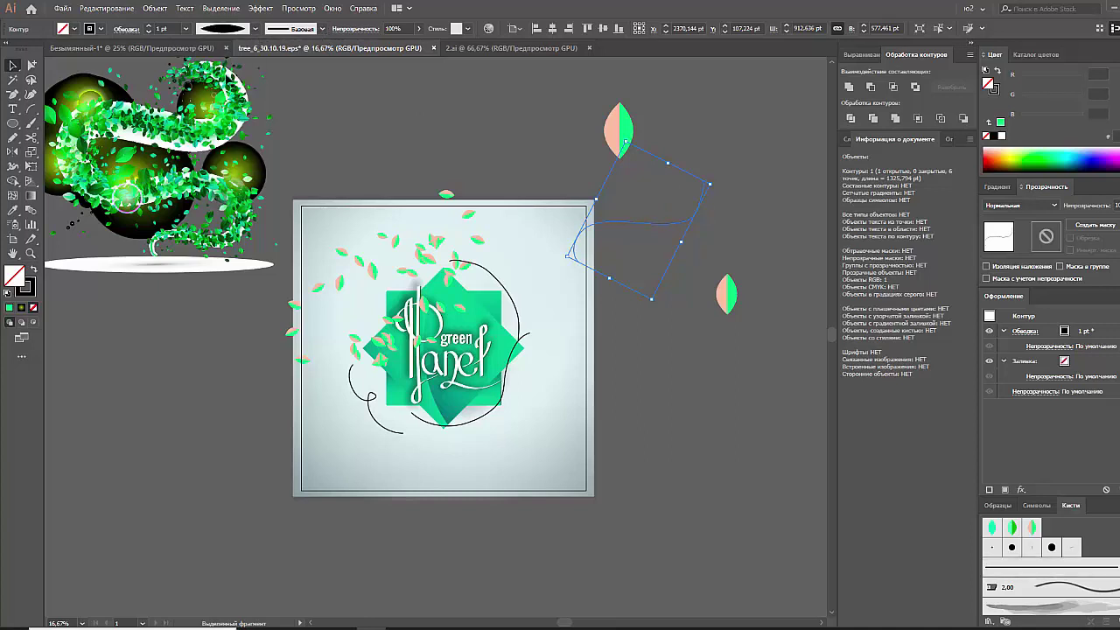
{"action": "left_click", "coordinate": [186, 29]}
{"action": "left_click", "coordinate": [206, 239]}
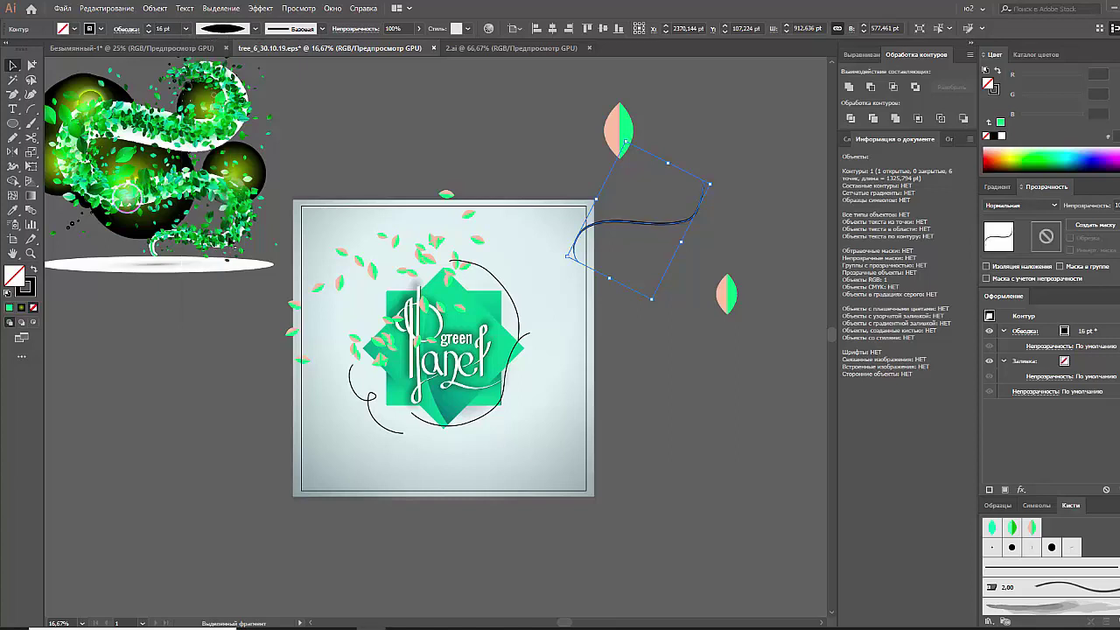
{"action": "left_click", "coordinate": [246, 32]}
{"action": "left_click", "coordinate": [232, 102]}
{"action": "left_click", "coordinate": [187, 29]}
{"action": "left_click", "coordinate": [211, 323]}
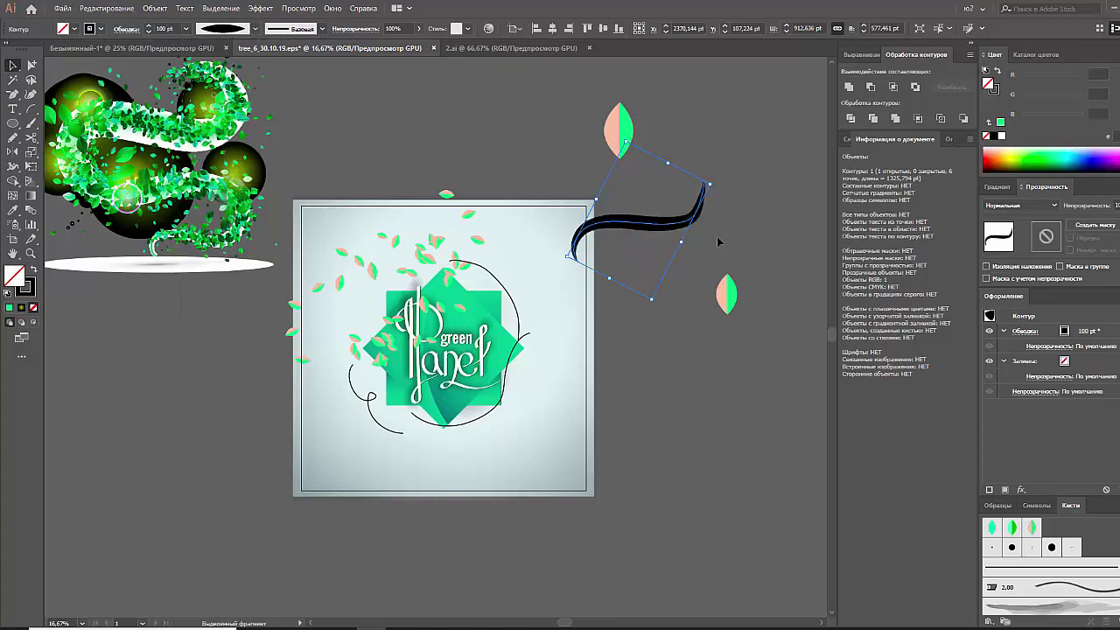
{"action": "left_click_drag", "start_coordinate": [638, 219], "coordinate": [389, 265]}
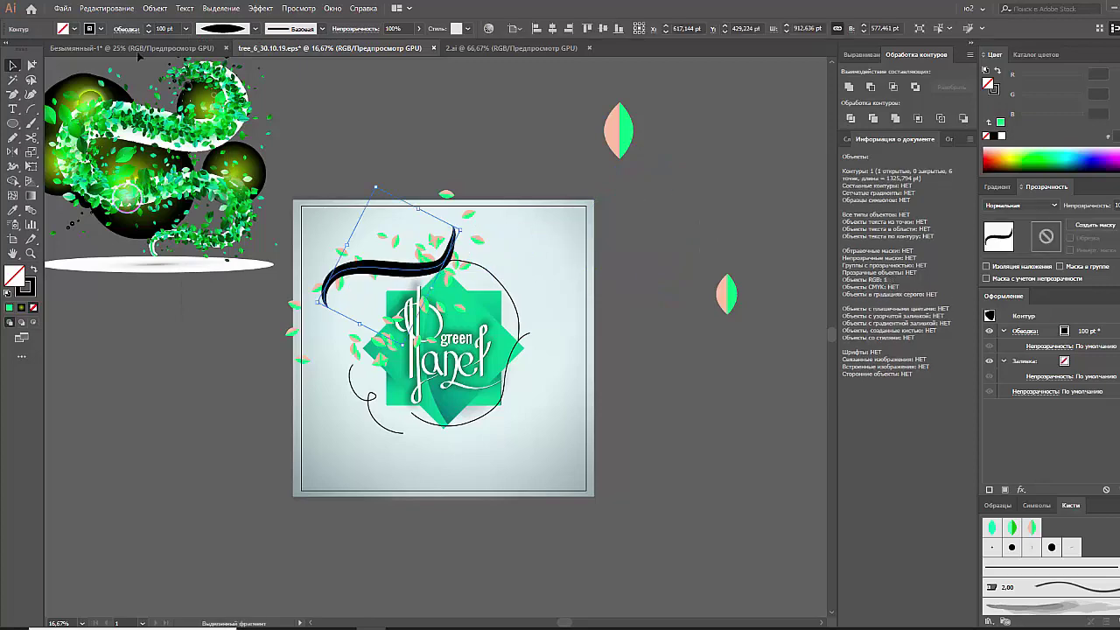
Simplify the swoosh at 7% curve precision and reshape its top segment
{"action": "left_click", "coordinate": [154, 8]}
{"action": "mouse_move", "coordinate": [171, 281]}
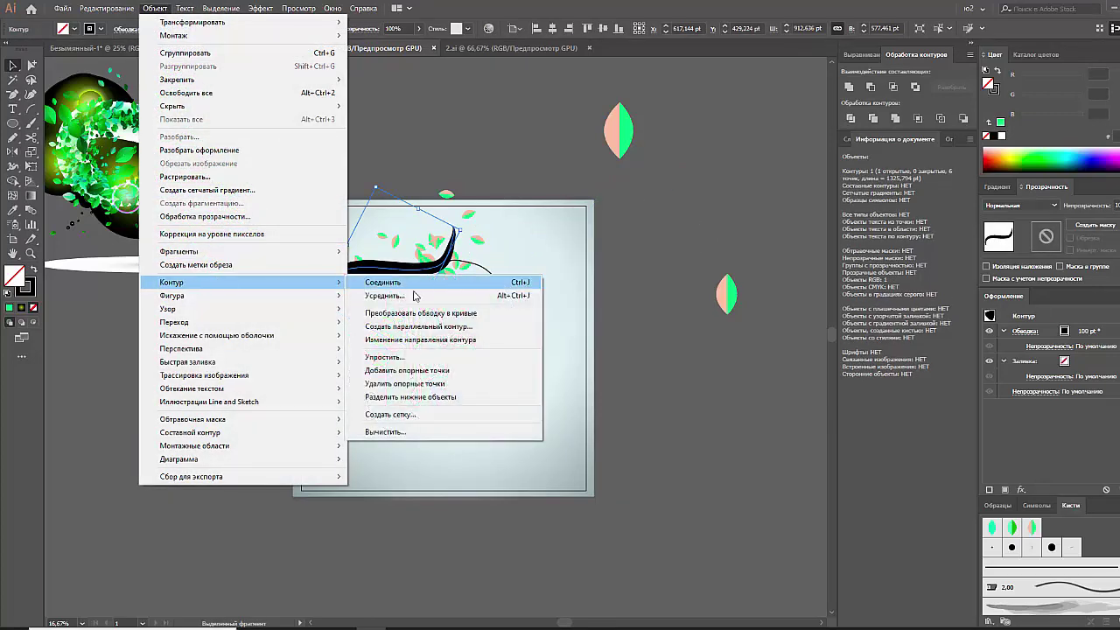
{"action": "left_click", "coordinate": [385, 357]}
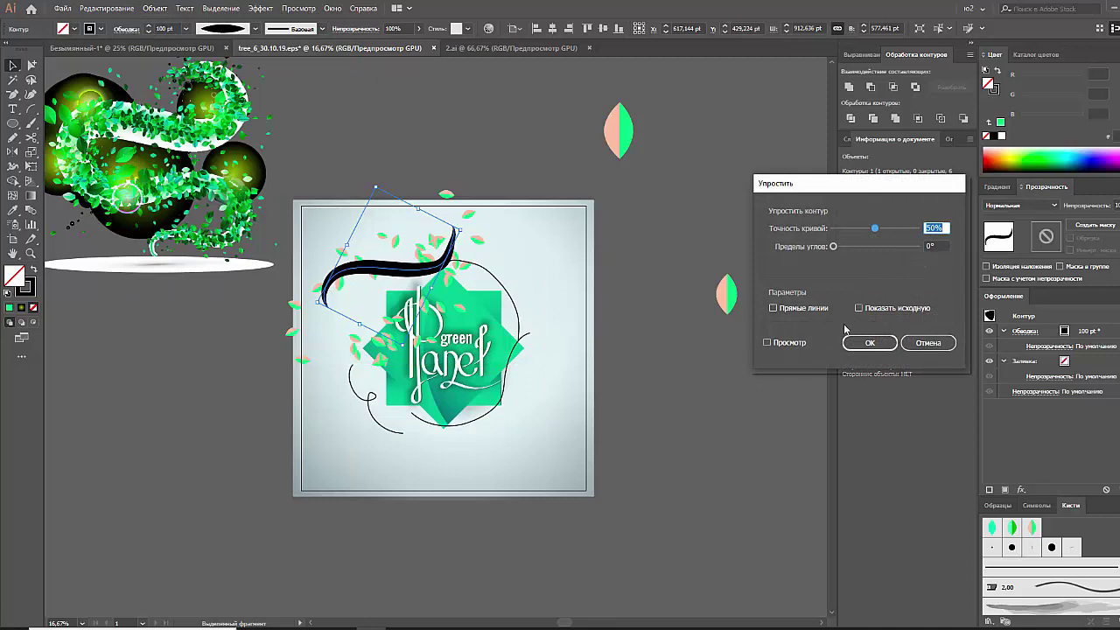
{"action": "left_click", "coordinate": [791, 345]}
{"action": "left_click_drag", "start_coordinate": [875, 228], "coordinate": [839, 228]}
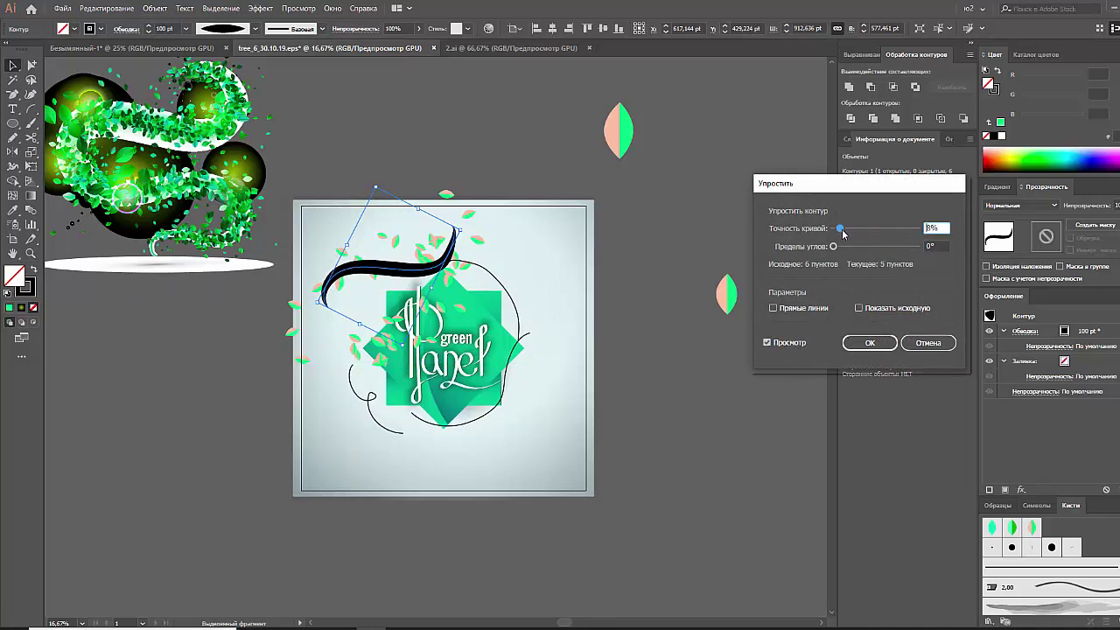
{"action": "left_click", "coordinate": [870, 342]}
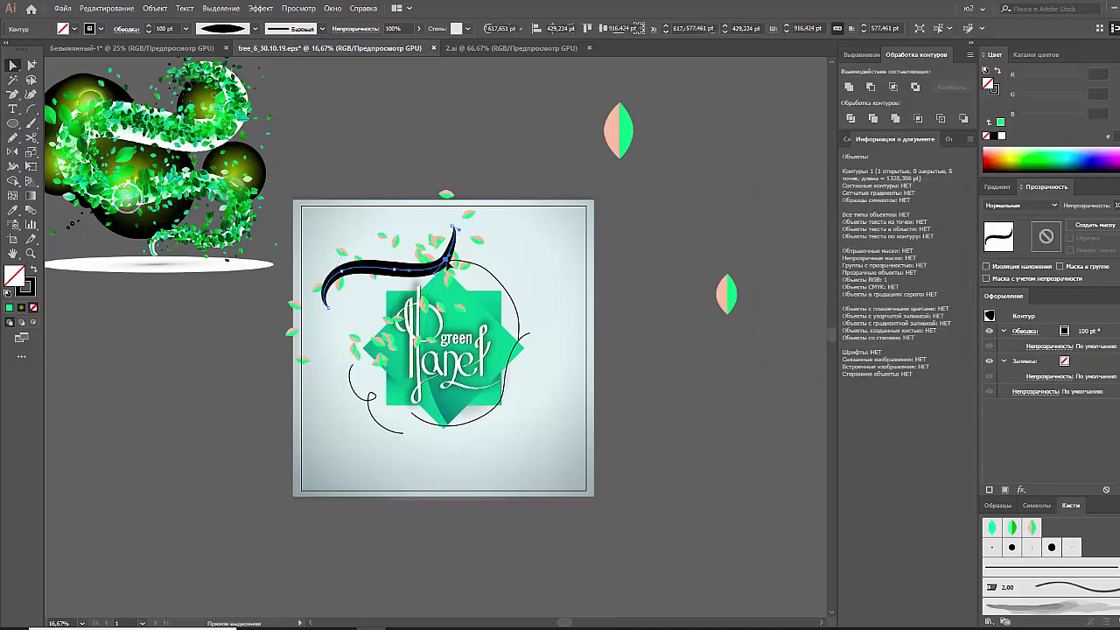
{"action": "left_click_drag", "start_coordinate": [446, 265], "coordinate": [460, 254]}
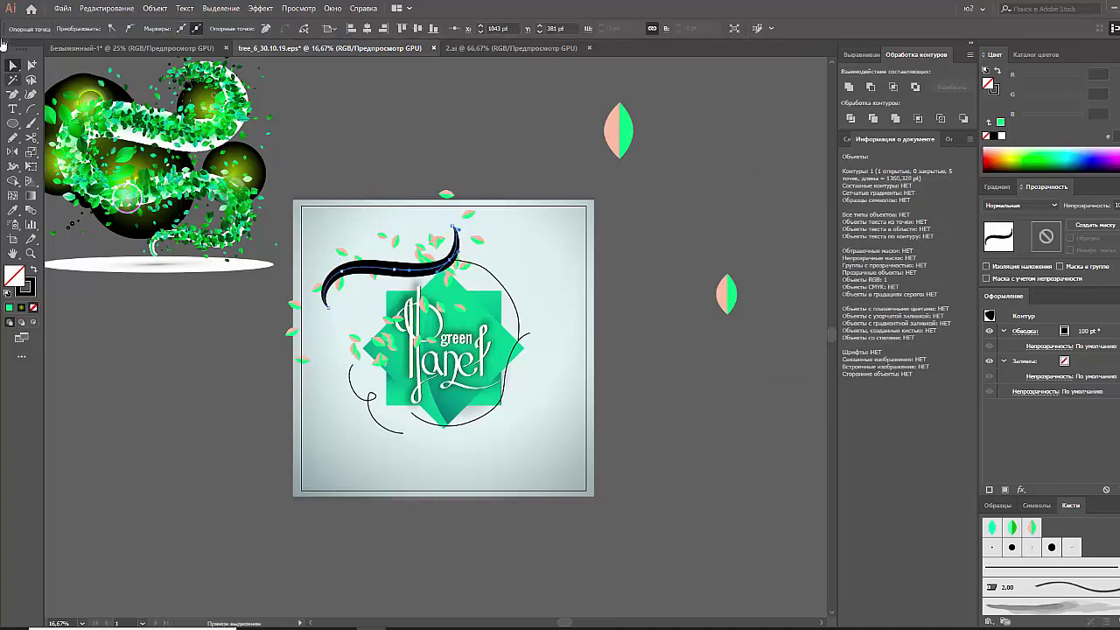
Angle the swoosh down the left side with a cross-stroke gradient to white in Multiply mode
{"action": "left_click", "coordinate": [394, 271]}
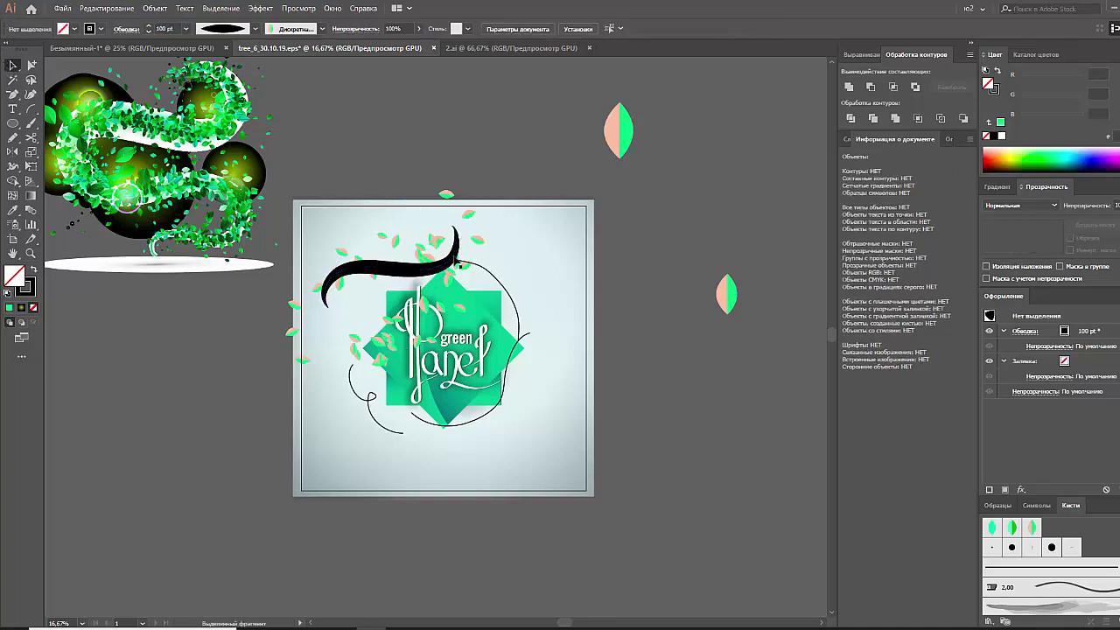
{"action": "mouse_move", "coordinate": [453, 232]}
{"action": "left_mouse_down"}
{"action": "mouse_move", "coordinate": [461, 259]}
{"action": "mouse_move", "coordinate": [441, 221]}
{"action": "left_mouse_up"}
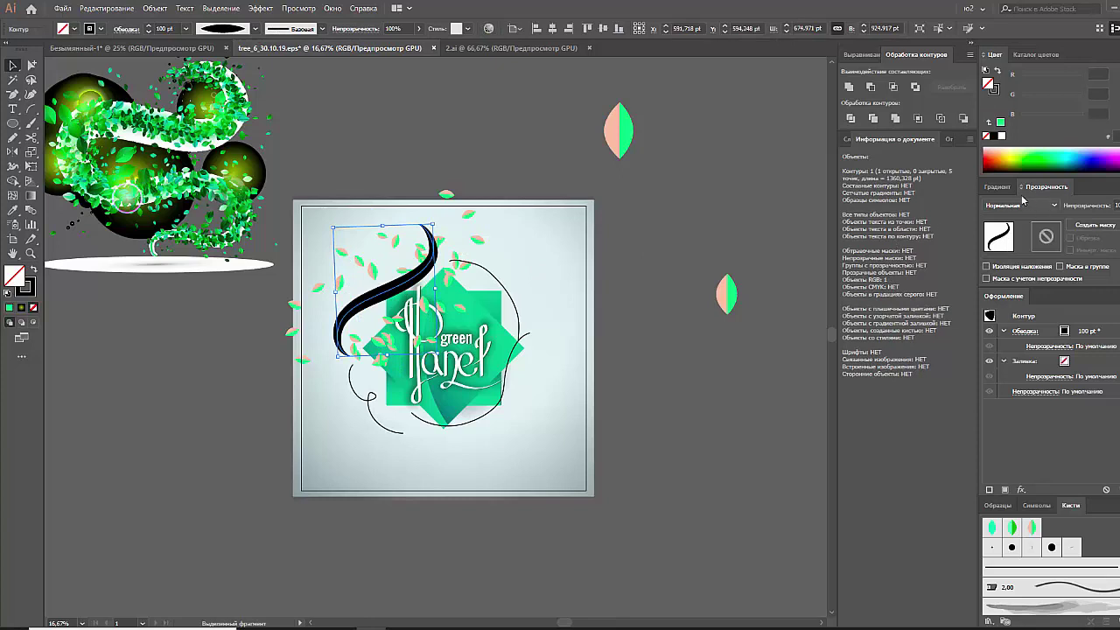
{"action": "left_click", "coordinate": [1000, 188]}
{"action": "left_click", "coordinate": [996, 236]}
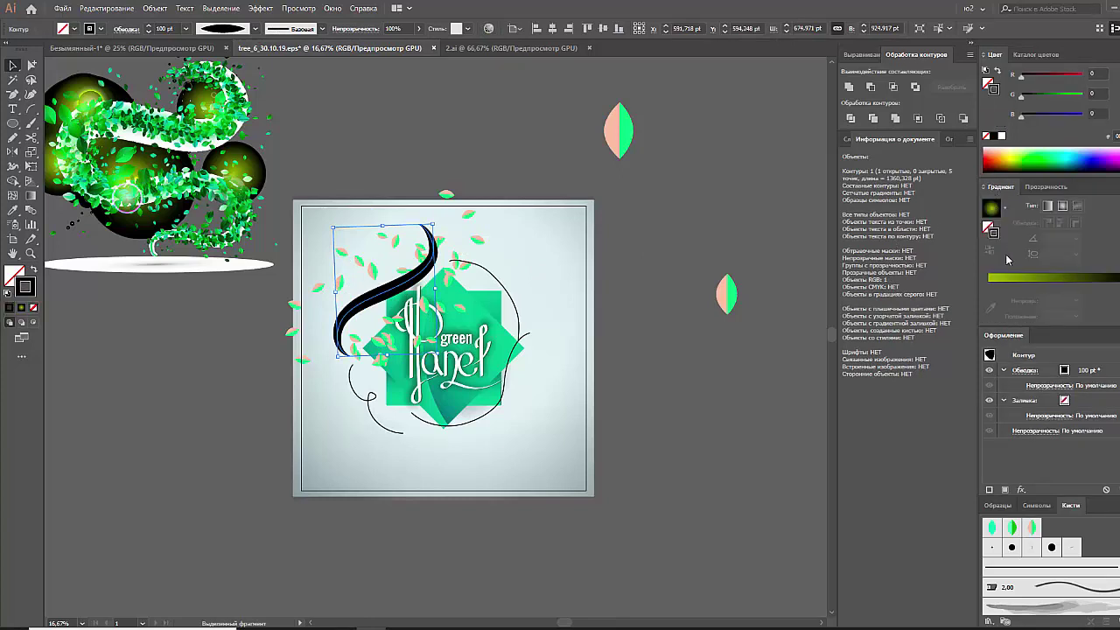
{"action": "left_click", "coordinate": [1015, 278]}
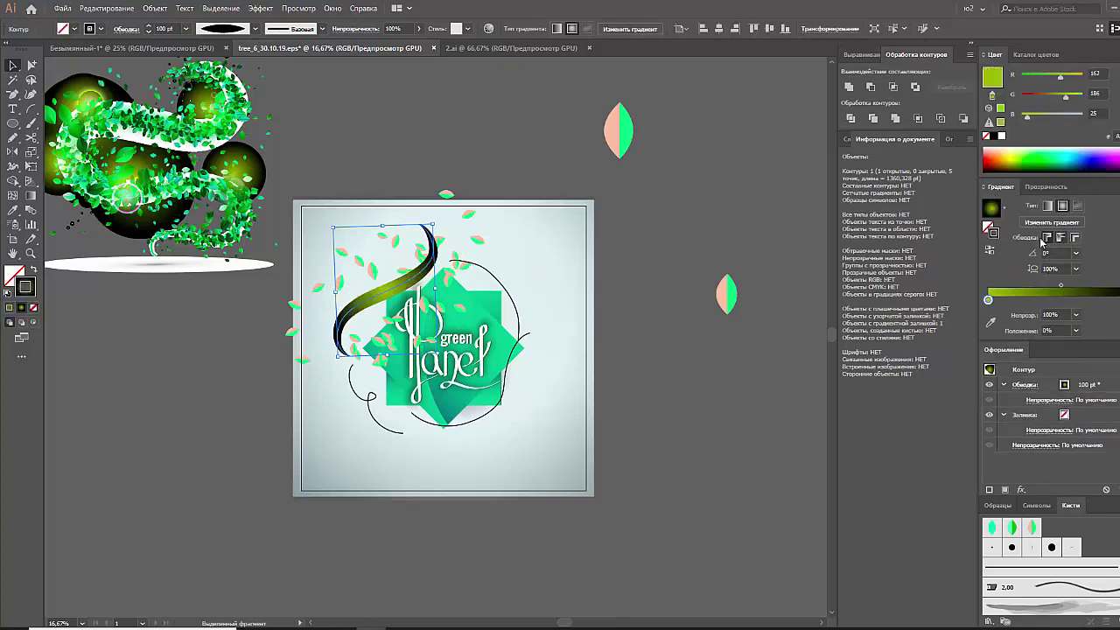
{"action": "left_click", "coordinate": [1075, 238]}
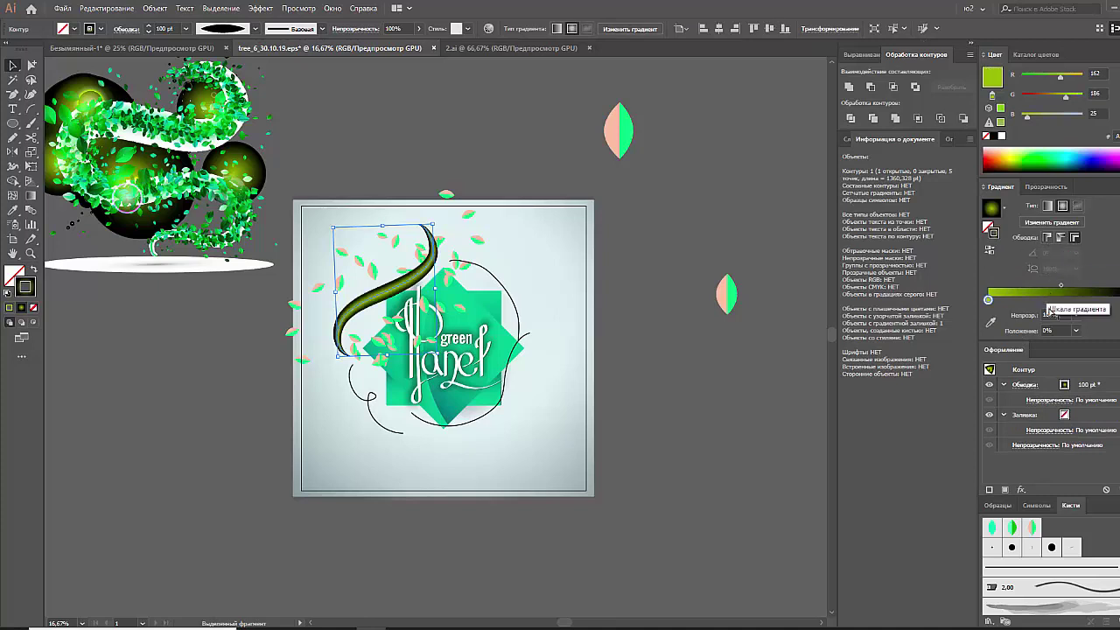
{"action": "left_click", "coordinate": [1002, 136]}
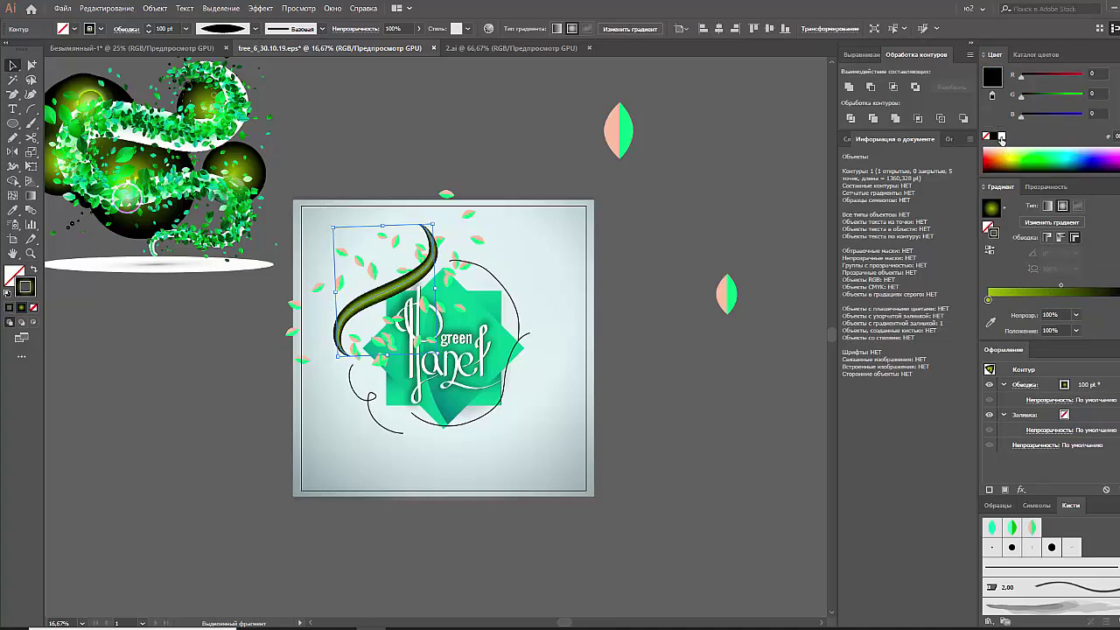
{"action": "left_click", "coordinate": [1000, 137]}
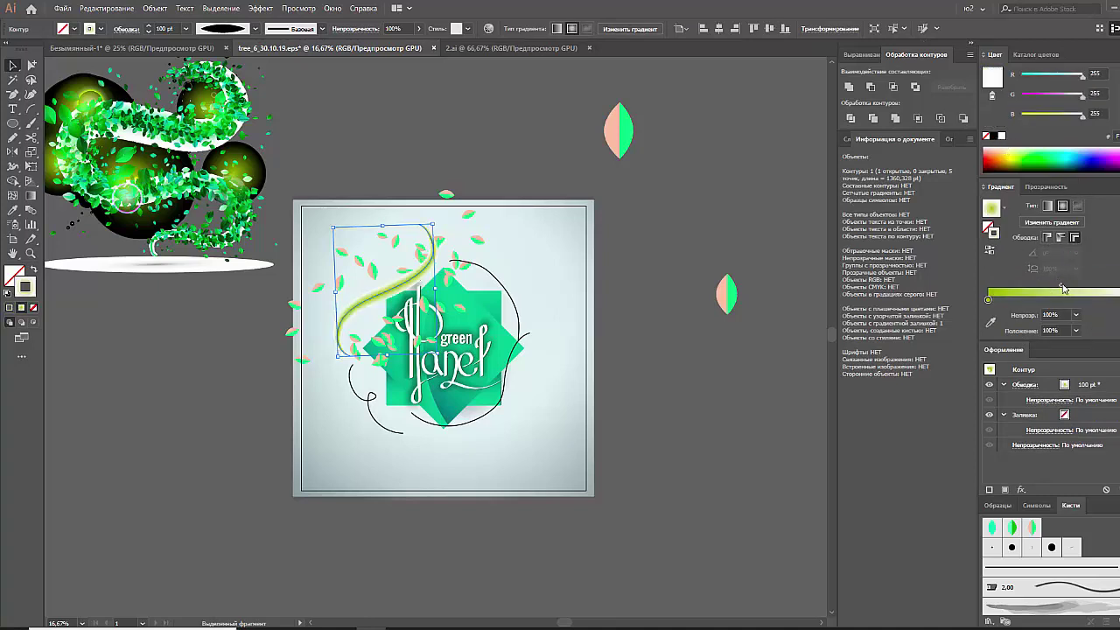
{"action": "left_click", "coordinate": [1044, 186]}
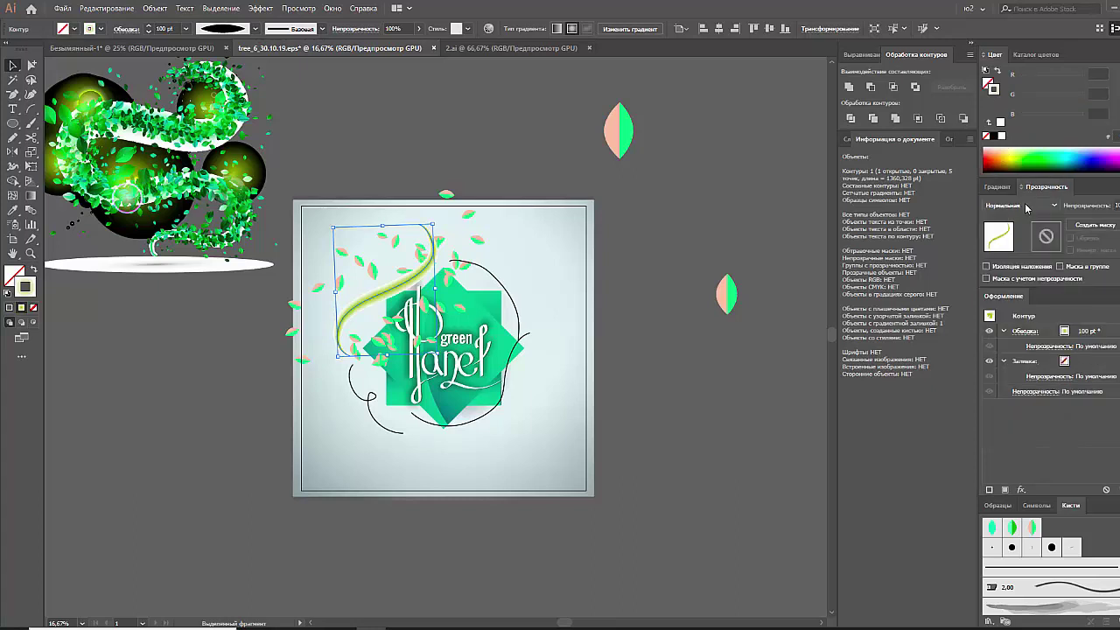
{"action": "left_click", "coordinate": [1026, 206]}
{"action": "left_click", "coordinate": [1008, 248]}
Make the yellow-green gradient stop greener with blue at 81, and review the swoosh
{"action": "left_click", "coordinate": [998, 187]}
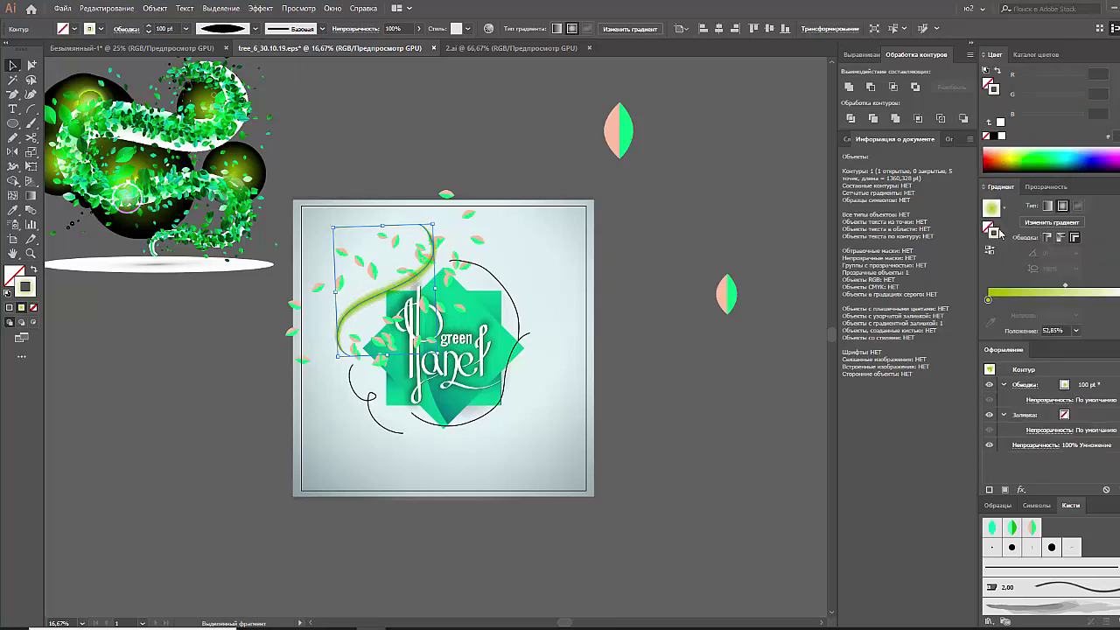
{"action": "left_click", "coordinate": [989, 300]}
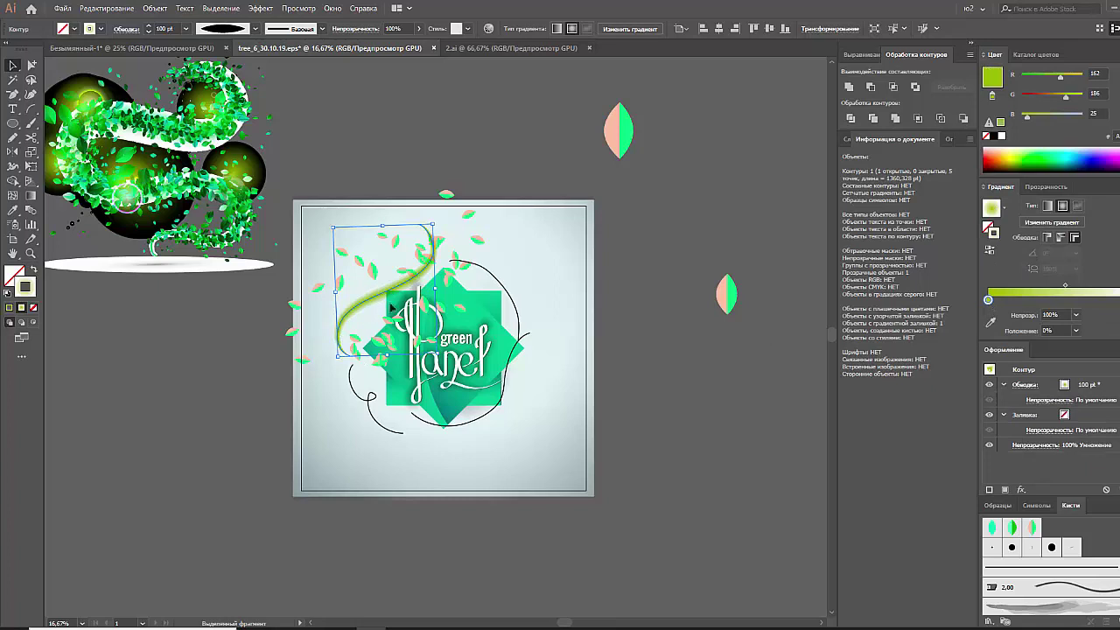
{"action": "left_click_drag", "start_coordinate": [1052, 76], "coordinate": [1048, 77]}
{"action": "left_click", "coordinate": [1040, 115]}
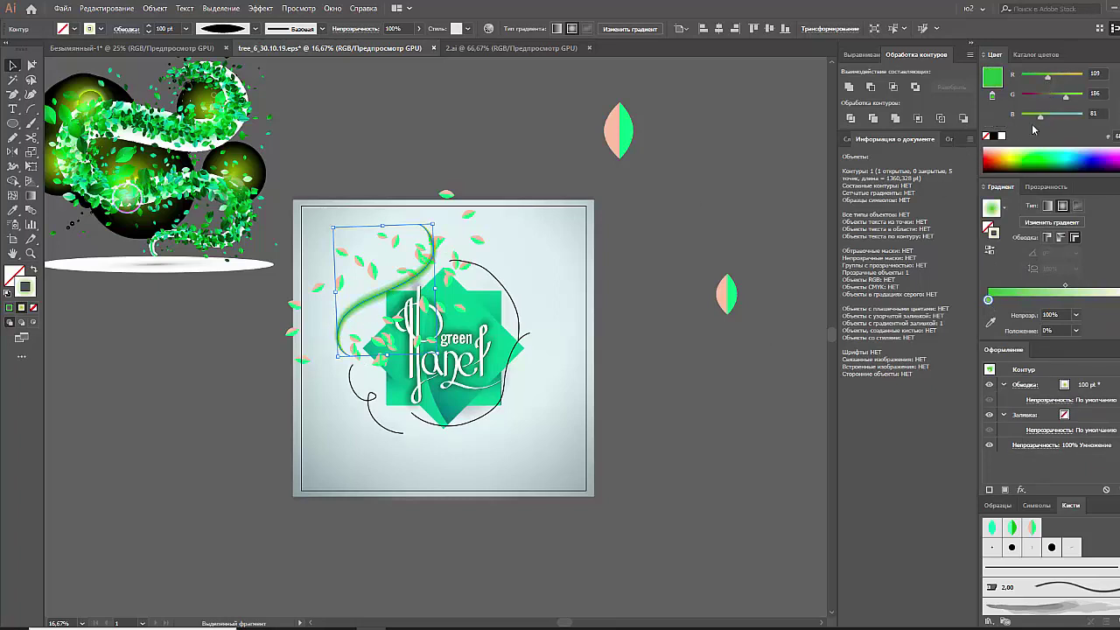
{"action": "left_click", "coordinate": [706, 178]}
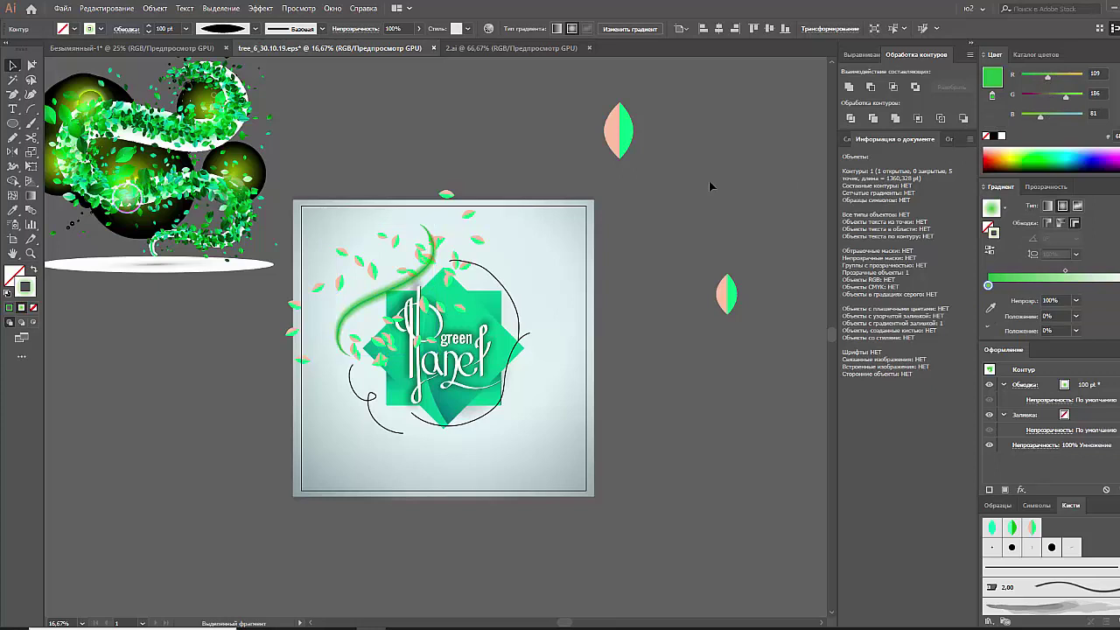
{"action": "left_click", "coordinate": [376, 303]}
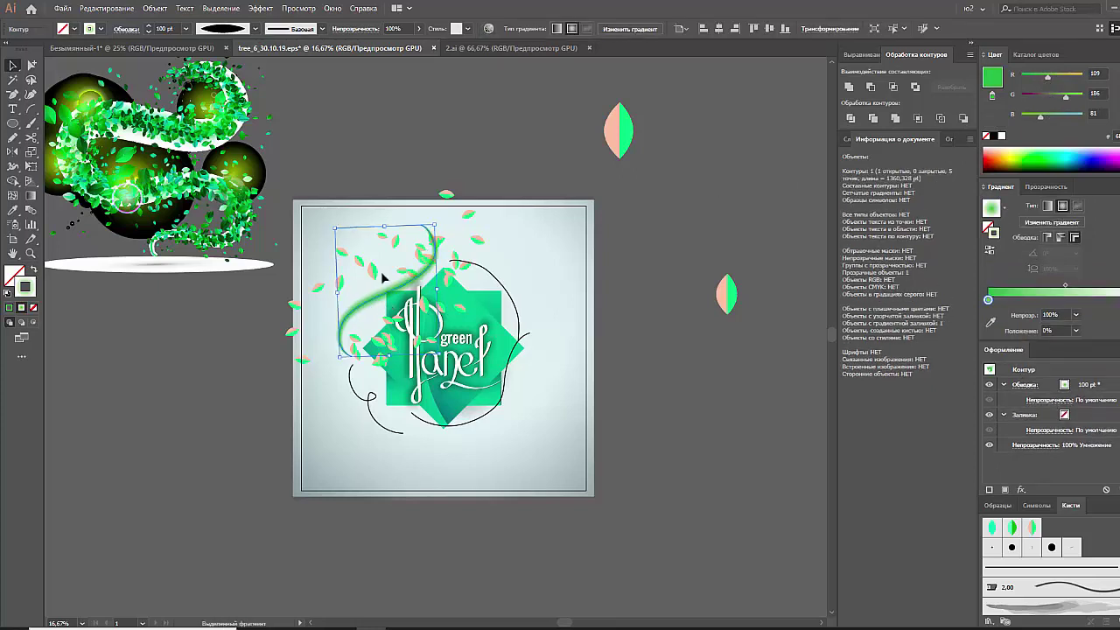
{"action": "left_click", "coordinate": [383, 278]}
{"action": "left_click", "coordinate": [609, 301]}
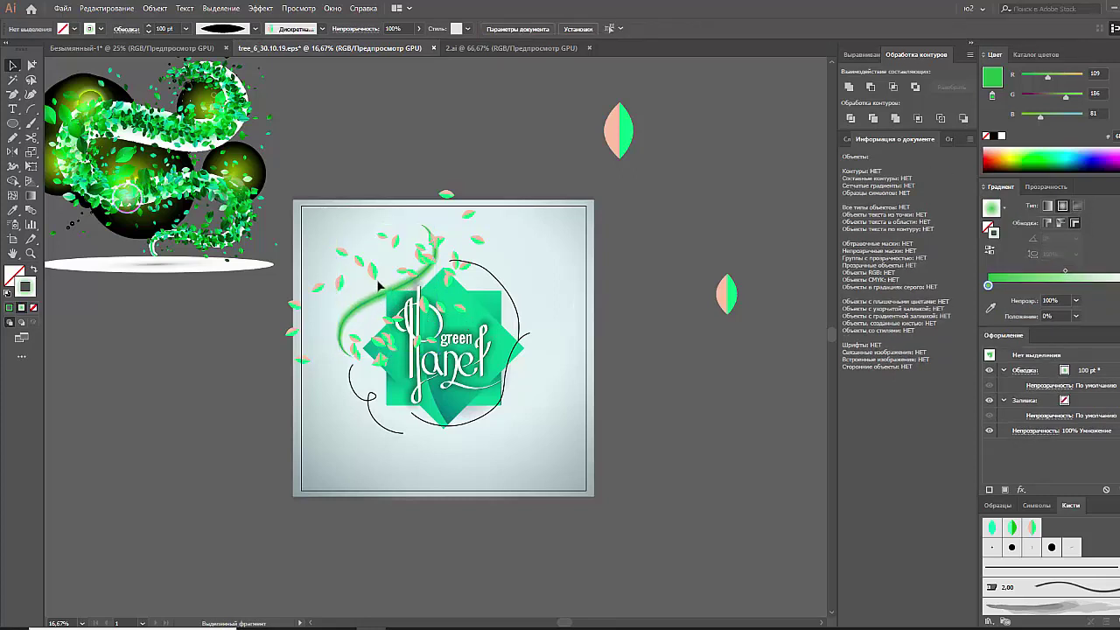
Shrink and raise the leaf path, expand its appearance into separate leaves, and zoom in
{"action": "left_click", "coordinate": [376, 280]}
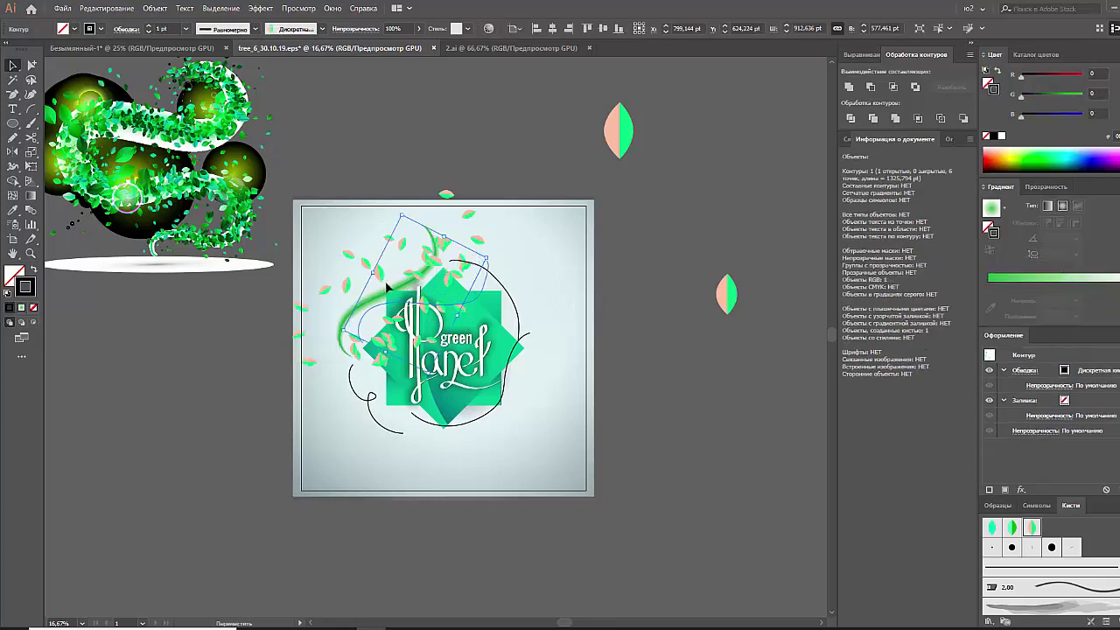
{"action": "mouse_move", "coordinate": [415, 344]}
{"action": "left_mouse_down"}
{"action": "mouse_move", "coordinate": [405, 259]}
{"action": "mouse_move", "coordinate": [421, 267]}
{"action": "left_mouse_up"}
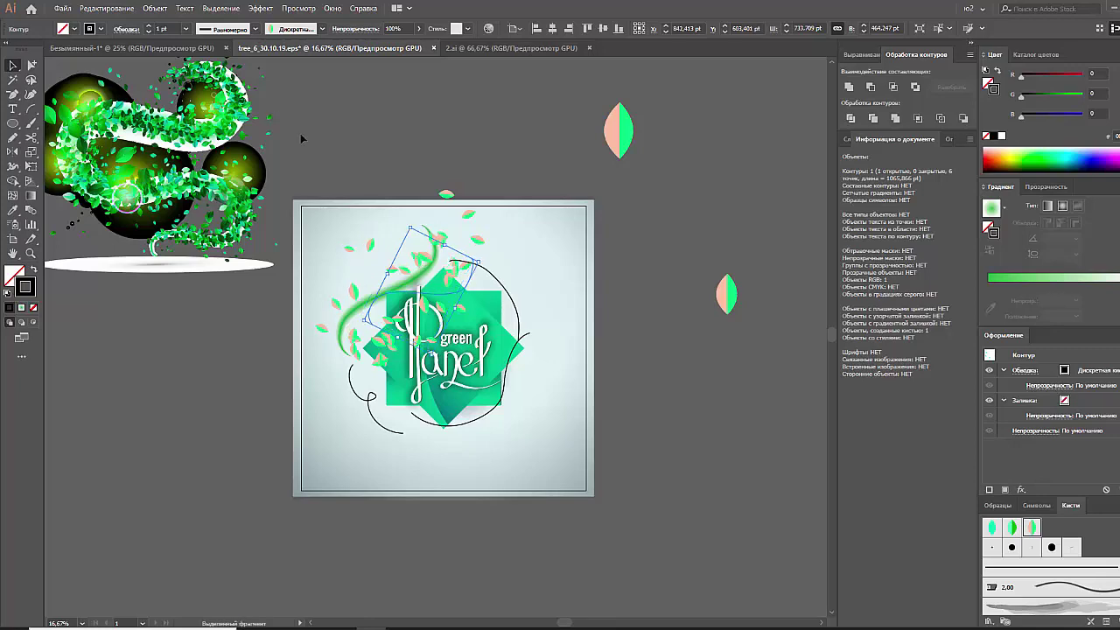
{"action": "left_click", "coordinate": [155, 8]}
{"action": "left_click", "coordinate": [200, 150]}
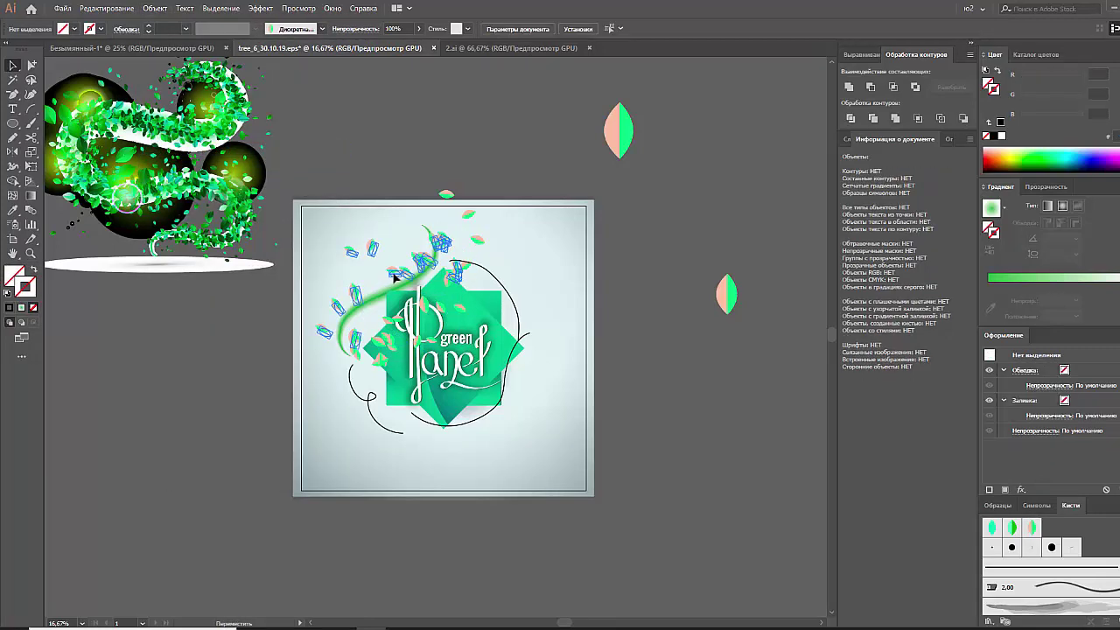
{"action": "key", "text": "z"}
{"action": "left_click", "coordinate": [361, 237]}
{"action": "left_click", "coordinate": [464, 303]}
Isolate the leaf group and Magic Wand-select the matching leaves after adjusting tolerance
{"action": "key", "text": "v"}
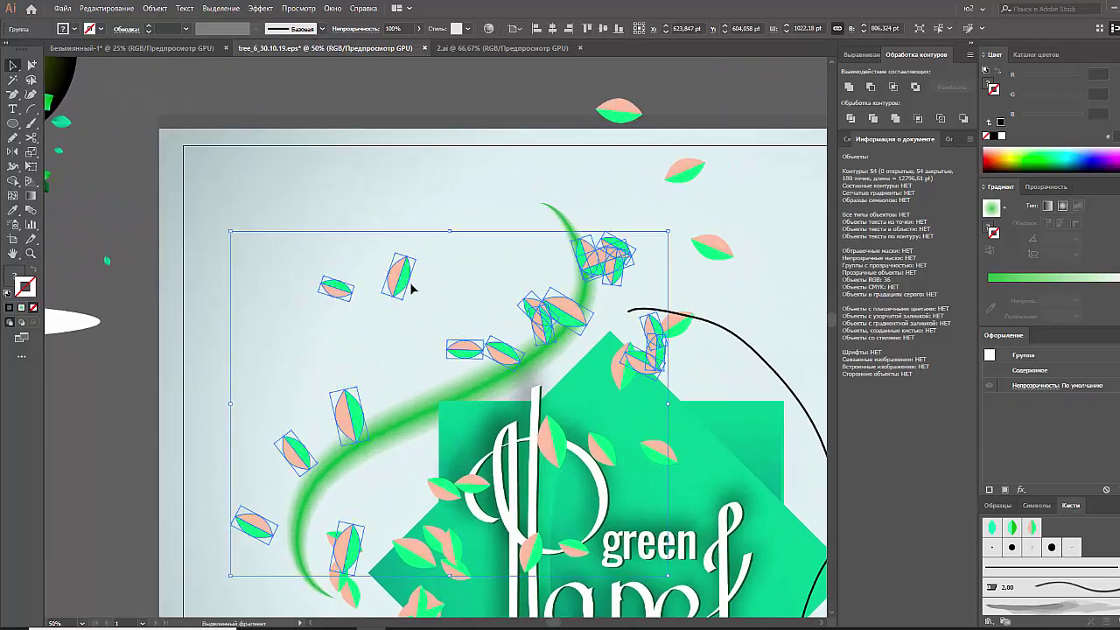
{"action": "right_click", "coordinate": [404, 279]}
{"action": "left_click", "coordinate": [443, 364]}
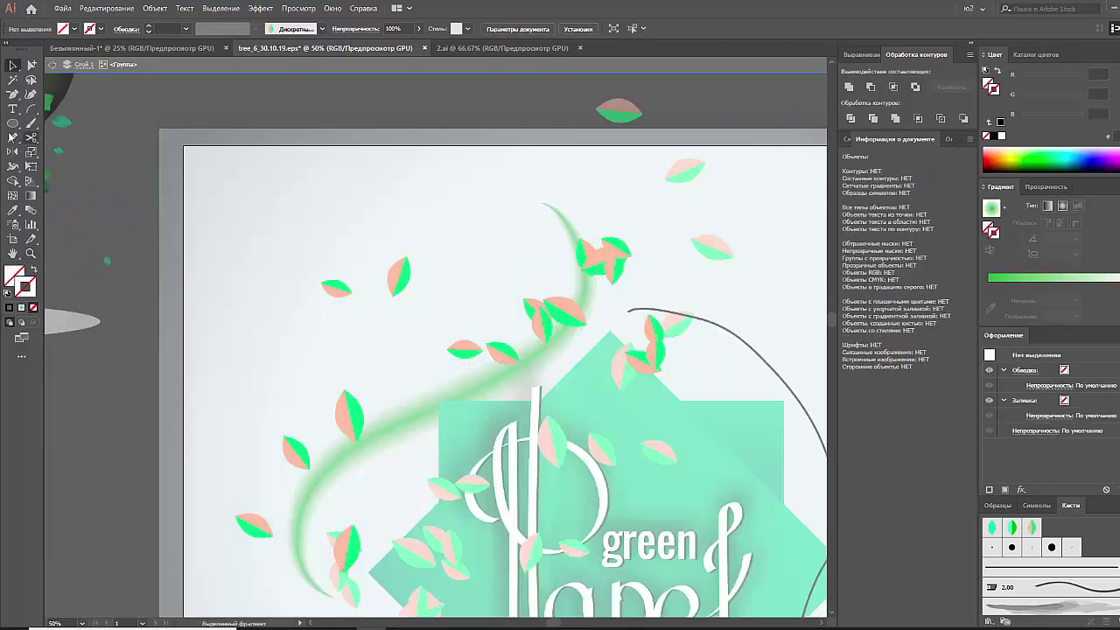
{"action": "key", "text": "y"}
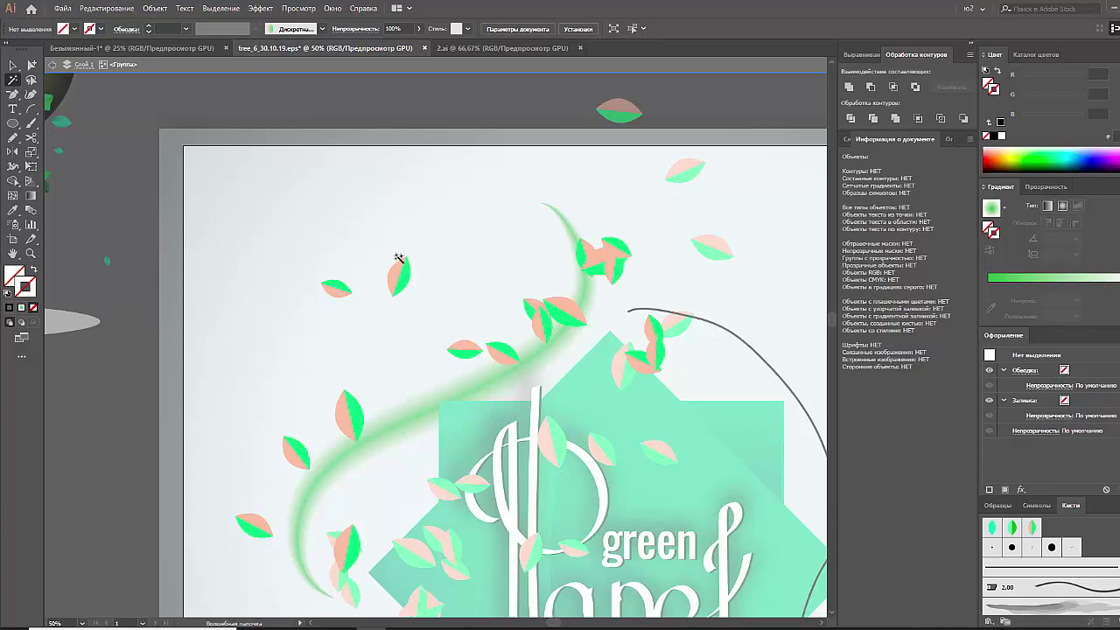
{"action": "left_click", "coordinate": [398, 260]}
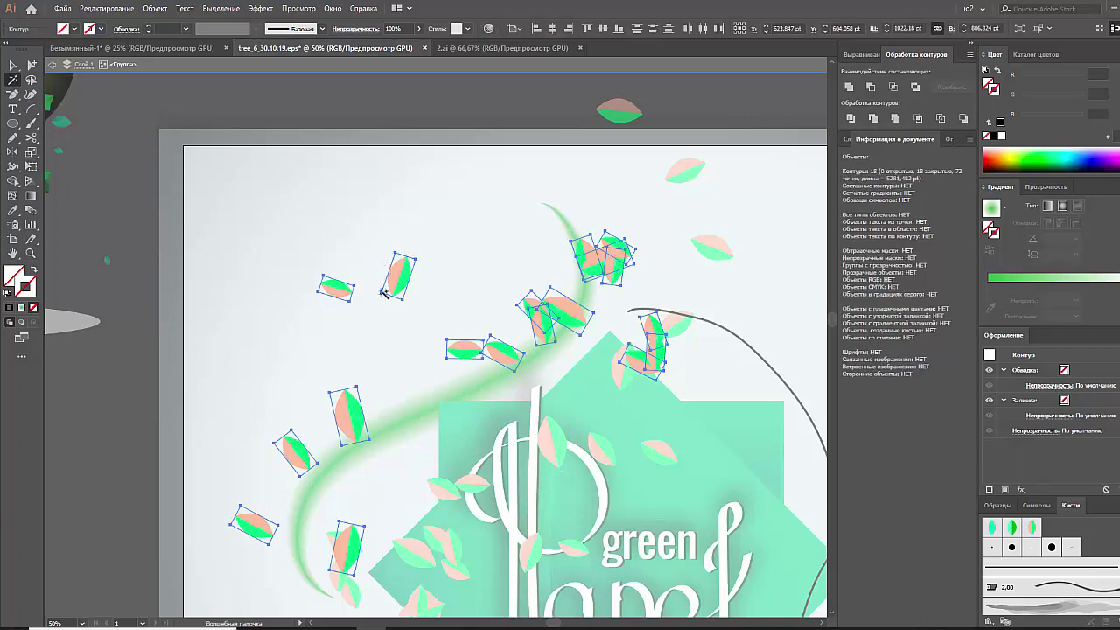
{"action": "left_click", "coordinate": [408, 223]}
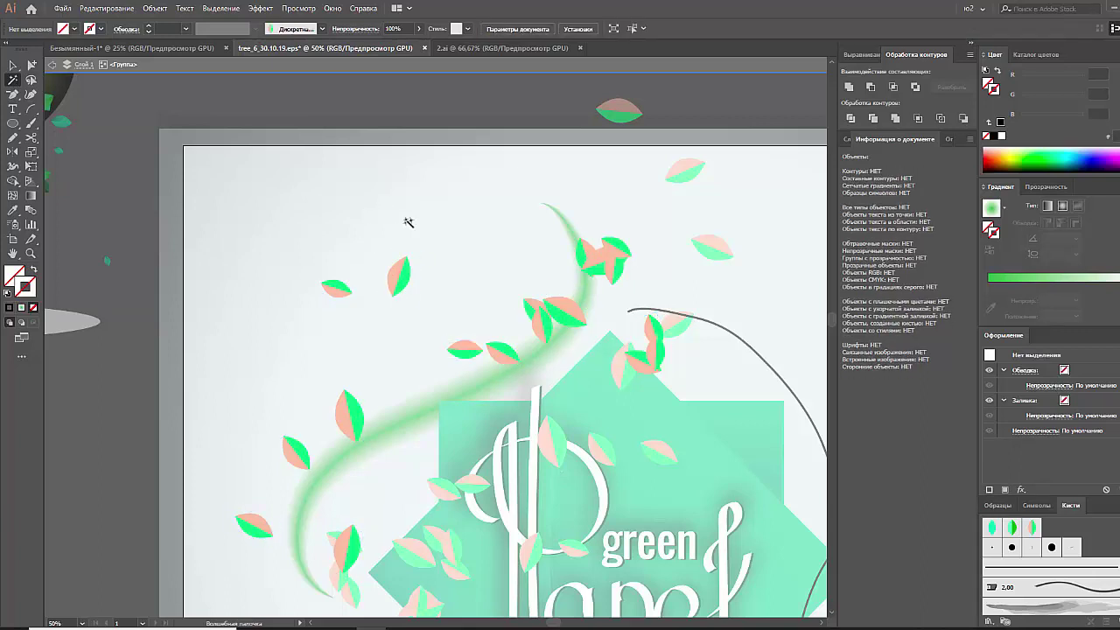
{"action": "left_click", "coordinate": [12, 65]}
{"action": "double_click", "coordinate": [12, 80]}
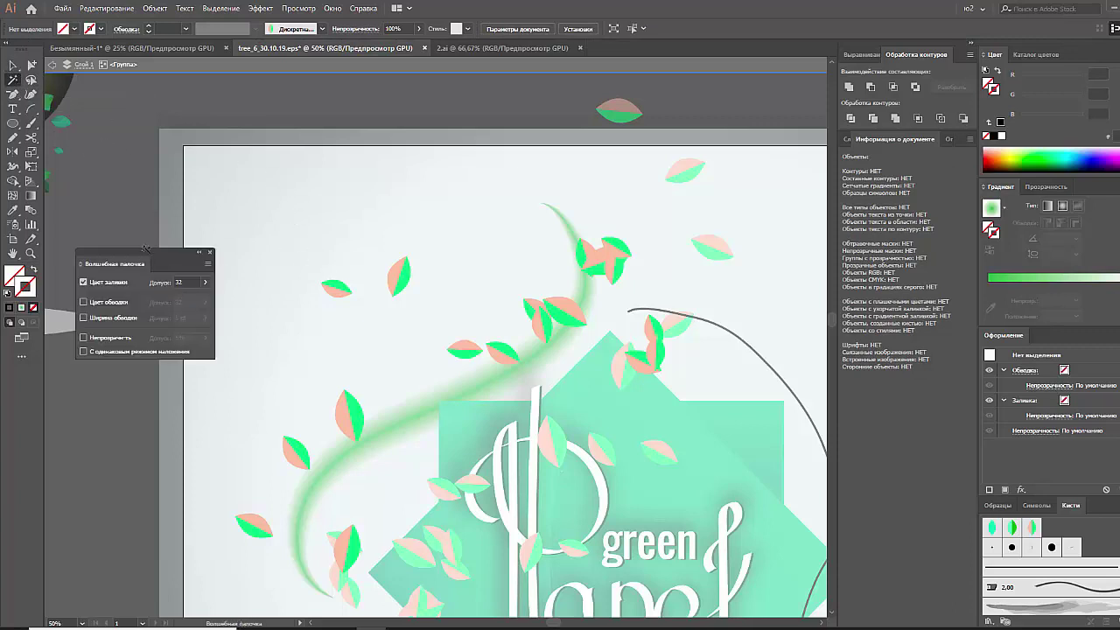
{"action": "double_click", "coordinate": [185, 281]}
{"action": "left_click", "coordinate": [210, 253]}
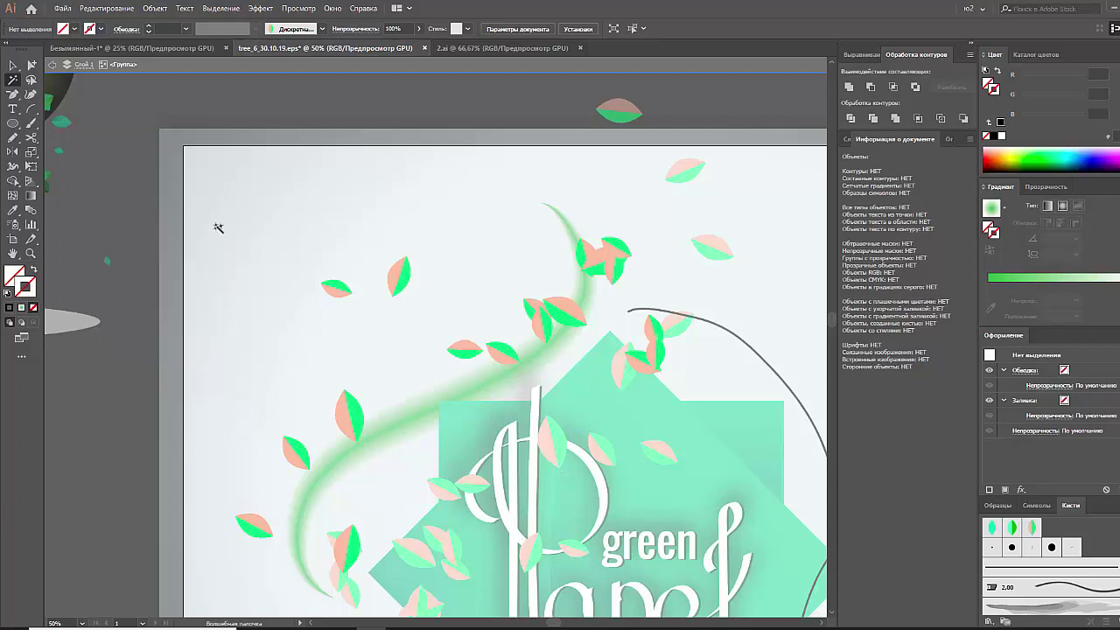
{"action": "left_click", "coordinate": [396, 271]}
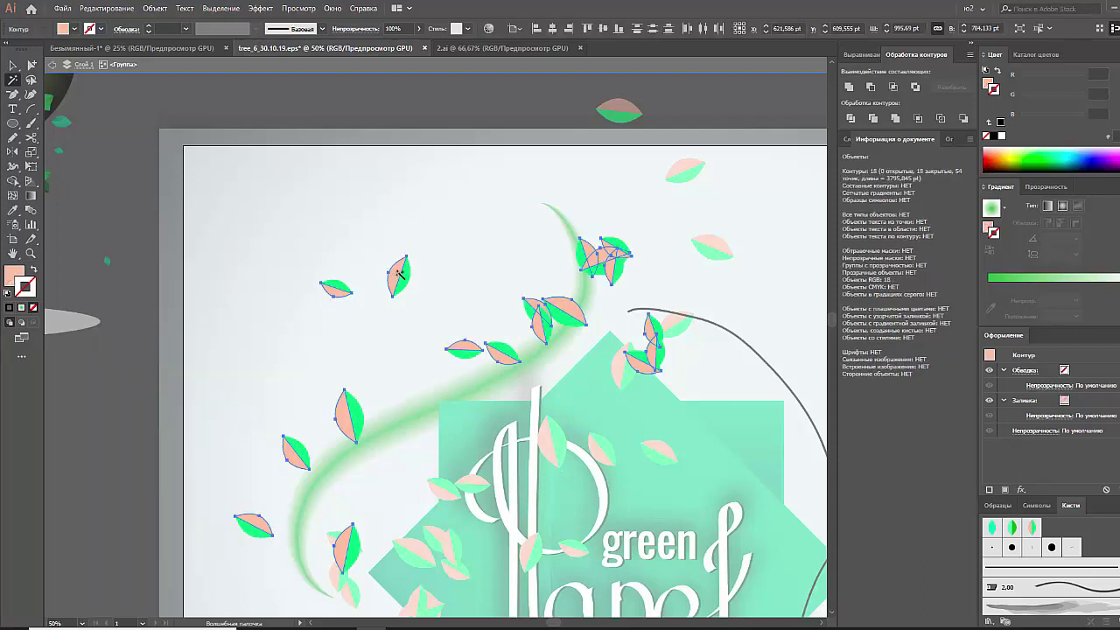
Fill the selected leaves with a darker green linear gradient
{"action": "left_click", "coordinate": [1047, 206]}
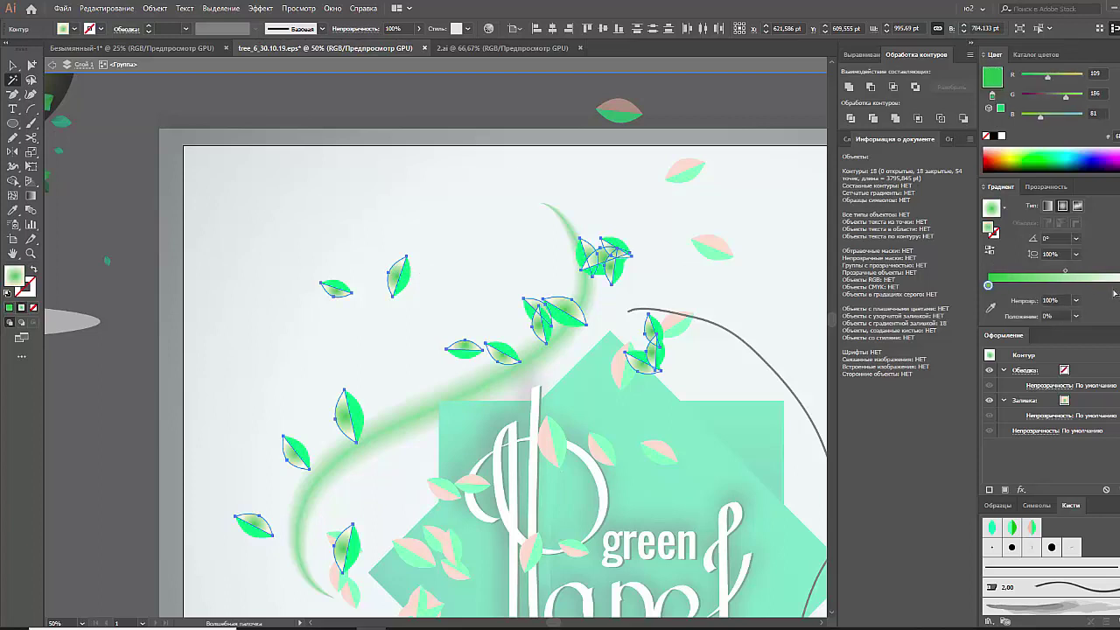
{"action": "left_click", "coordinate": [1049, 159]}
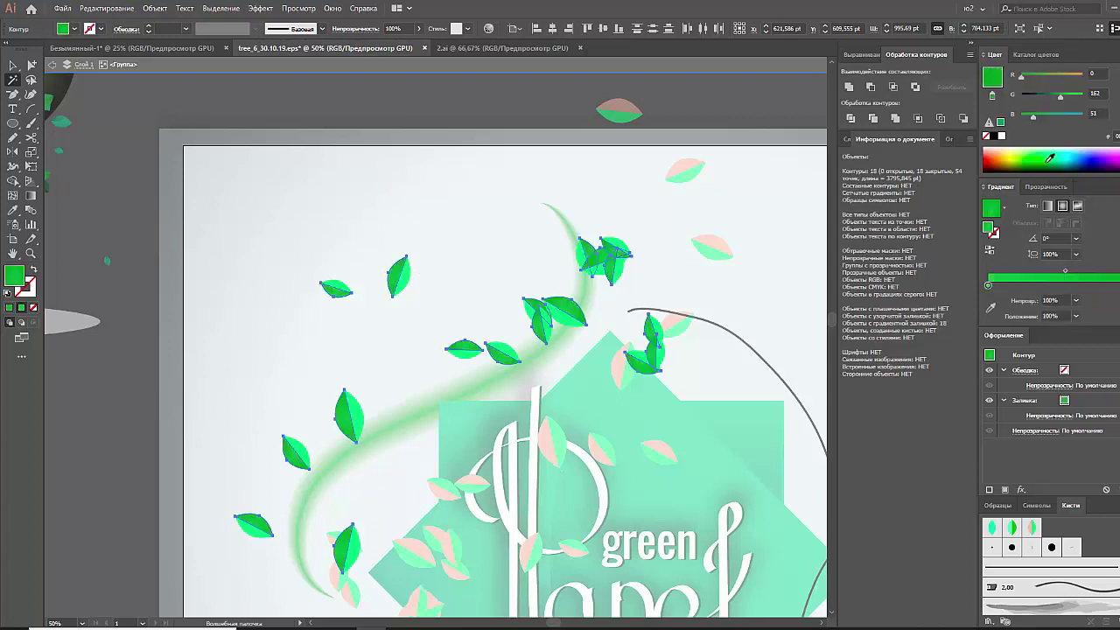
{"action": "left_click", "coordinate": [1047, 206]}
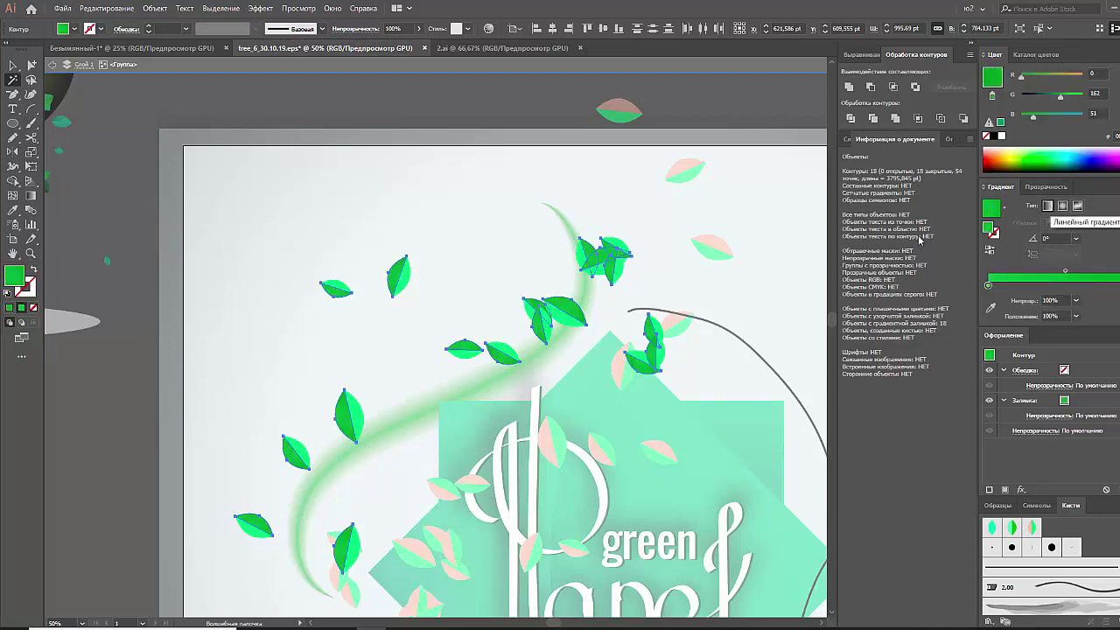
{"action": "left_click", "coordinate": [451, 290]}
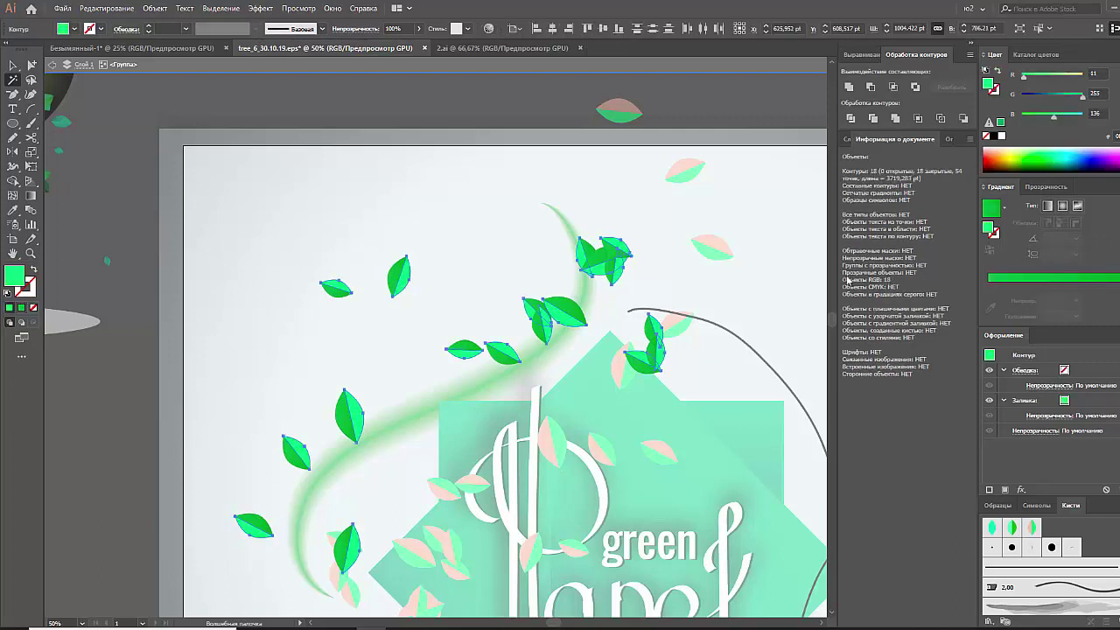
{"action": "left_click", "coordinate": [1032, 280]}
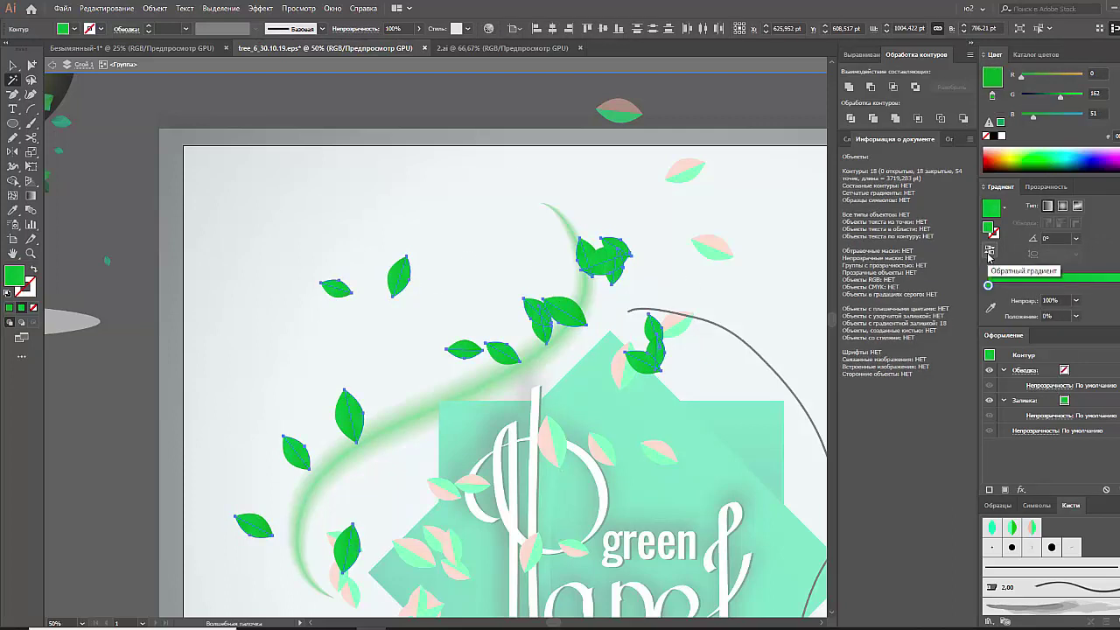
{"action": "left_click", "coordinate": [439, 287]}
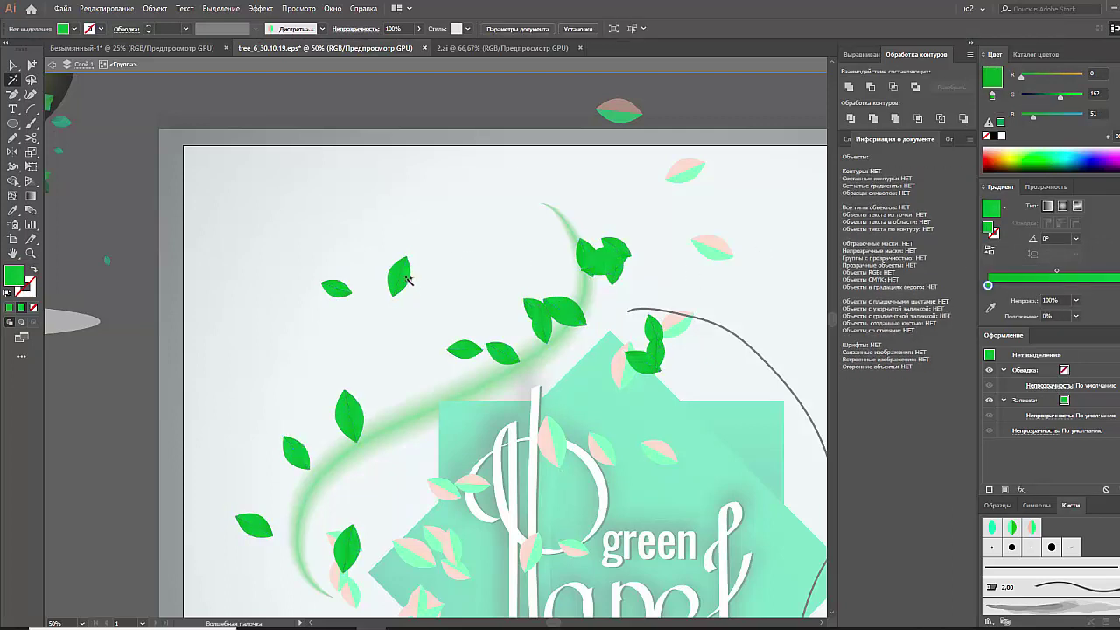
{"action": "left_click", "coordinate": [406, 279]}
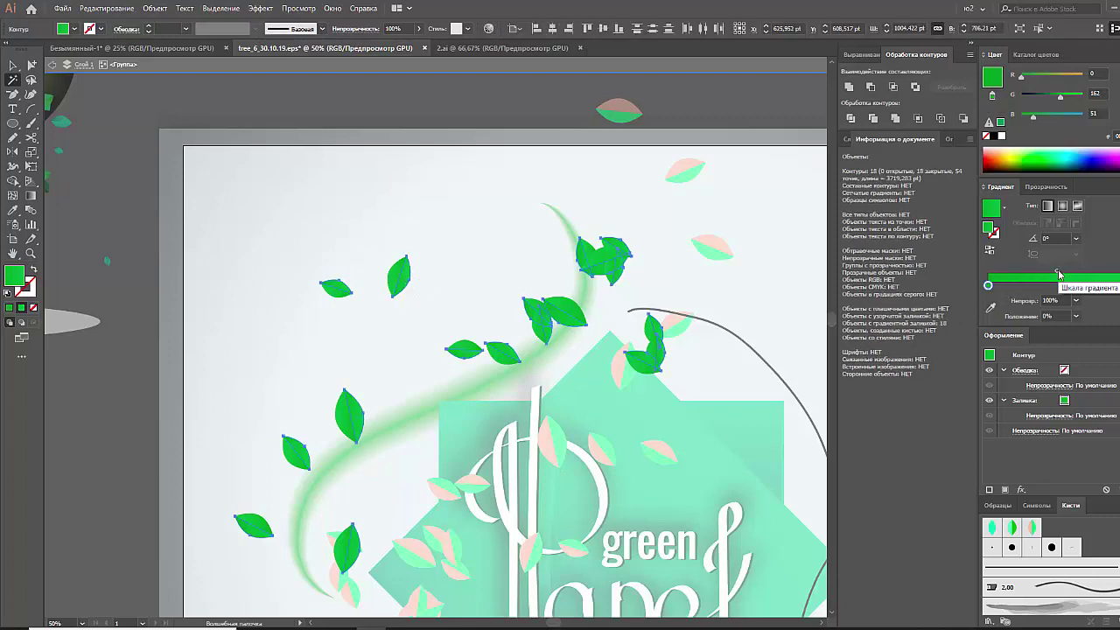
Lighten the gradient's end green using HSB sliders, previewing the leaves
{"action": "left_click", "coordinate": [988, 285]}
{"action": "left_click", "coordinate": [1113, 55]}
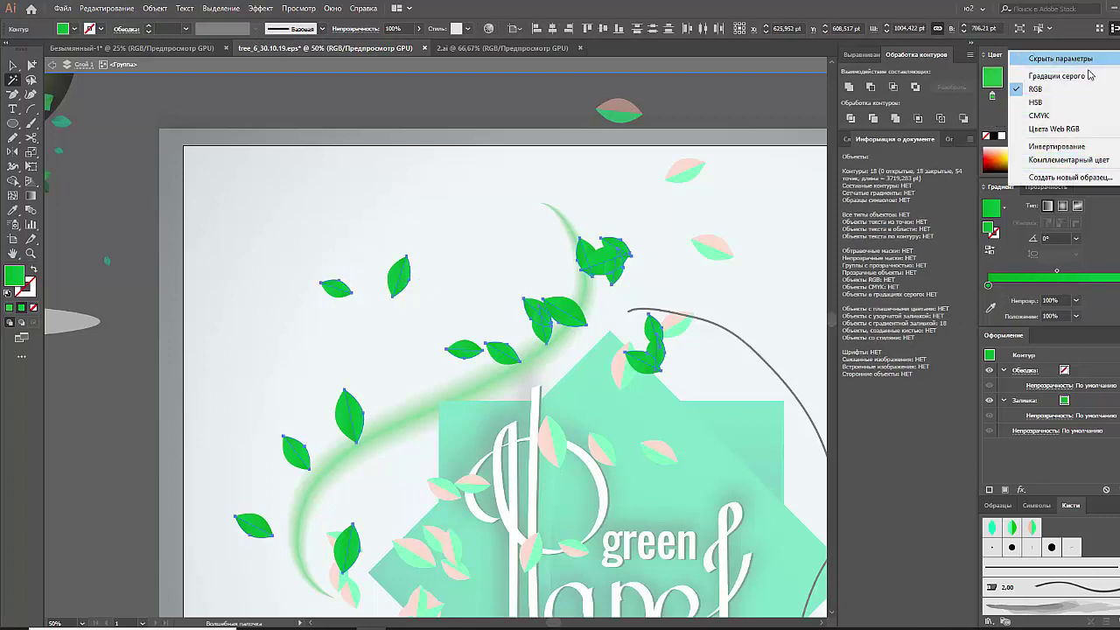
{"action": "left_click", "coordinate": [988, 65]}
{"action": "left_click_drag", "start_coordinate": [1055, 99], "coordinate": [1060, 118]}
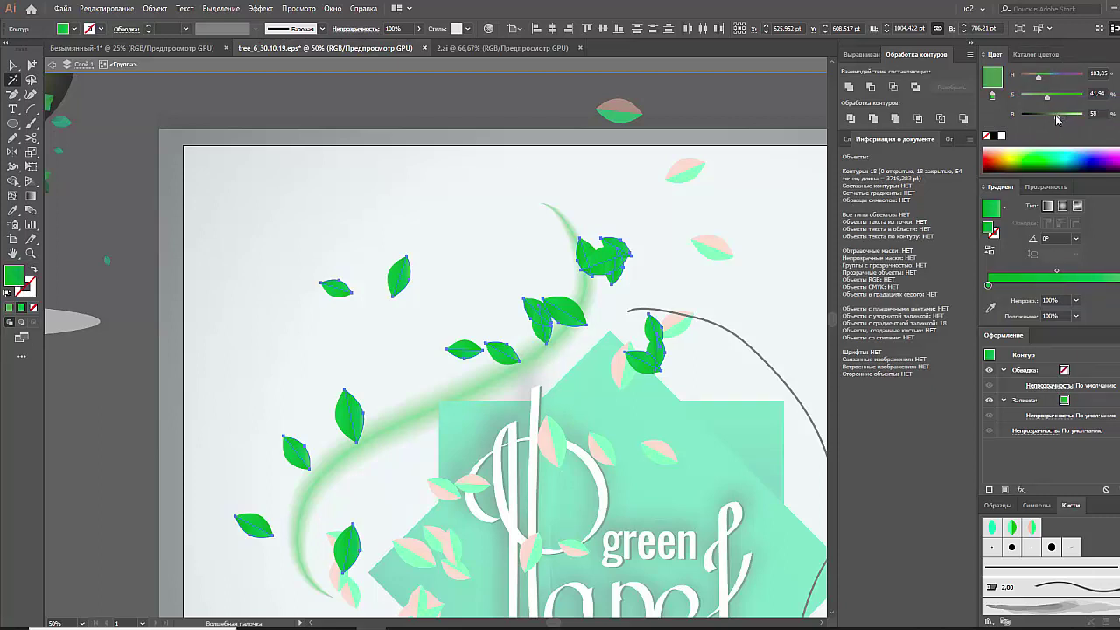
{"action": "left_click", "coordinate": [774, 182]}
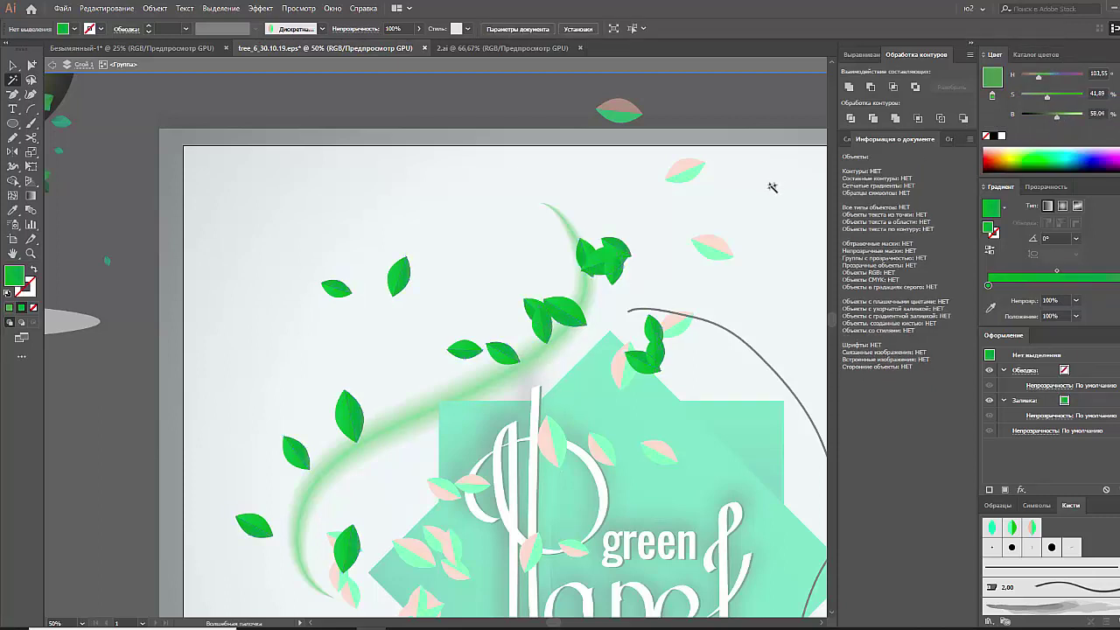
{"action": "left_click", "coordinate": [407, 278]}
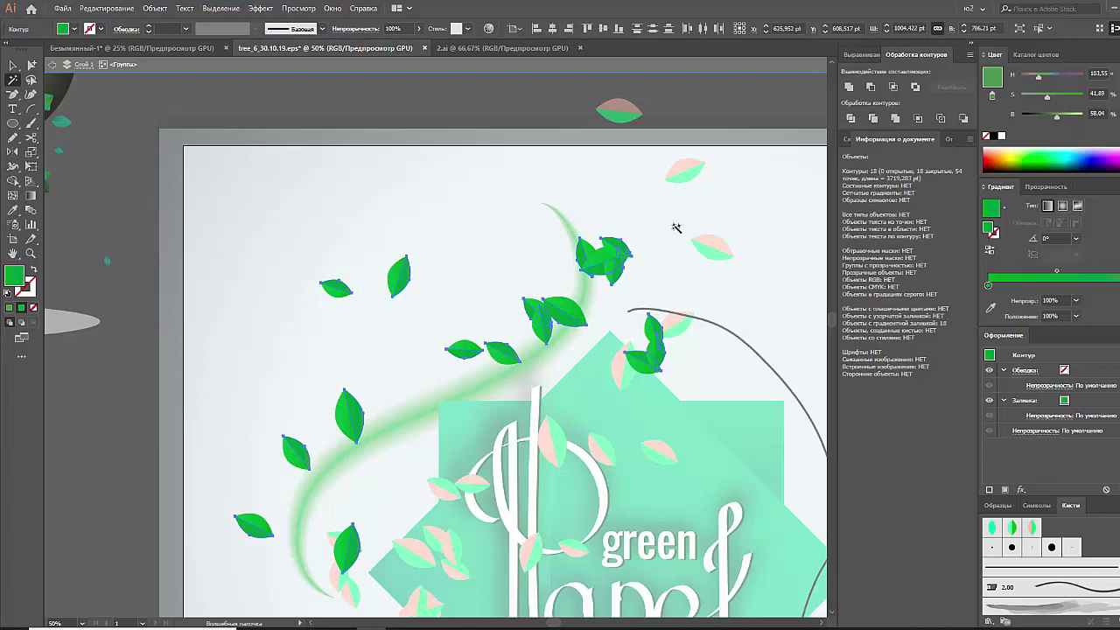
{"action": "left_click", "coordinate": [735, 217]}
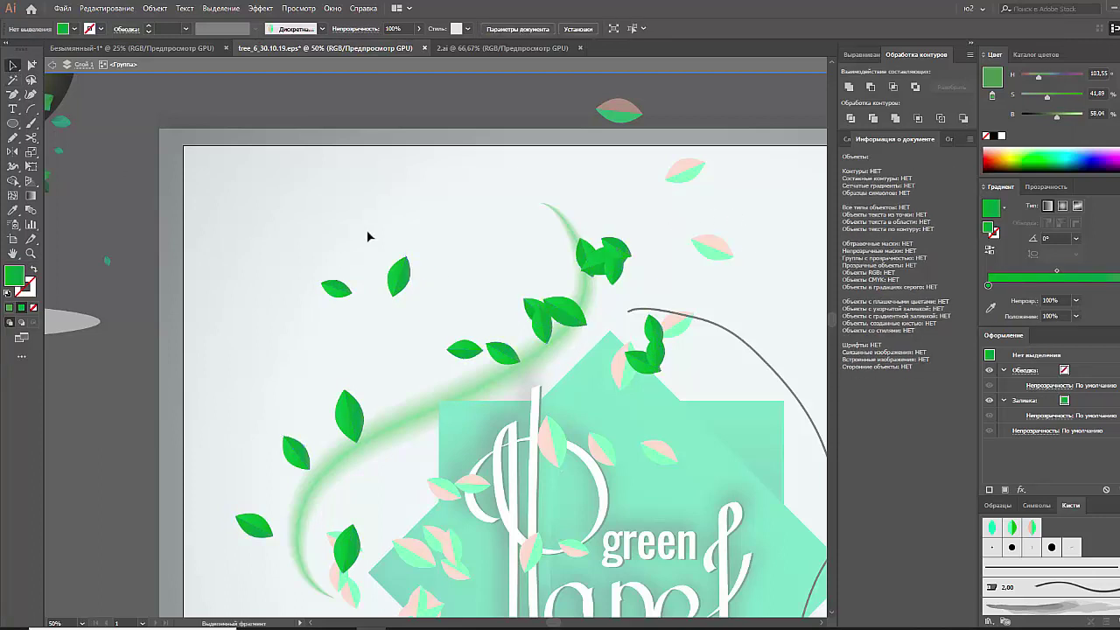
Enter the green leaf group and move one leaf closer to the swoosh
{"action": "scroll", "coordinate": [380, 246], "scroll_direction": "down", "scroll_amount": 1}
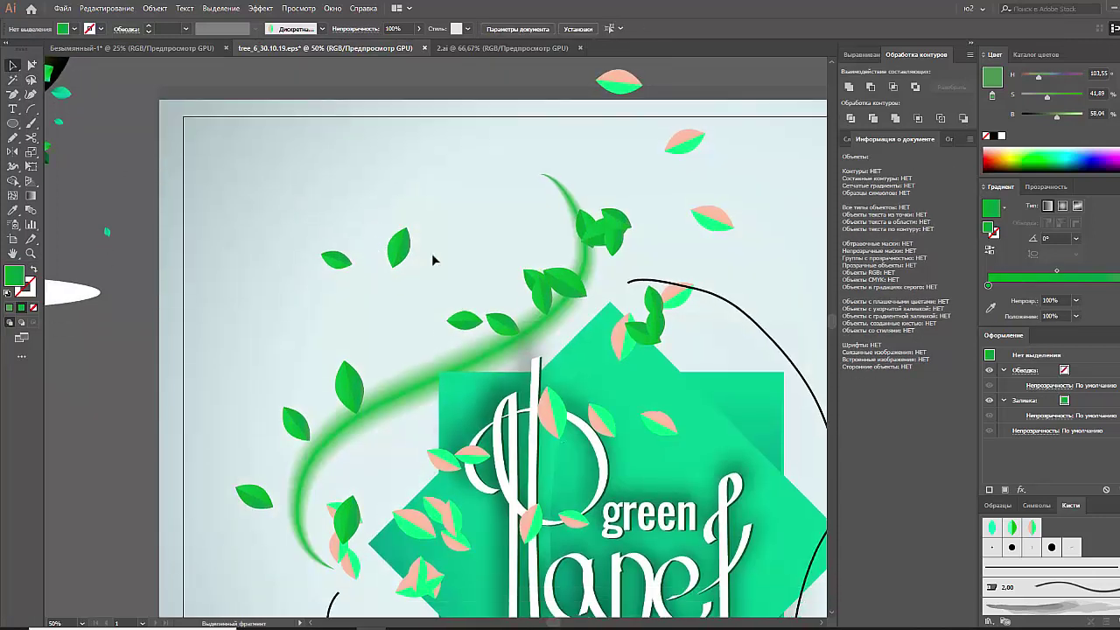
{"action": "left_click", "coordinate": [398, 249]}
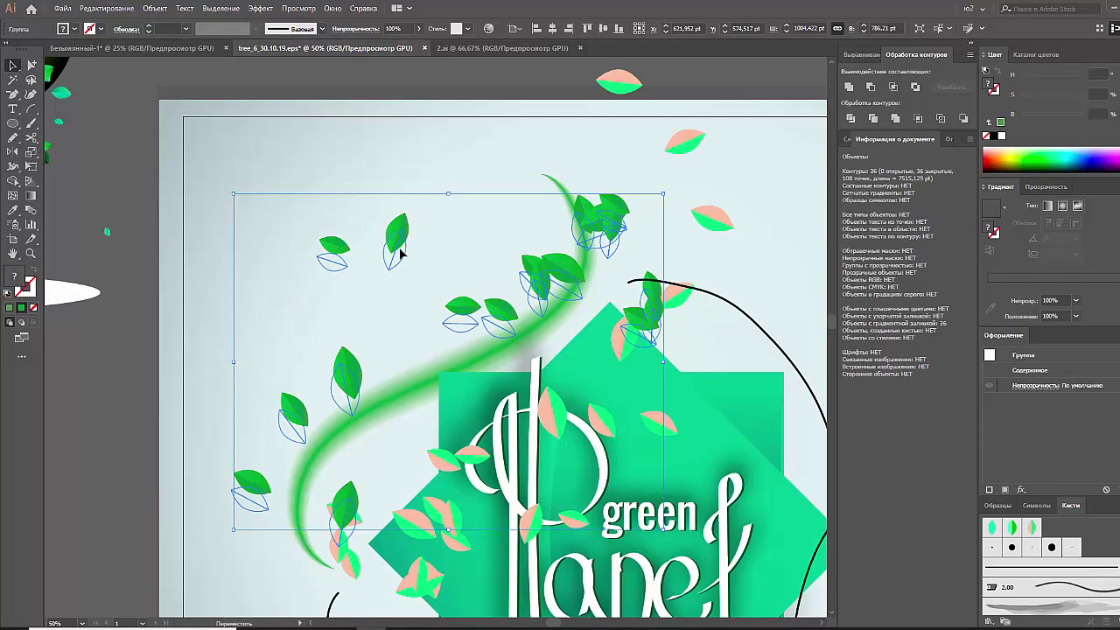
{"action": "right_click", "coordinate": [400, 251]}
{"action": "left_click", "coordinate": [454, 289]}
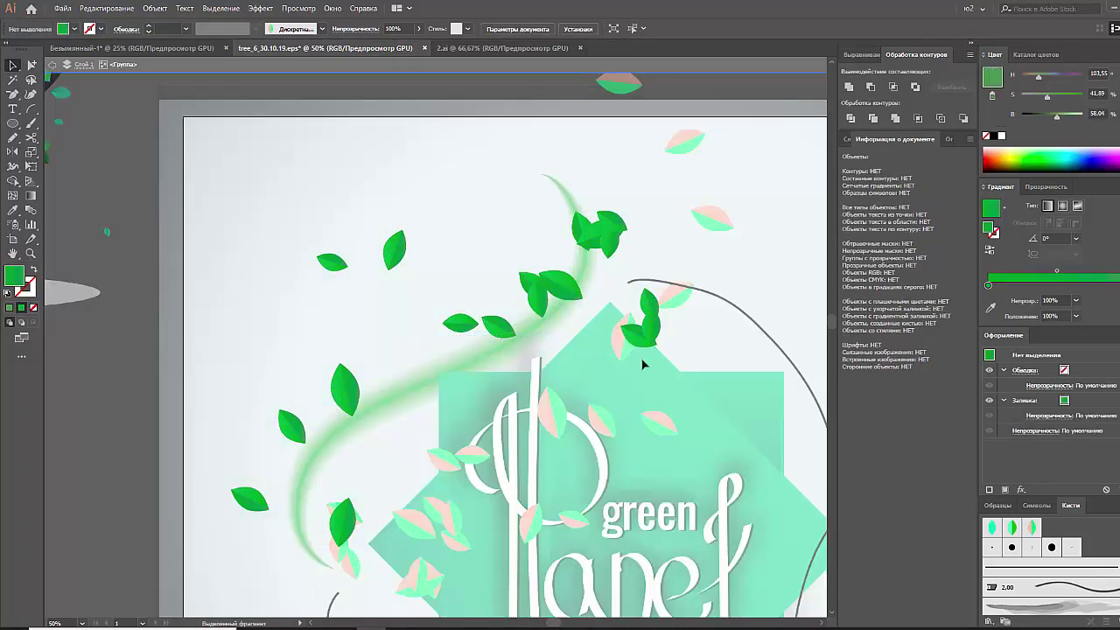
{"action": "left_click_drag", "start_coordinate": [644, 345], "coordinate": [481, 363]}
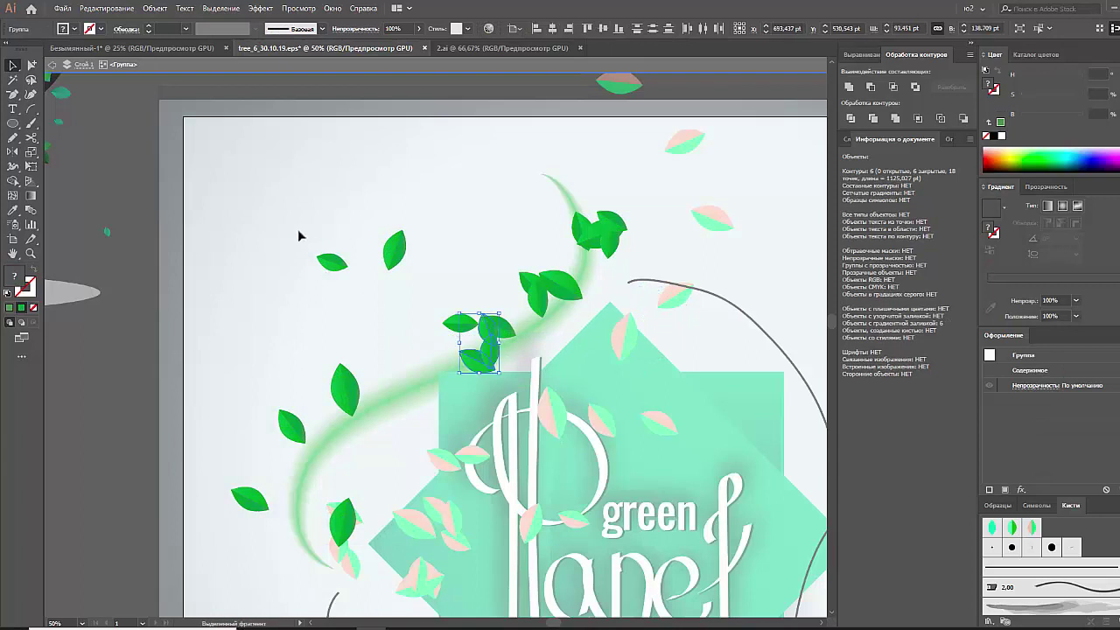
Shift the upper-left leaves along the swoosh and lay the lower leaf horizontal
{"action": "left_click_drag", "start_coordinate": [300, 231], "coordinate": [428, 259]}
{"action": "mouse_move", "coordinate": [359, 516]}
{"action": "left_mouse_down"}
{"action": "mouse_move", "coordinate": [323, 496]}
{"action": "mouse_move", "coordinate": [317, 459]}
{"action": "left_mouse_up"}
{"action": "left_click_drag", "start_coordinate": [297, 421], "coordinate": [296, 449]}
{"action": "left_click_drag", "start_coordinate": [335, 411], "coordinate": [325, 426]}
{"action": "left_click_drag", "start_coordinate": [476, 360], "coordinate": [446, 374]}
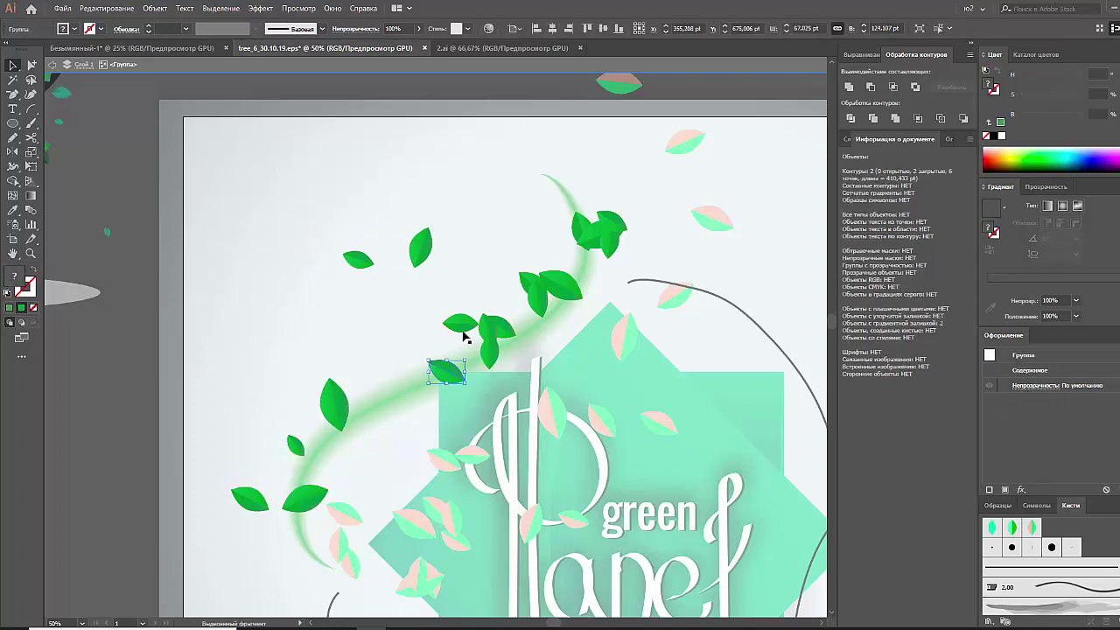
{"action": "left_click_drag", "start_coordinate": [462, 325], "coordinate": [384, 394]}
{"action": "mouse_move", "coordinate": [510, 341]}
{"action": "left_mouse_down"}
{"action": "mouse_move", "coordinate": [546, 331]}
{"action": "mouse_move", "coordinate": [512, 332]}
{"action": "left_mouse_up"}
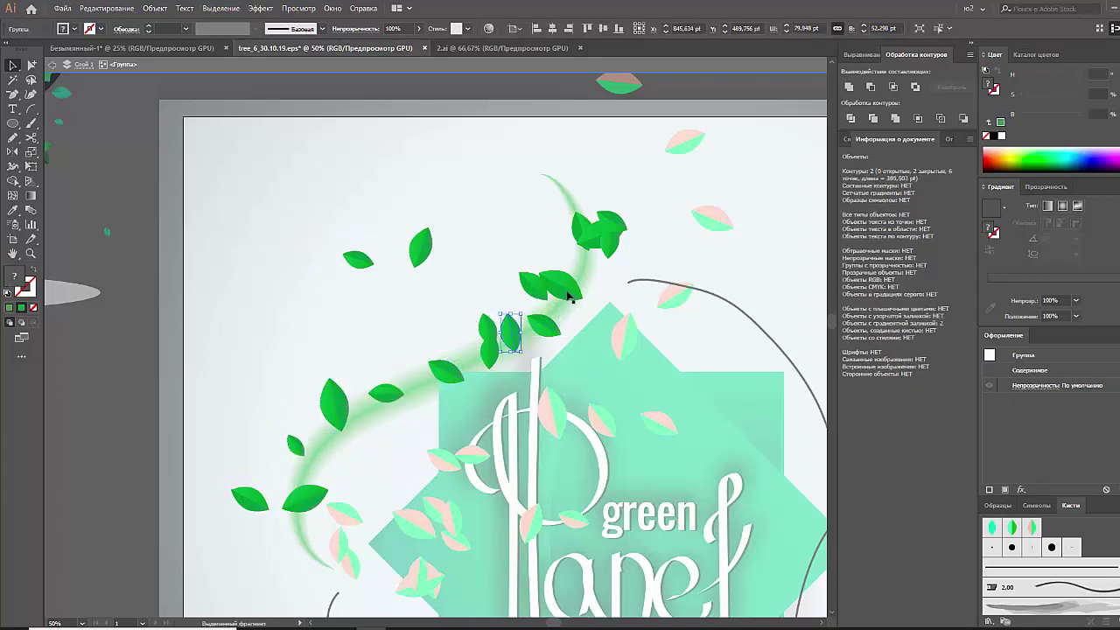
Rotate and place leaves into the upper cluster, then zoom out to the whole logo
{"action": "left_click_drag", "start_coordinate": [564, 285], "coordinate": [603, 291]}
{"action": "left_click", "coordinate": [642, 253]}
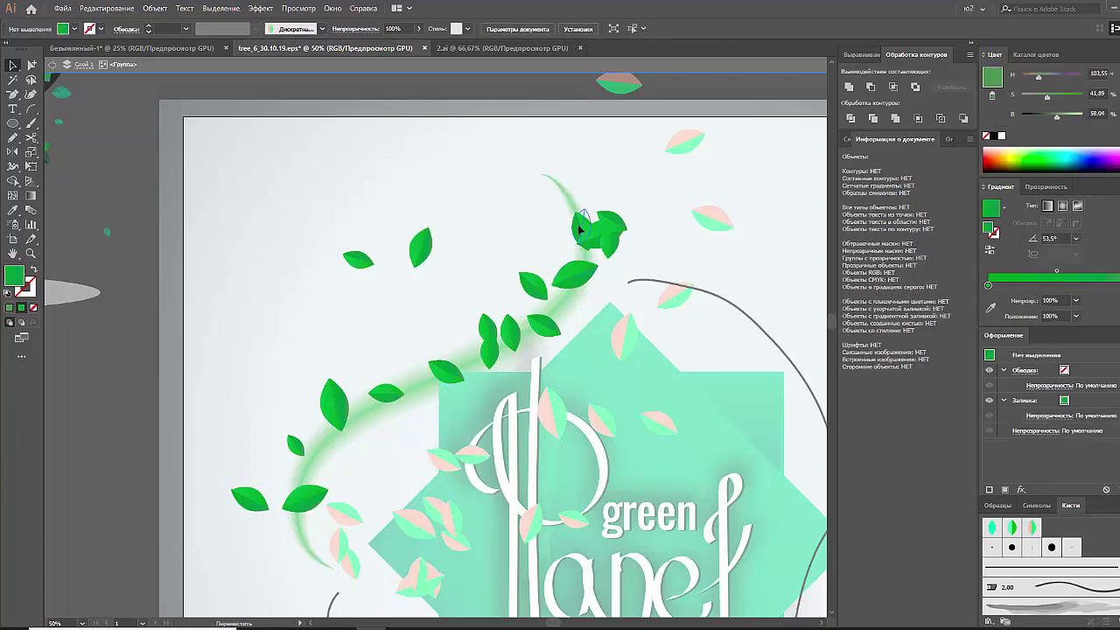
{"action": "left_click_drag", "start_coordinate": [584, 219], "coordinate": [564, 197]}
{"action": "left_click_drag", "start_coordinate": [593, 260], "coordinate": [594, 259]}
{"action": "left_click", "coordinate": [658, 252]}
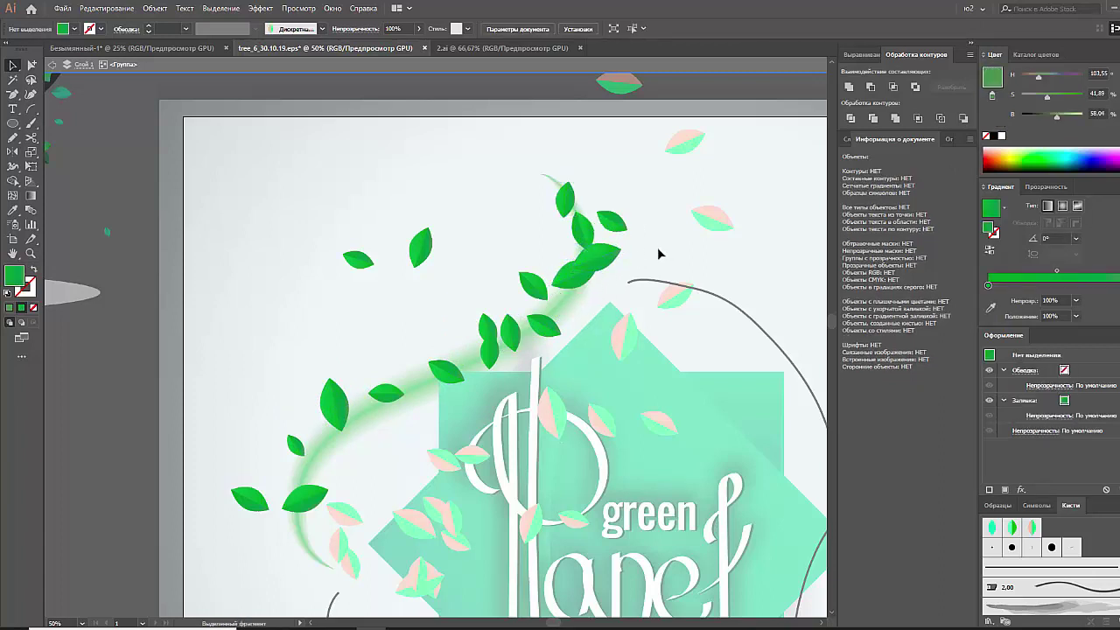
{"action": "left_click_drag", "start_coordinate": [484, 363], "coordinate": [478, 368]}
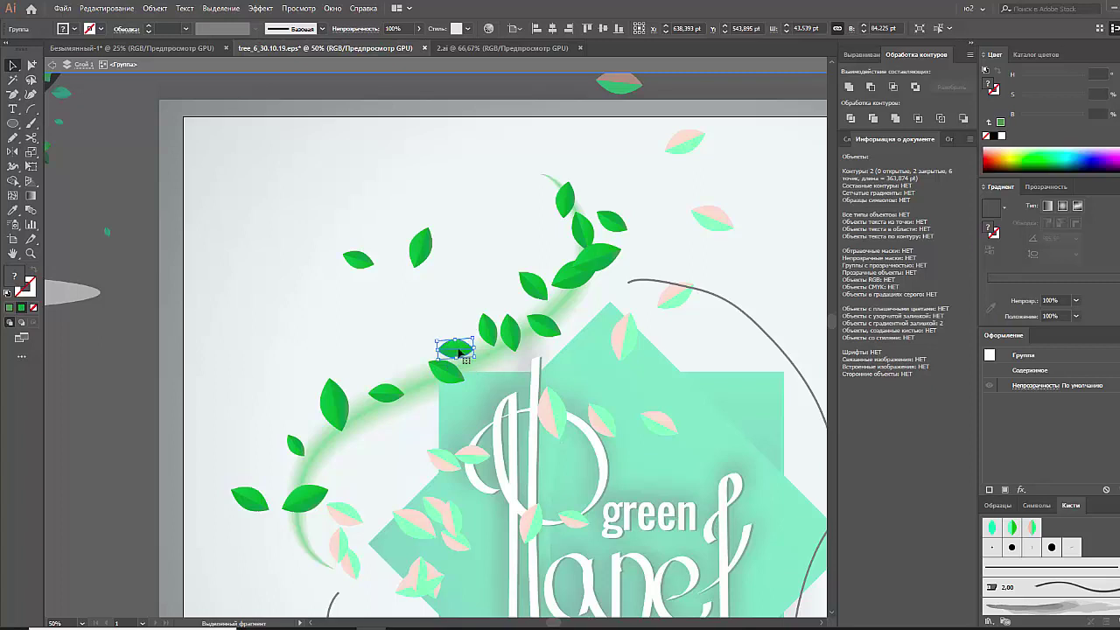
{"action": "left_click", "coordinate": [605, 305]}
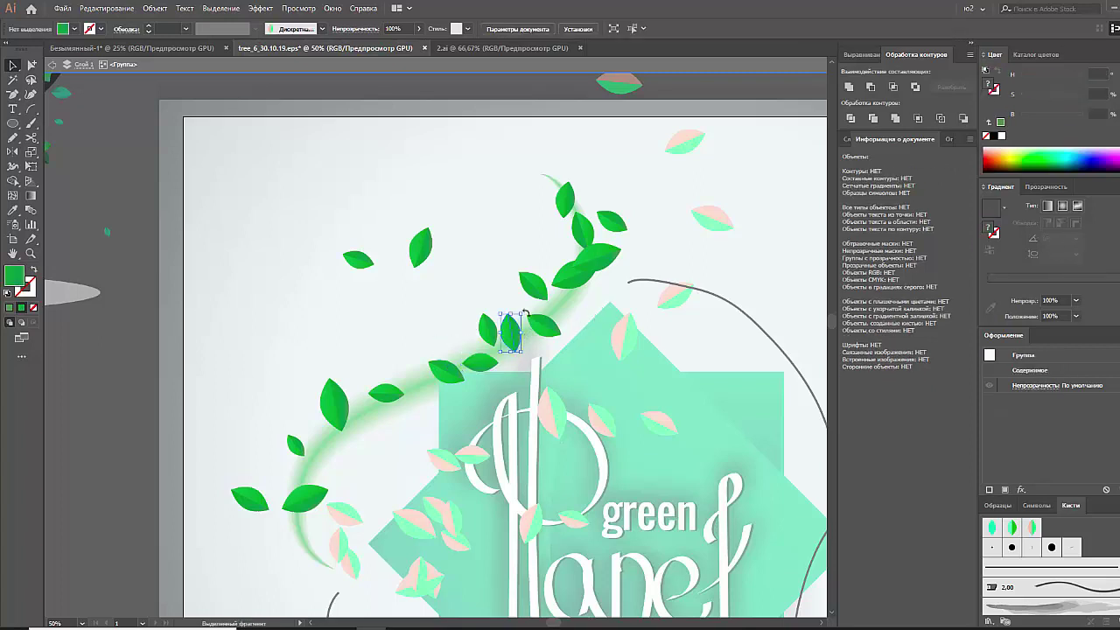
{"action": "key", "text": "ctrl+minus"}
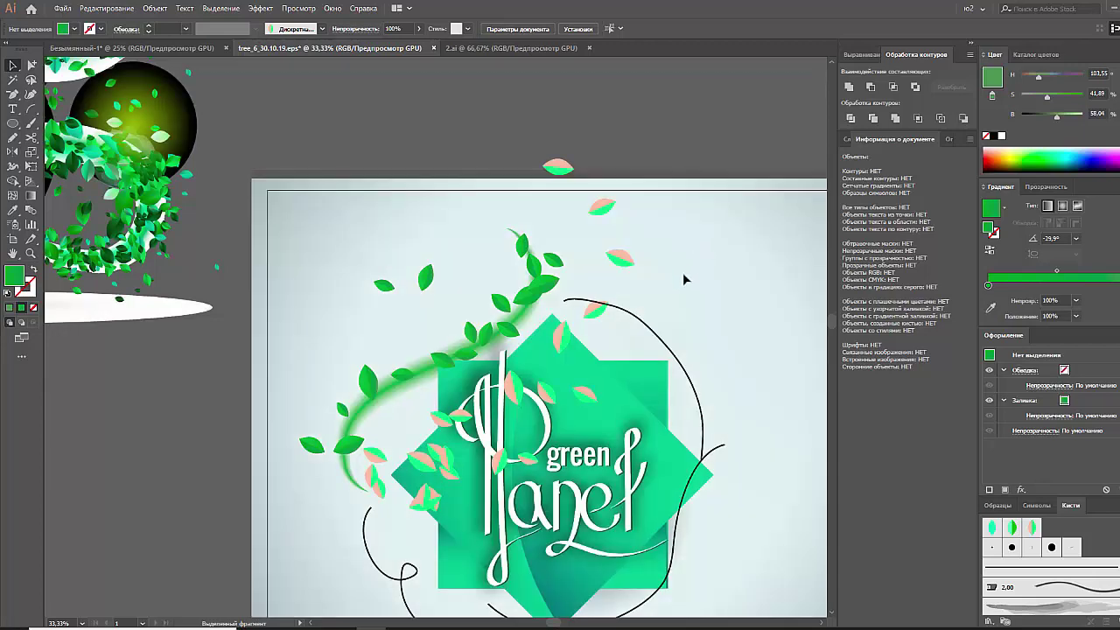
Shift the pink-and-green leaf stroke slightly up and left
{"action": "scroll", "coordinate": [683, 272], "scroll_direction": "down", "scroll_amount": 1}
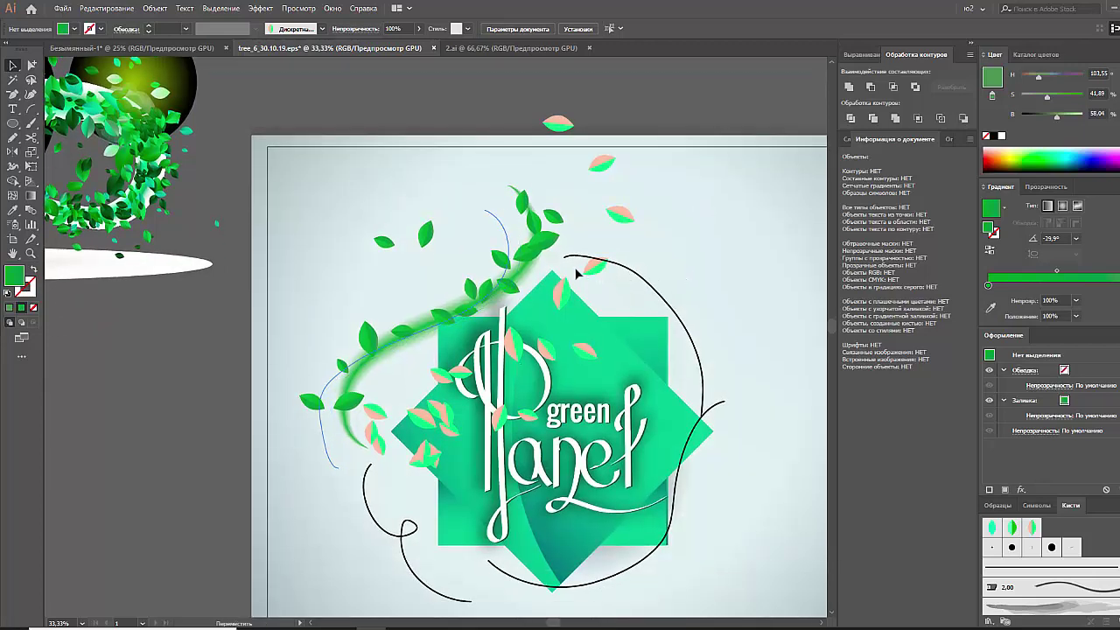
{"action": "mouse_move", "coordinate": [604, 272]}
{"action": "left_mouse_down"}
{"action": "mouse_move", "coordinate": [573, 273]}
{"action": "mouse_move", "coordinate": [561, 238]}
{"action": "left_mouse_up"}
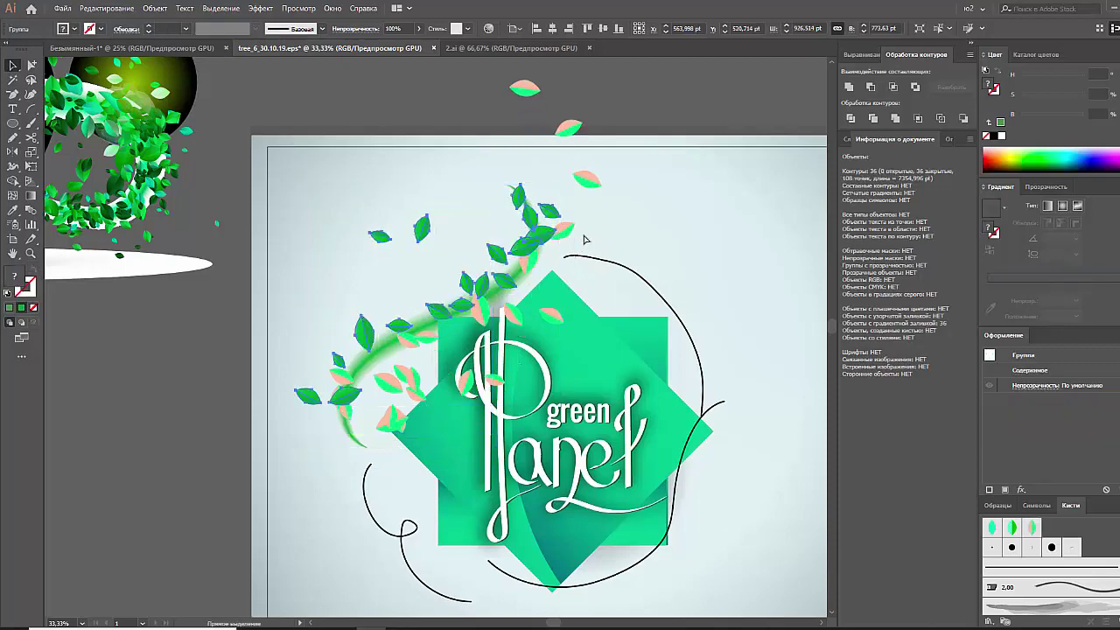
{"action": "left_click", "coordinate": [593, 198]}
Expand the leaf stroke's appearance into separate shapes and isolate the group with Magic Wand ready
{"action": "left_click", "coordinate": [481, 225]}
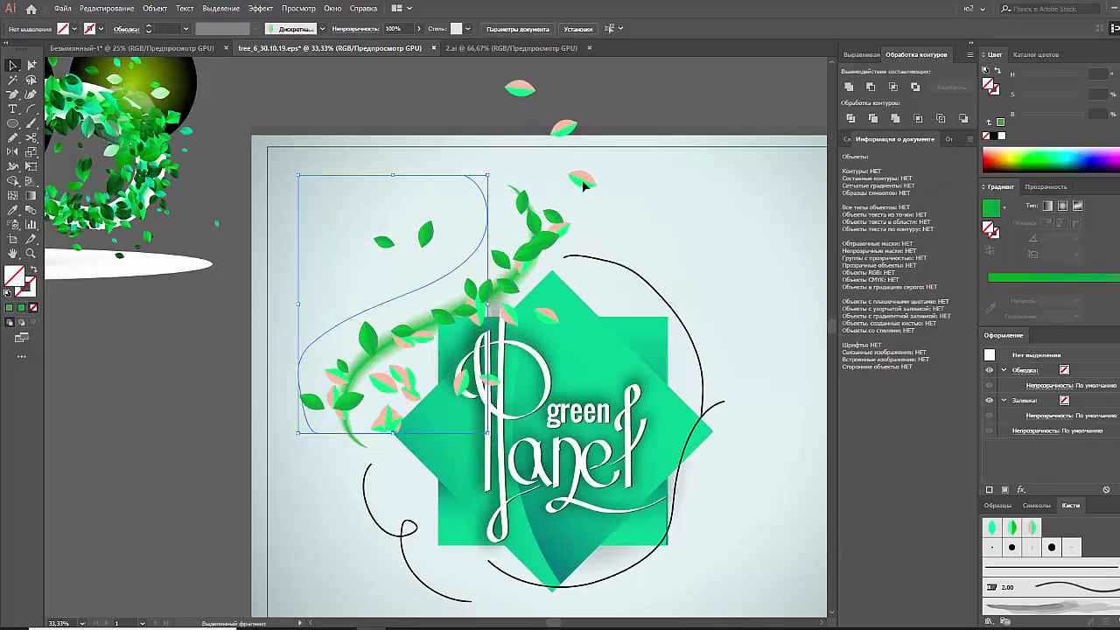
{"action": "left_click", "coordinate": [155, 8]}
{"action": "left_click", "coordinate": [199, 149]}
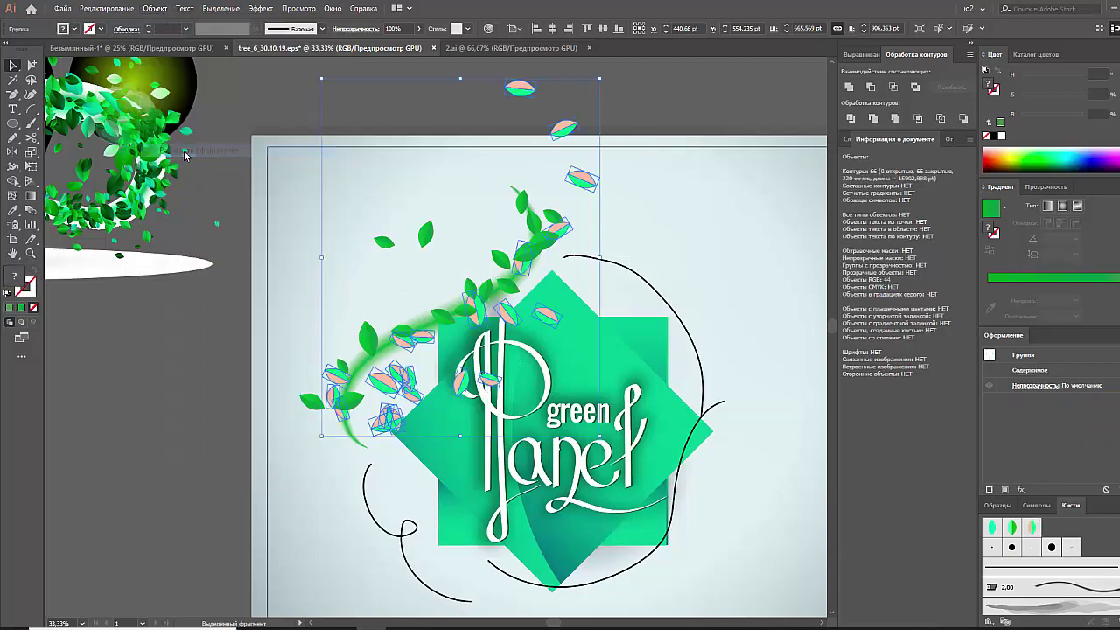
{"action": "right_click", "coordinate": [523, 263]}
{"action": "left_click", "coordinate": [577, 344]}
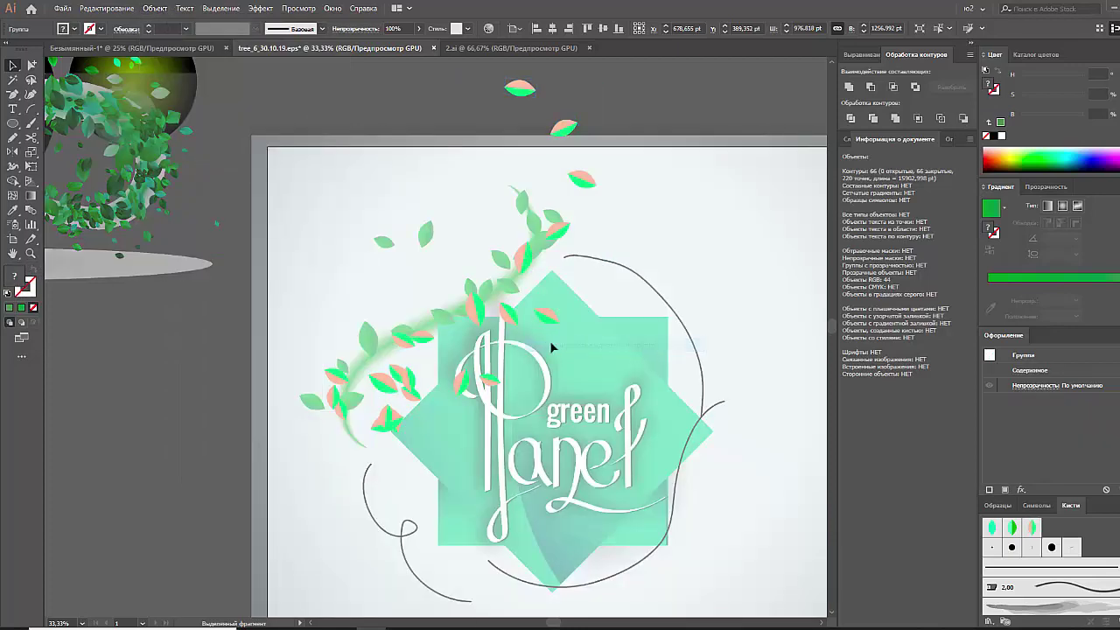
{"action": "left_click", "coordinate": [12, 82]}
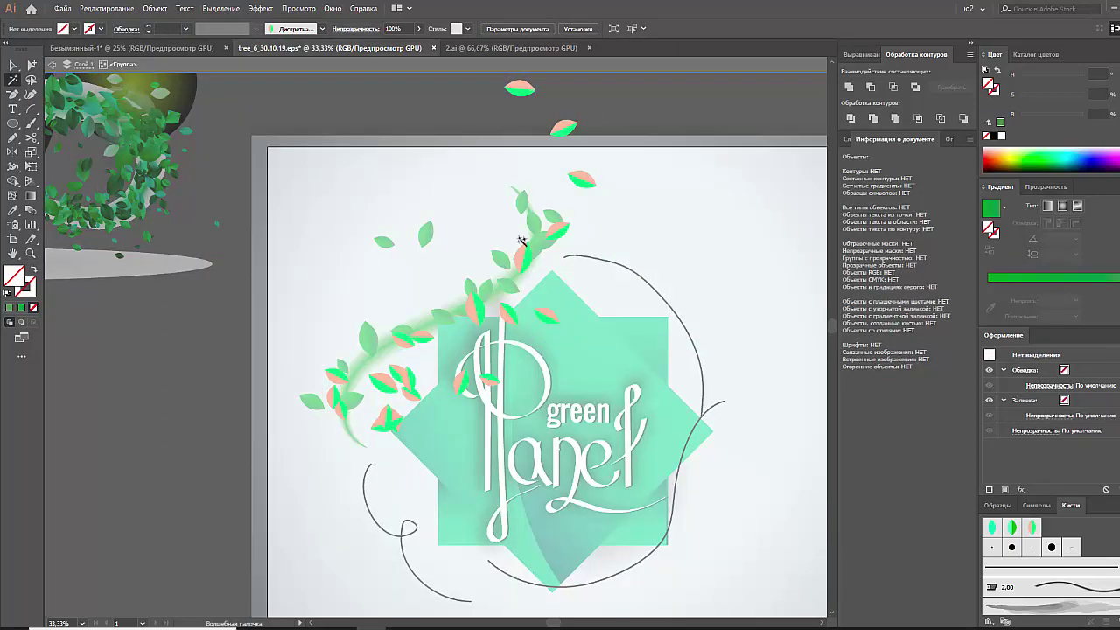
Zoom in and Magic Wand-select all the pink-and-green leaves
{"action": "left_click_drag", "start_coordinate": [503, 241], "coordinate": [541, 251]}
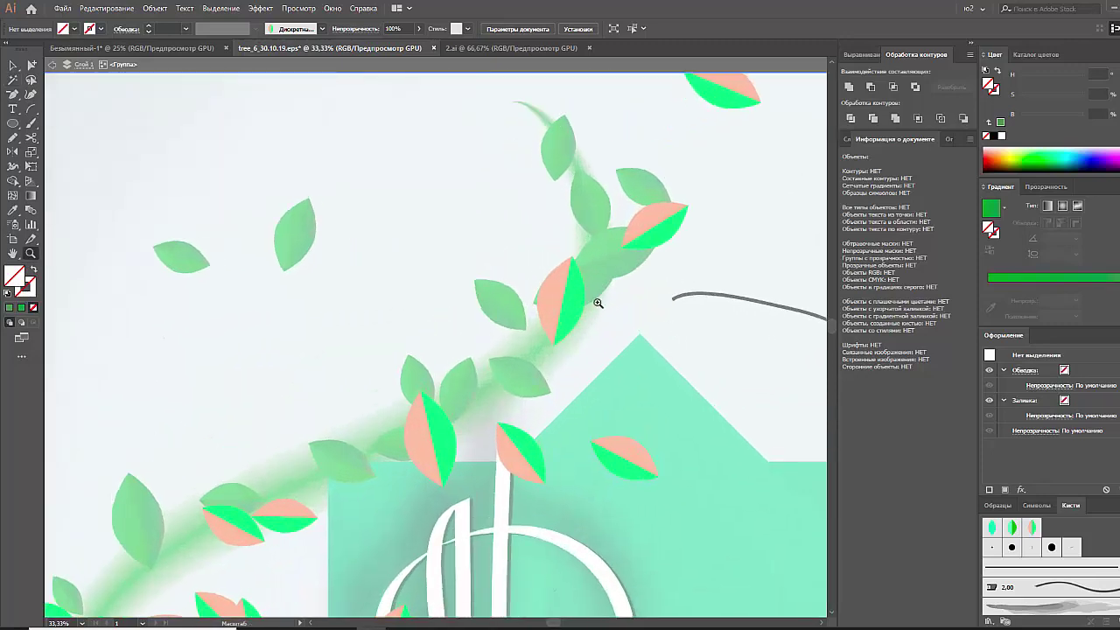
{"action": "key", "text": "i"}
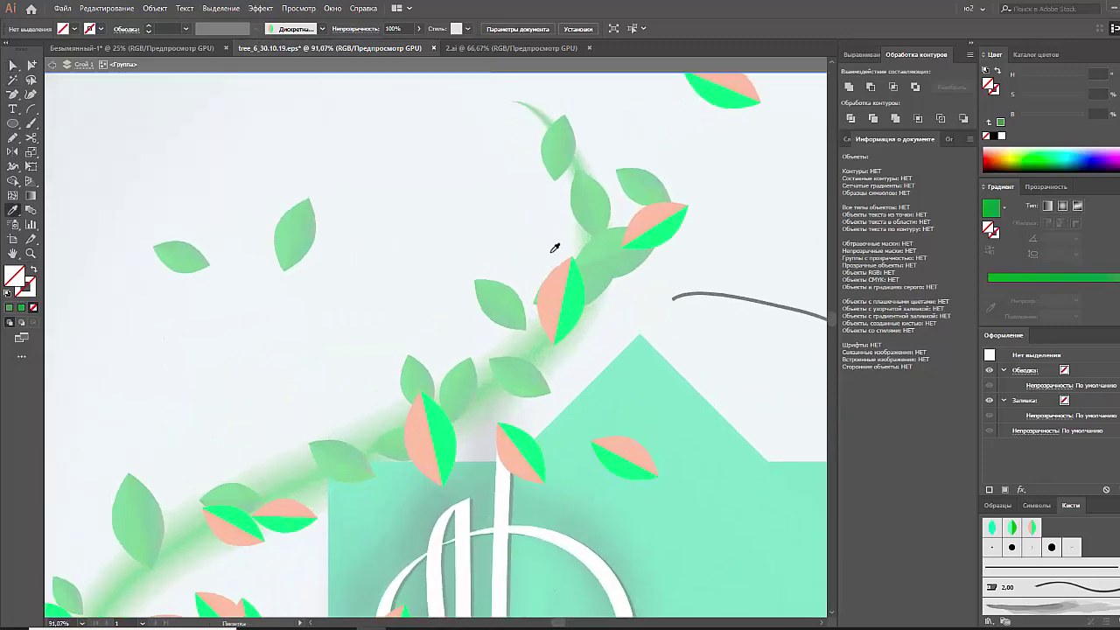
{"action": "key", "text": "y"}
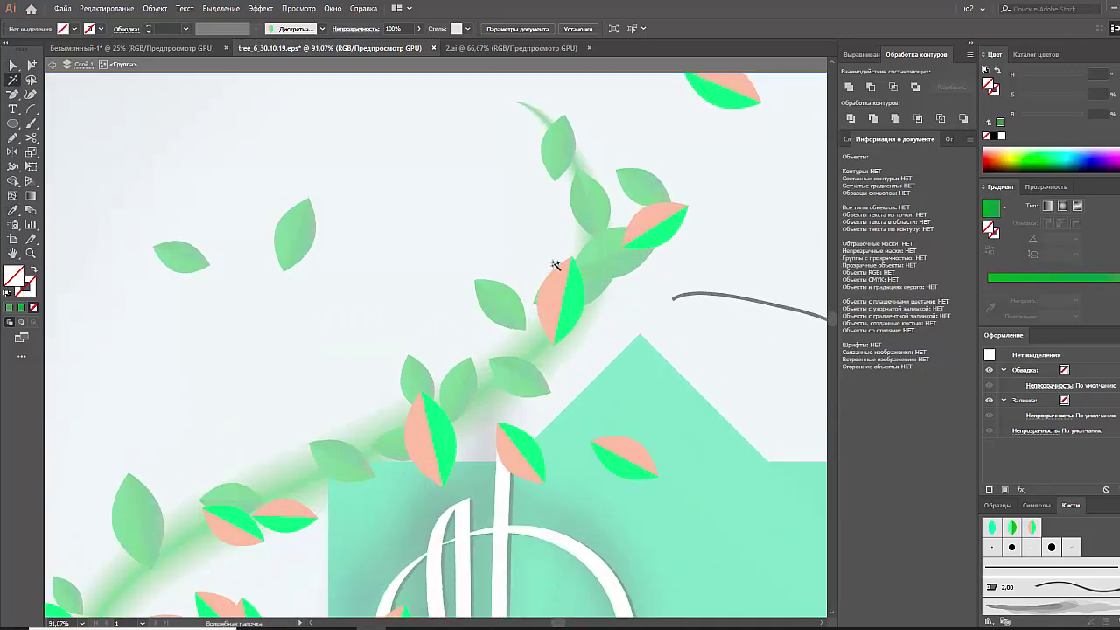
{"action": "left_click", "coordinate": [550, 261]}
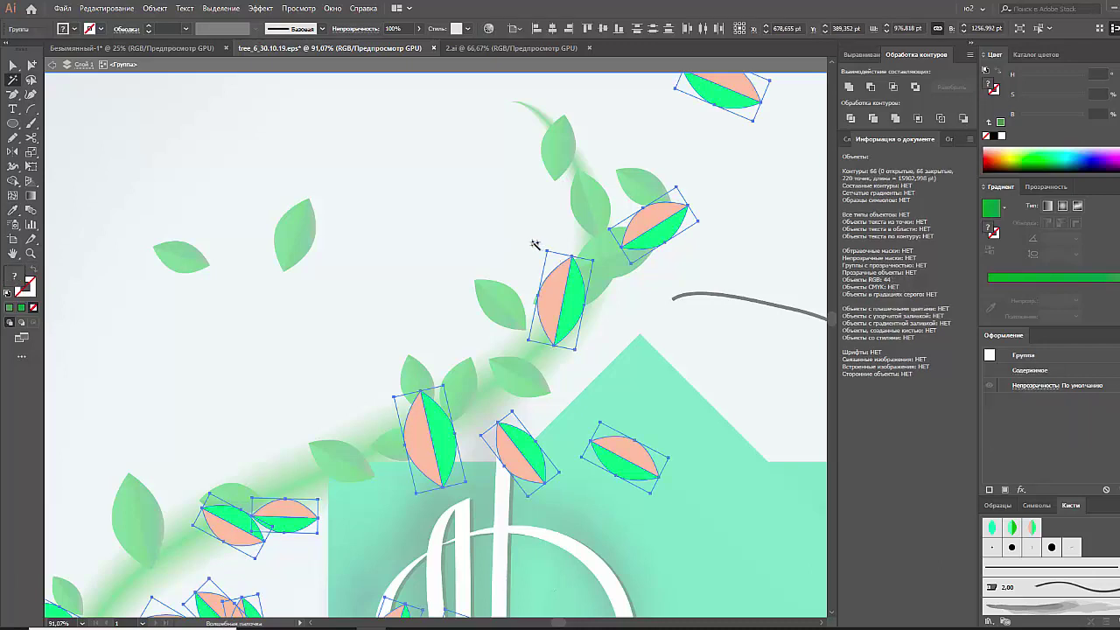
{"action": "key", "text": "ctrl+shift+a"}
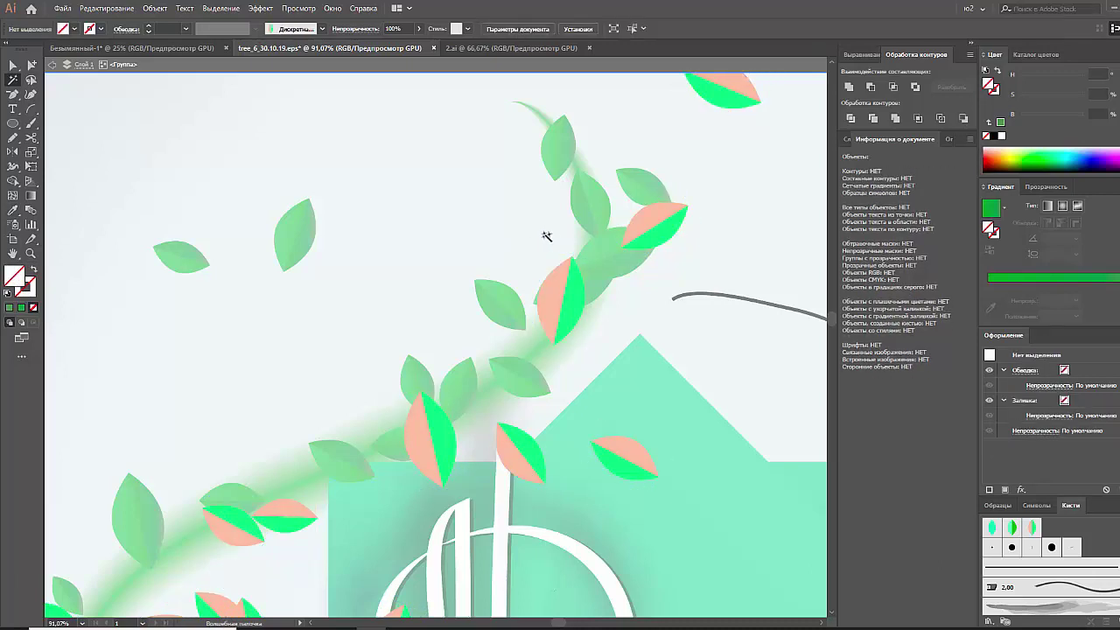
{"action": "left_click", "coordinate": [550, 294]}
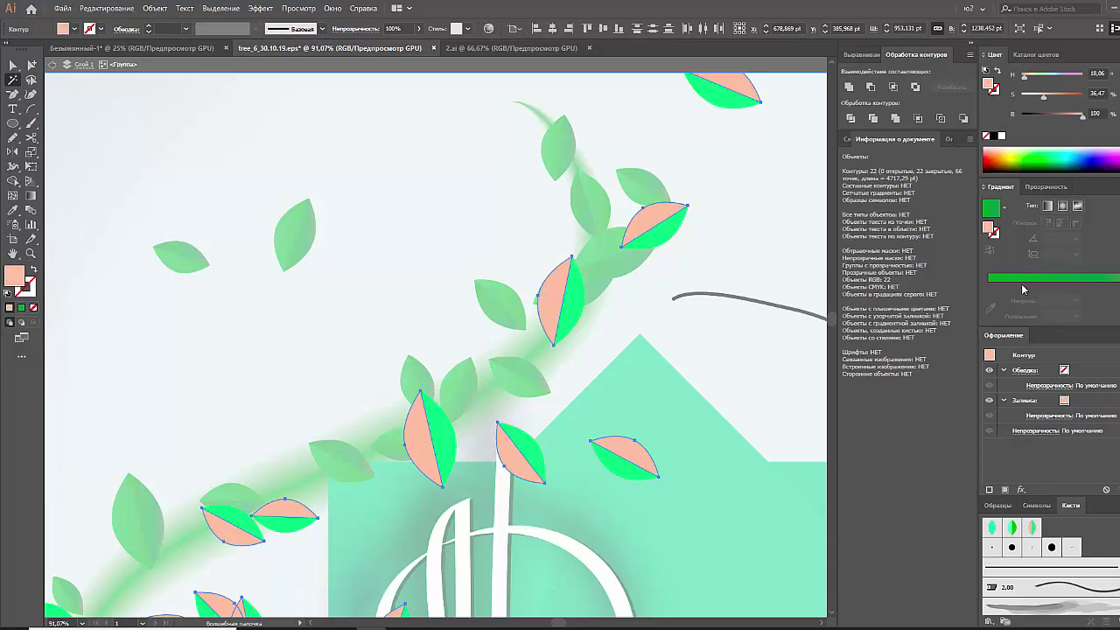
Fill the leaves with a pale green gradient at a 90° angle
{"action": "left_click", "coordinate": [1022, 288]}
{"action": "left_click", "coordinate": [987, 285]}
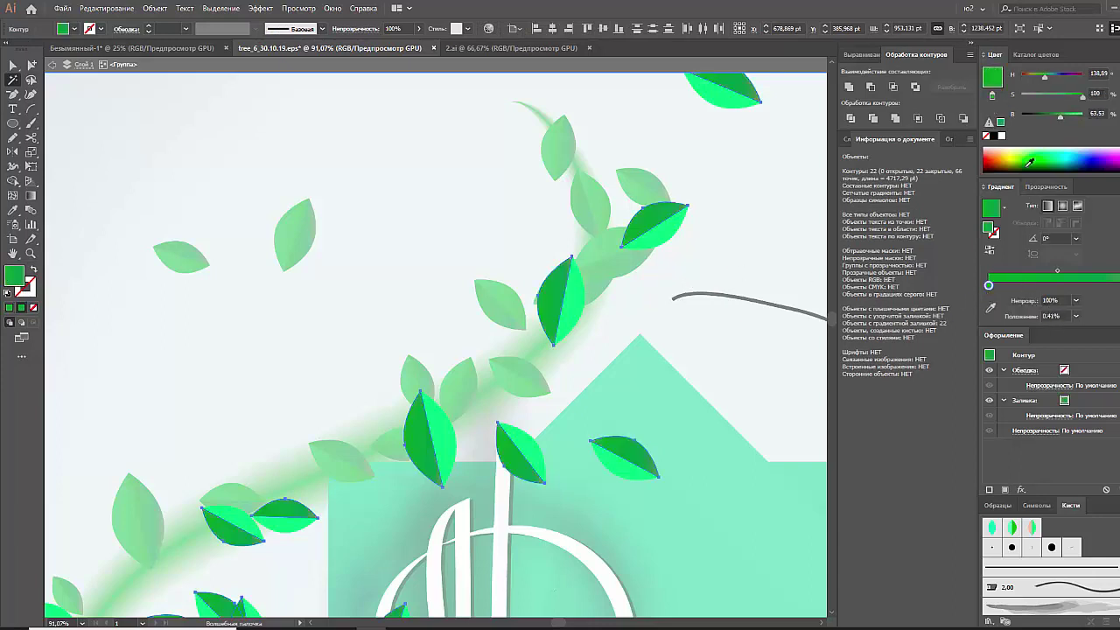
{"action": "left_click", "coordinate": [1075, 118]}
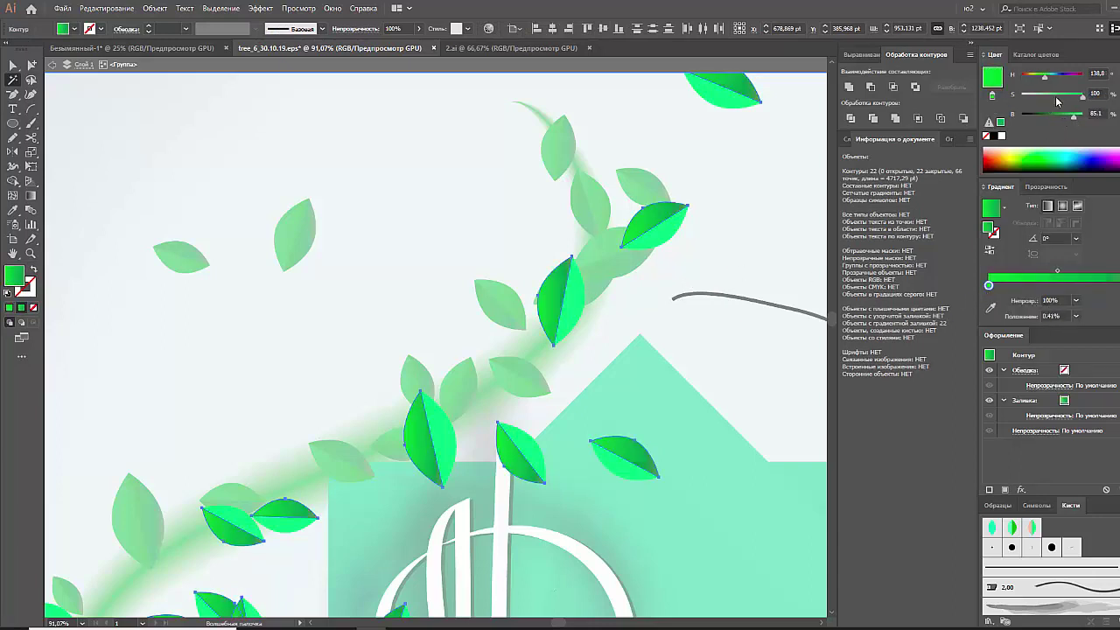
{"action": "left_click", "coordinate": [1055, 97]}
{"action": "left_click_drag", "start_coordinate": [1054, 96], "coordinate": [1037, 97]}
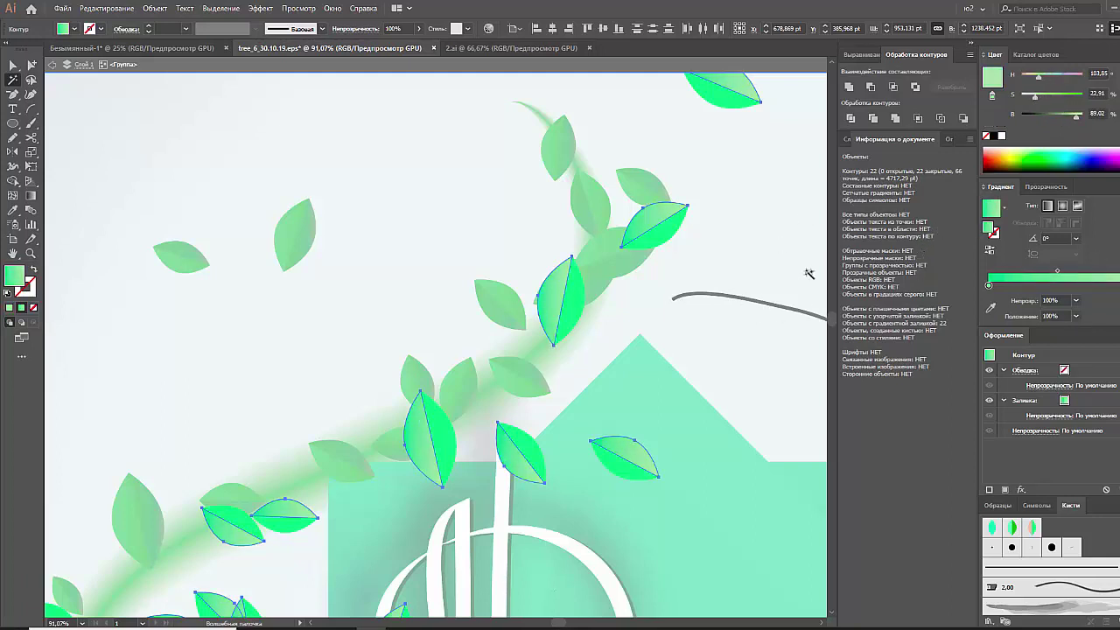
{"action": "left_click", "coordinate": [1074, 238]}
{"action": "left_click", "coordinate": [1095, 303]}
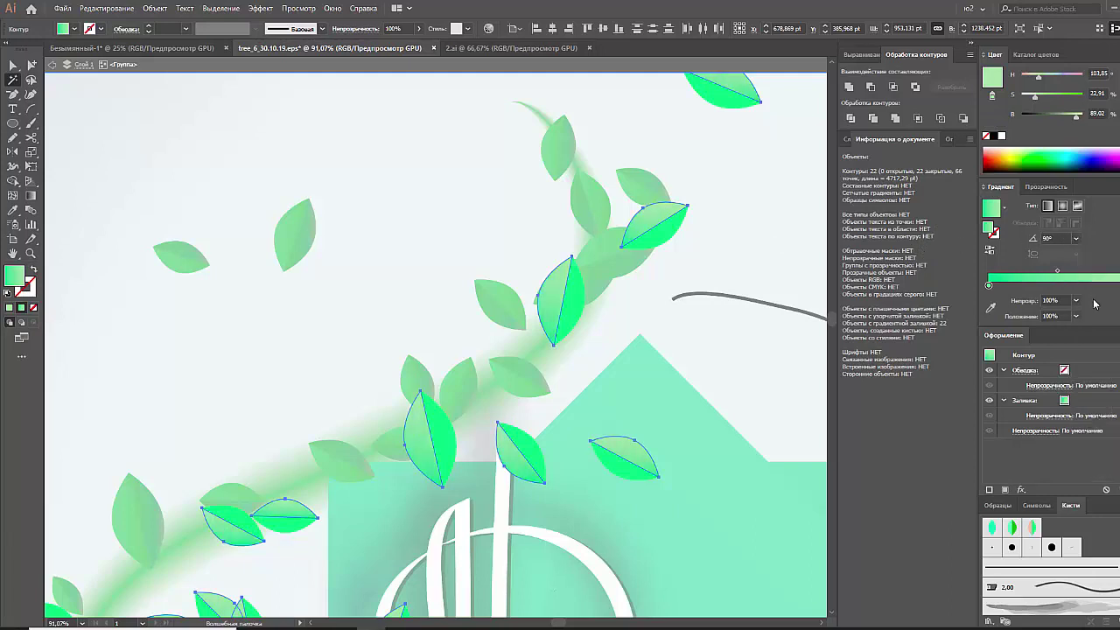
{"action": "left_click_drag", "start_coordinate": [1058, 272], "coordinate": [1070, 271]}
Adjust the gradient green's saturation and brightness, previewing the leaves between tweaks
{"action": "left_click", "coordinate": [1061, 95]}
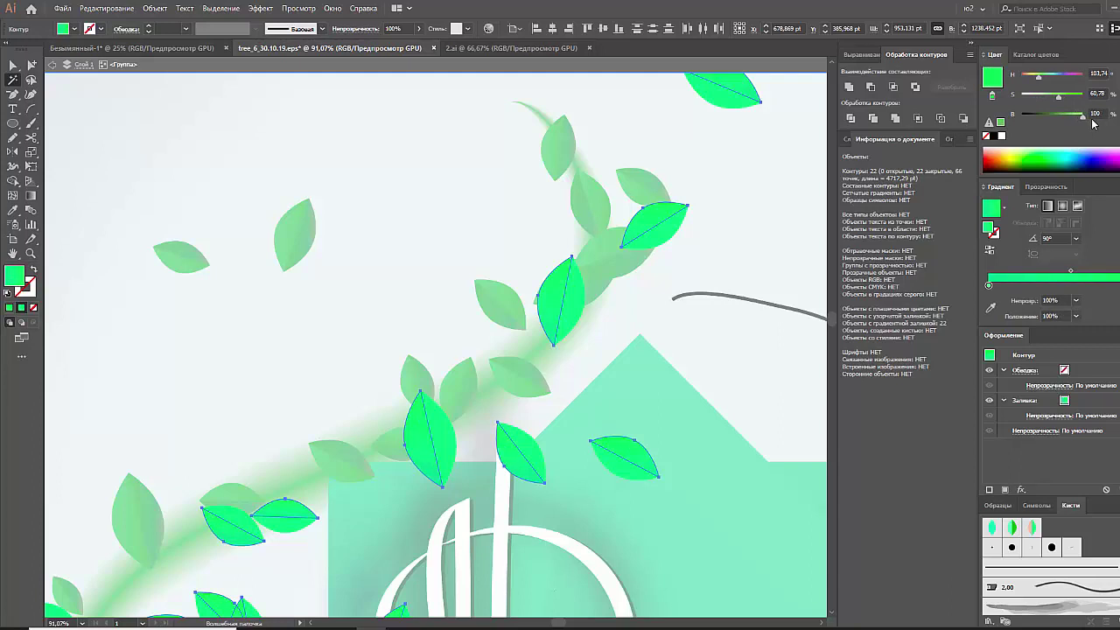
{"action": "left_click", "coordinate": [1044, 96]}
{"action": "left_click", "coordinate": [760, 244]}
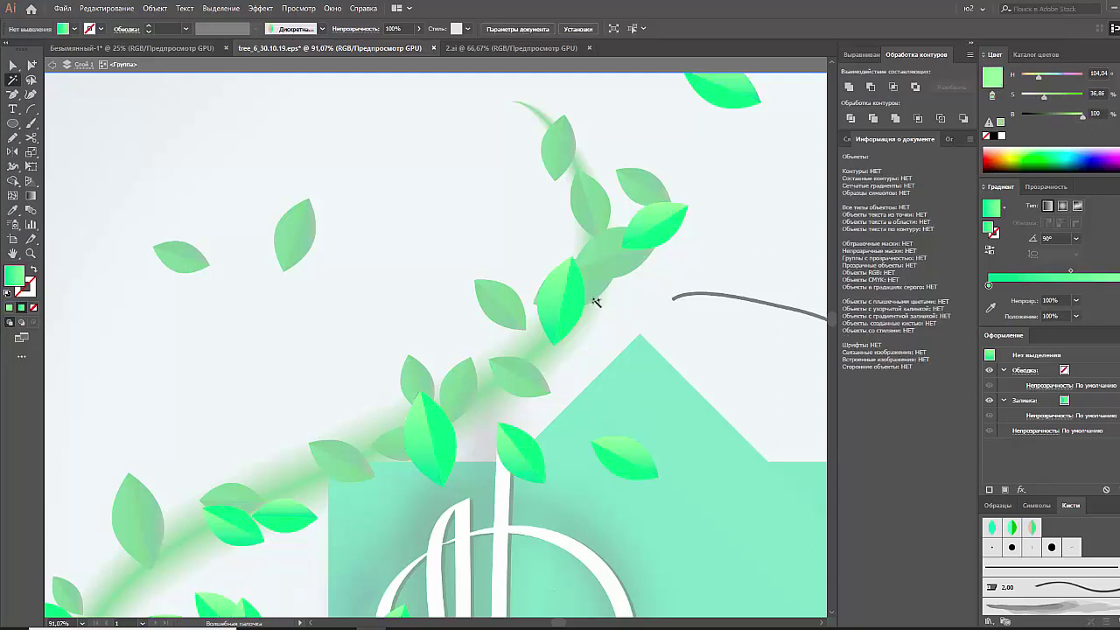
{"action": "left_click", "coordinate": [580, 306]}
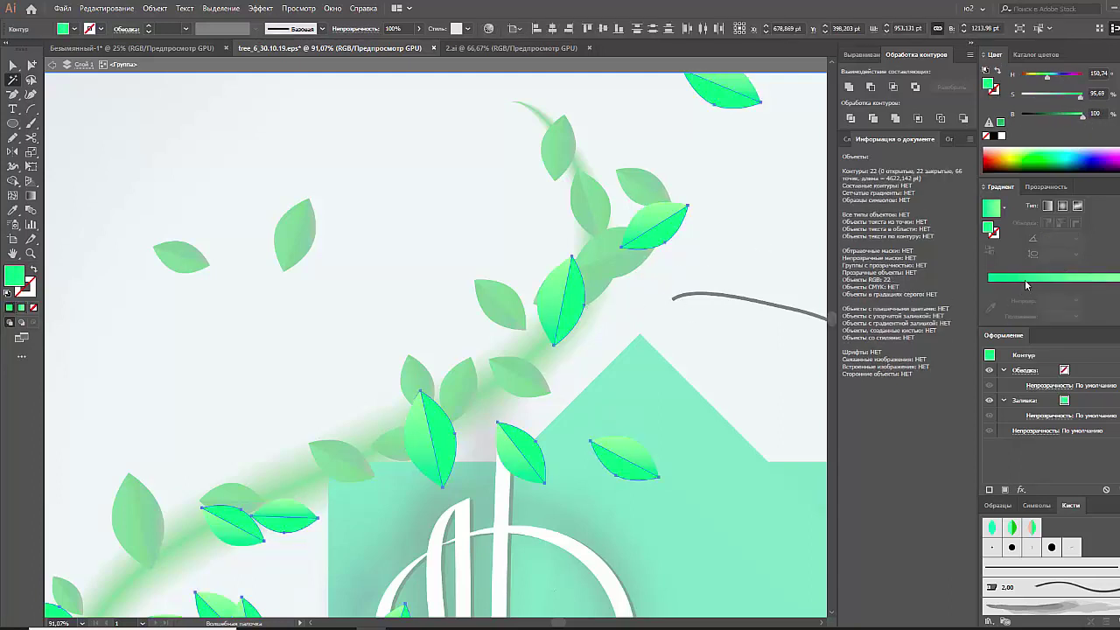
{"action": "left_click", "coordinate": [1064, 116]}
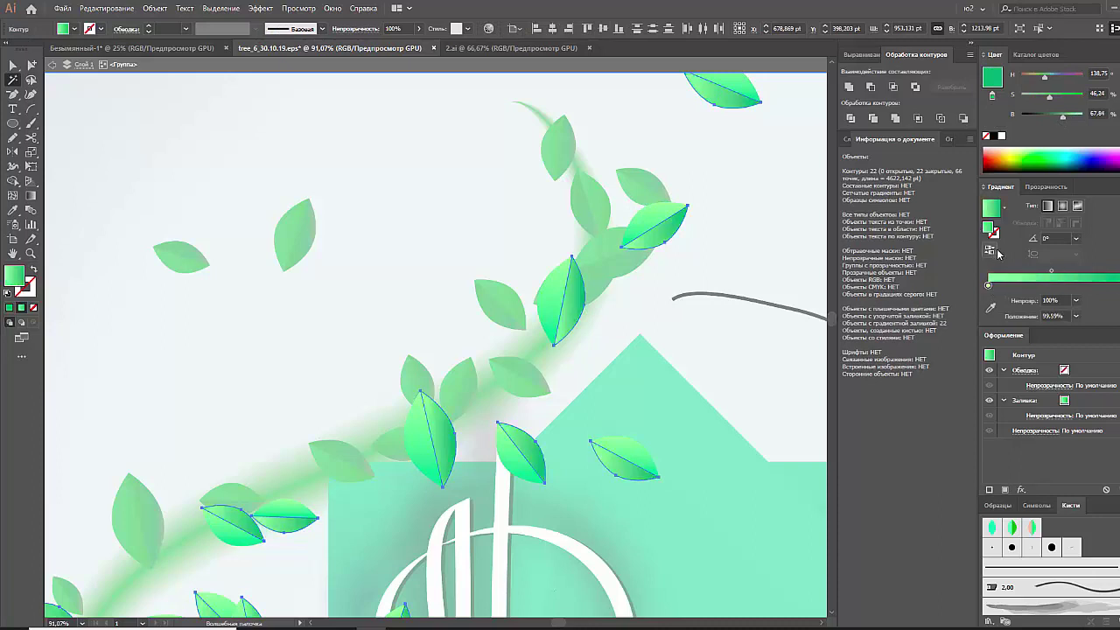
{"action": "left_click", "coordinate": [722, 271]}
{"action": "left_click", "coordinate": [573, 310]}
Move the right gradient stop to the end and exit the isolated group
{"action": "left_click_drag", "start_coordinate": [1090, 293], "coordinate": [1096, 293]}
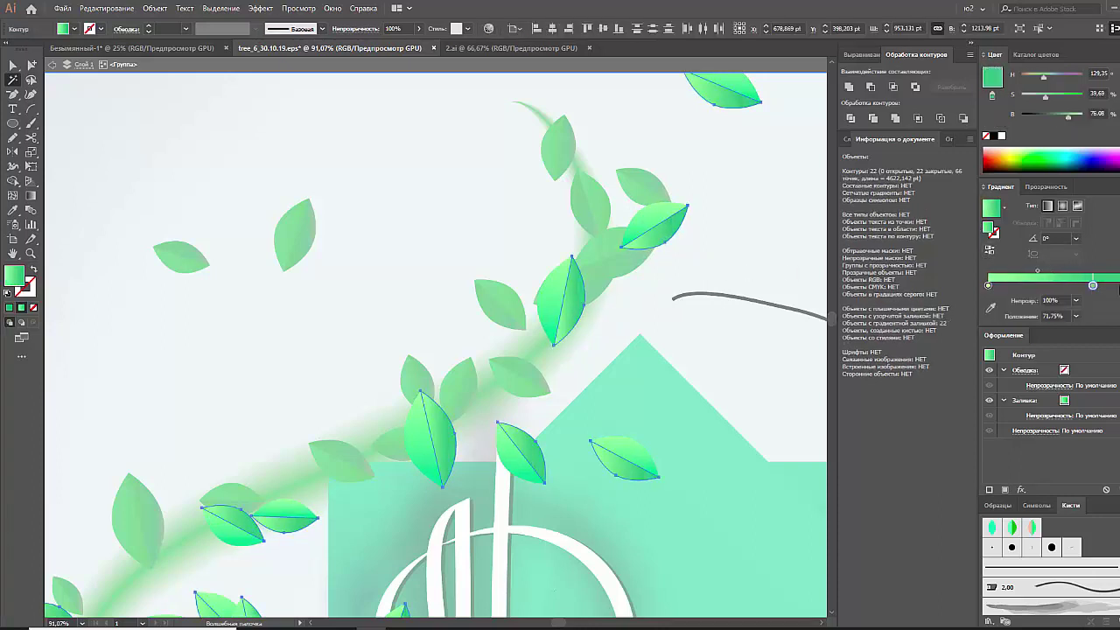
{"action": "left_click", "coordinate": [794, 280]}
{"action": "left_click", "coordinate": [579, 309]}
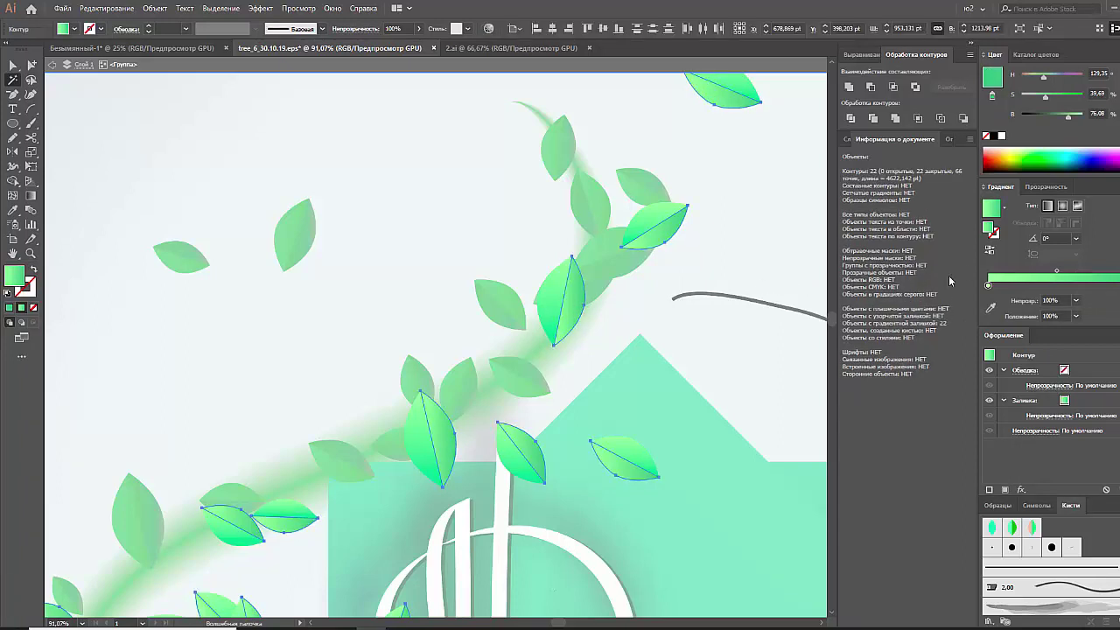
{"action": "left_click", "coordinate": [722, 279]}
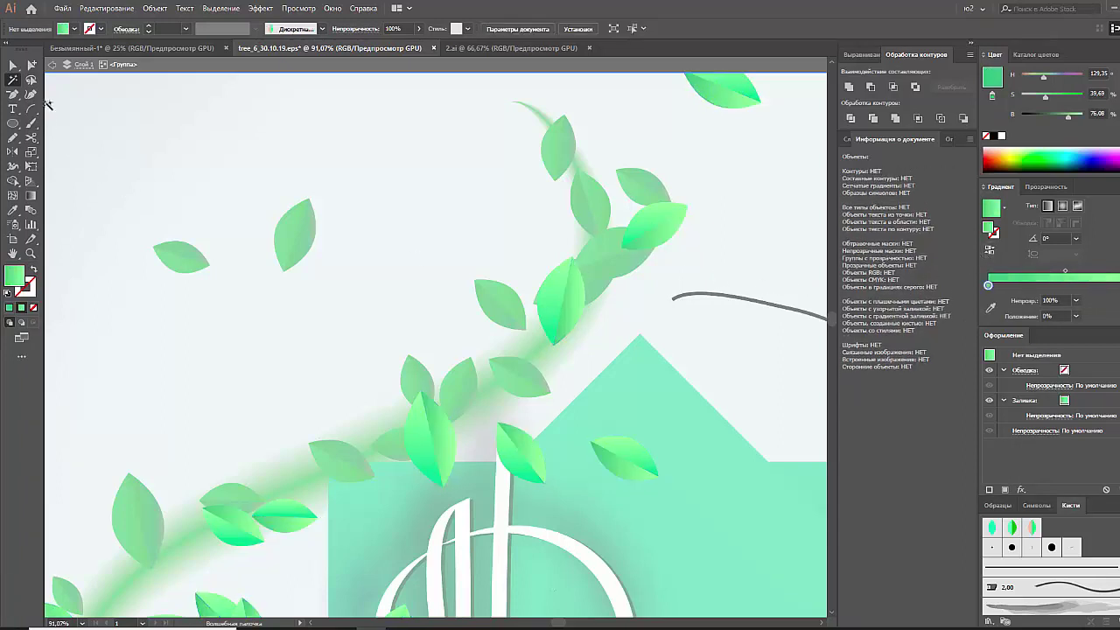
{"action": "left_click", "coordinate": [14, 65]}
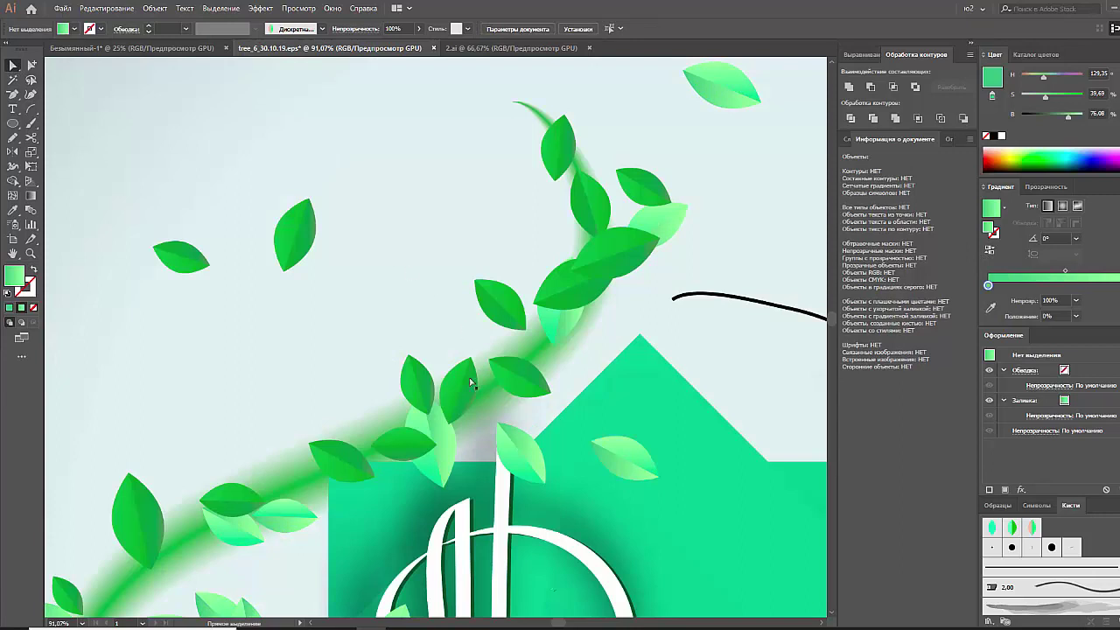
Fit the artboard and nudge the light green leaf group along the swoosh
{"action": "key", "text": "ctrl+0"}
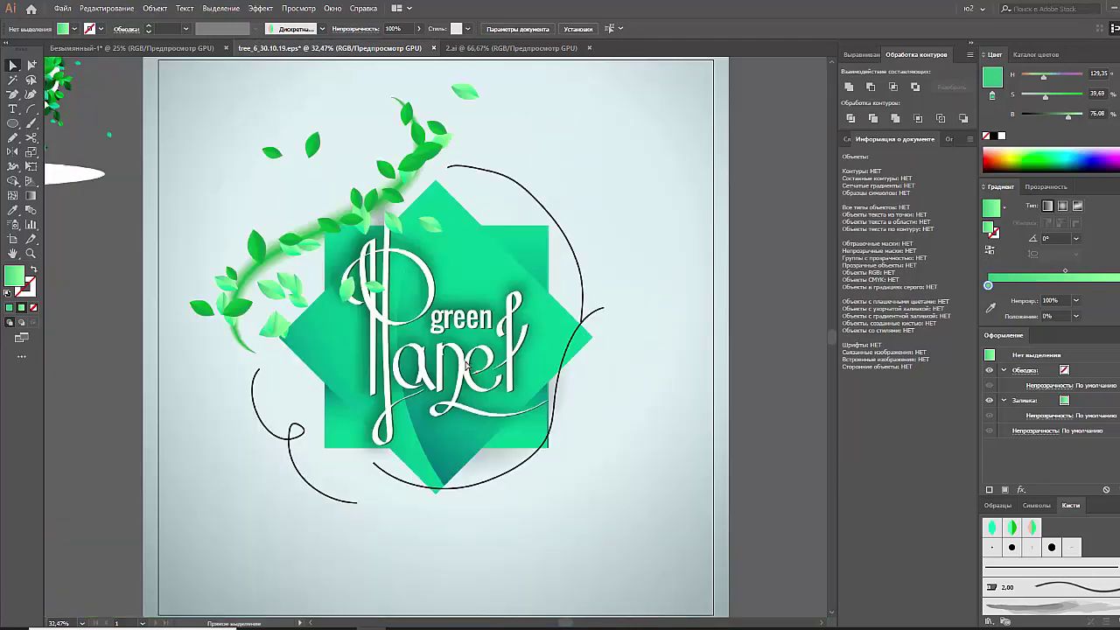
{"action": "scroll", "coordinate": [424, 235], "scroll_direction": "up", "scroll_amount": 2}
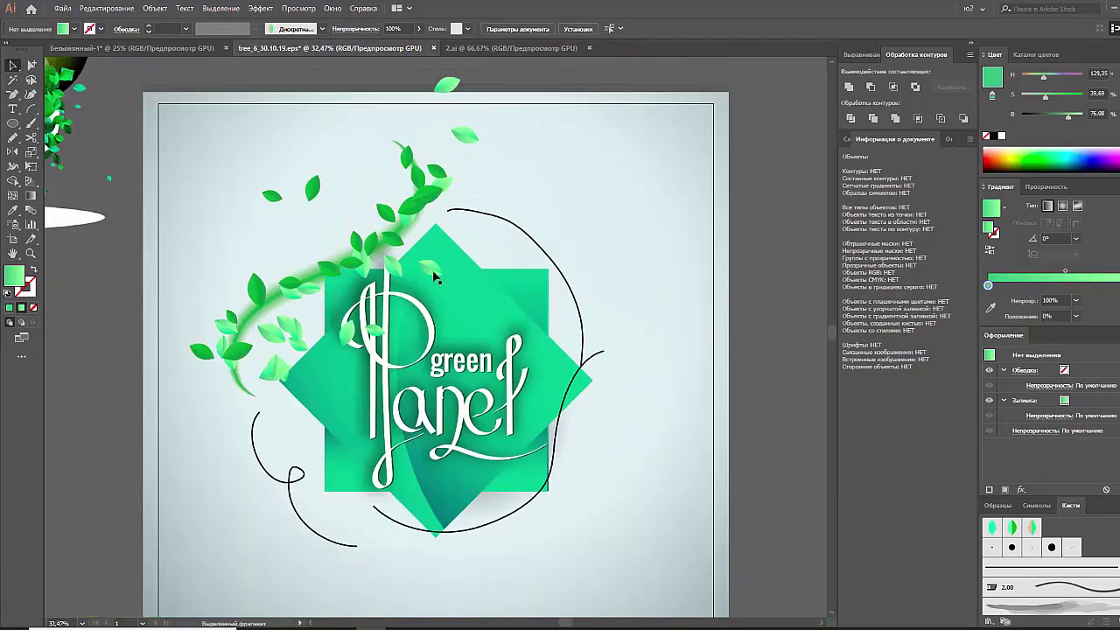
{"action": "left_click", "coordinate": [433, 271]}
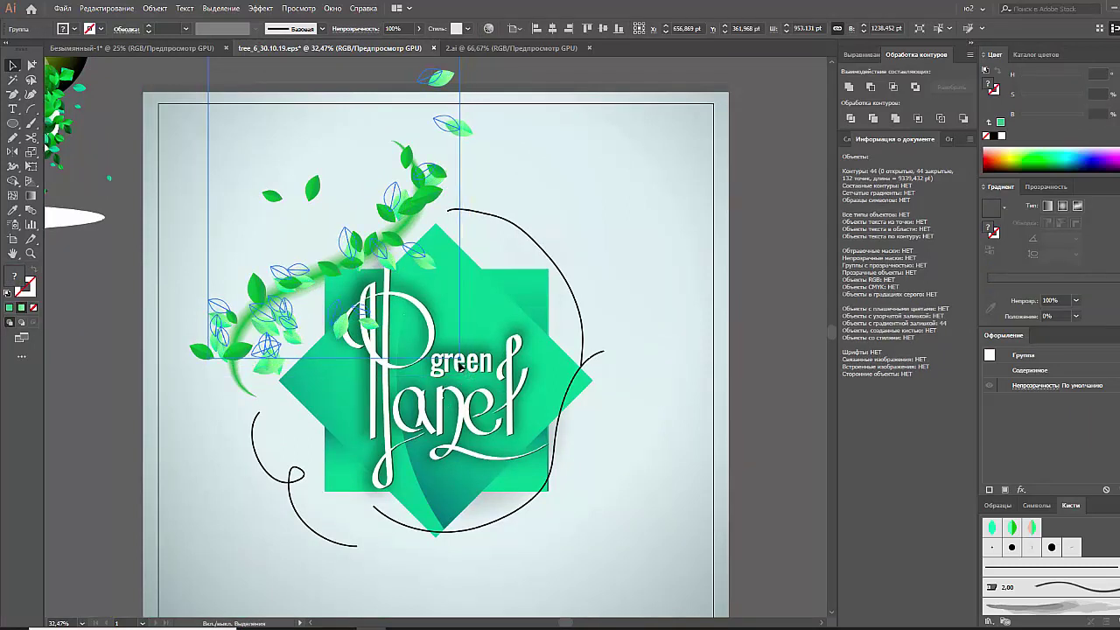
{"action": "left_click_drag", "start_coordinate": [432, 181], "coordinate": [426, 191]}
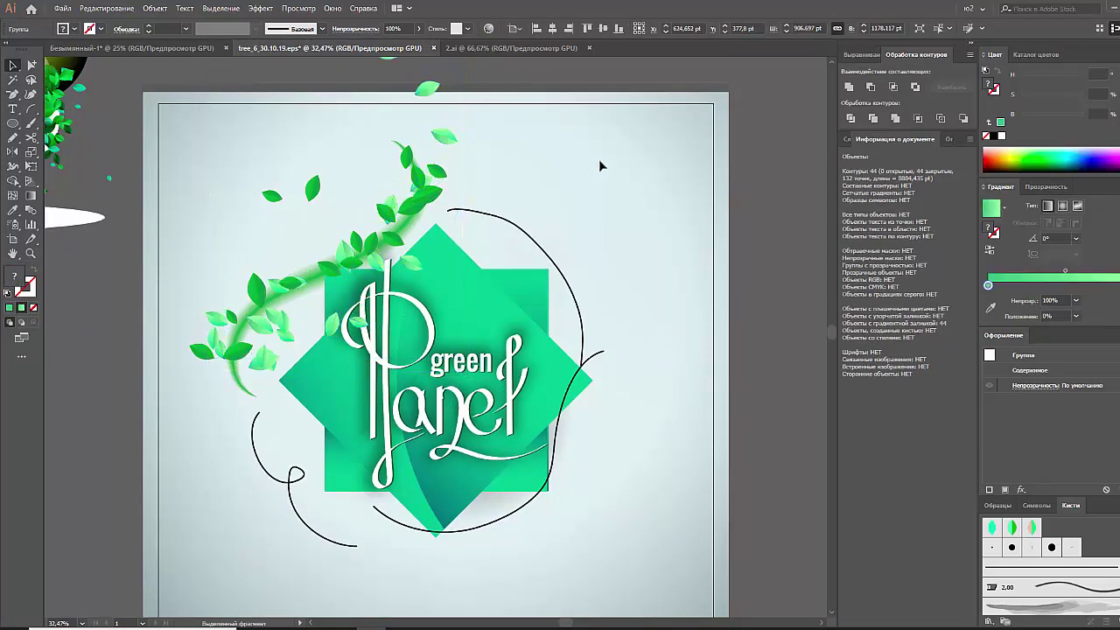
Isolate the leaf group and move a vertical leaf up-right onto the swoosh
{"action": "scroll", "coordinate": [598, 159], "scroll_direction": "up", "scroll_amount": 1}
{"action": "right_click", "coordinate": [303, 395]}
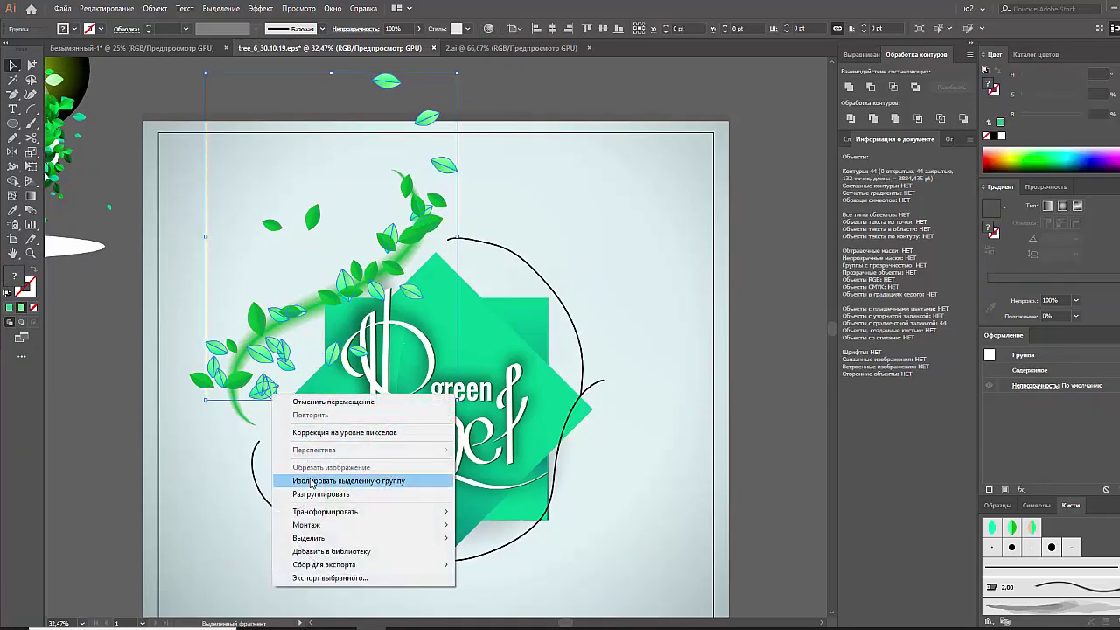
{"action": "left_click", "coordinate": [348, 480]}
{"action": "left_click", "coordinate": [241, 353]}
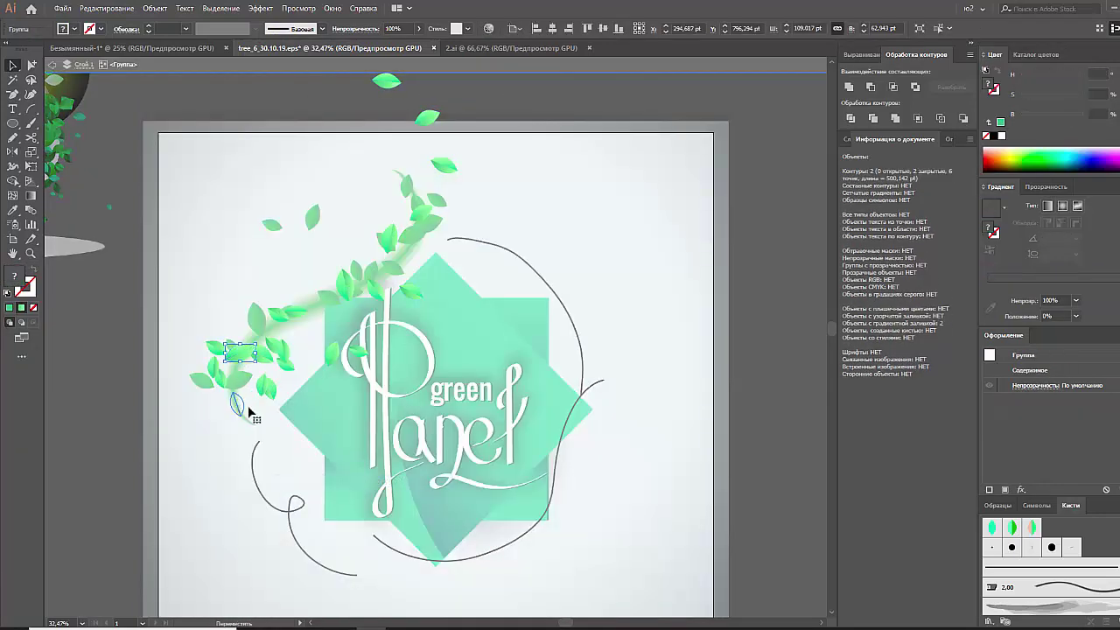
{"action": "left_click_drag", "start_coordinate": [267, 390], "coordinate": [308, 292]}
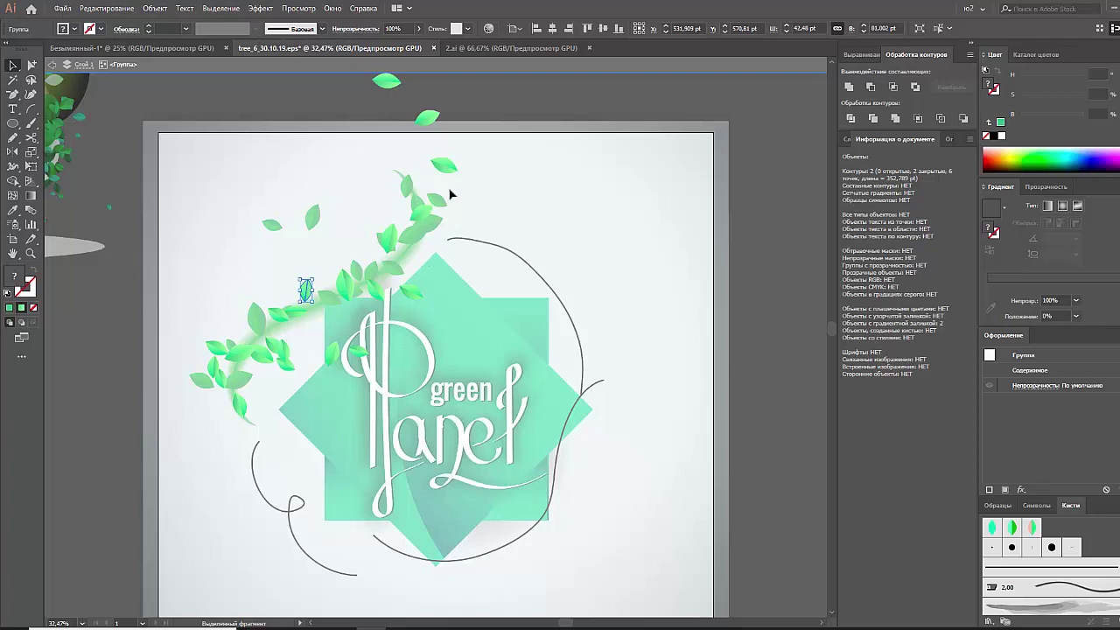
{"action": "mouse_move", "coordinate": [429, 261]}
{"action": "left_mouse_down"}
{"action": "mouse_move", "coordinate": [286, 278]}
{"action": "mouse_move", "coordinate": [262, 265]}
{"action": "left_mouse_up"}
{"action": "left_click", "coordinate": [426, 124]}
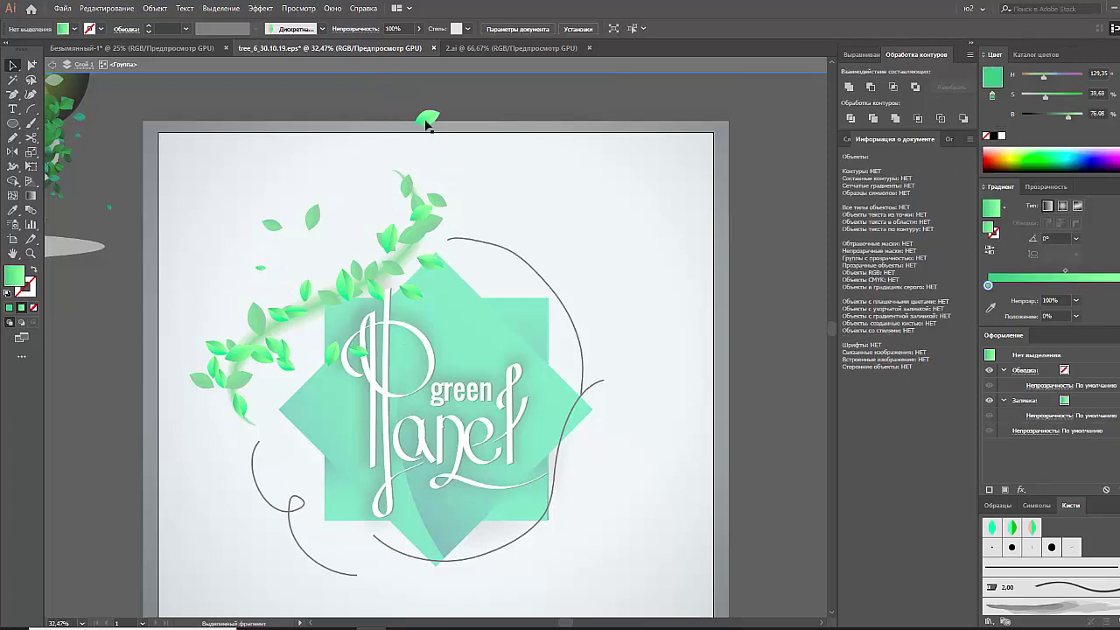
Move the small leaves near the letter P up onto the swoosh
{"action": "left_click", "coordinate": [324, 335]}
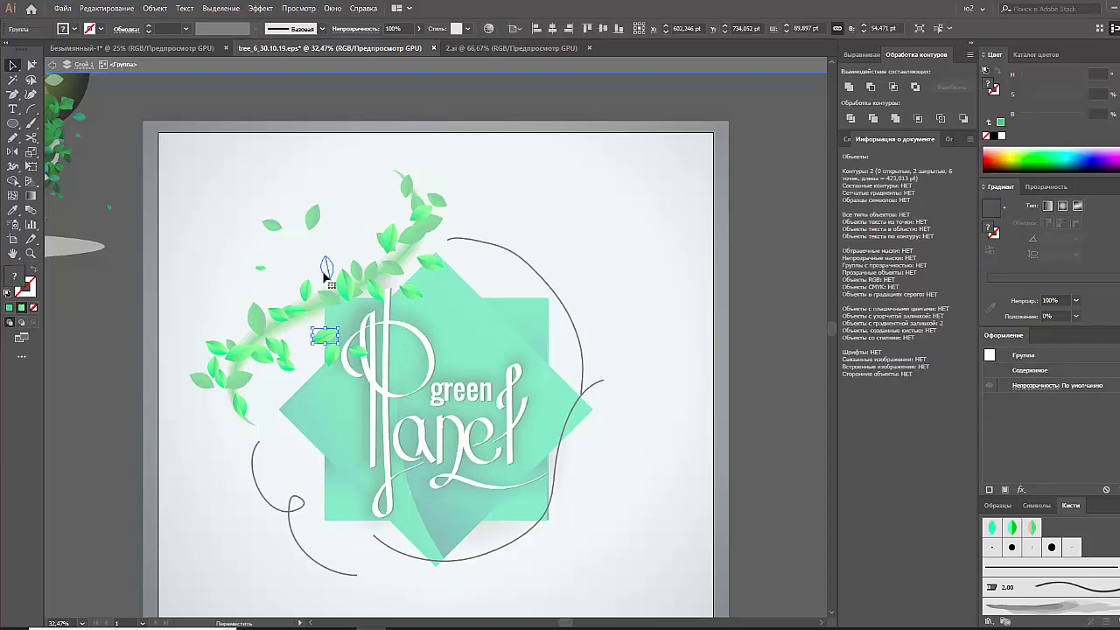
{"action": "left_click_drag", "start_coordinate": [326, 276], "coordinate": [326, 276]}
{"action": "left_click", "coordinate": [250, 391]}
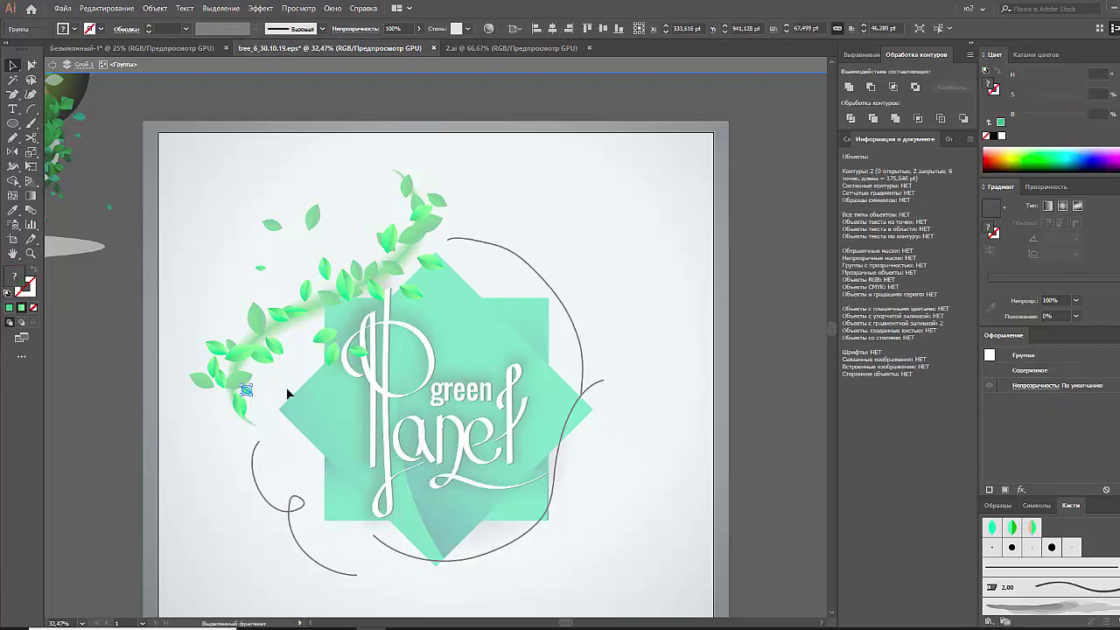
{"action": "left_click", "coordinate": [302, 367]}
{"action": "left_click", "coordinate": [312, 350], "text": "shift"}
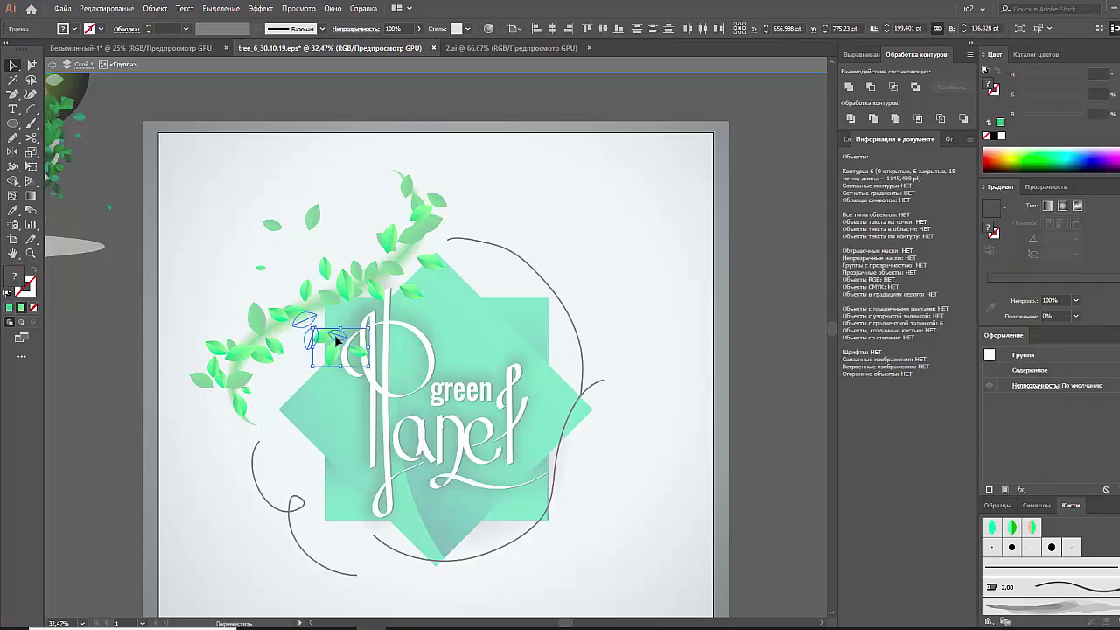
{"action": "left_click_drag", "start_coordinate": [337, 339], "coordinate": [338, 340]}
{"action": "left_click", "coordinate": [345, 364]}
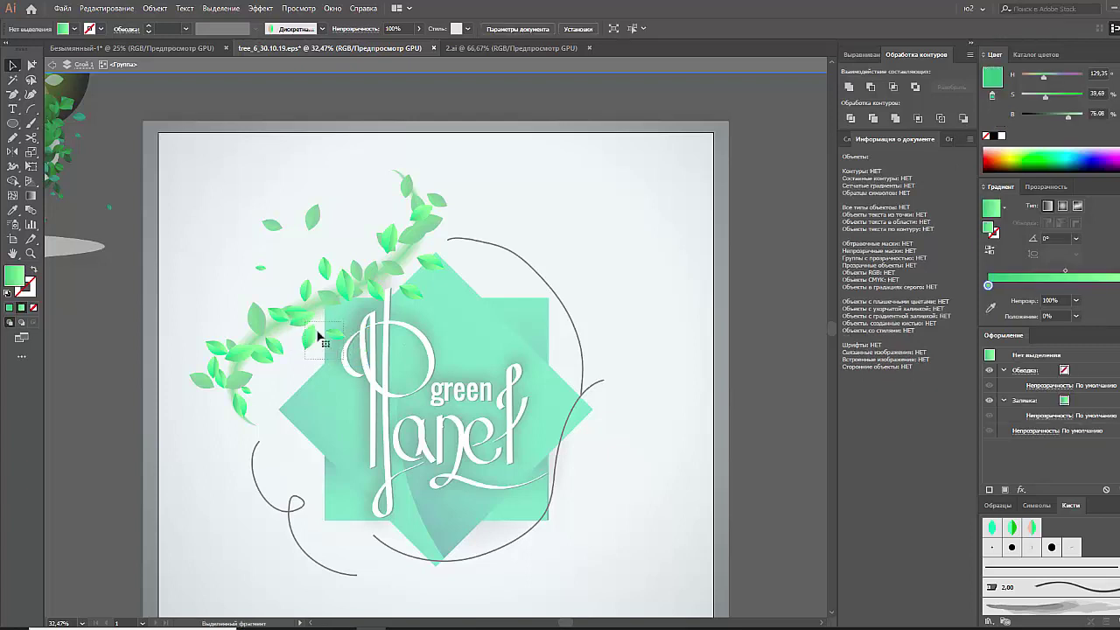
Move a leaf toward the swoosh's upper end and exit isolation
{"action": "left_click", "coordinate": [317, 335]}
{"action": "left_click", "coordinate": [360, 353]}
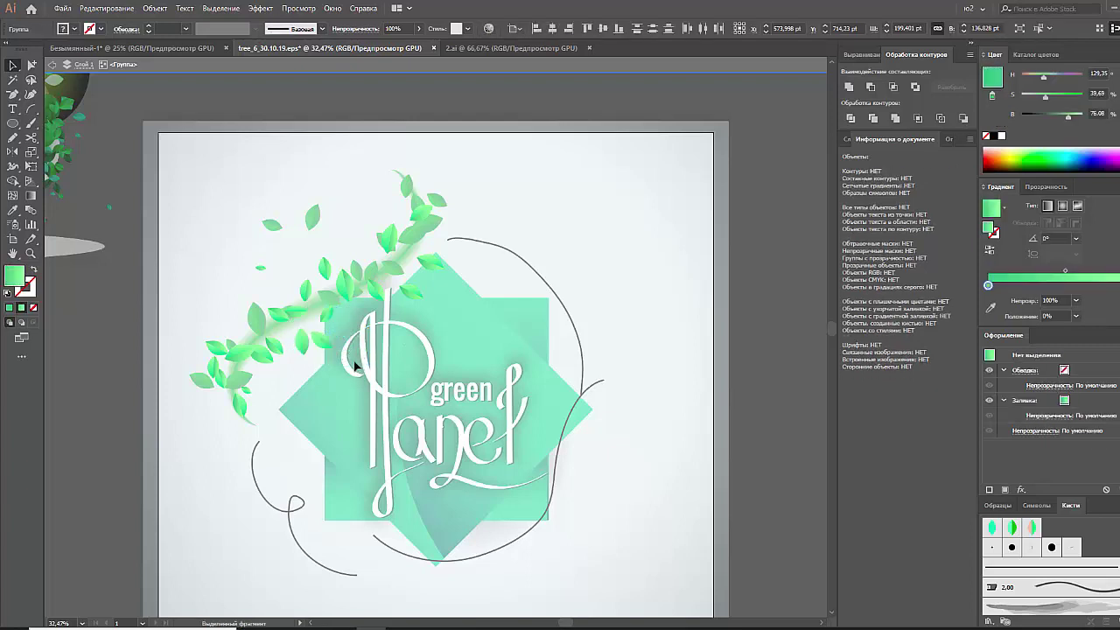
{"action": "left_click", "coordinate": [426, 303]}
{"action": "left_click_drag", "start_coordinate": [411, 291], "coordinate": [448, 243]}
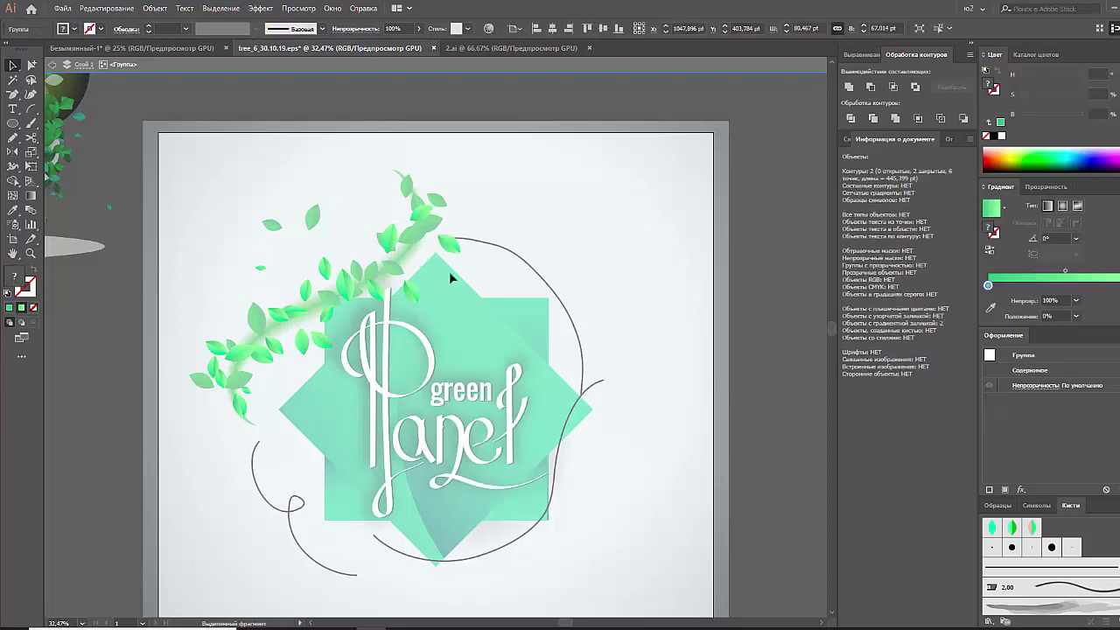
{"action": "double_click", "coordinate": [507, 219]}
Re-isolate the leaf group and select a single leaf in the cluster
{"action": "left_click", "coordinate": [424, 238]}
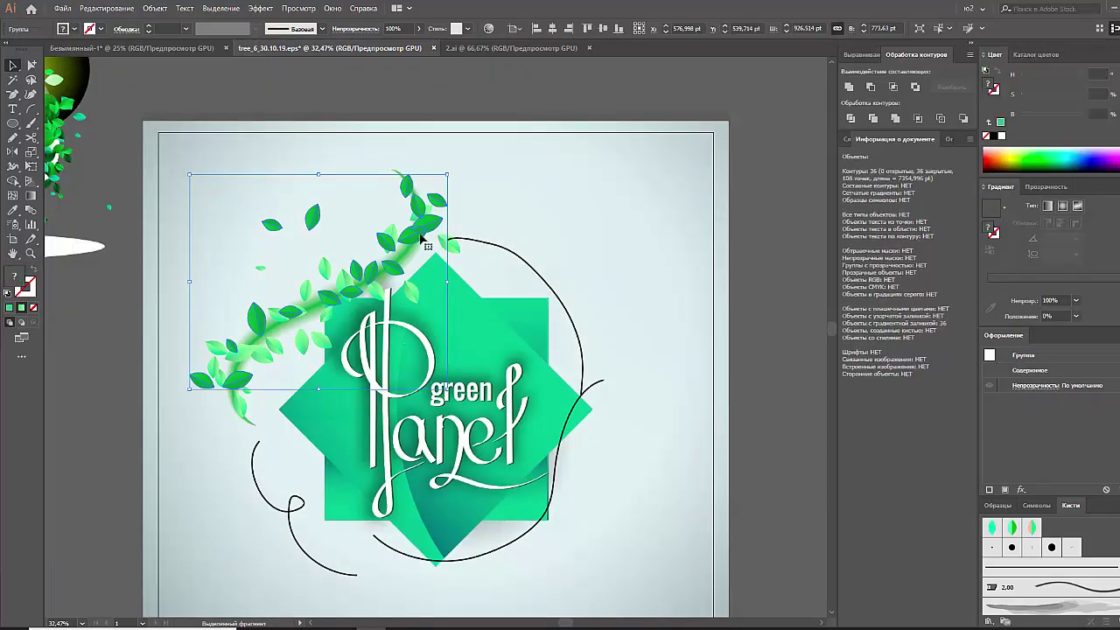
{"action": "right_click", "coordinate": [424, 238]}
{"action": "left_click", "coordinate": [472, 318]}
{"action": "double_click", "coordinate": [420, 238]}
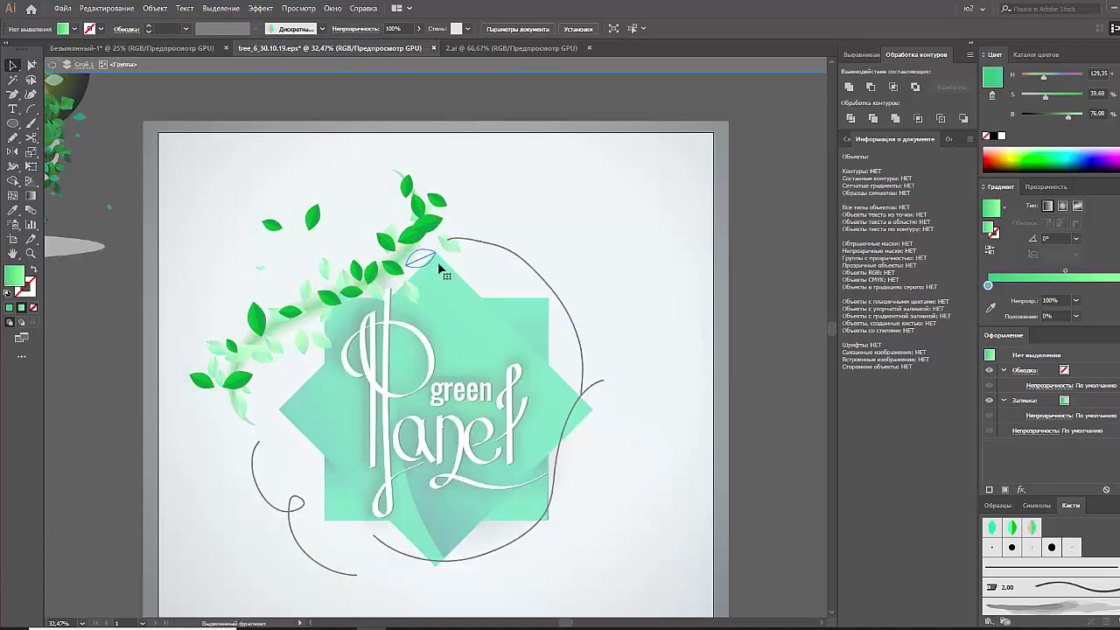
{"action": "left_click", "coordinate": [427, 267]}
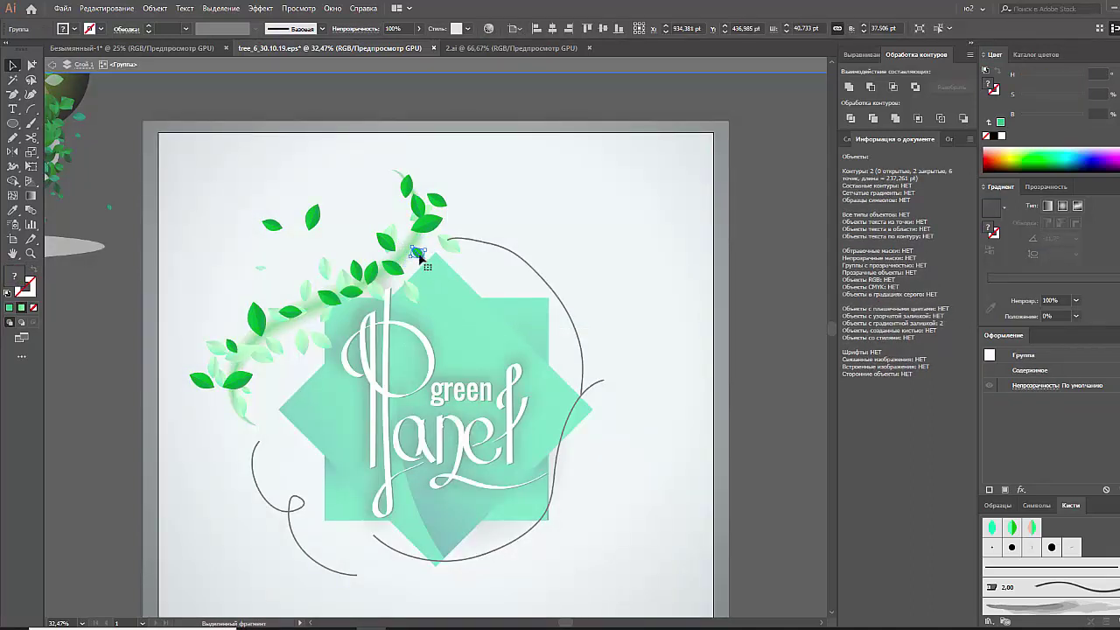
Rotate the whole leaf group slightly around its centre
{"action": "double_click", "coordinate": [519, 221]}
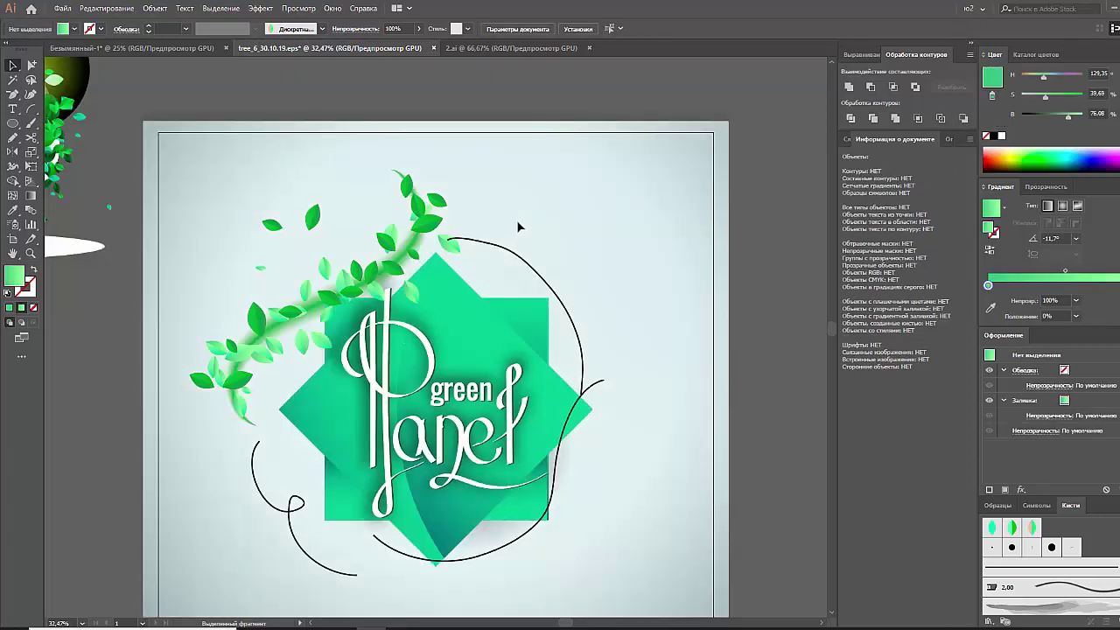
{"action": "left_click", "coordinate": [455, 252]}
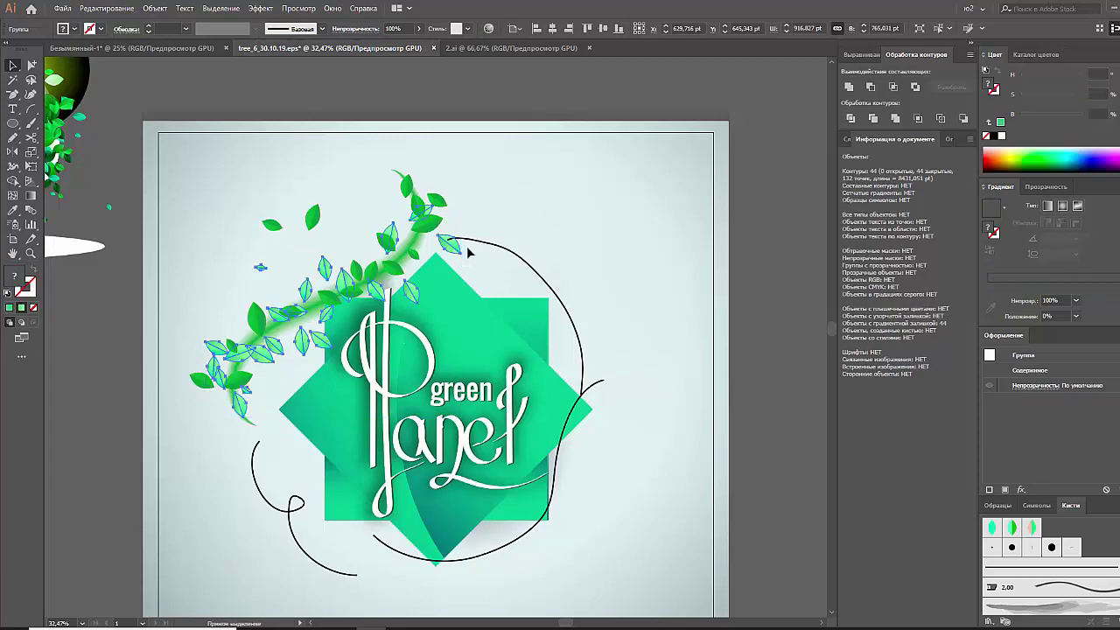
{"action": "mouse_move", "coordinate": [464, 202]}
{"action": "left_mouse_down"}
{"action": "mouse_move", "coordinate": [446, 201]}
{"action": "mouse_move", "coordinate": [454, 213]}
{"action": "left_mouse_up"}
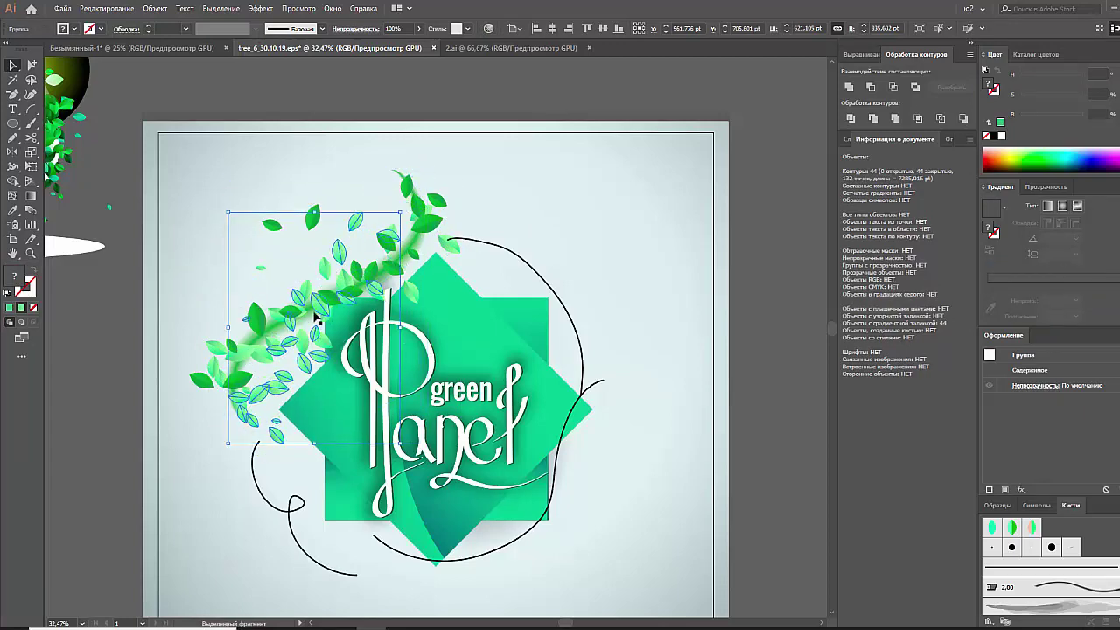
{"action": "left_click_drag", "start_coordinate": [479, 157], "coordinate": [508, 189]}
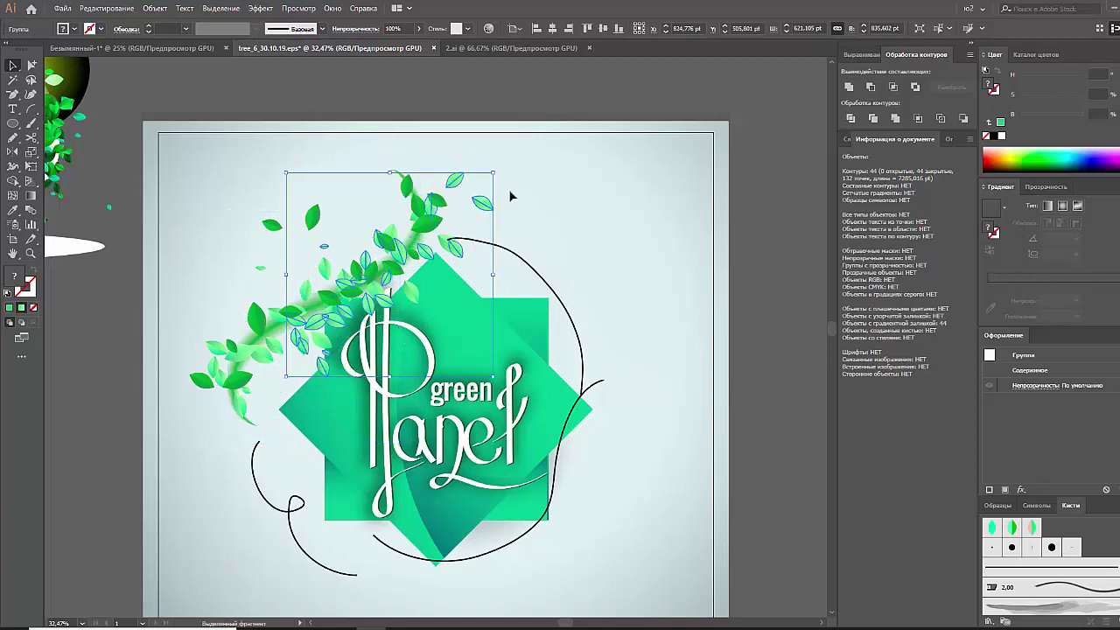
Magic Wand-select similar leaves and brighten and saturate both gradient stops
{"action": "right_click", "coordinate": [484, 203]}
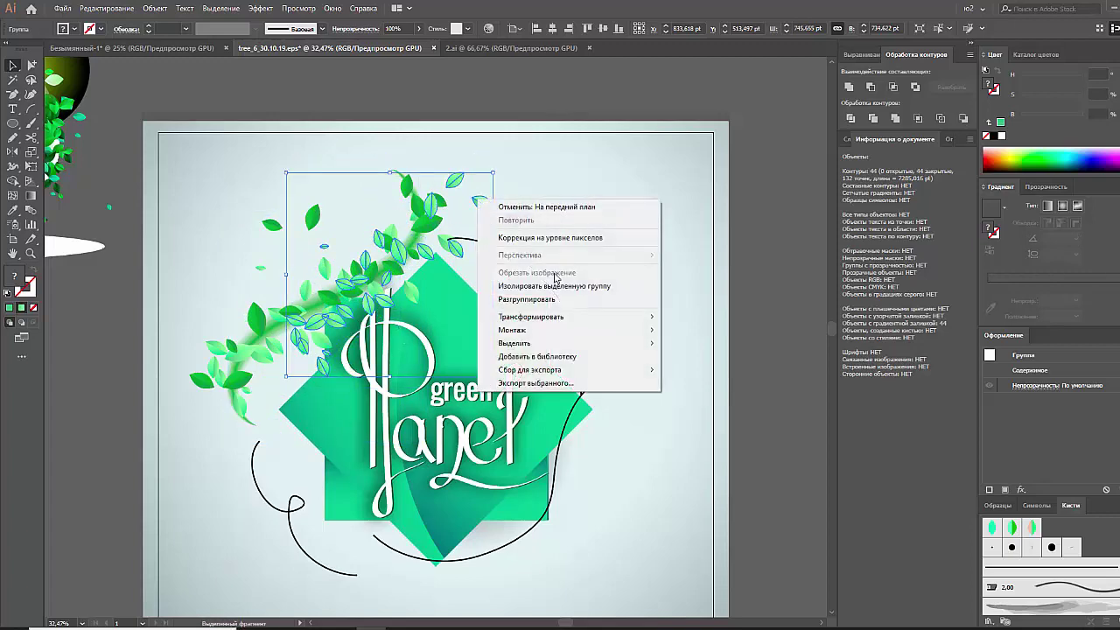
{"action": "left_click", "coordinate": [542, 283]}
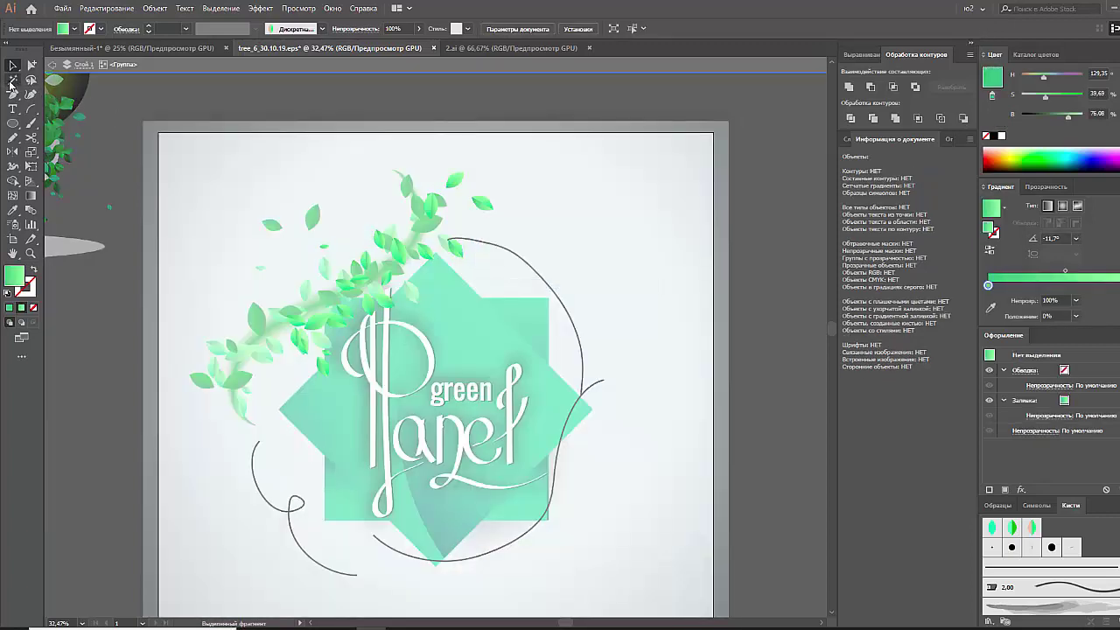
{"action": "left_click", "coordinate": [12, 79]}
{"action": "left_click", "coordinate": [456, 182]}
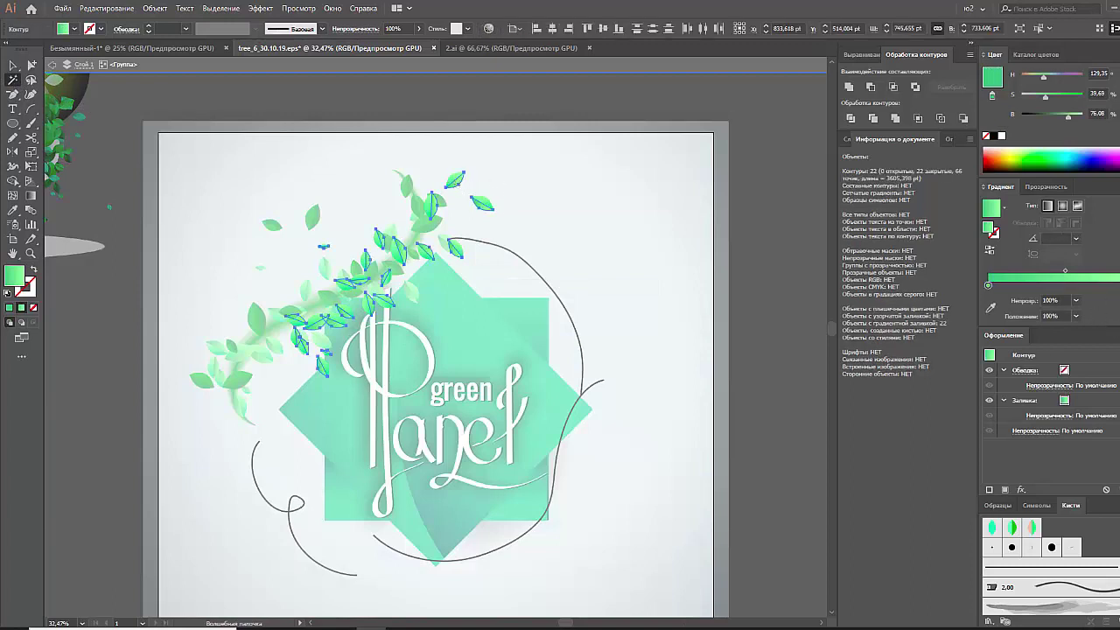
{"action": "left_click_drag", "start_coordinate": [1068, 116], "coordinate": [1083, 81]}
{"action": "left_click", "coordinate": [1062, 100]}
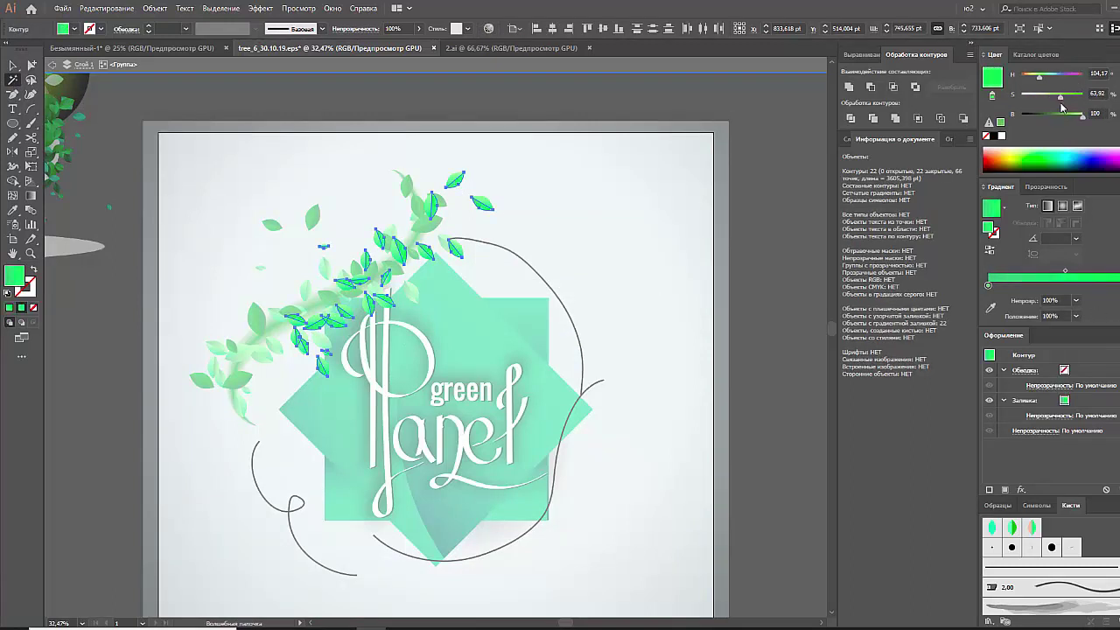
{"action": "left_click", "coordinate": [989, 285]}
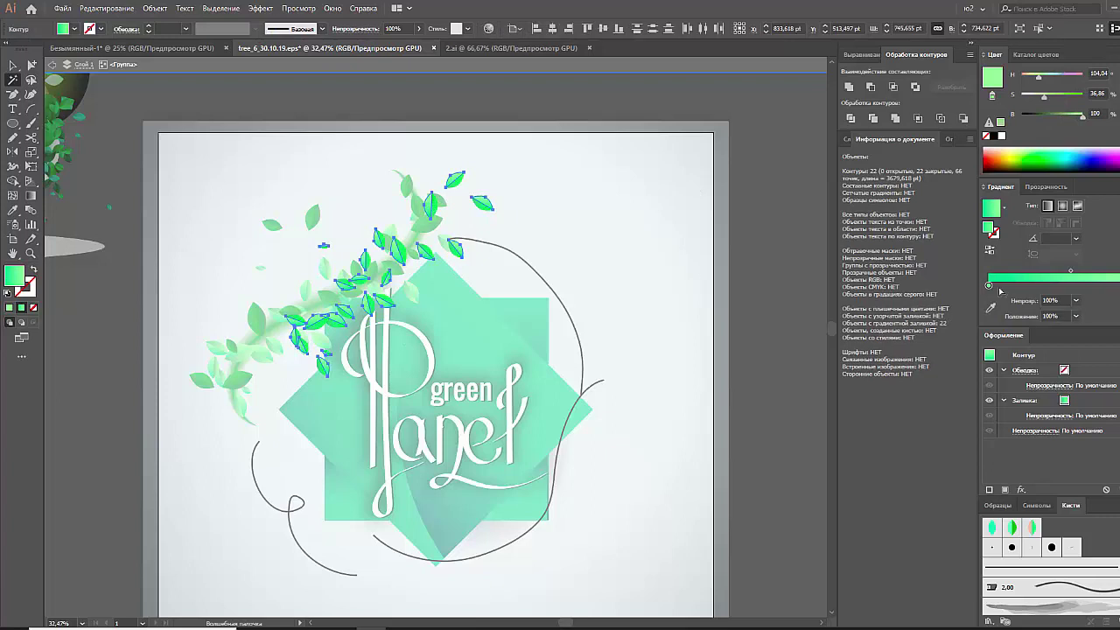
{"action": "left_click", "coordinate": [1072, 98]}
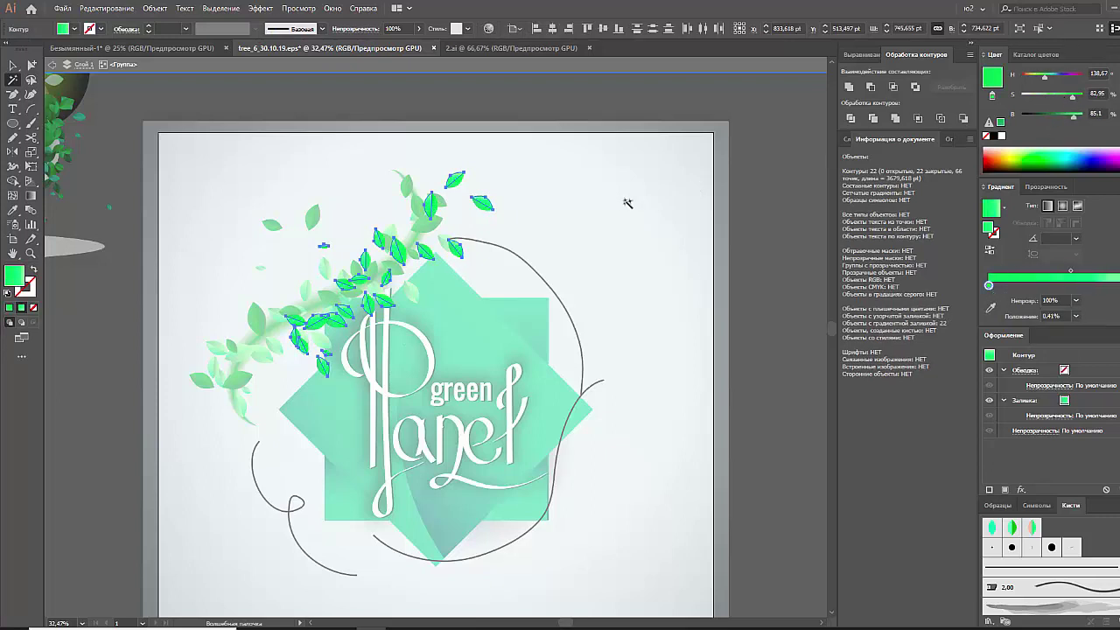
Deselect the recoloured leaves, exit isolation and select the whole leaf group
{"action": "left_click", "coordinate": [627, 203]}
{"action": "left_click", "coordinate": [13, 67]}
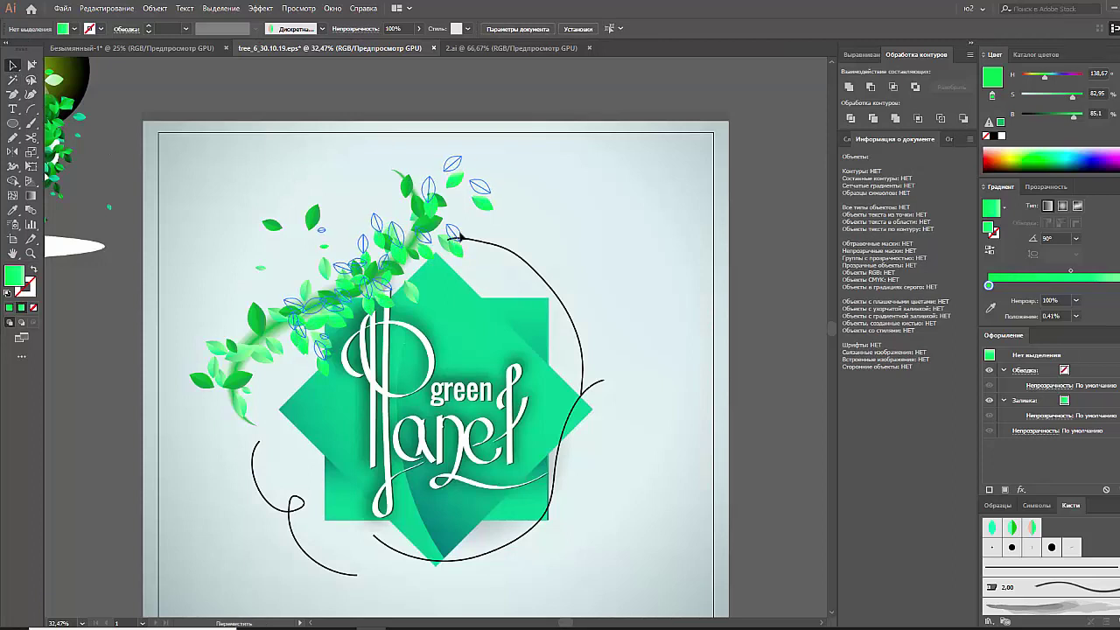
{"action": "left_click", "coordinate": [243, 333]}
{"action": "left_click", "coordinate": [259, 331]}
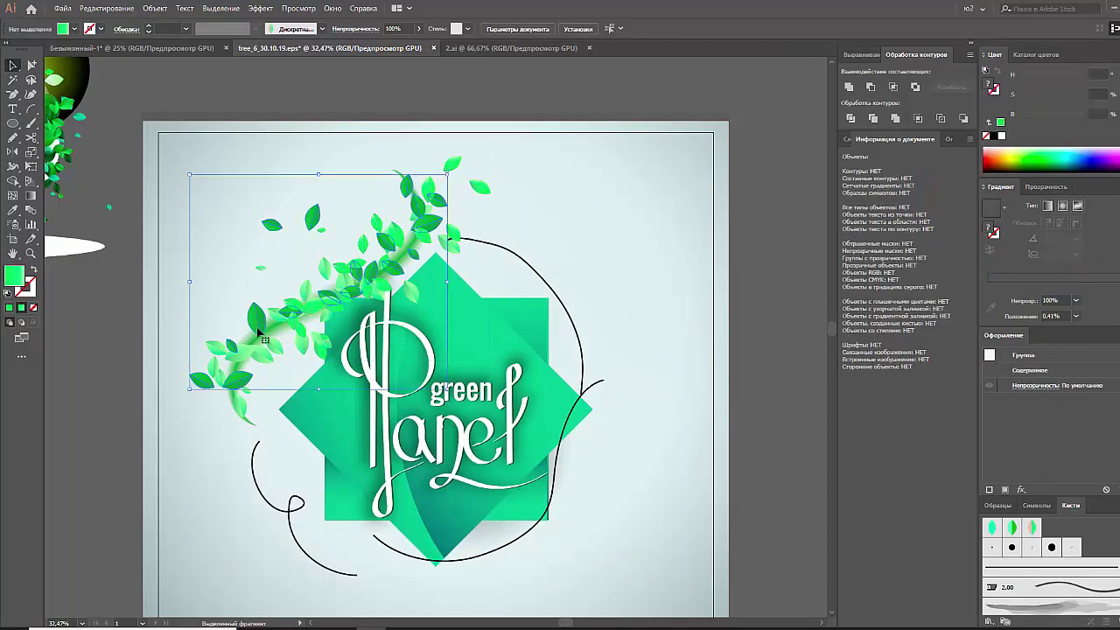
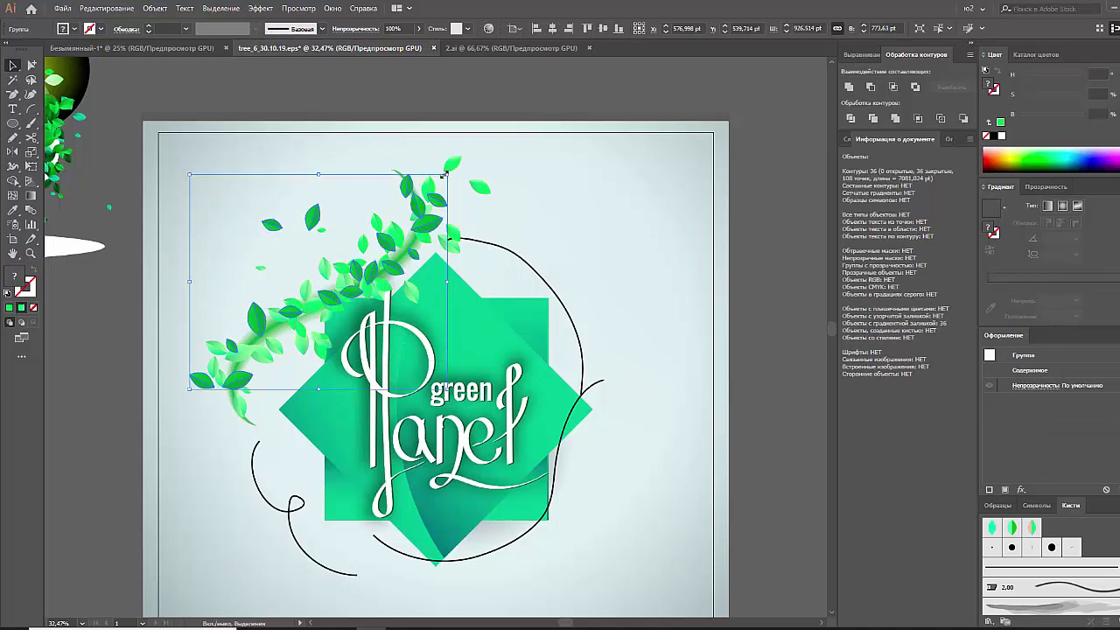
Shrink the upper-left leaf group, reflect it vertically, and rotate it
{"action": "left_click_drag", "start_coordinate": [445, 174], "coordinate": [426, 191]}
{"action": "right_click", "coordinate": [409, 225]}
{"action": "mouse_move", "coordinate": [461, 342]}
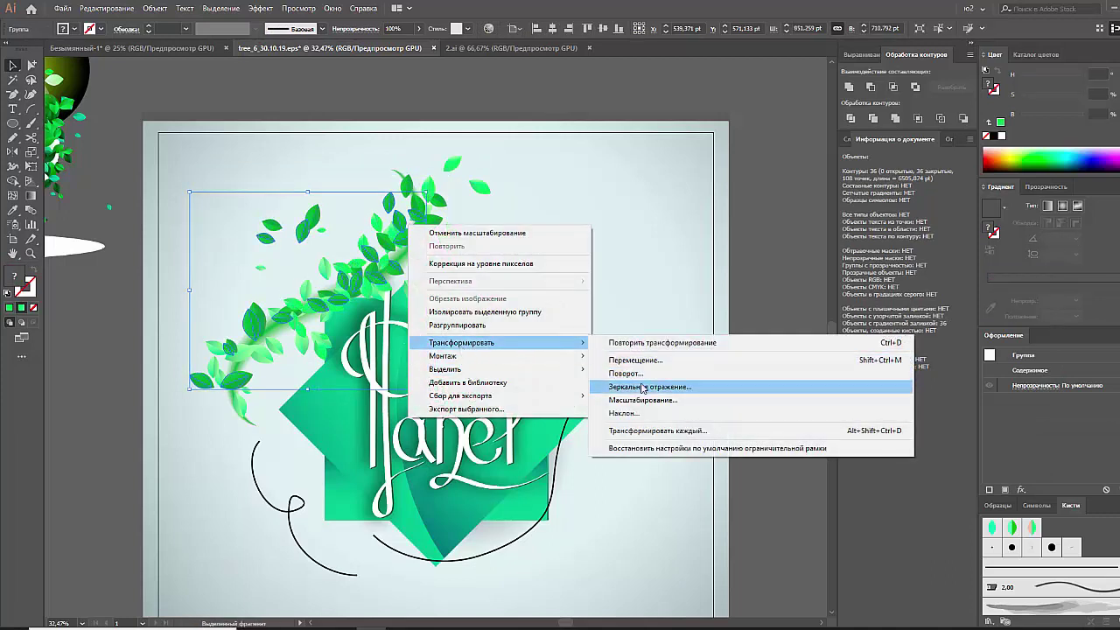
{"action": "left_click", "coordinate": [643, 388]}
{"action": "left_click", "coordinate": [834, 368]}
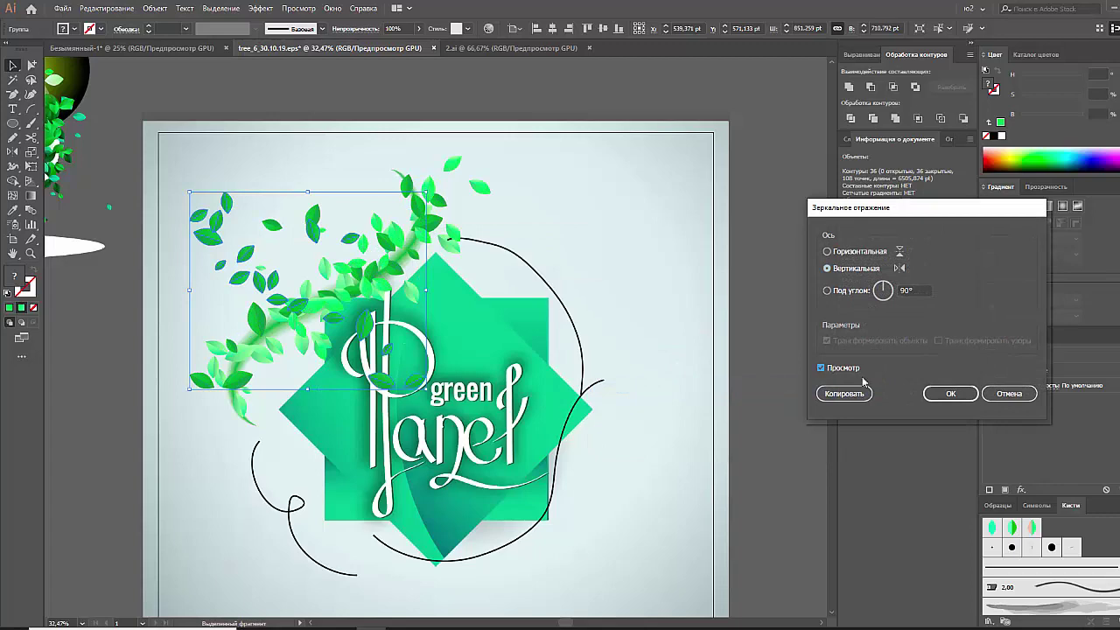
{"action": "left_click", "coordinate": [950, 393]}
{"action": "left_click_drag", "start_coordinate": [420, 179], "coordinate": [426, 210]}
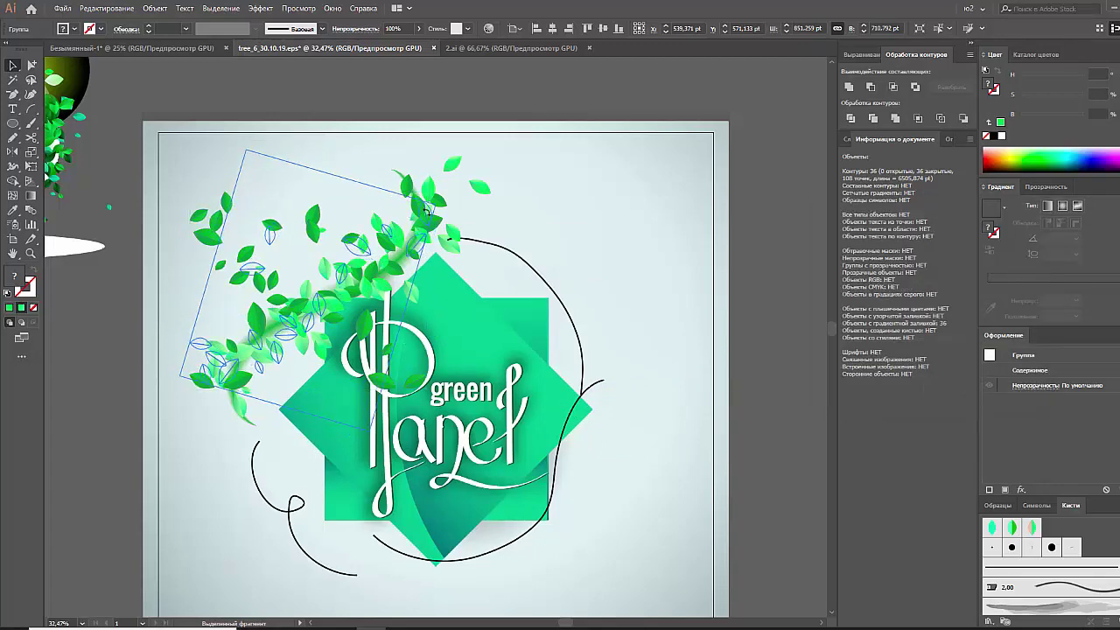
Inside the isolated group, Magic Wand the dark leaves and brighten their green
{"action": "right_click", "coordinate": [315, 308]}
{"action": "left_click", "coordinate": [357, 393]}
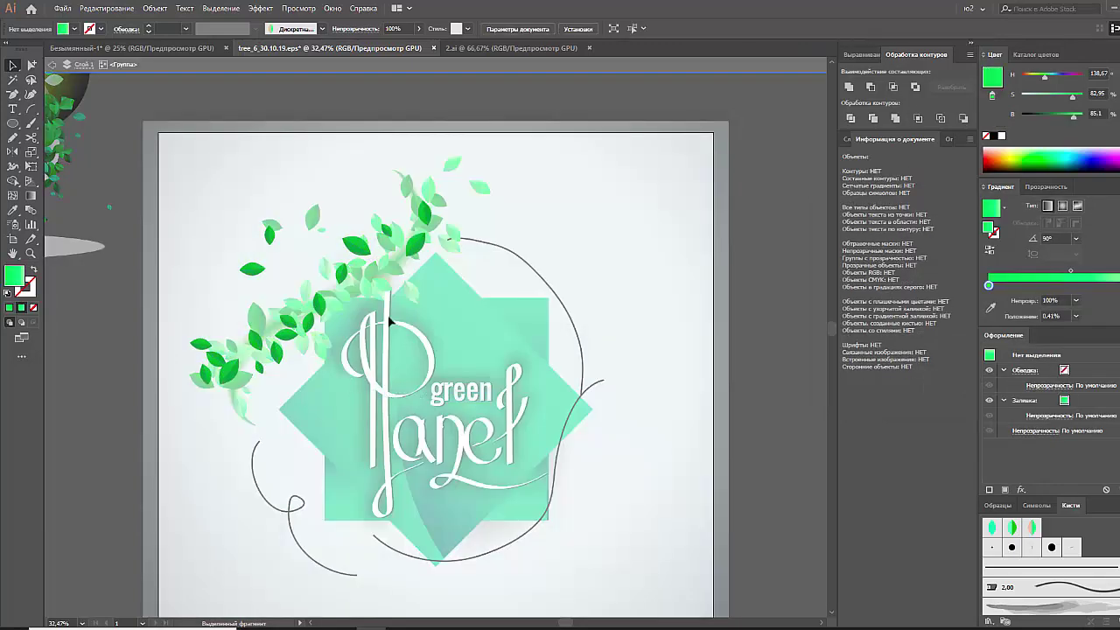
{"action": "left_click", "coordinate": [14, 80]}
{"action": "left_click", "coordinate": [252, 269]}
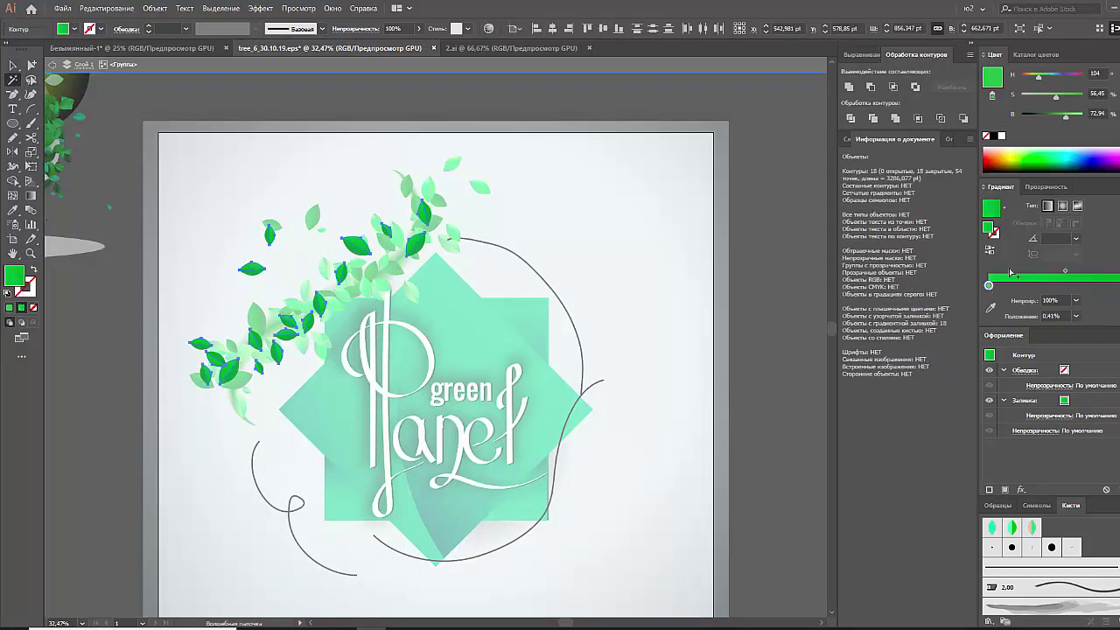
{"action": "left_click", "coordinate": [1075, 123]}
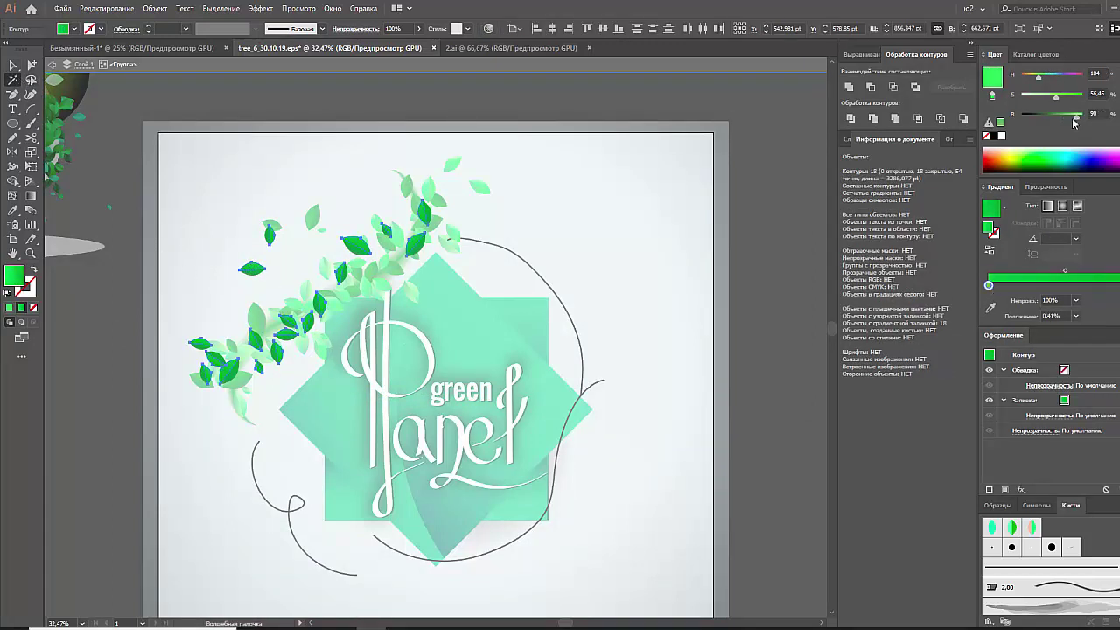
{"action": "left_click", "coordinate": [289, 337]}
{"action": "left_click_drag", "start_coordinate": [989, 285], "coordinate": [991, 285]}
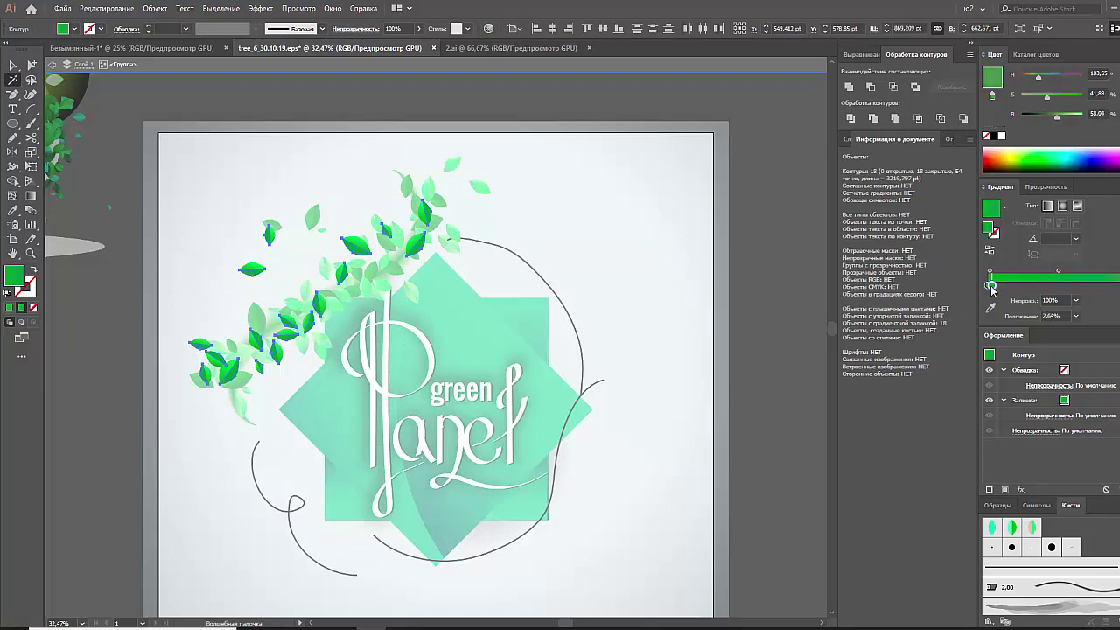
{"action": "left_click", "coordinate": [1071, 116]}
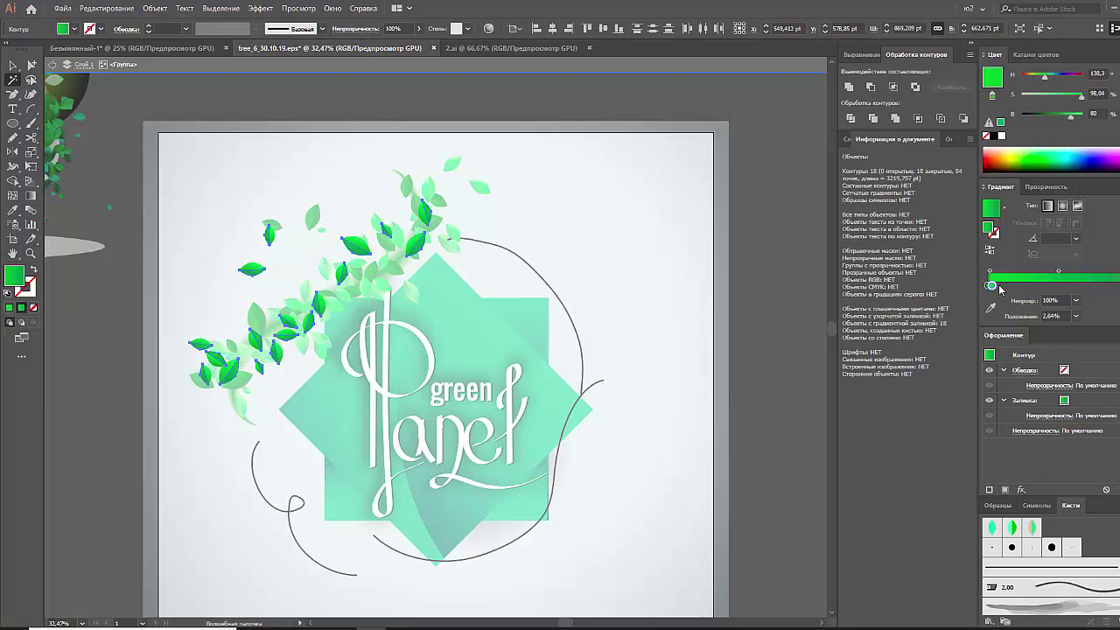
{"action": "left_click_drag", "start_coordinate": [997, 286], "coordinate": [976, 290]}
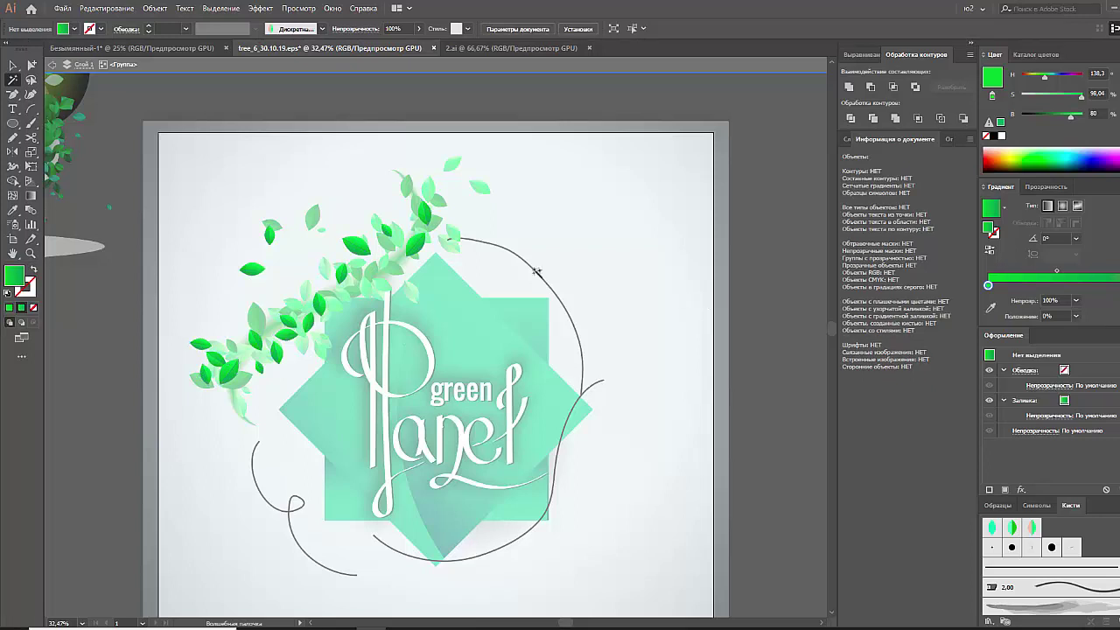
{"action": "left_click", "coordinate": [13, 65]}
{"action": "double_click", "coordinate": [140, 88]}
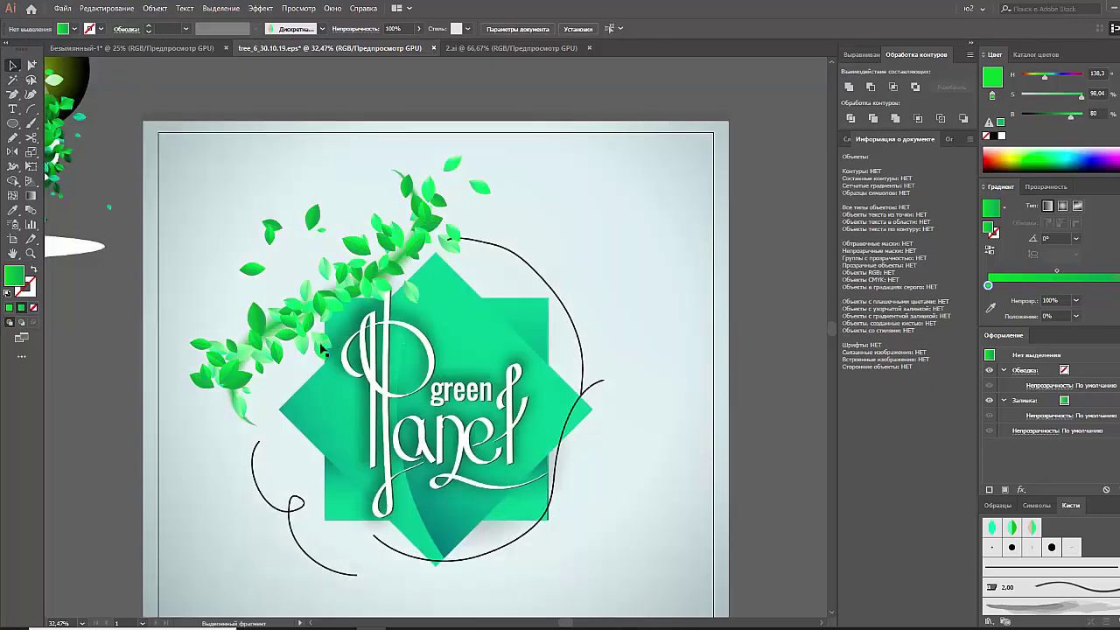
Adjust the left leaves and rotate the top leaf group into place
{"action": "left_click_drag", "start_coordinate": [308, 330], "coordinate": [224, 374]}
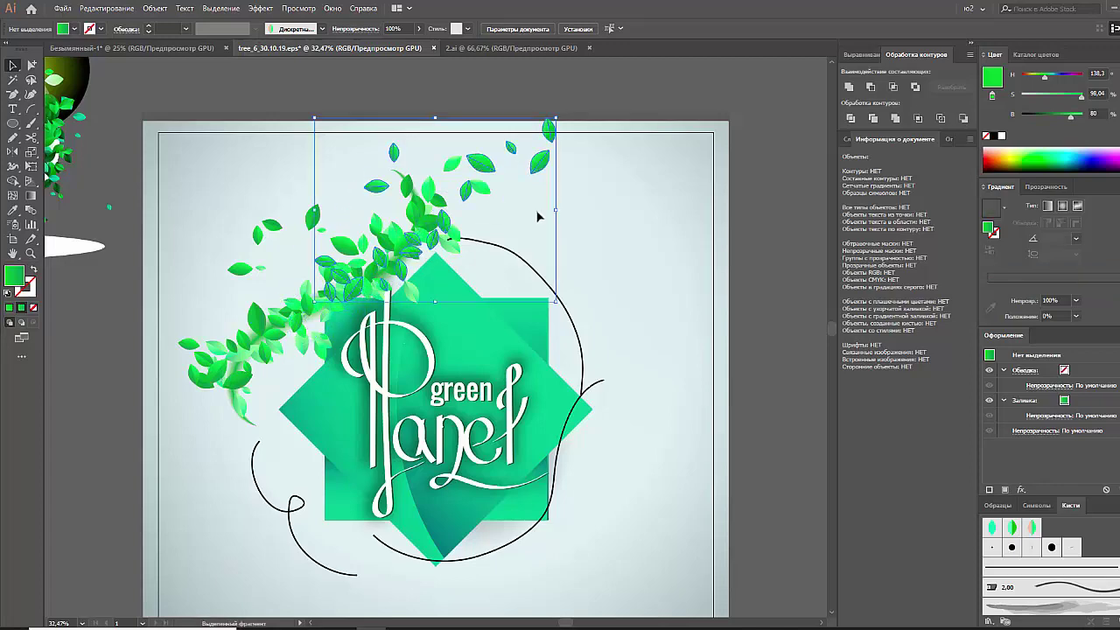
{"action": "left_click_drag", "start_coordinate": [312, 114], "coordinate": [551, 302]}
{"action": "mouse_move", "coordinate": [557, 113]}
{"action": "left_mouse_down"}
{"action": "mouse_move", "coordinate": [546, 185]}
{"action": "mouse_move", "coordinate": [544, 161]}
{"action": "mouse_move", "coordinate": [479, 173]}
{"action": "mouse_move", "coordinate": [490, 182]}
{"action": "left_mouse_up"}
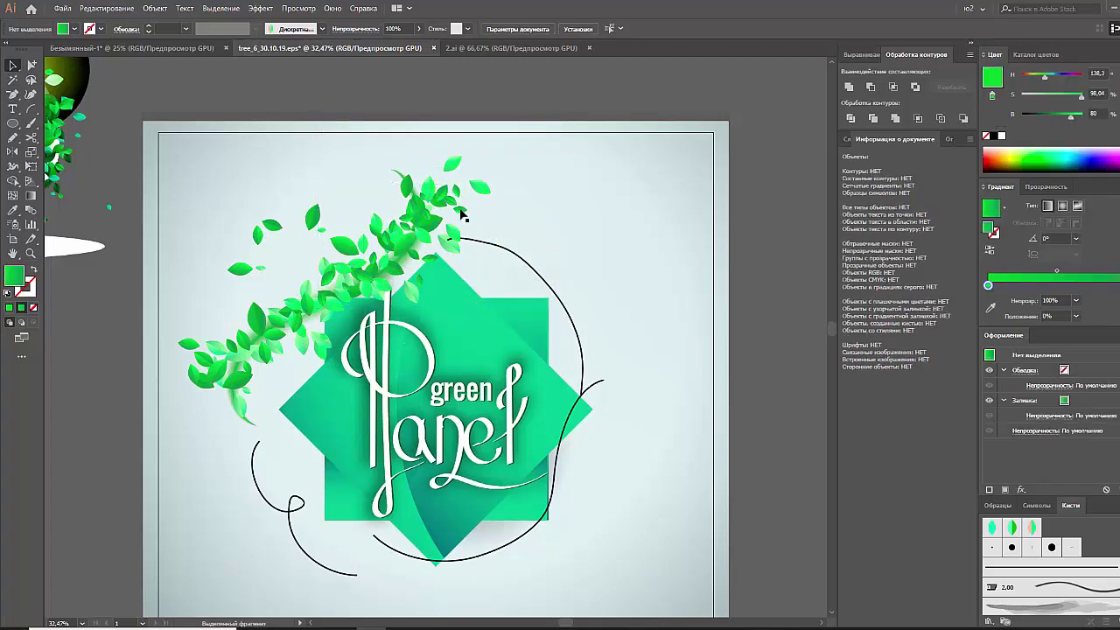
Darken the top leaf cluster's dark green leaves and nudge a leaf up-right
{"action": "right_click", "coordinate": [487, 212]}
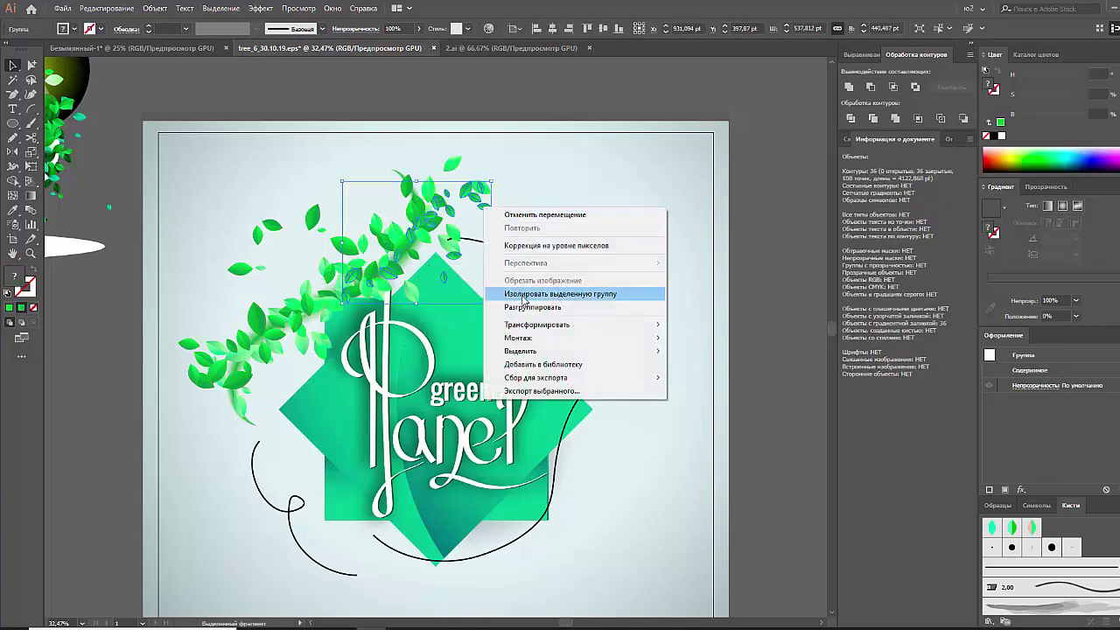
{"action": "left_click", "coordinate": [559, 290]}
{"action": "left_click", "coordinate": [13, 79]}
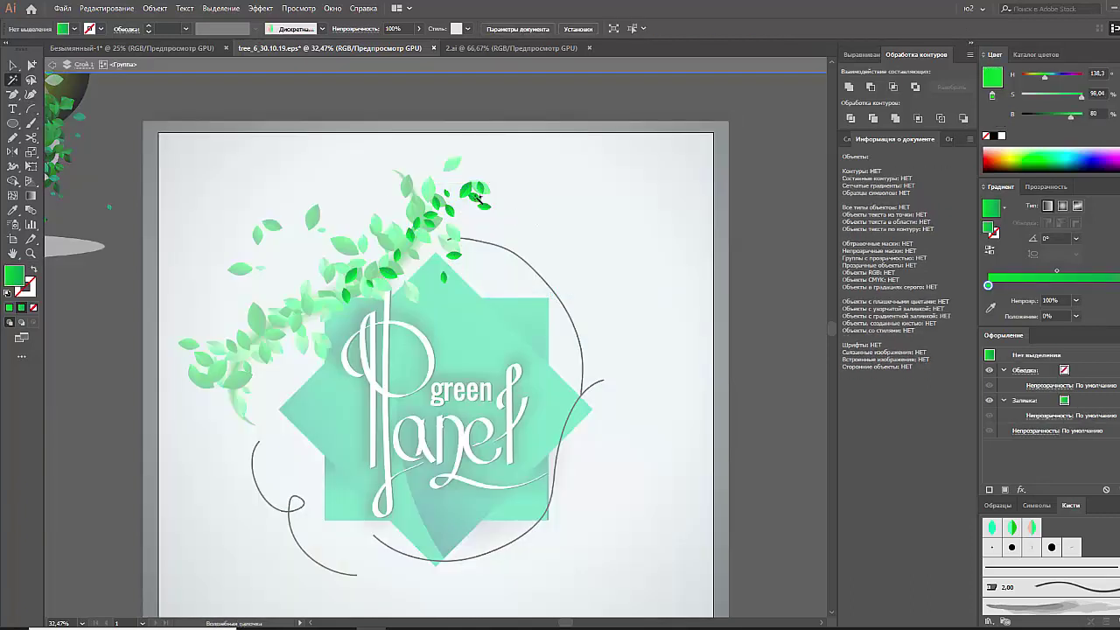
{"action": "left_click", "coordinate": [477, 196]}
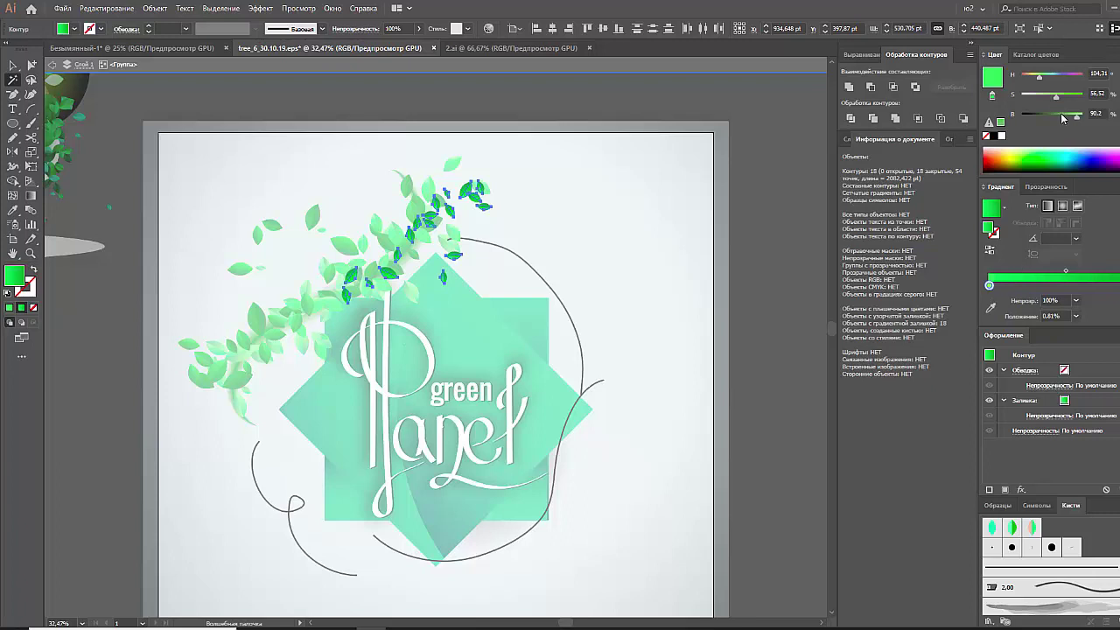
{"action": "left_click_drag", "start_coordinate": [1062, 118], "coordinate": [1057, 116]}
{"action": "left_click", "coordinate": [720, 215]}
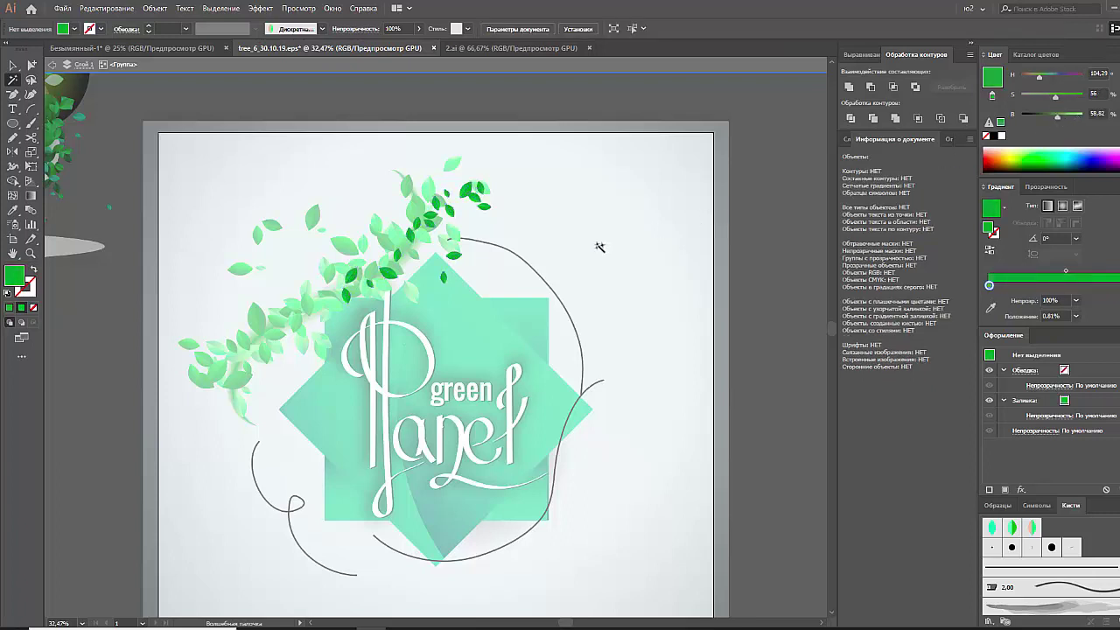
{"action": "left_click", "coordinate": [14, 65]}
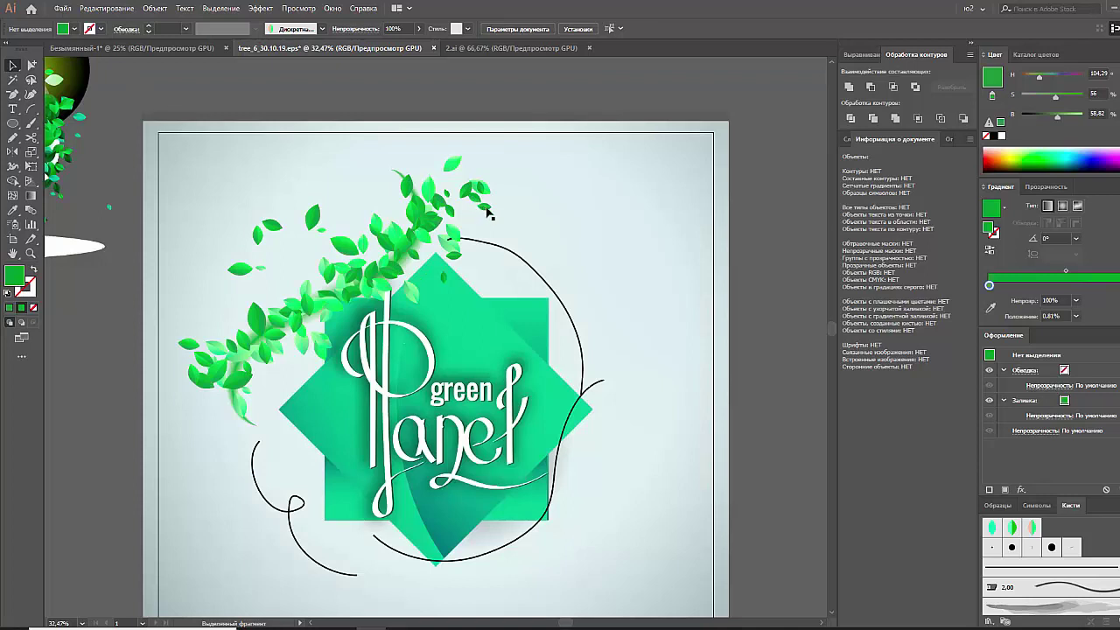
{"action": "left_click_drag", "start_coordinate": [488, 212], "coordinate": [494, 209]}
{"action": "left_click", "coordinate": [579, 229]}
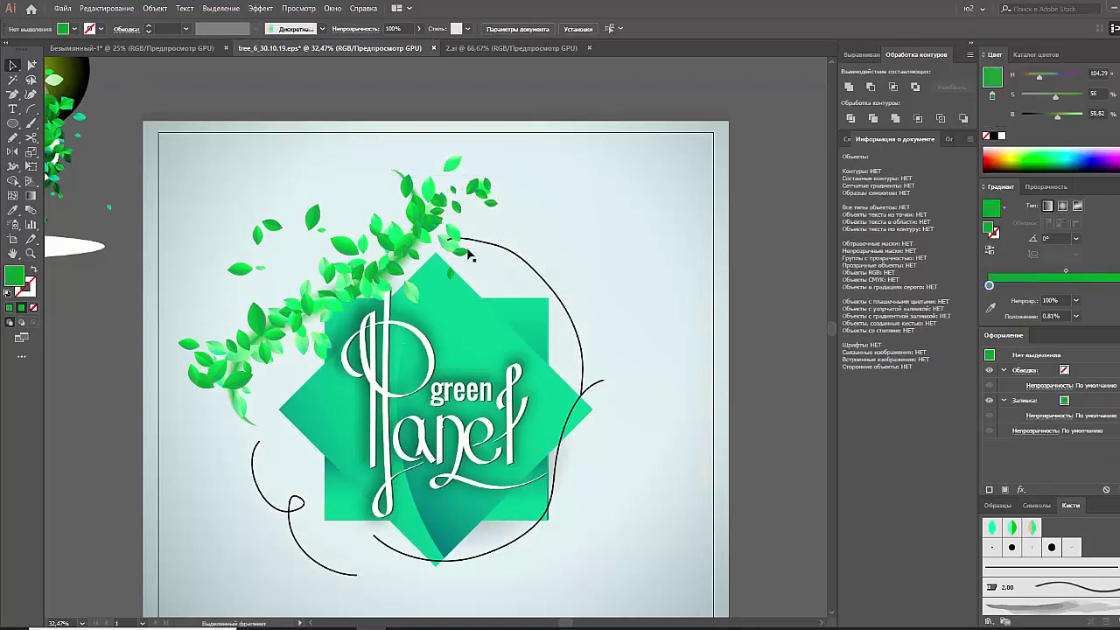
Paste a trail of leaves at upper right and darken its green leaves
{"action": "key", "text": "ctrl+f"}
{"action": "right_click", "coordinate": [620, 237]}
{"action": "left_click", "coordinate": [633, 320]}
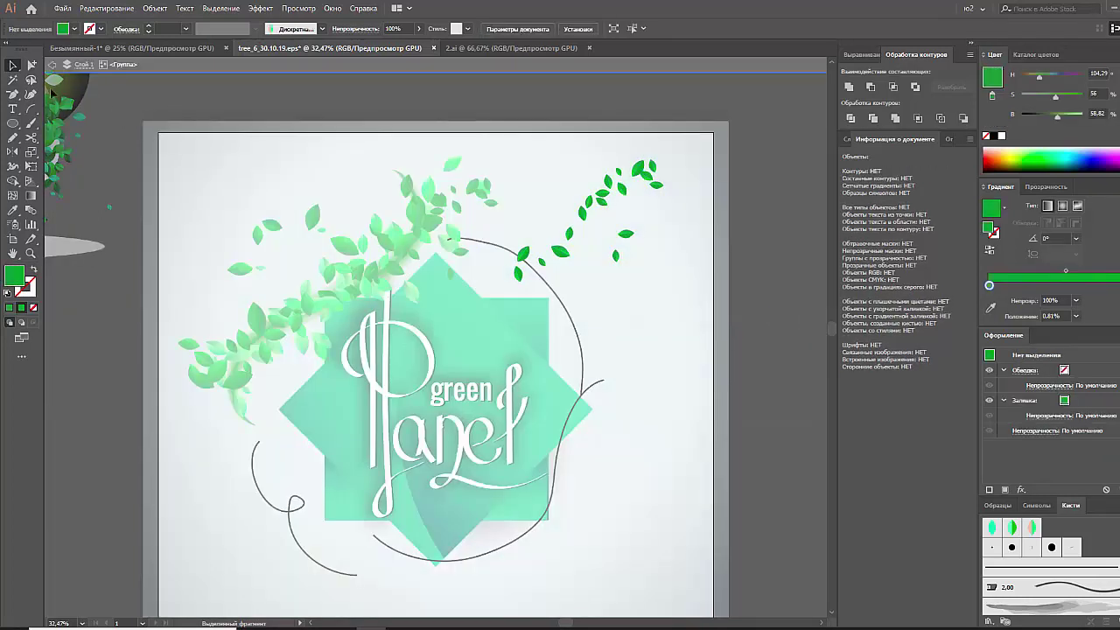
{"action": "key", "text": "y"}
{"action": "left_click", "coordinate": [607, 198]}
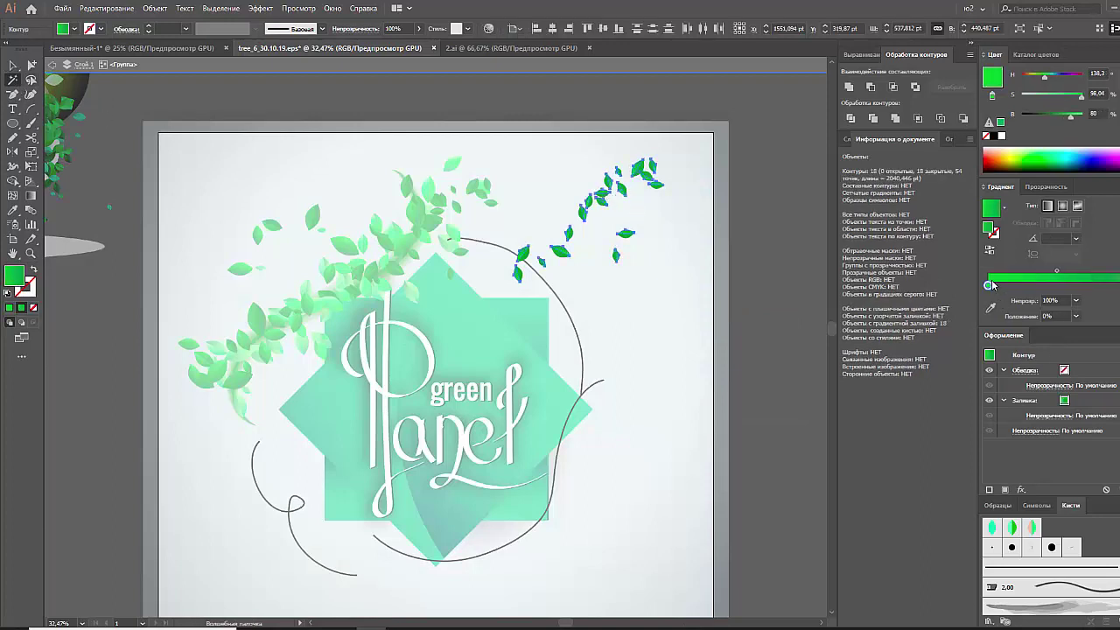
{"action": "left_click", "coordinate": [1049, 118]}
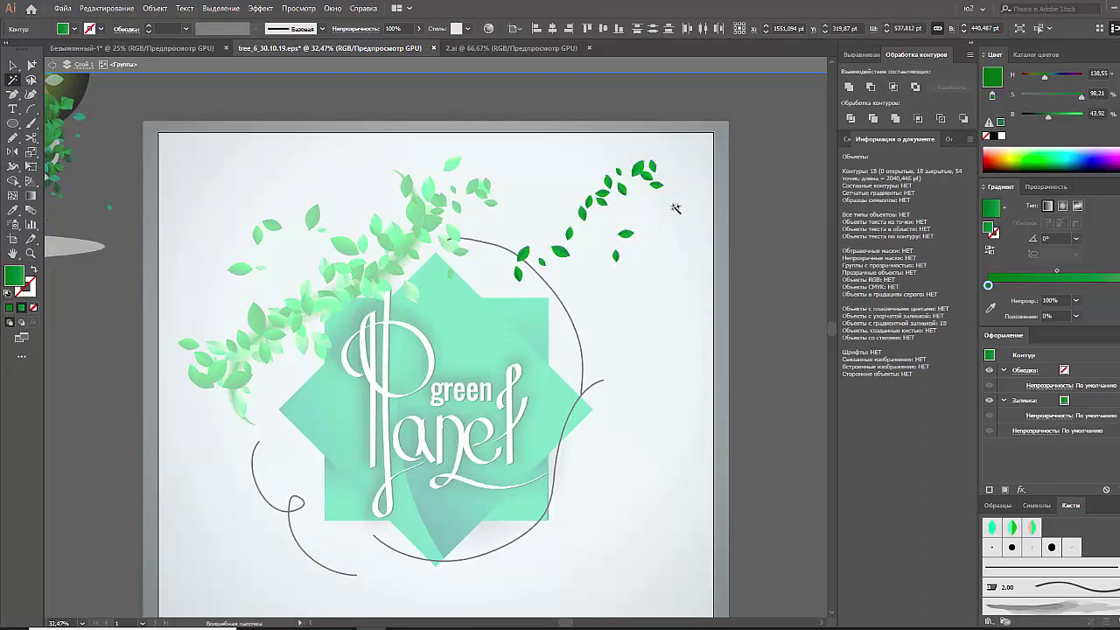
{"action": "left_click", "coordinate": [584, 207]}
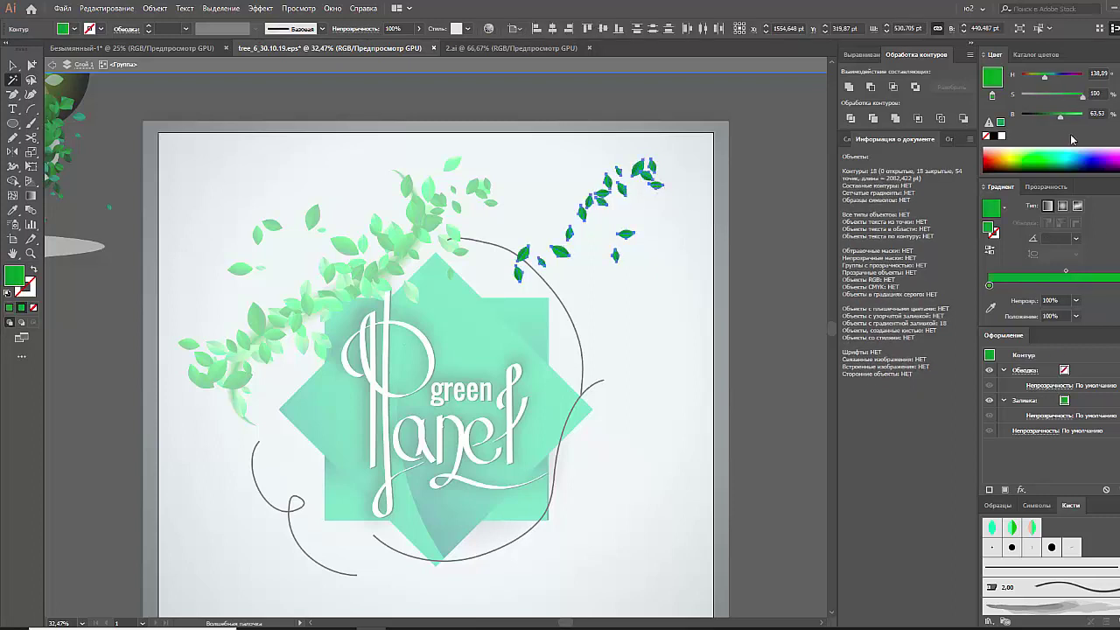
{"action": "left_click", "coordinate": [1041, 118]}
{"action": "left_click", "coordinate": [13, 65]}
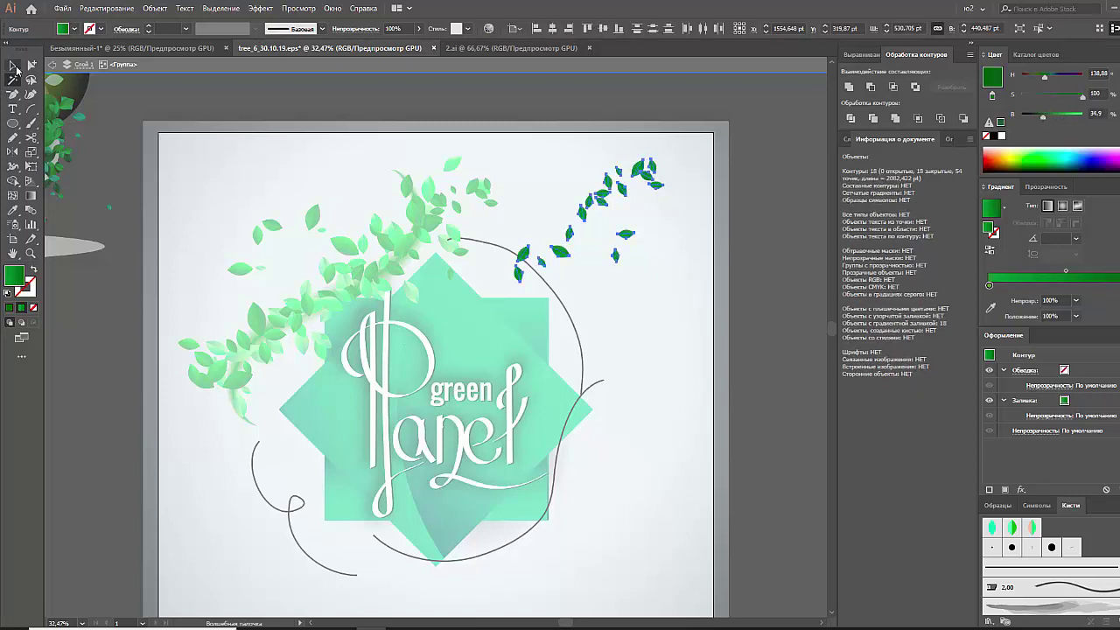
{"action": "left_click", "coordinate": [578, 273]}
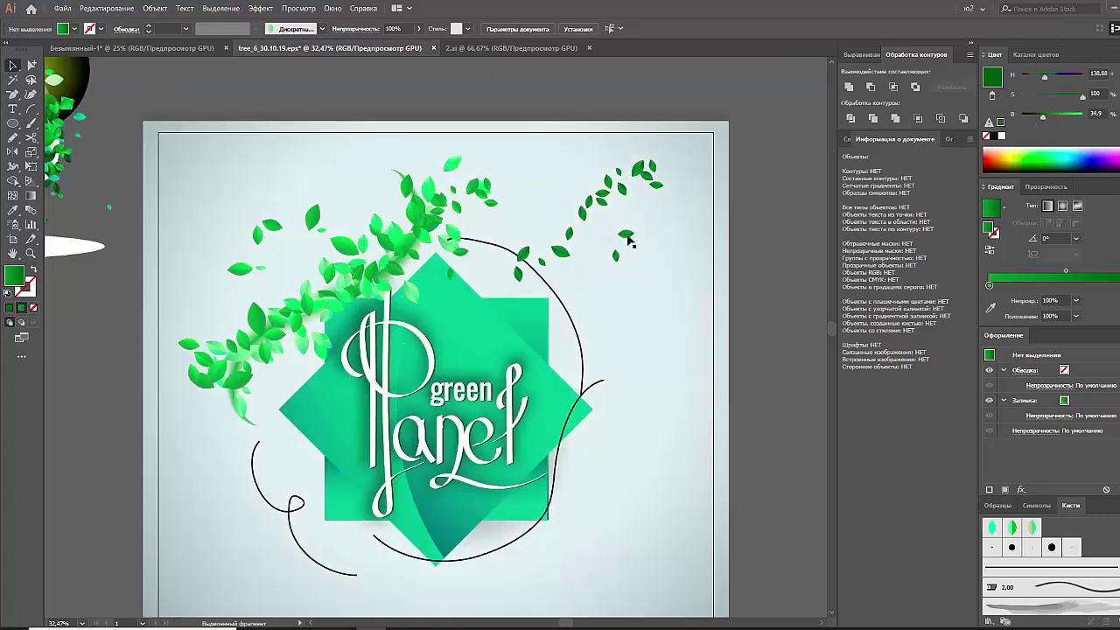
Nudge the leaf group above the lettering slightly upward
{"action": "left_click", "coordinate": [317, 293]}
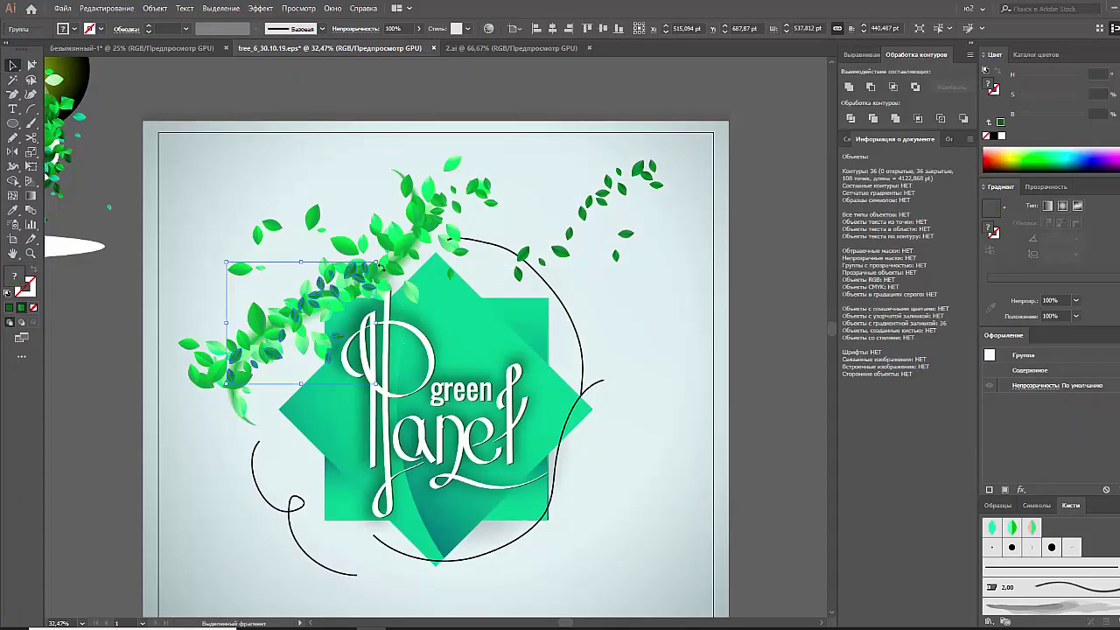
{"action": "left_click", "coordinate": [305, 280], "text": "shift"}
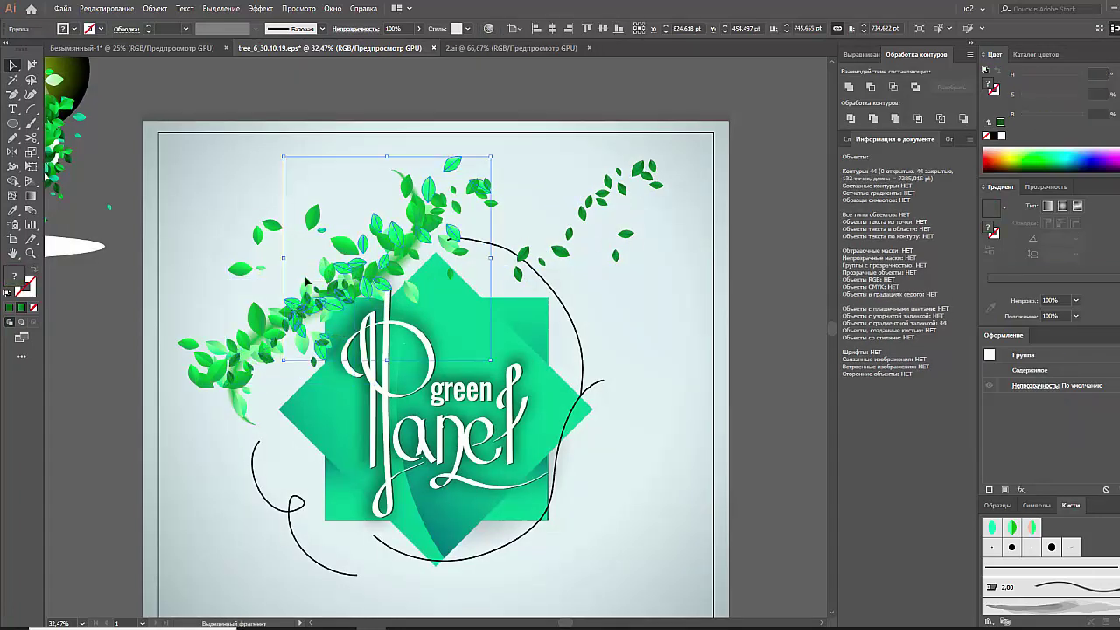
{"action": "left_click", "coordinate": [263, 276]}
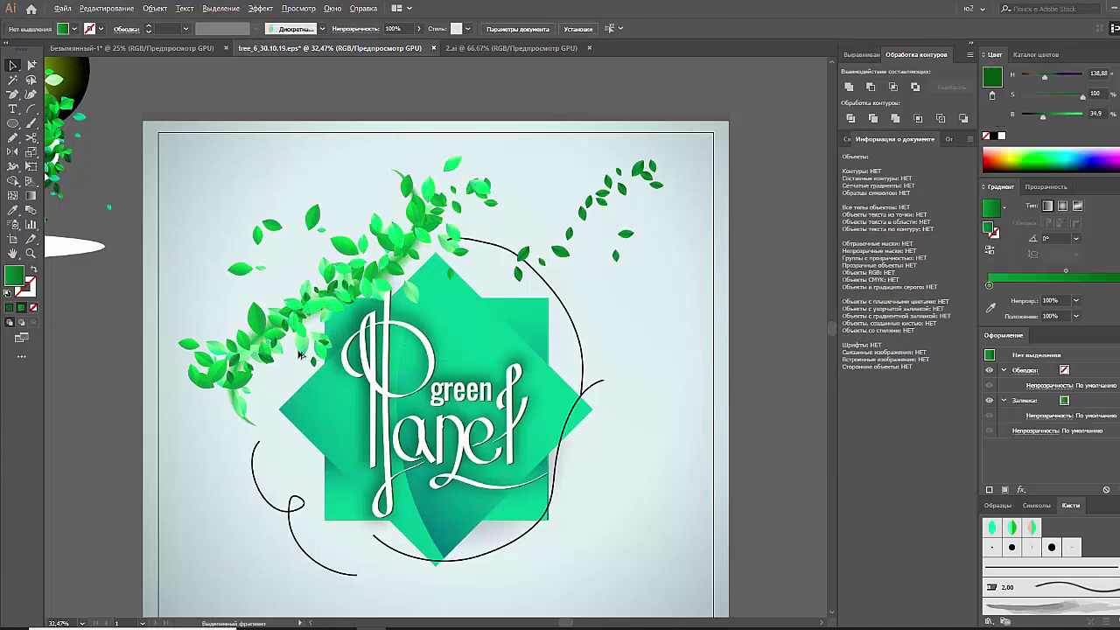
{"action": "left_click", "coordinate": [382, 282]}
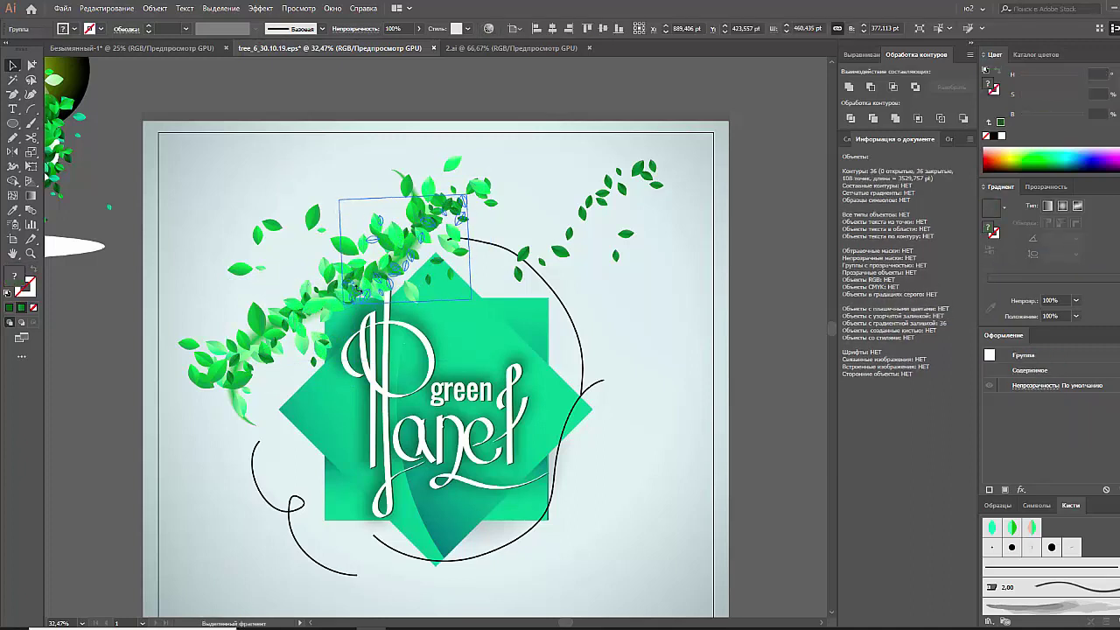
{"action": "left_click", "coordinate": [400, 263]}
{"action": "key", "text": "ctrl+shift+b"}
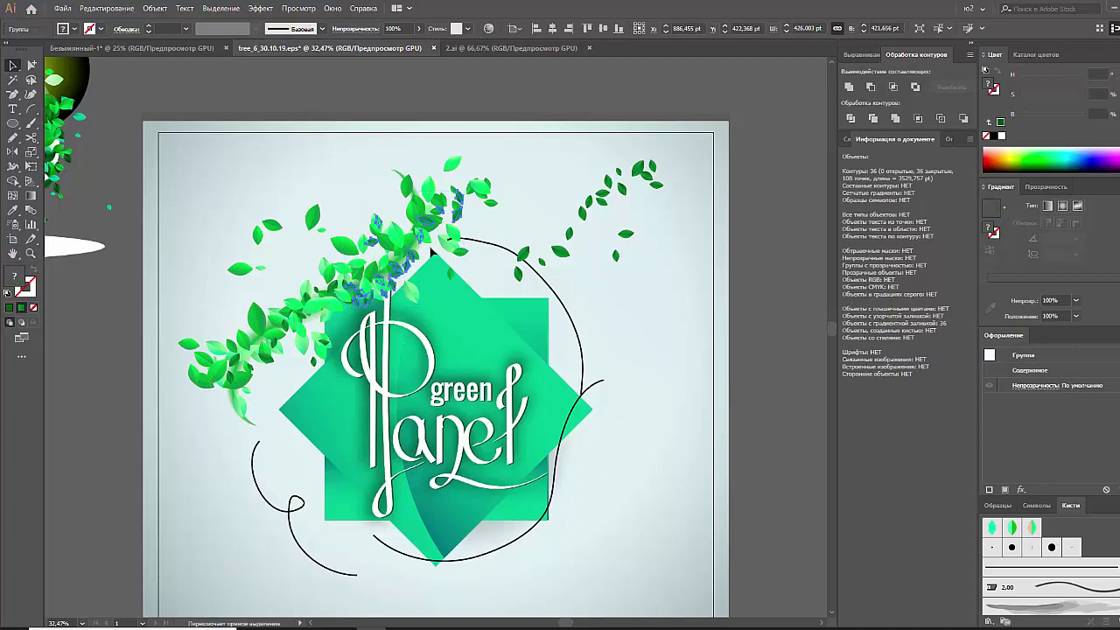
{"action": "key", "text": "ctrl+shift+b"}
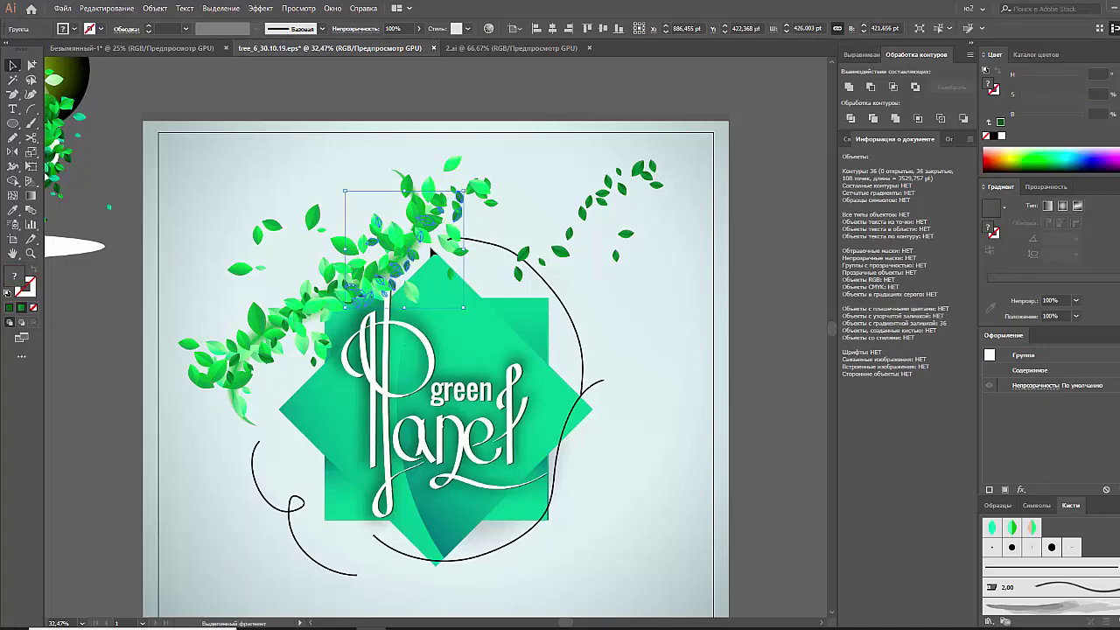
{"action": "left_click_drag", "start_coordinate": [454, 219], "coordinate": [454, 210]}
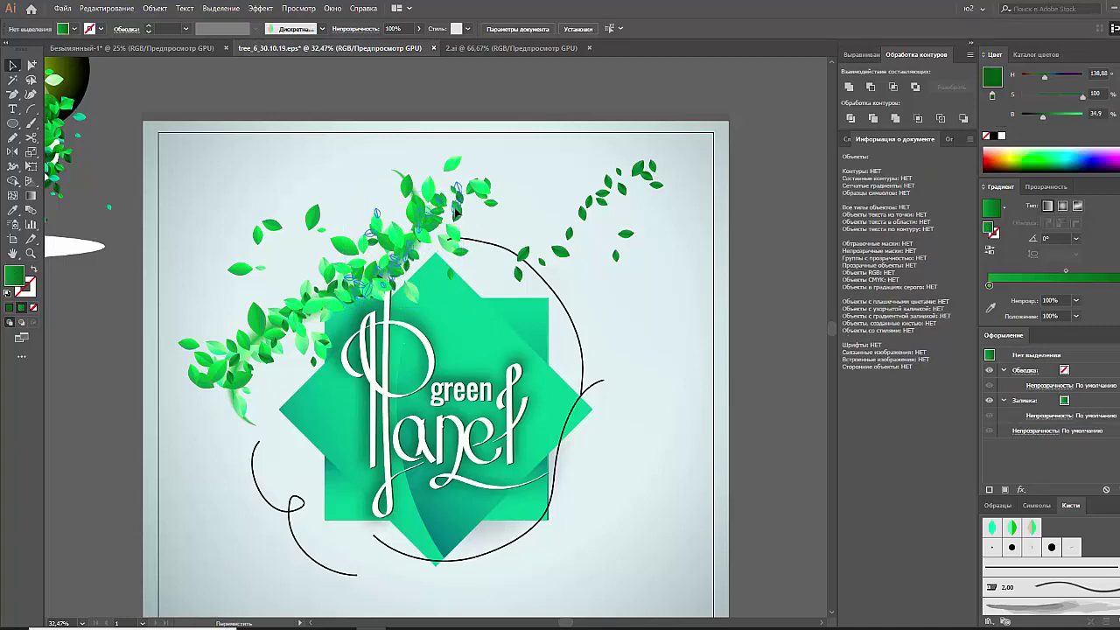
{"action": "left_click", "coordinate": [516, 224]}
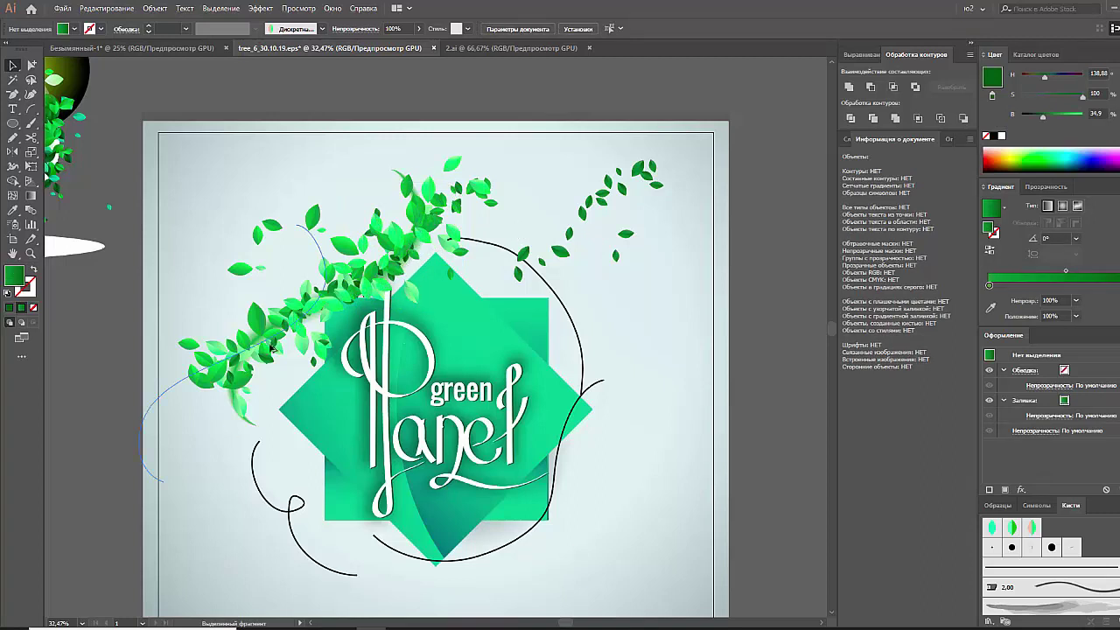
Alt-drag a copy of the leaf cluster down-left into the swoosh's lower-left end
{"action": "left_click", "coordinate": [288, 262]}
{"action": "left_click", "coordinate": [528, 206]}
{"action": "mouse_move", "coordinate": [461, 189]}
{"action": "left_mouse_down"}
{"action": "mouse_move", "coordinate": [317, 300]}
{"action": "mouse_move", "coordinate": [313, 287]}
{"action": "mouse_move", "coordinate": [280, 301]}
{"action": "left_mouse_up"}
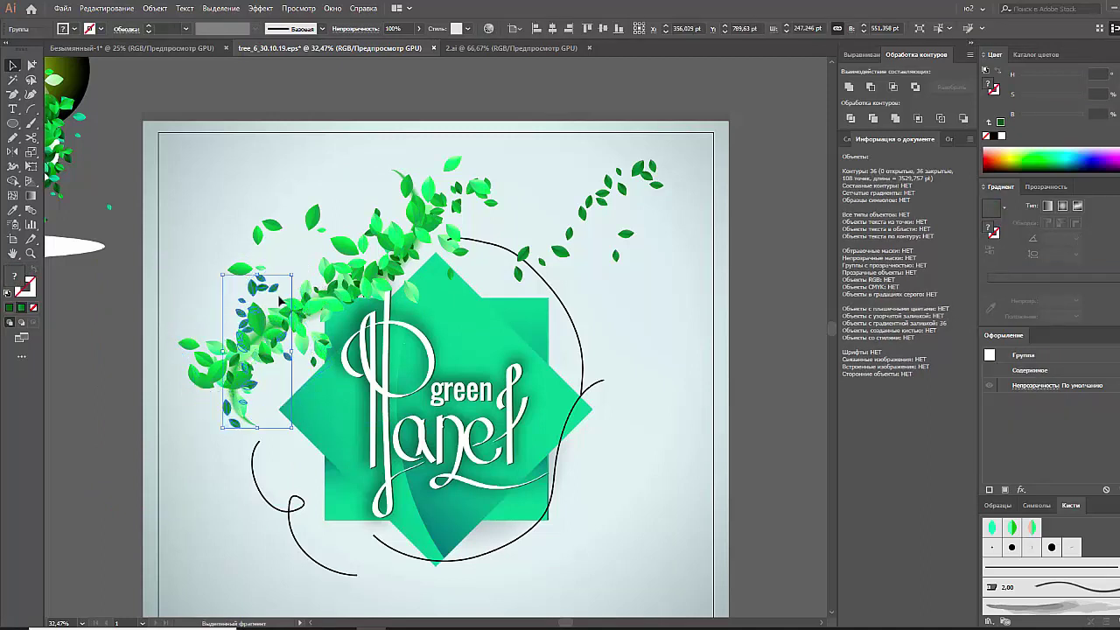
{"action": "left_click", "coordinate": [203, 262]}
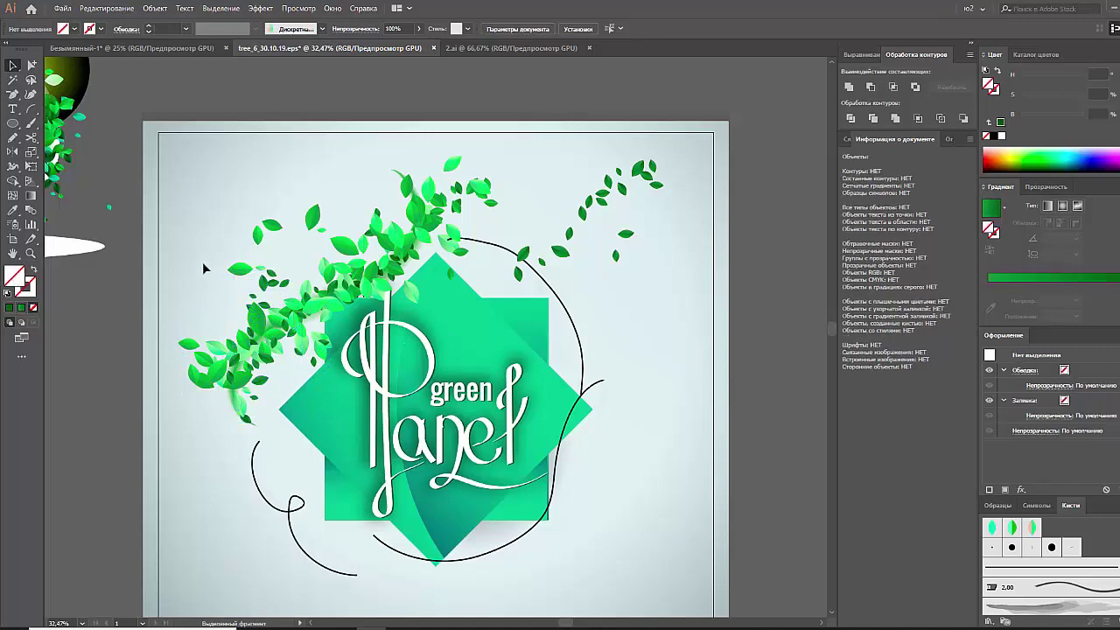
In the isolated leaf group, move a small leaf up into the swoosh
{"action": "right_click", "coordinate": [282, 283]}
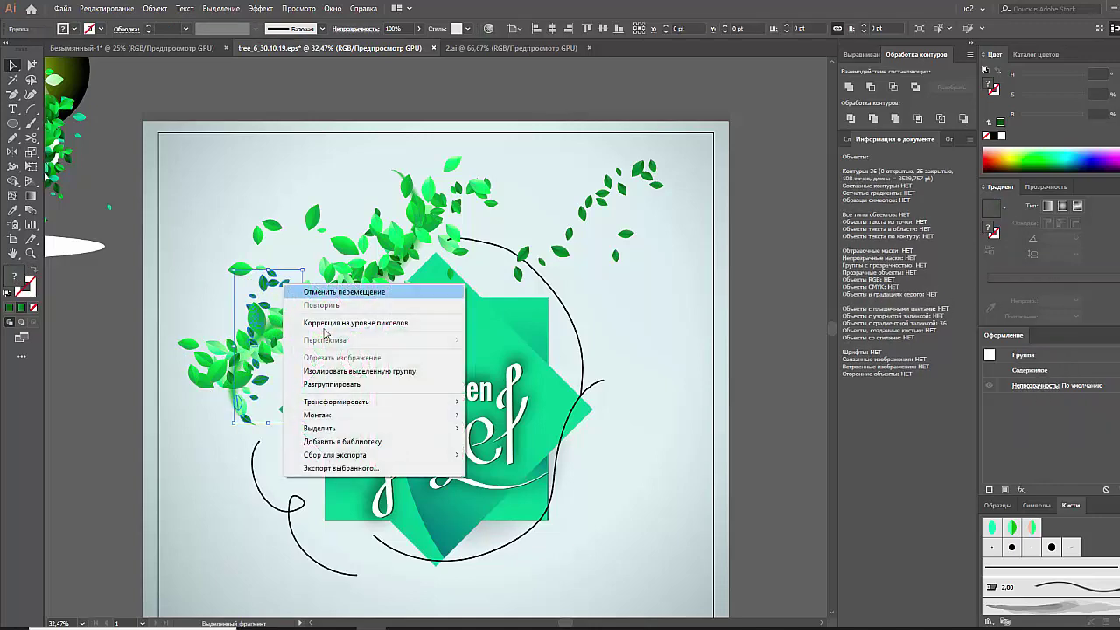
{"action": "left_click", "coordinate": [350, 360]}
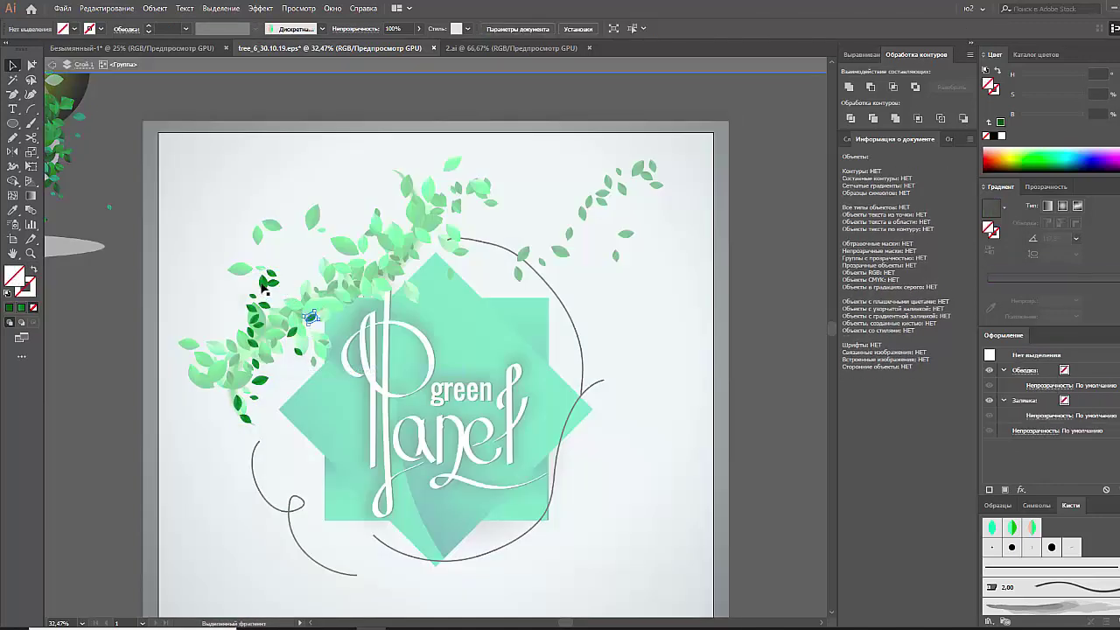
{"action": "left_click", "coordinate": [212, 371]}
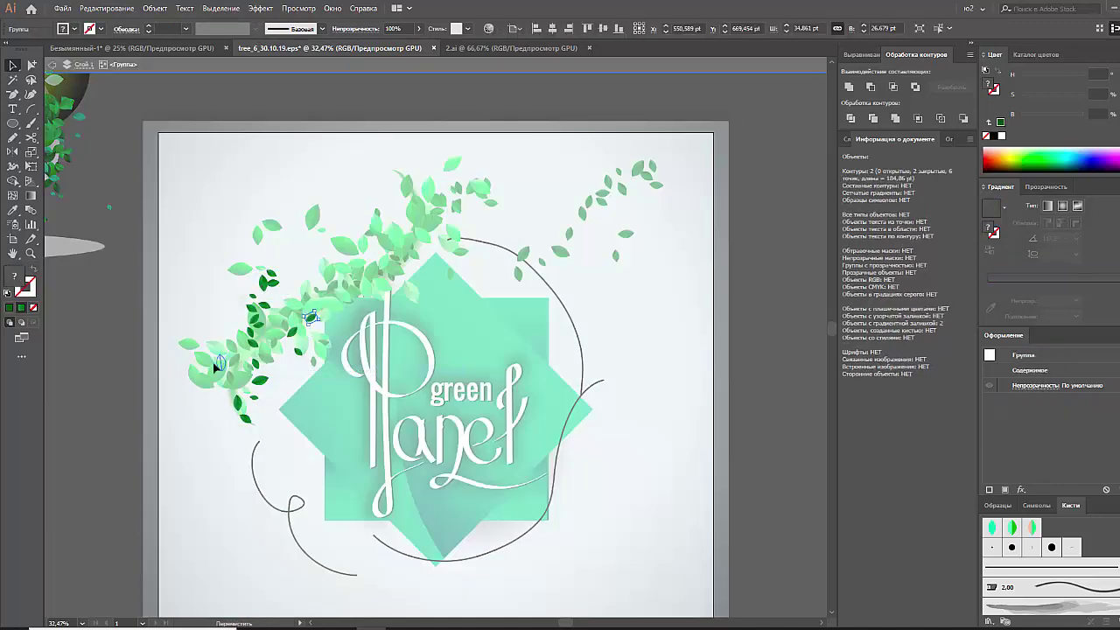
{"action": "left_click", "coordinate": [348, 308]}
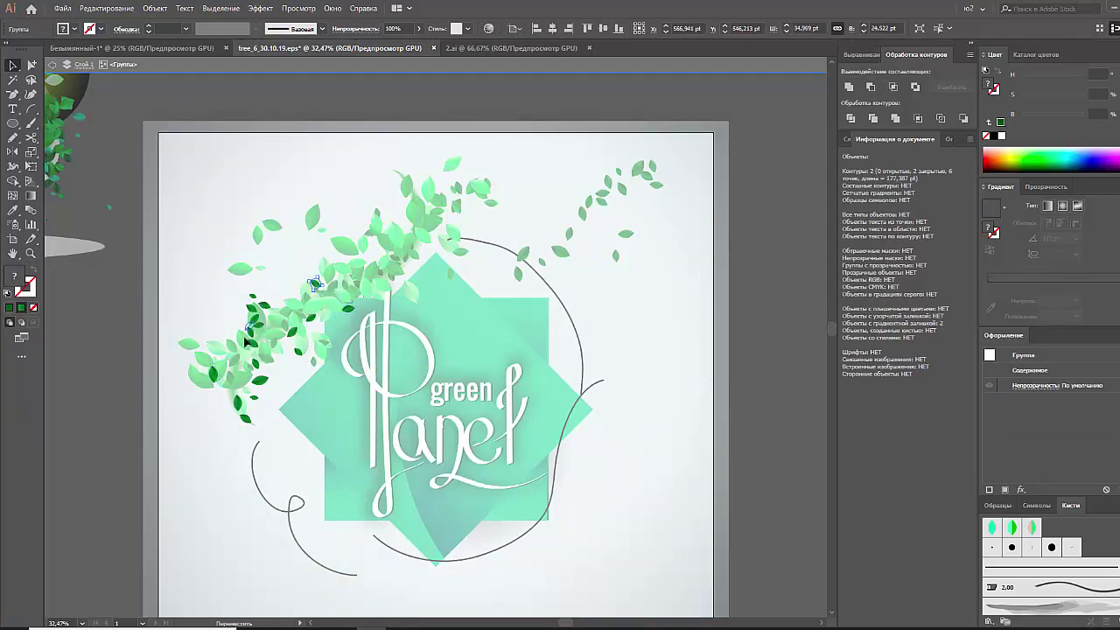
{"action": "left_click", "coordinate": [234, 343]}
{"action": "left_click_drag", "start_coordinate": [268, 322], "coordinate": [325, 306]}
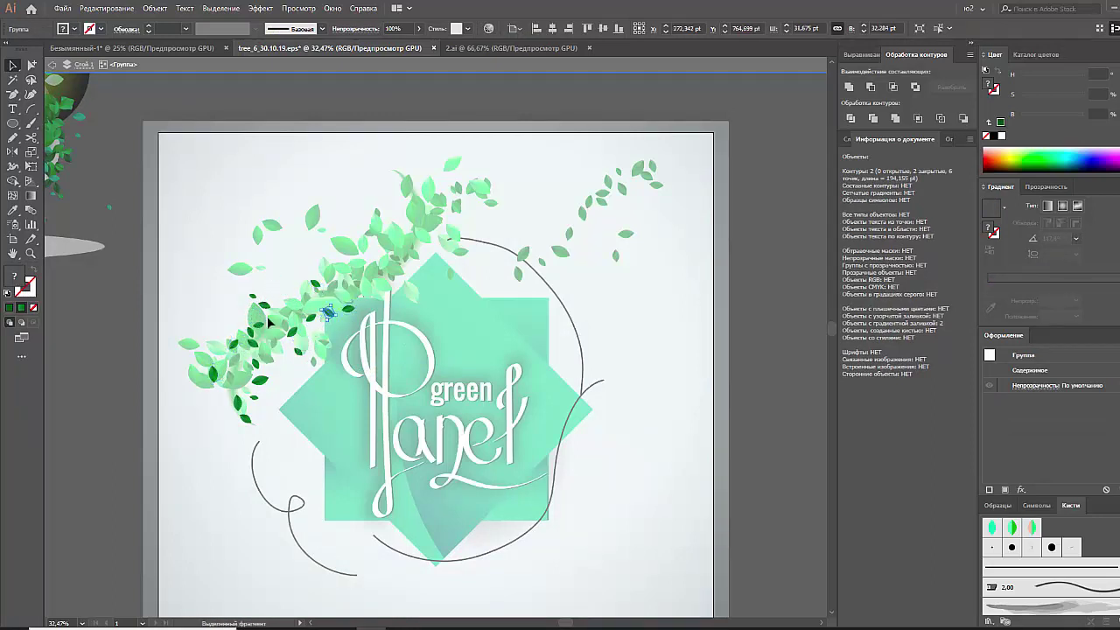
{"action": "left_click", "coordinate": [510, 218]}
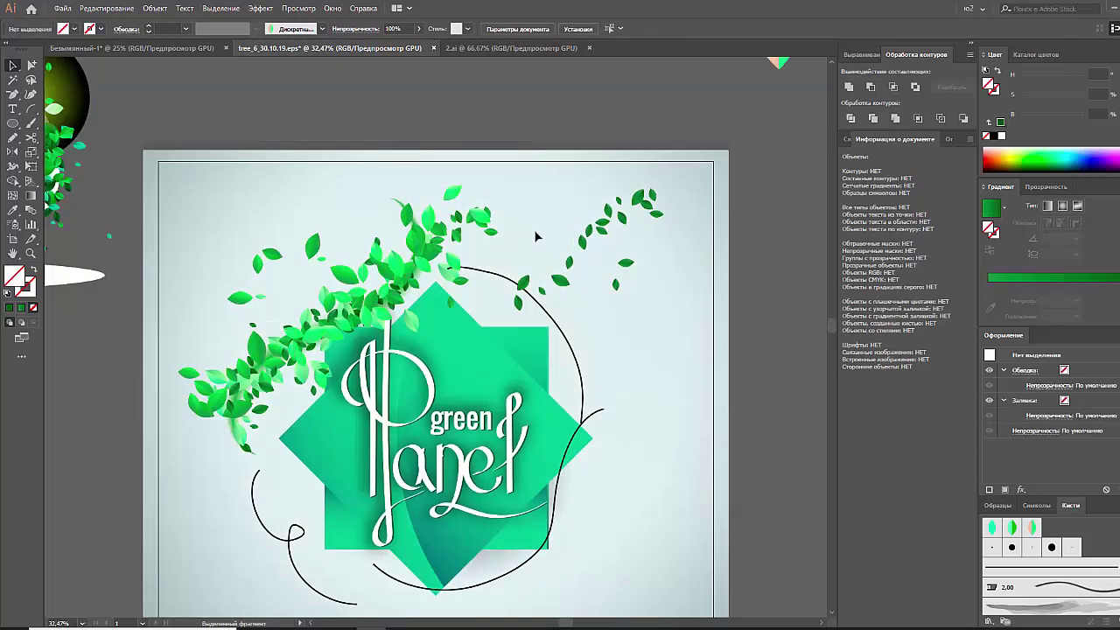
Move the leaf branch onto the left leaves and inspect its leaves in isolation
{"action": "key", "text": "ctrl+minus"}
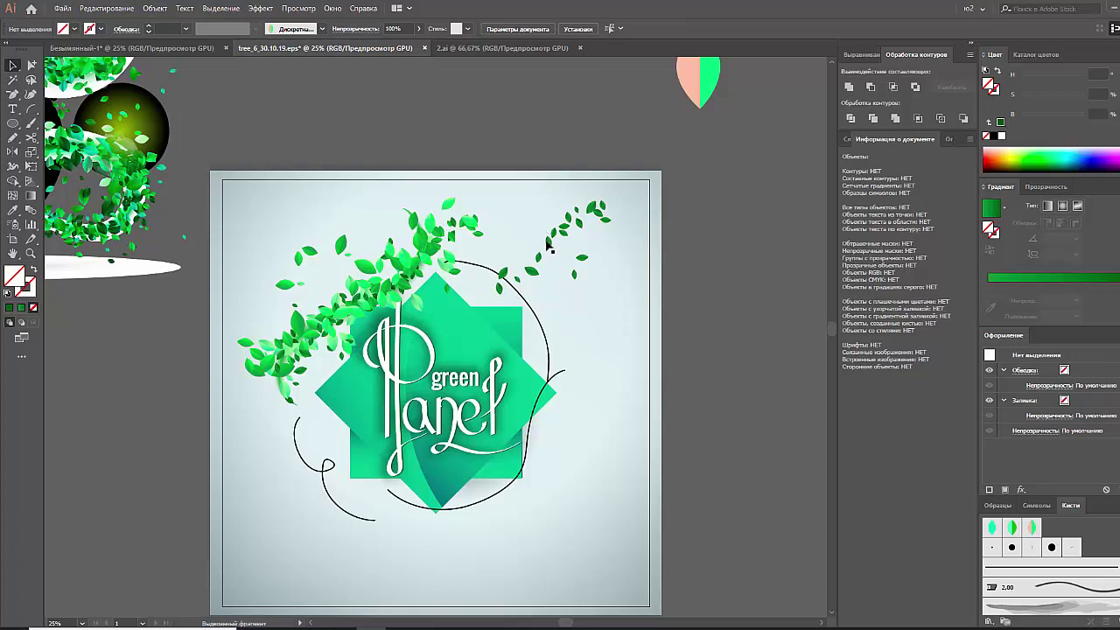
{"action": "left_click_drag", "start_coordinate": [547, 244], "coordinate": [402, 261]}
{"action": "right_click", "coordinate": [402, 260]}
{"action": "left_click", "coordinate": [431, 348]}
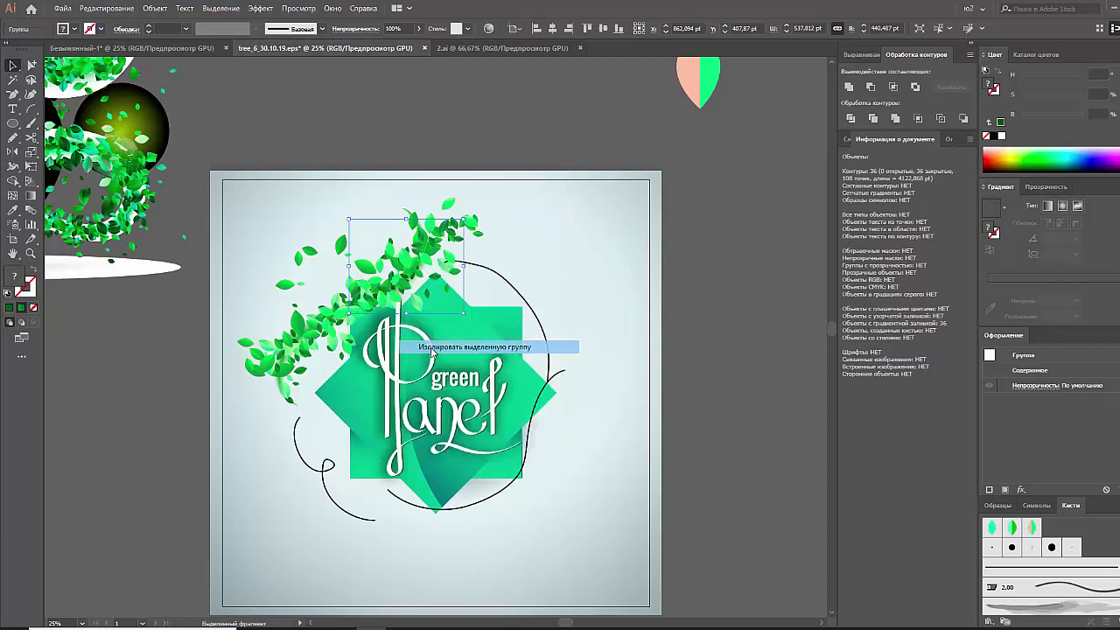
{"action": "left_click", "coordinate": [377, 259]}
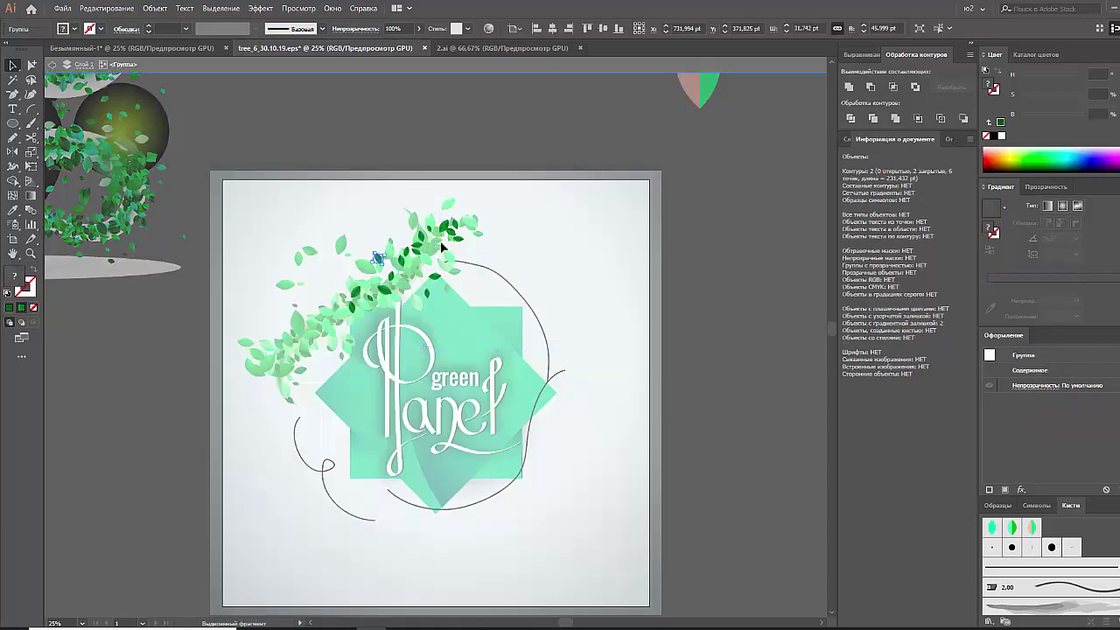
{"action": "left_click", "coordinate": [464, 250]}
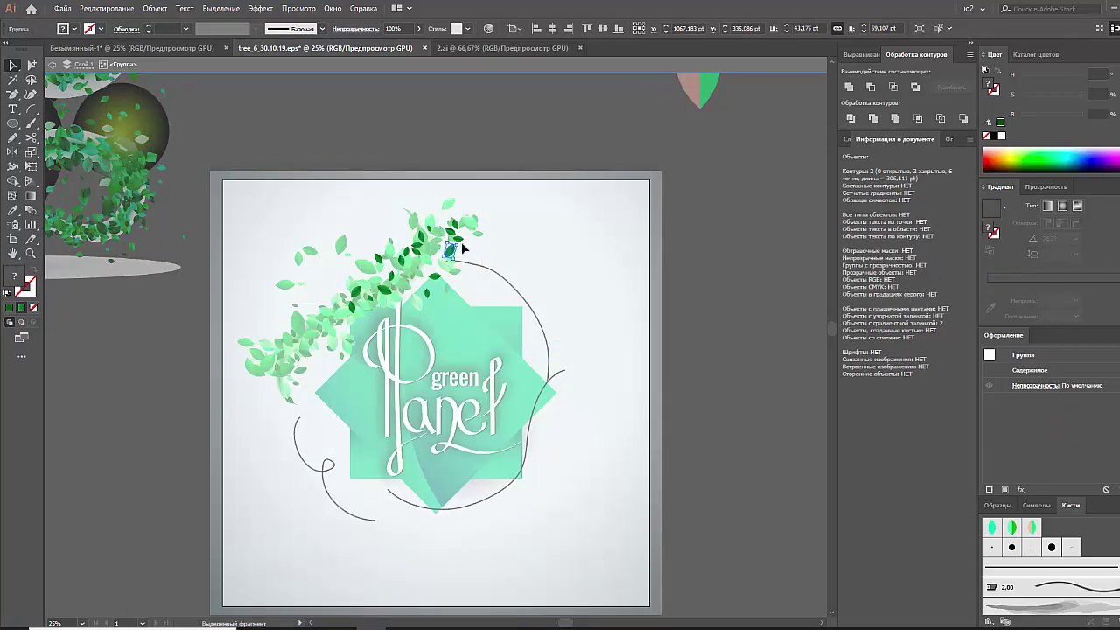
{"action": "double_click", "coordinate": [547, 251]}
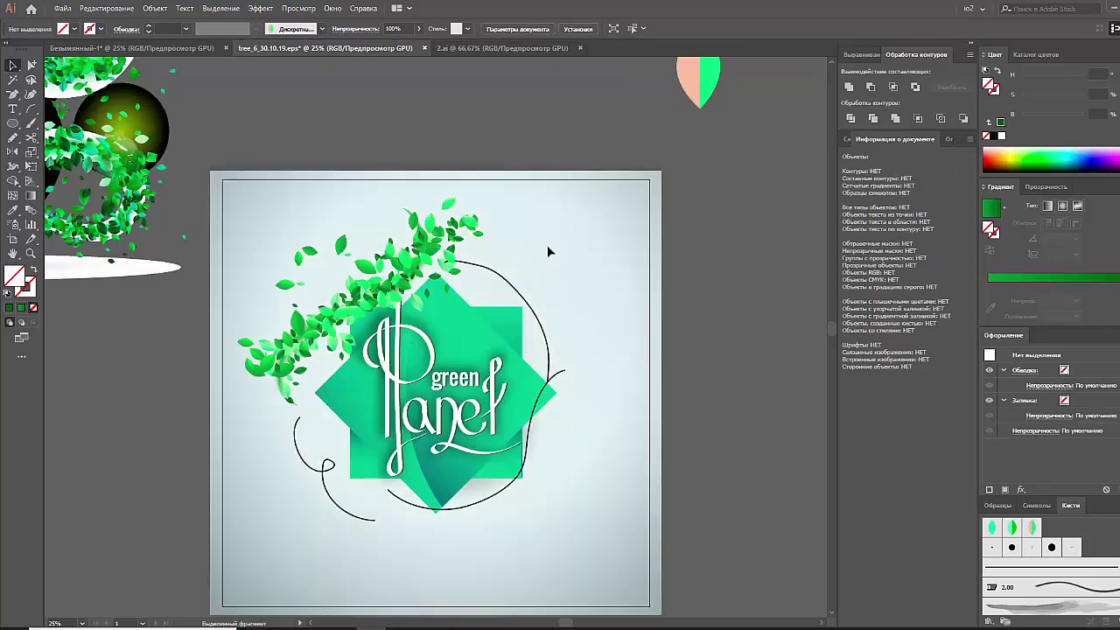
Isolate the upper-left leaf group and select individual leaves inside it
{"action": "left_click", "coordinate": [341, 246]}
{"action": "right_click", "coordinate": [341, 247]}
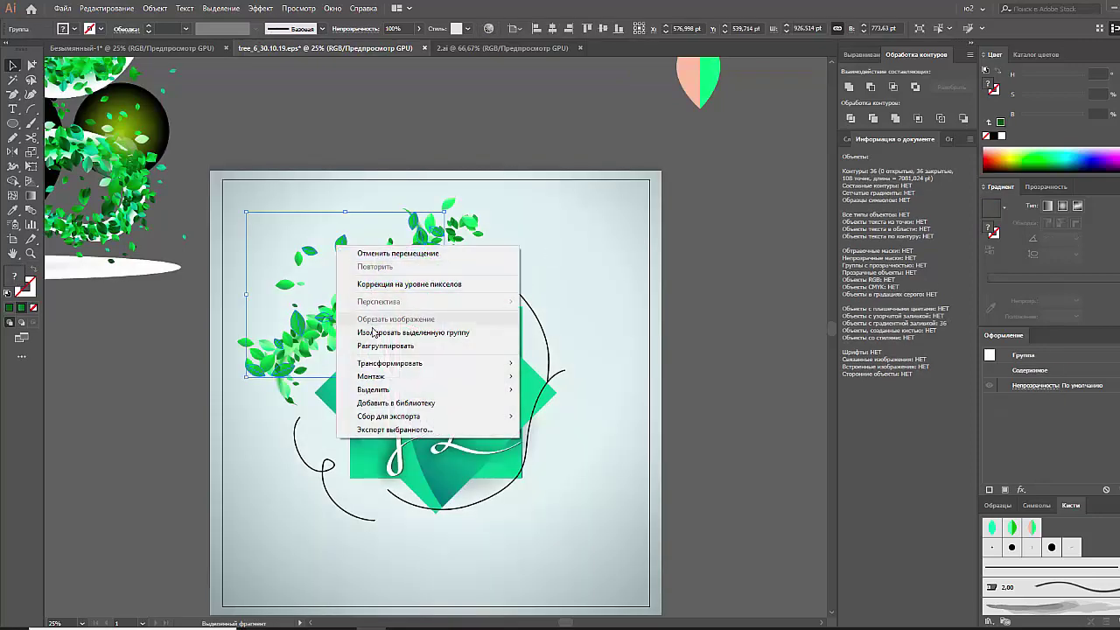
{"action": "left_click", "coordinate": [385, 289]}
{"action": "left_click_drag", "start_coordinate": [331, 224], "coordinate": [353, 245]}
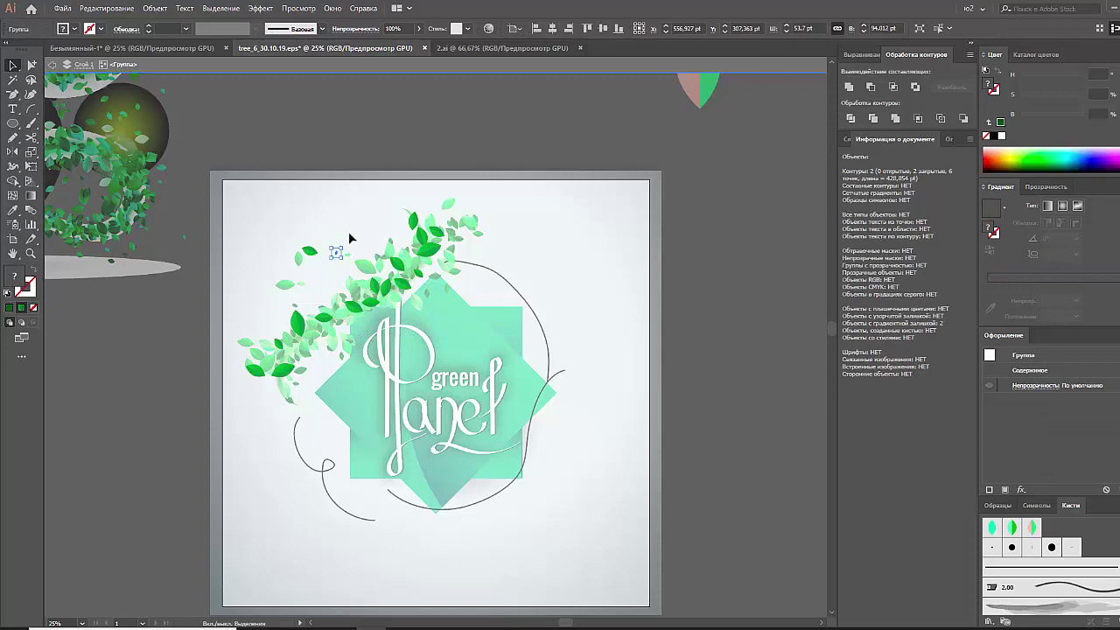
{"action": "key", "text": "Escape"}
{"action": "right_click", "coordinate": [337, 255]}
{"action": "left_click", "coordinate": [337, 255]}
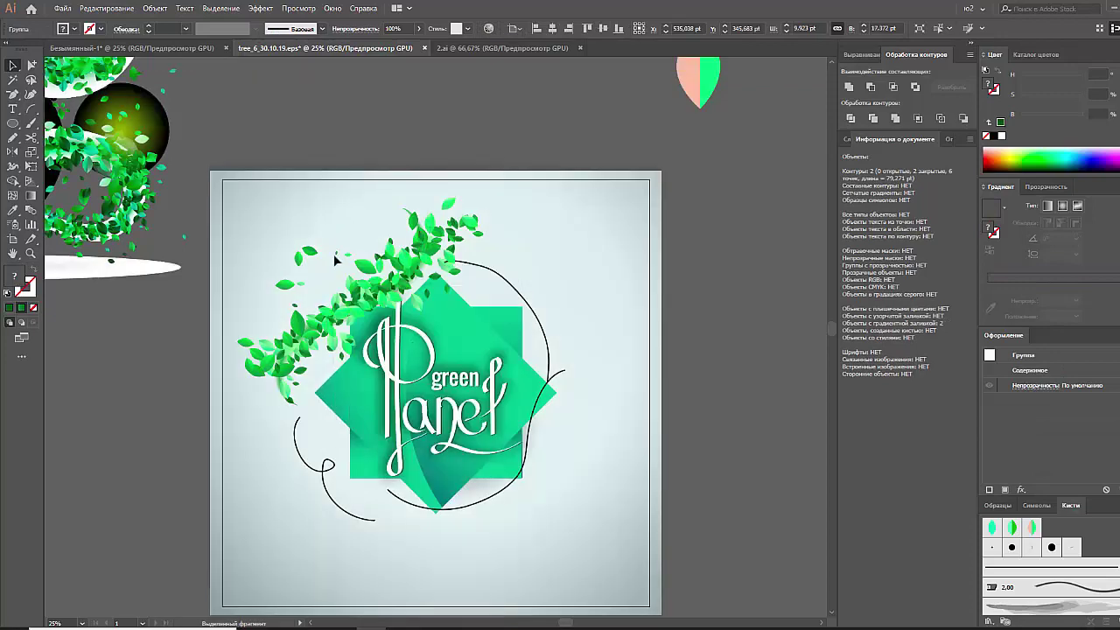
{"action": "right_click", "coordinate": [337, 255]}
{"action": "left_click", "coordinate": [393, 339]}
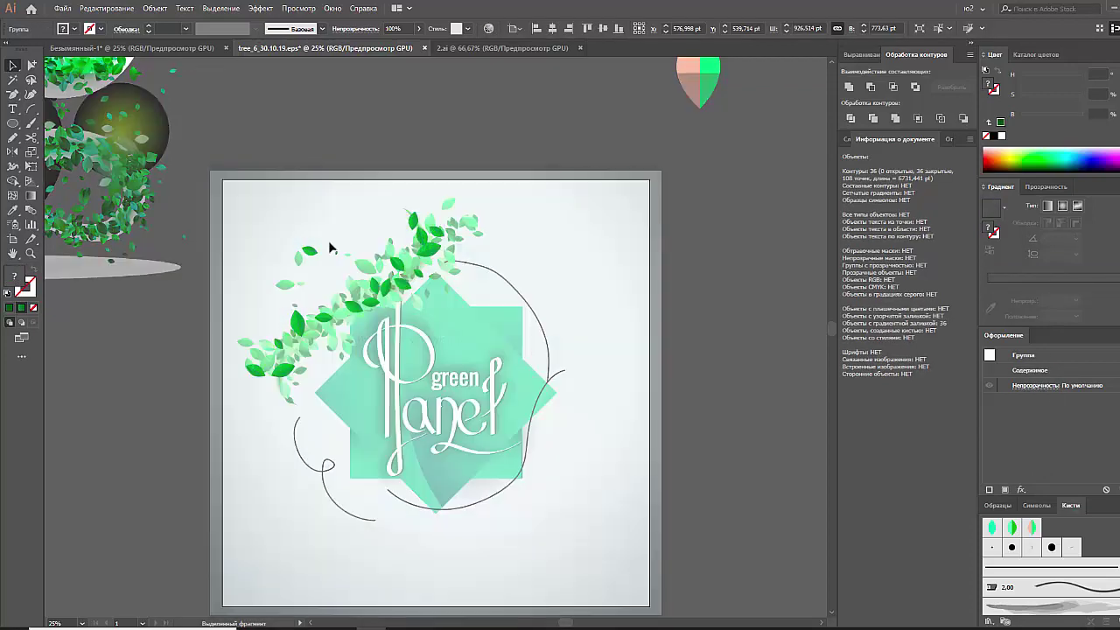
{"action": "left_click", "coordinate": [337, 252]}
{"action": "left_click", "coordinate": [305, 252]}
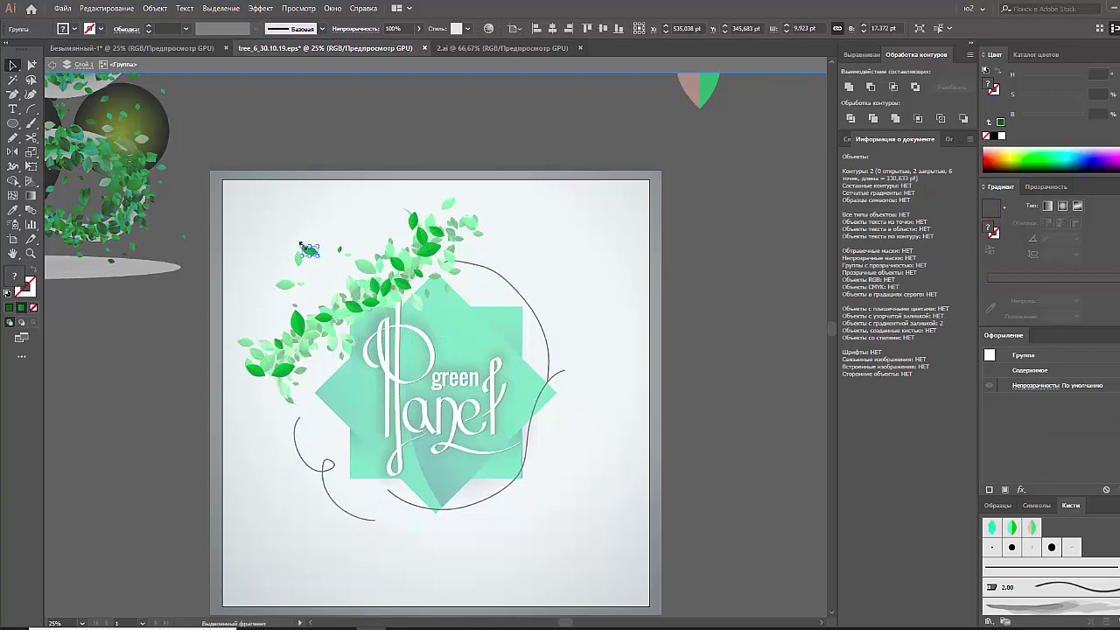
{"action": "left_click", "coordinate": [309, 249]}
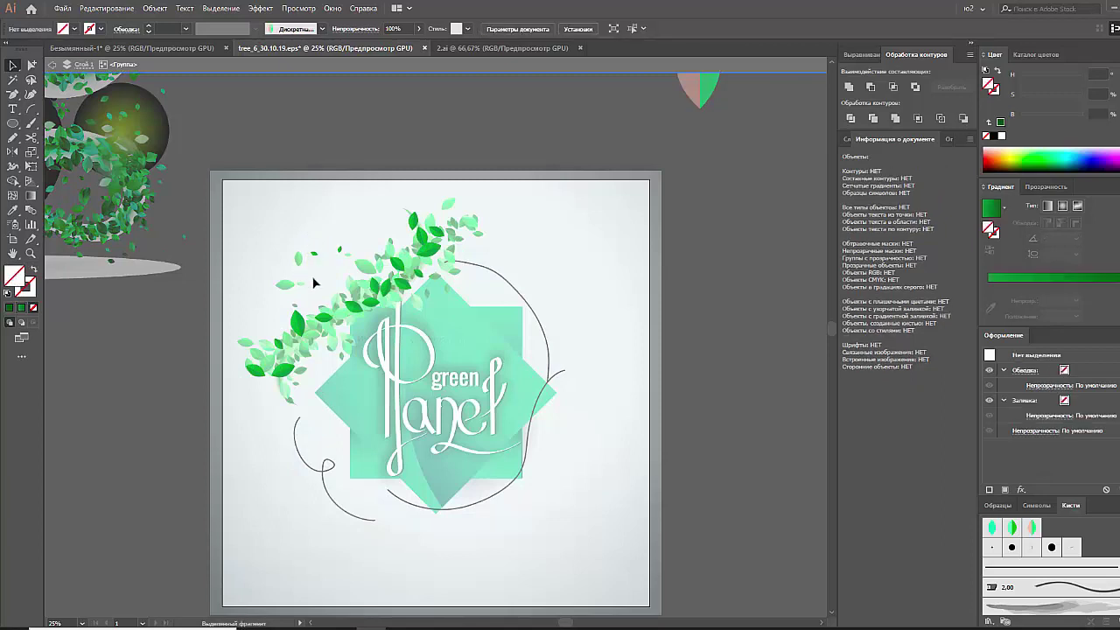
{"action": "double_click", "coordinate": [555, 288]}
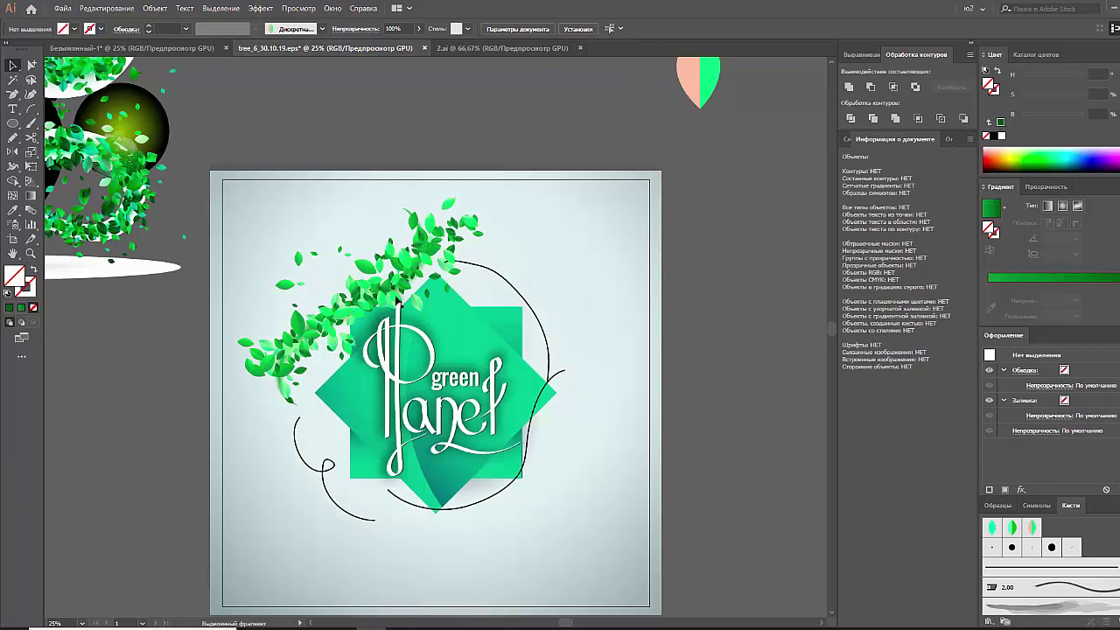
Move a small leaf from the lower leaf group down-left into a gap
{"action": "left_click", "coordinate": [272, 373]}
{"action": "right_click", "coordinate": [268, 366]}
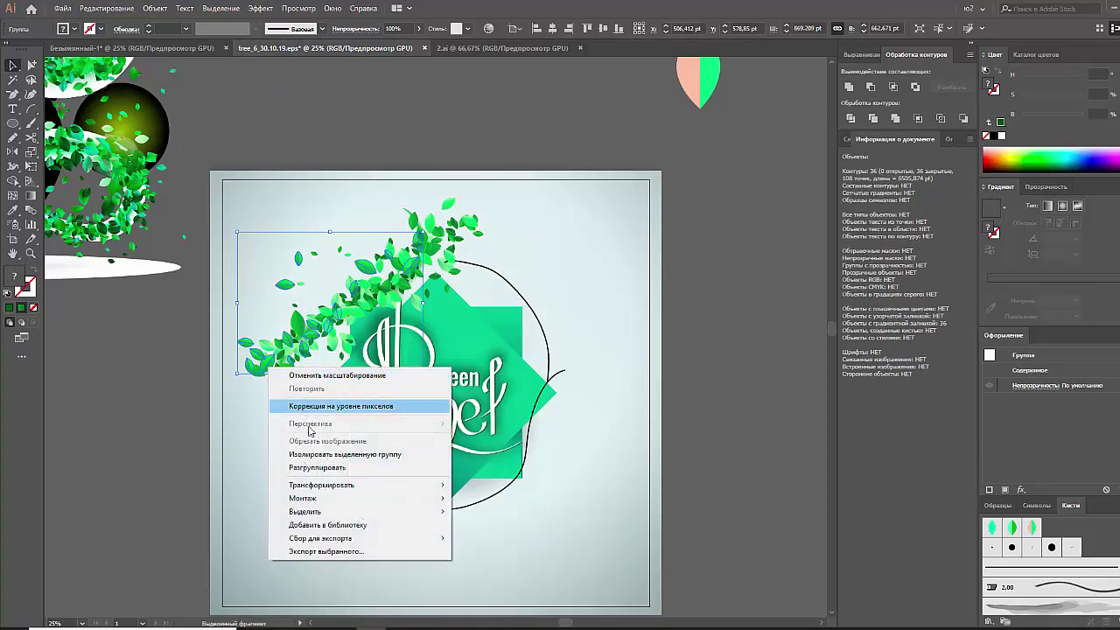
{"action": "left_click", "coordinate": [288, 406]}
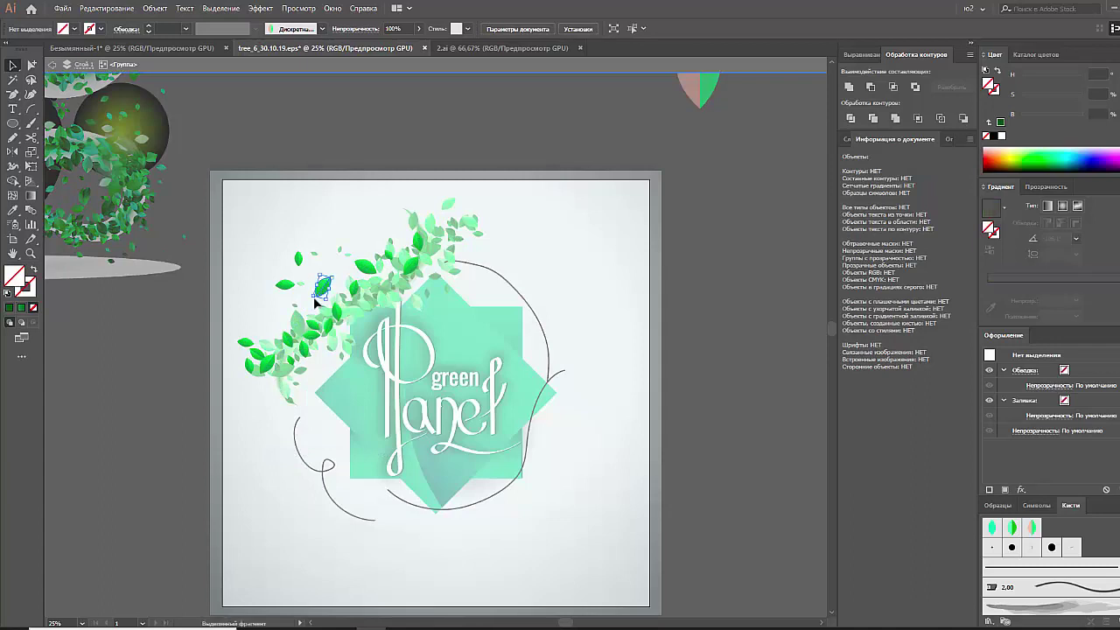
{"action": "left_click", "coordinate": [322, 284]}
{"action": "left_click", "coordinate": [325, 283]}
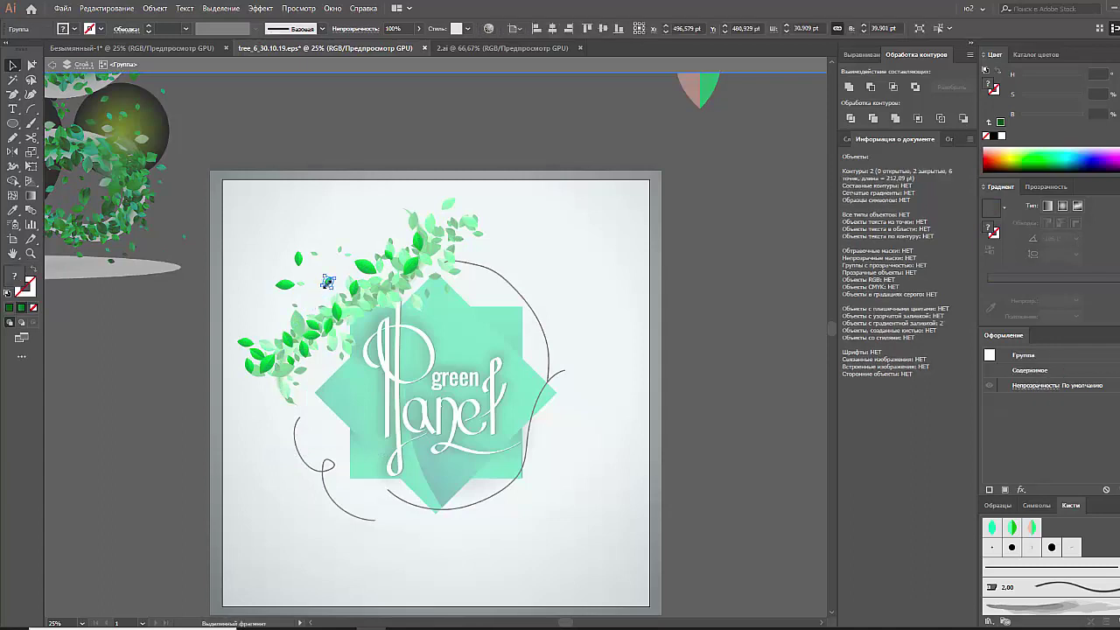
{"action": "left_click_drag", "start_coordinate": [321, 291], "coordinate": [262, 320]}
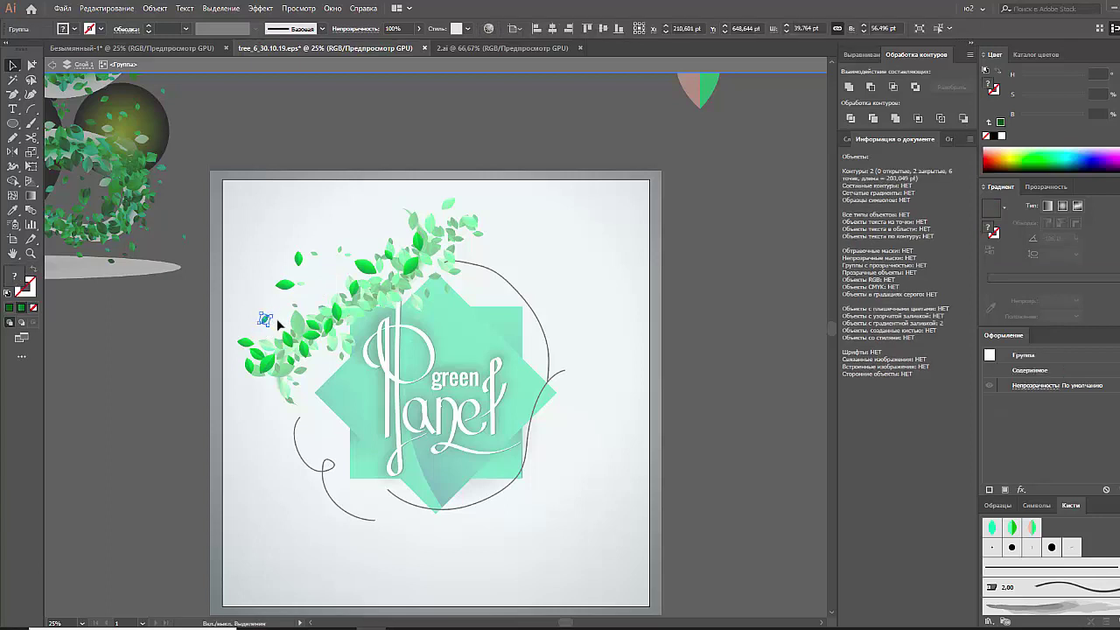
{"action": "left_click", "coordinate": [276, 319]}
{"action": "left_click", "coordinate": [321, 369]}
{"action": "left_click", "coordinate": [355, 301]}
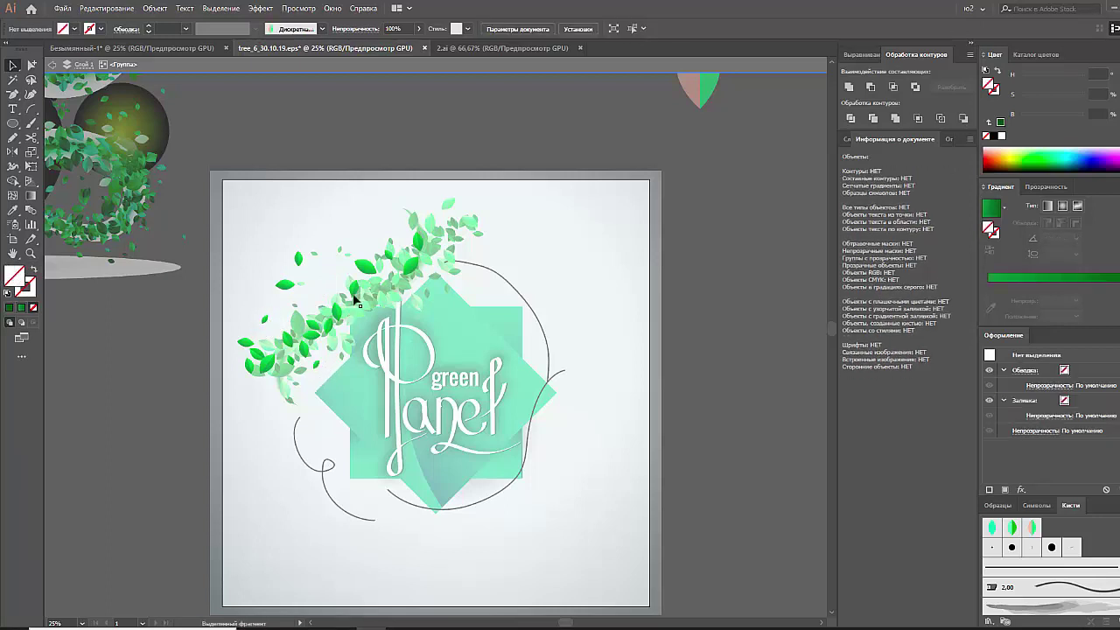
{"action": "key", "text": "ctrl+plus"}
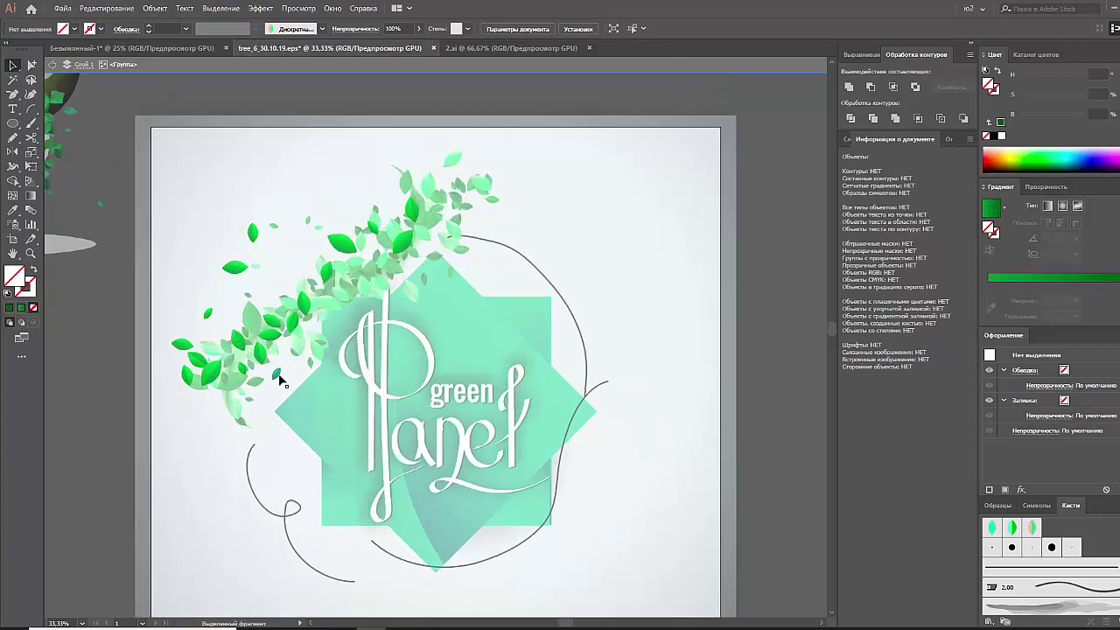
Shift a stray leaf up-right and move the top tip leaf further right
{"action": "left_click", "coordinate": [278, 376]}
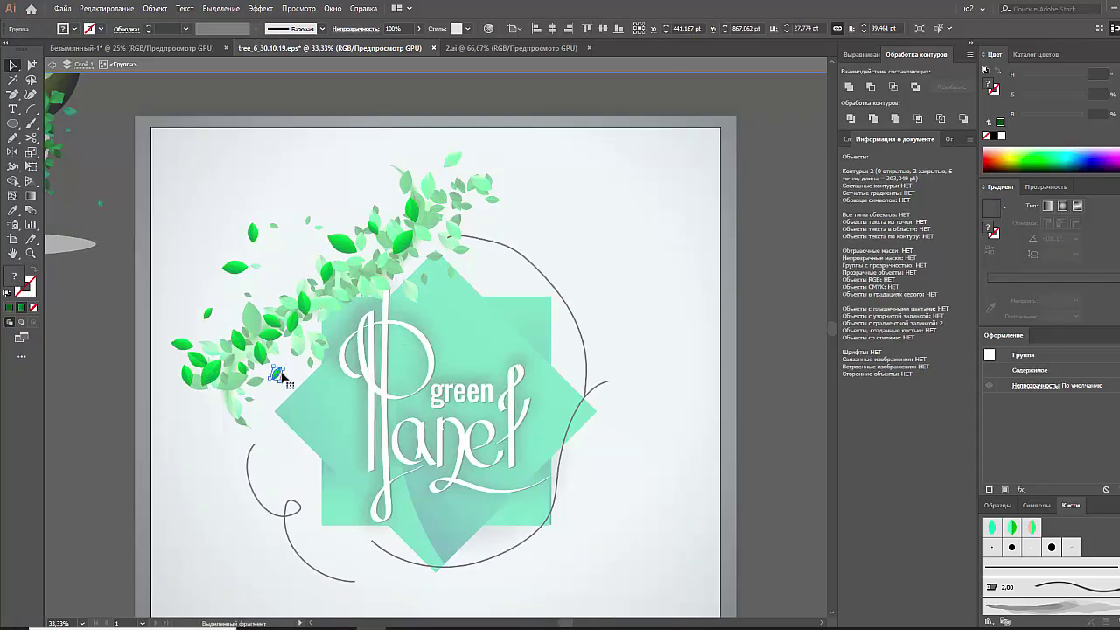
{"action": "left_click_drag", "start_coordinate": [283, 367], "coordinate": [293, 361]}
{"action": "key", "text": "ctrl+plus"}
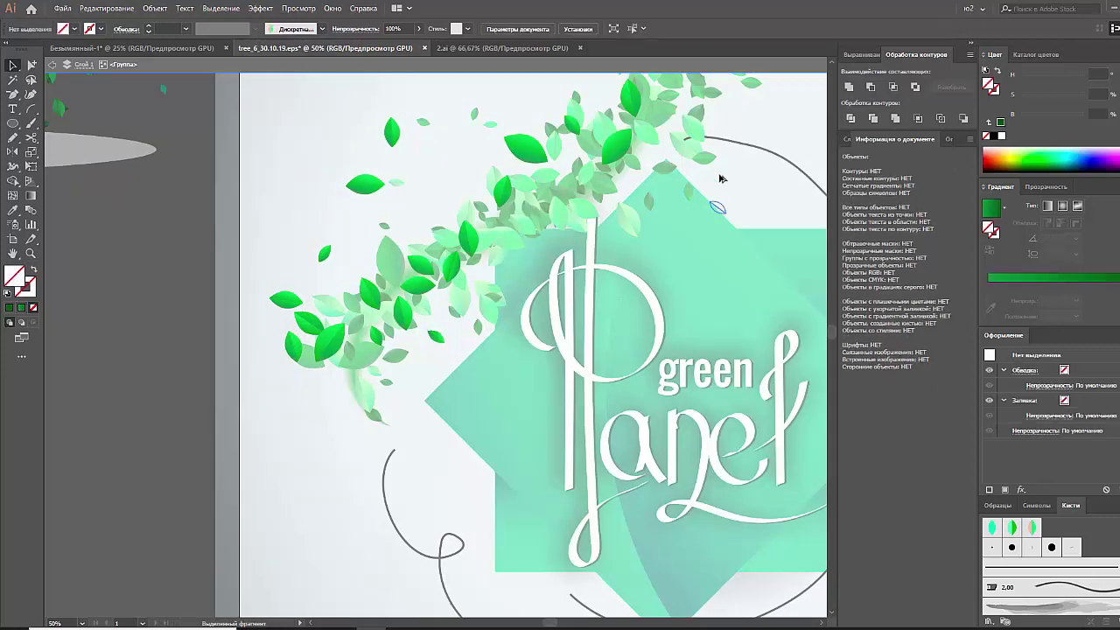
{"action": "left_click", "coordinate": [719, 116]}
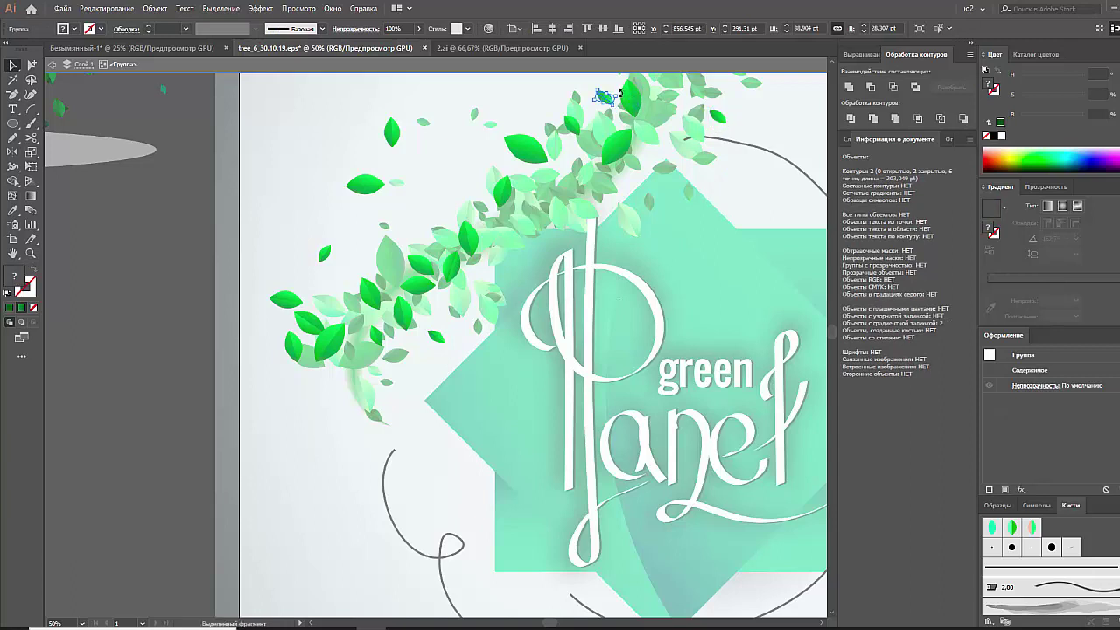
{"action": "left_click", "coordinate": [747, 125]}
{"action": "scroll", "coordinate": [718, 152], "scroll_direction": "up", "scroll_amount": 2}
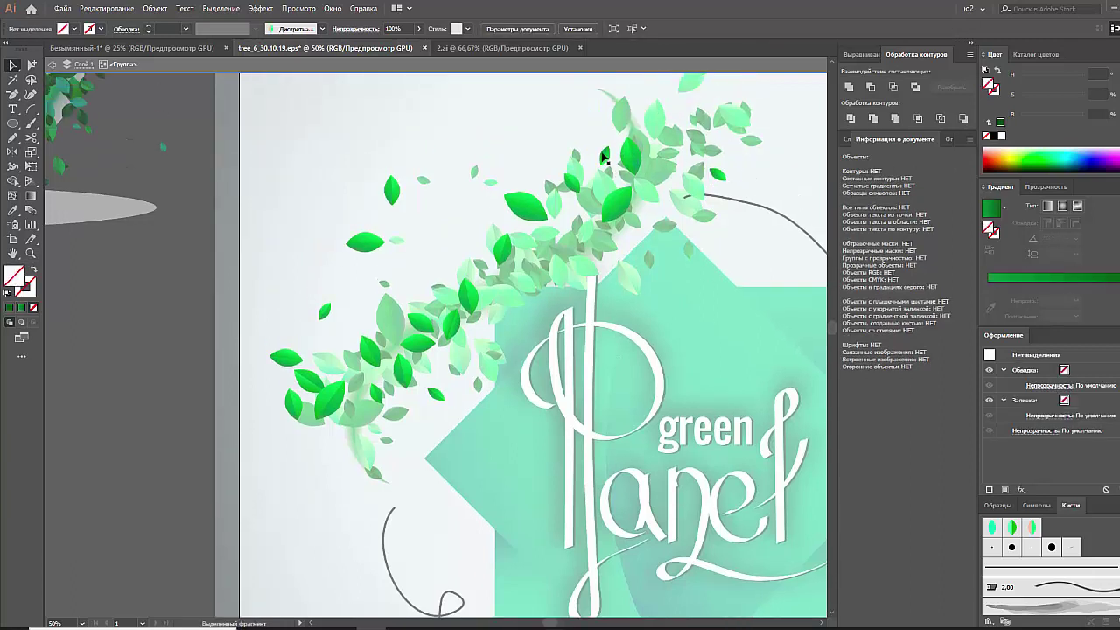
{"action": "left_click", "coordinate": [722, 83]}
{"action": "scroll", "coordinate": [728, 96], "scroll_direction": "up", "scroll_amount": 1}
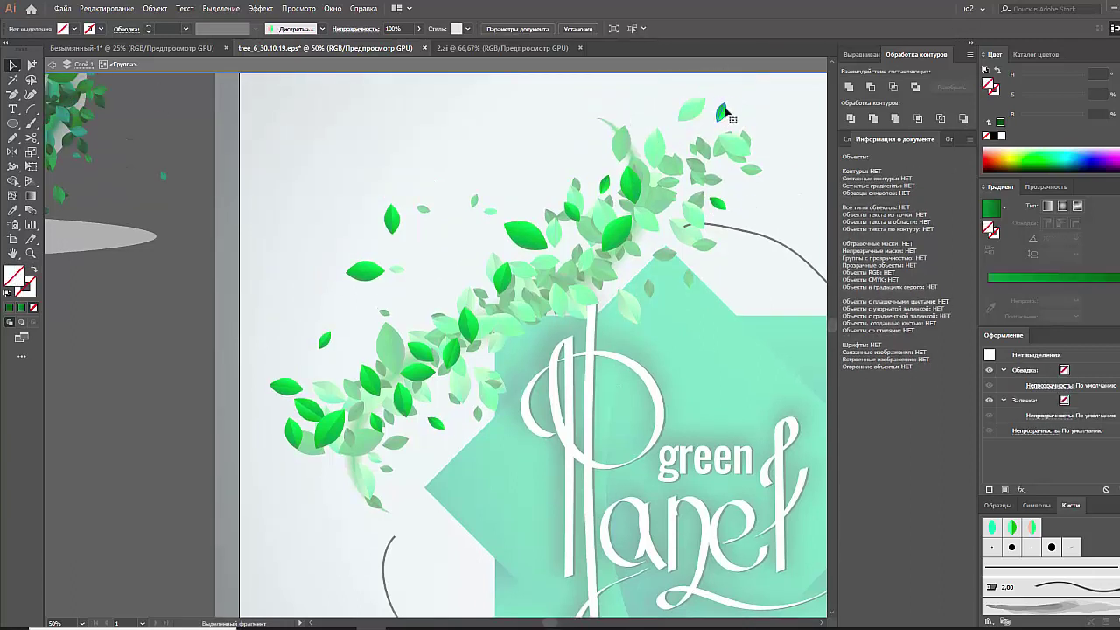
{"action": "left_click", "coordinate": [768, 123]}
{"action": "left_click_drag", "start_coordinate": [768, 123], "coordinate": [787, 125]}
Rotate the small lower-left leaf, then exit isolation and zoom out
{"action": "left_click", "coordinate": [297, 491]}
{"action": "left_click_drag", "start_coordinate": [311, 503], "coordinate": [311, 501]}
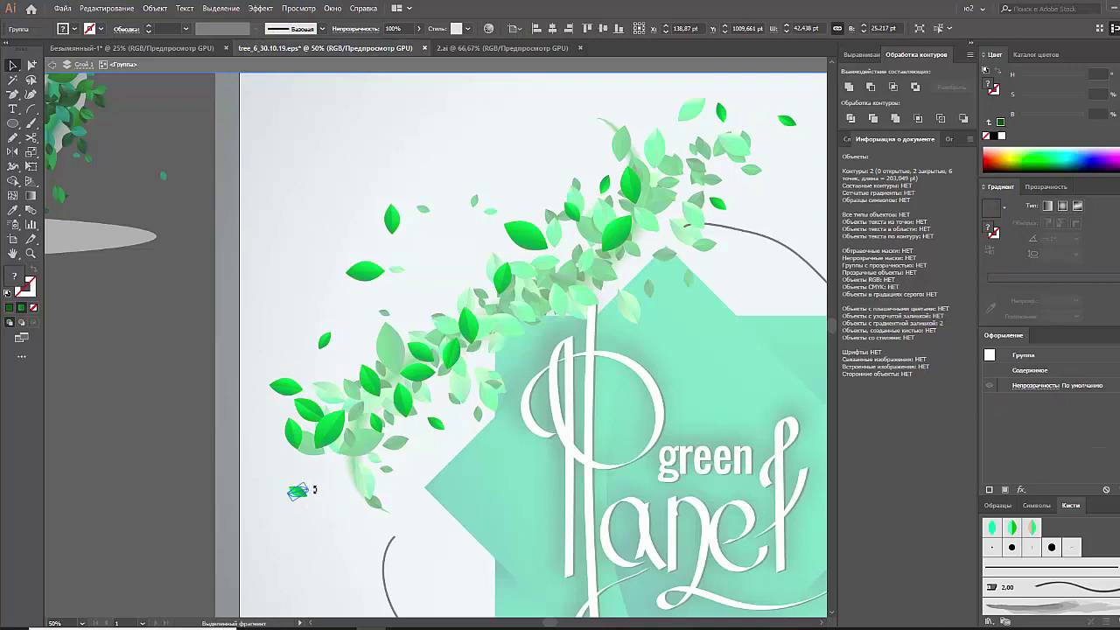
{"action": "key", "text": "Escape"}
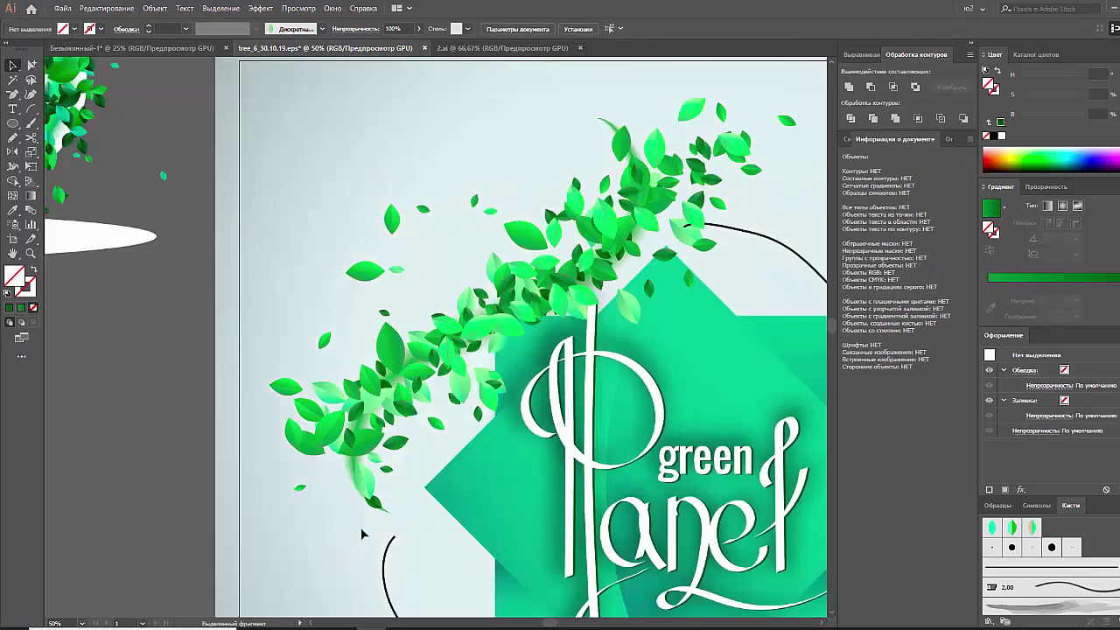
{"action": "key", "text": "ctrl+minus"}
{"action": "key", "text": "ctrl+minus"}
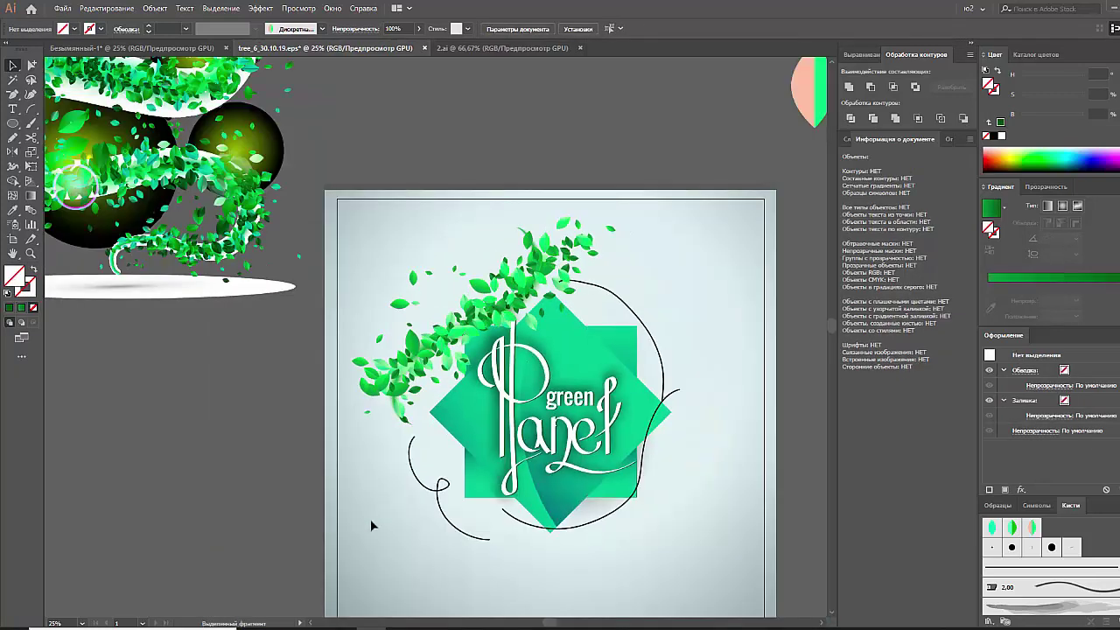
Zoom out to 16.67% and check the leaf swoosh groups around the diamond
{"action": "left_click_drag", "start_coordinate": [560, 492], "coordinate": [515, 451]}
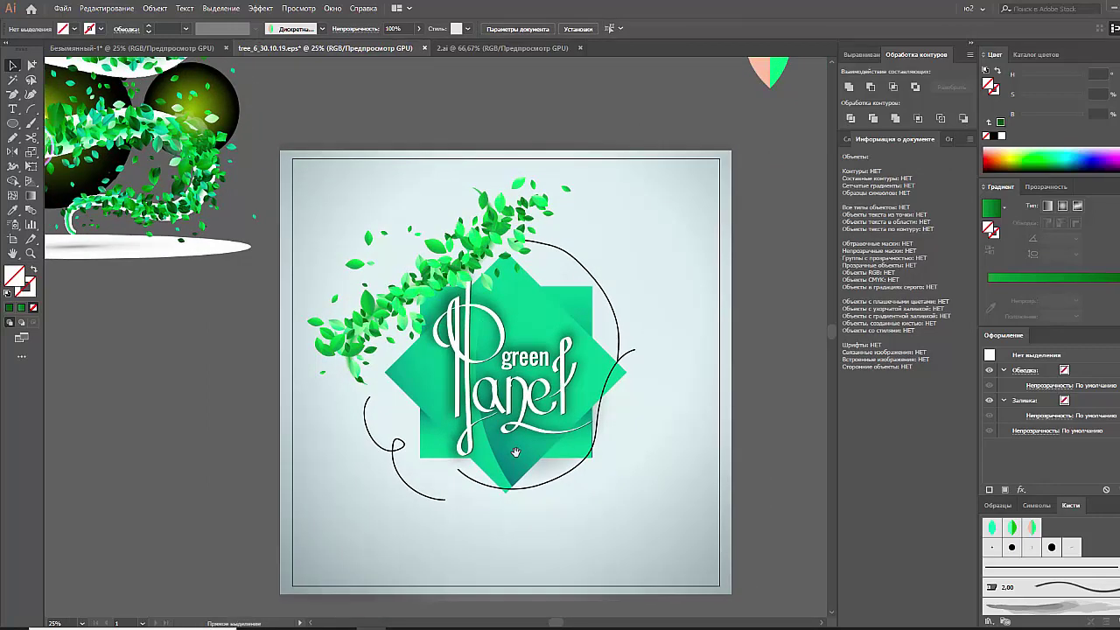
{"action": "key", "text": "ctrl+minus"}
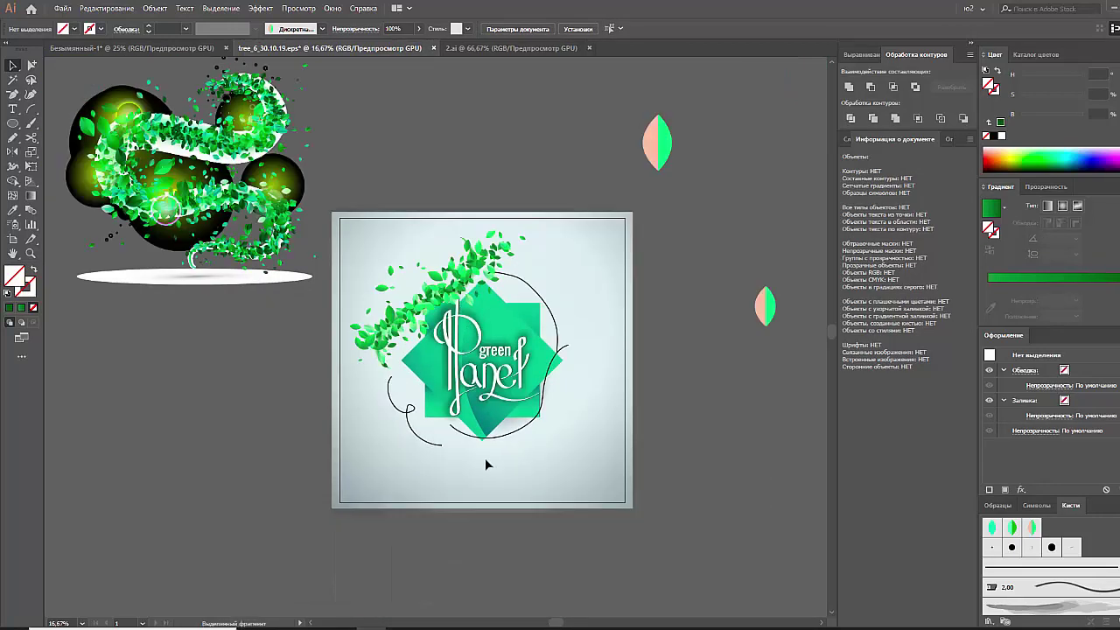
{"action": "left_click", "coordinate": [418, 317]}
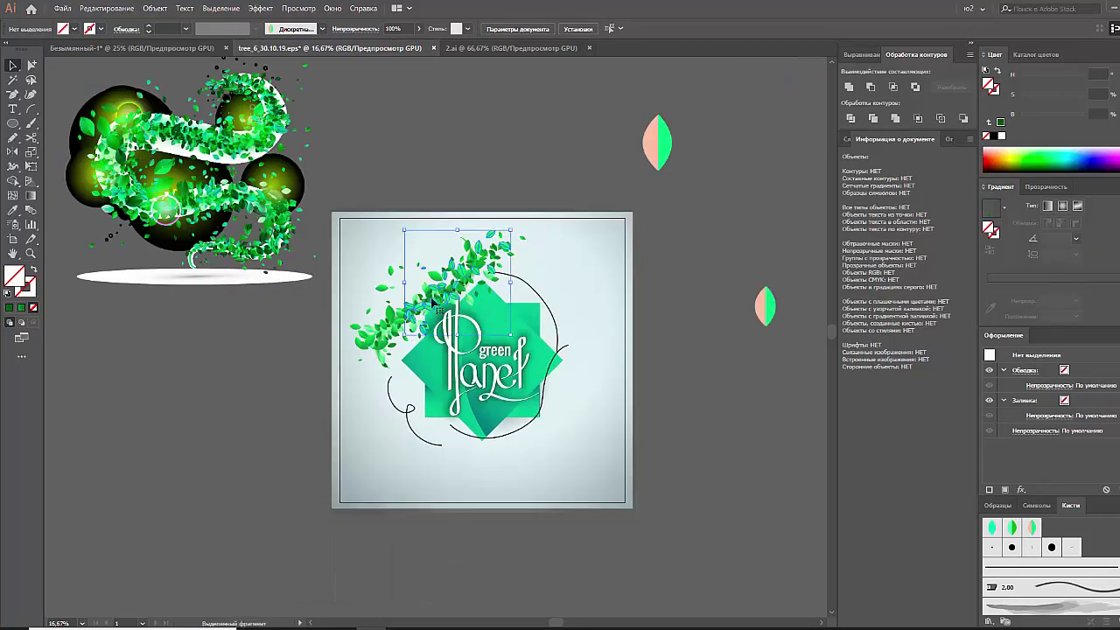
{"action": "left_click", "coordinate": [525, 298]}
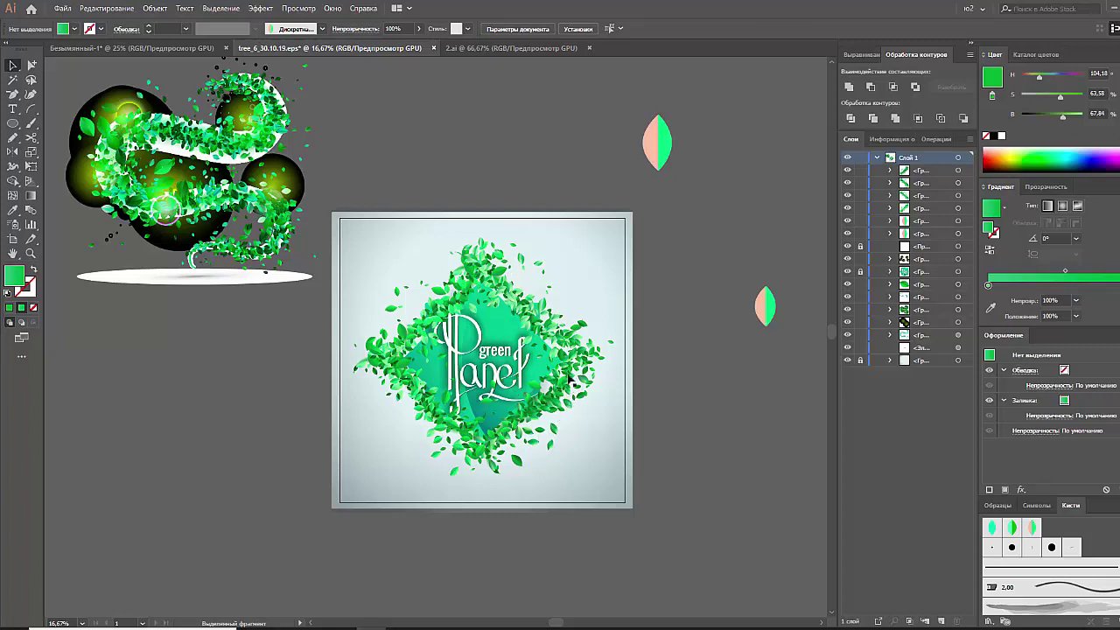
{"action": "left_click", "coordinate": [565, 330]}
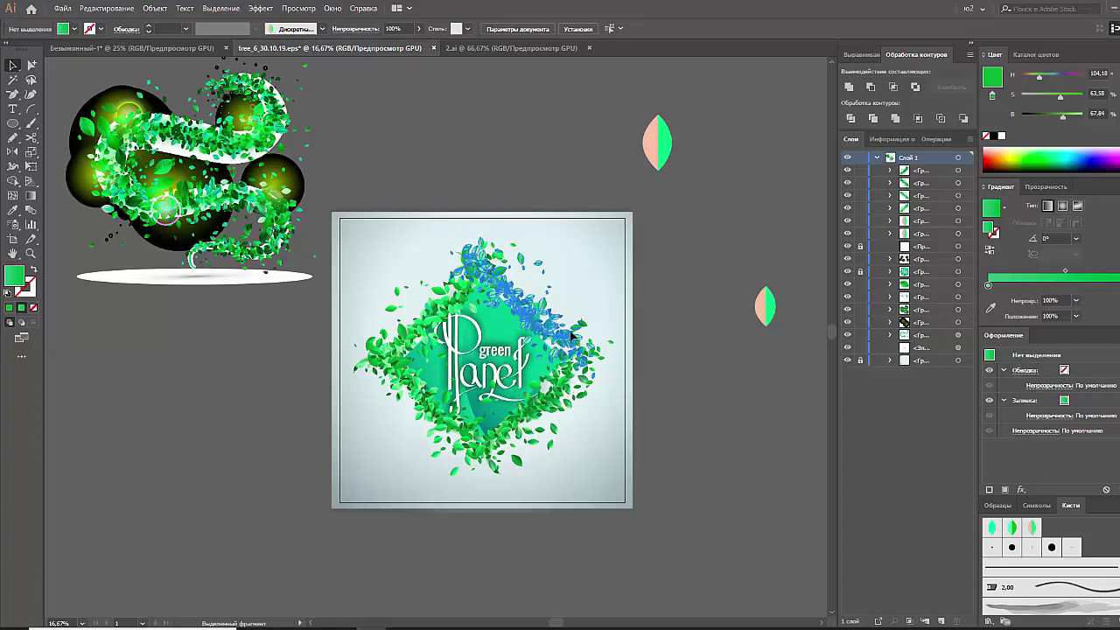
{"action": "left_click", "coordinate": [680, 356]}
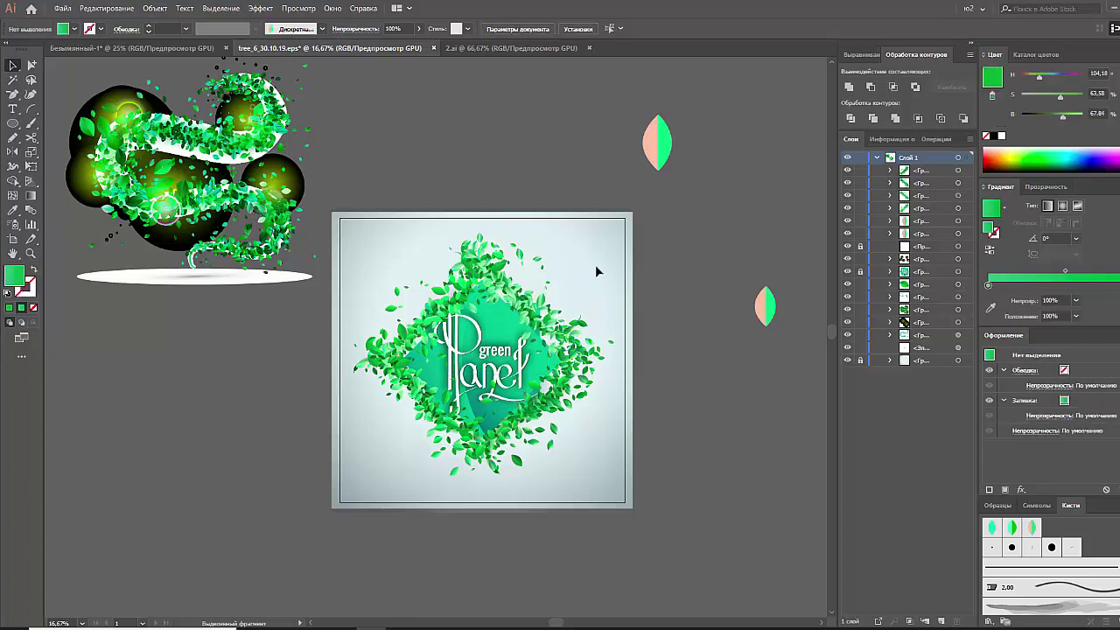
{"action": "left_click", "coordinate": [412, 385]}
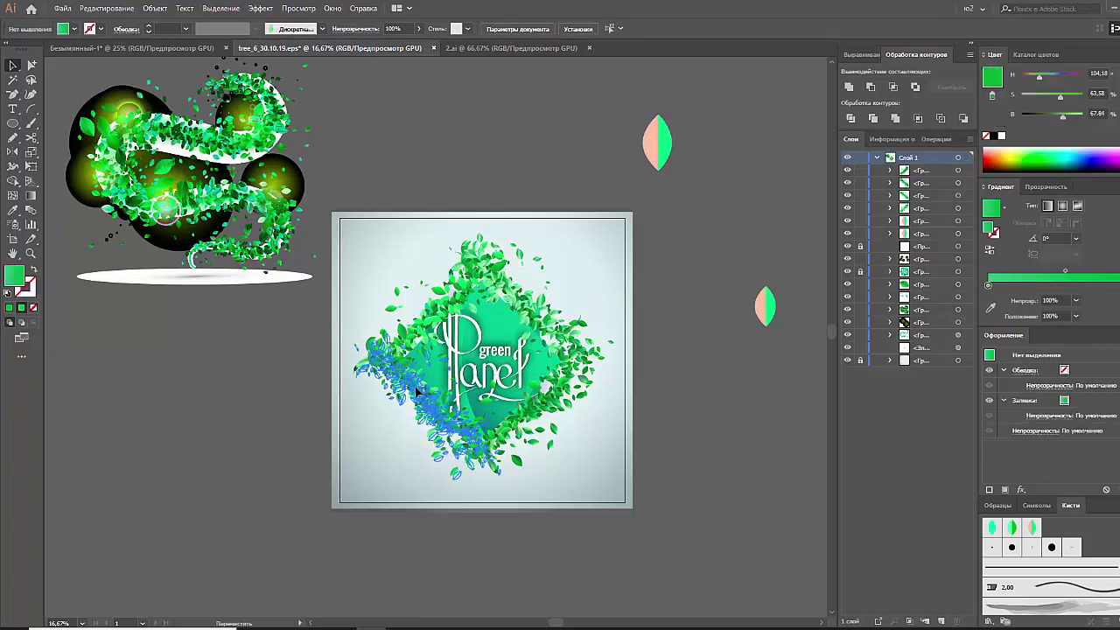
{"action": "left_click", "coordinate": [667, 445]}
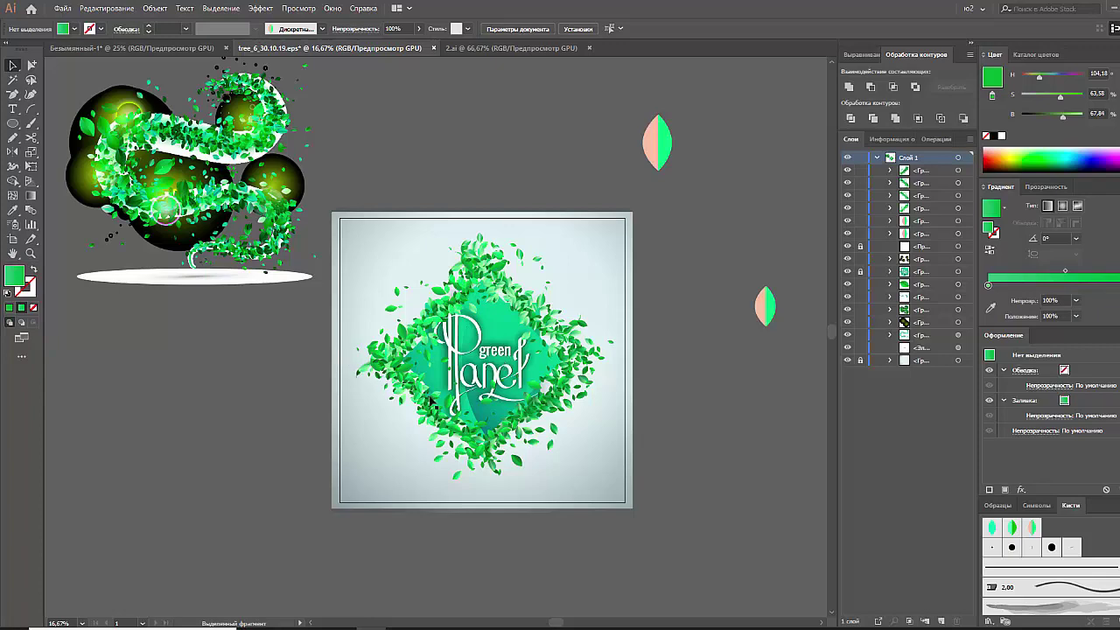
Isolate the lower-left leaf group, select its leaves, then return to the full artwork
{"action": "right_click", "coordinate": [411, 401]}
{"action": "left_click", "coordinate": [490, 482]}
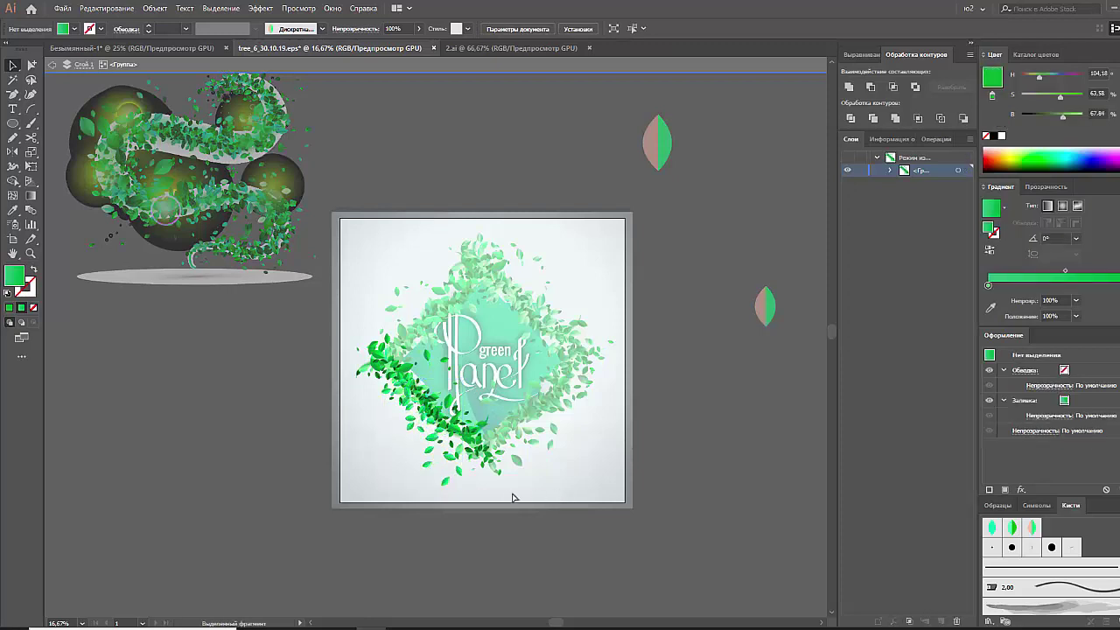
{"action": "left_click_drag", "start_coordinate": [376, 389], "coordinate": [426, 475]}
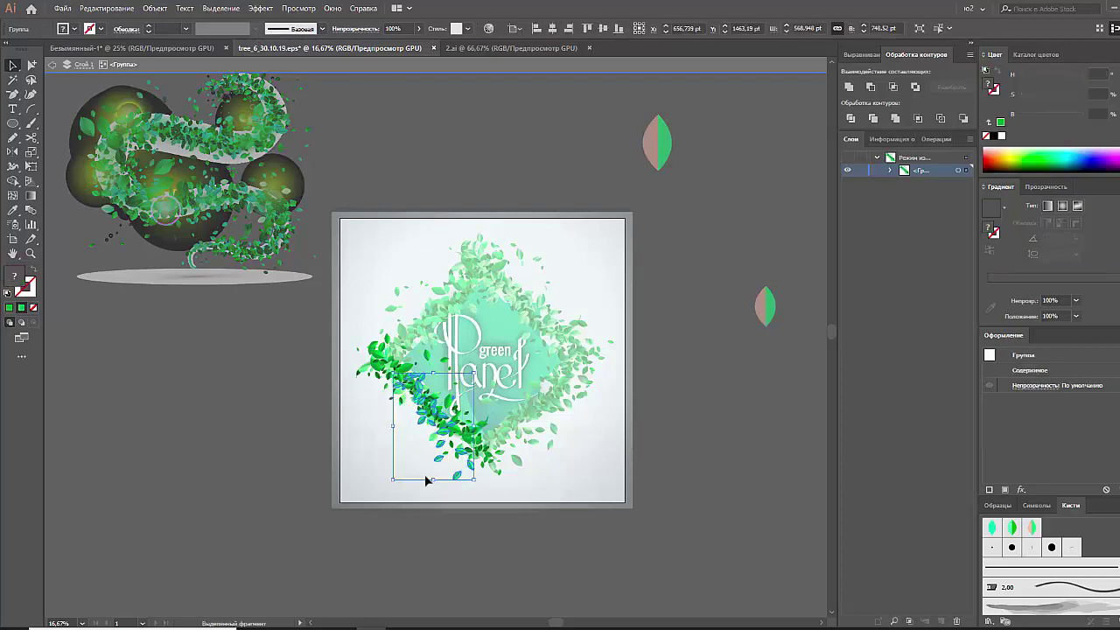
{"action": "left_click", "coordinate": [545, 502]}
{"action": "double_click", "coordinate": [610, 293]}
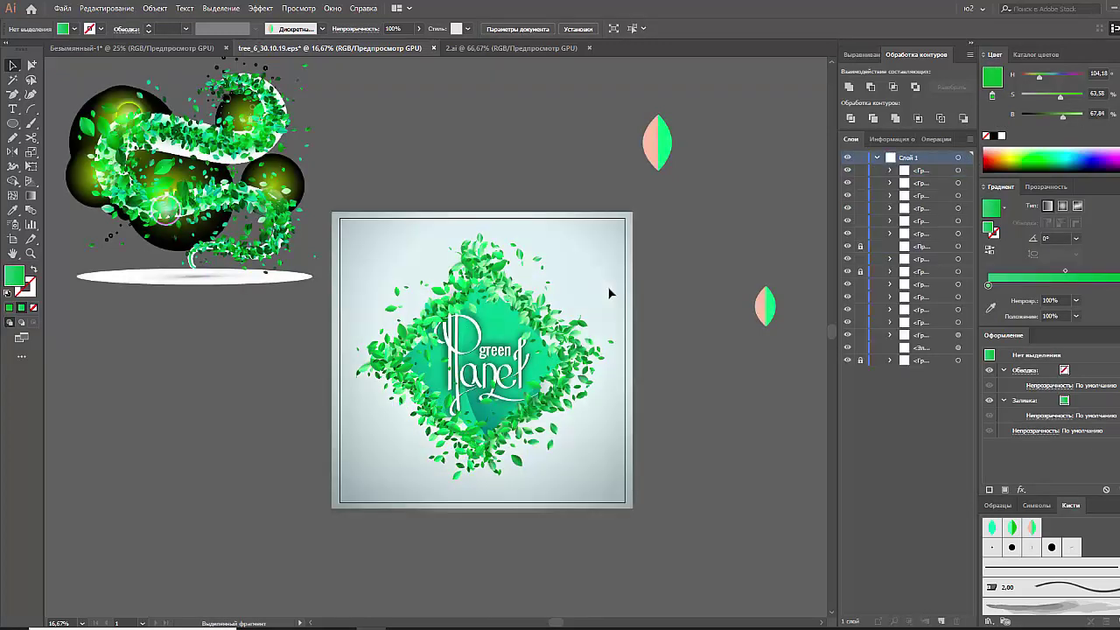
Isolate the lower-right leaf sub-group and Magic Wand its matching green leaves
{"action": "left_click", "coordinate": [553, 405]}
{"action": "right_click", "coordinate": [553, 402]}
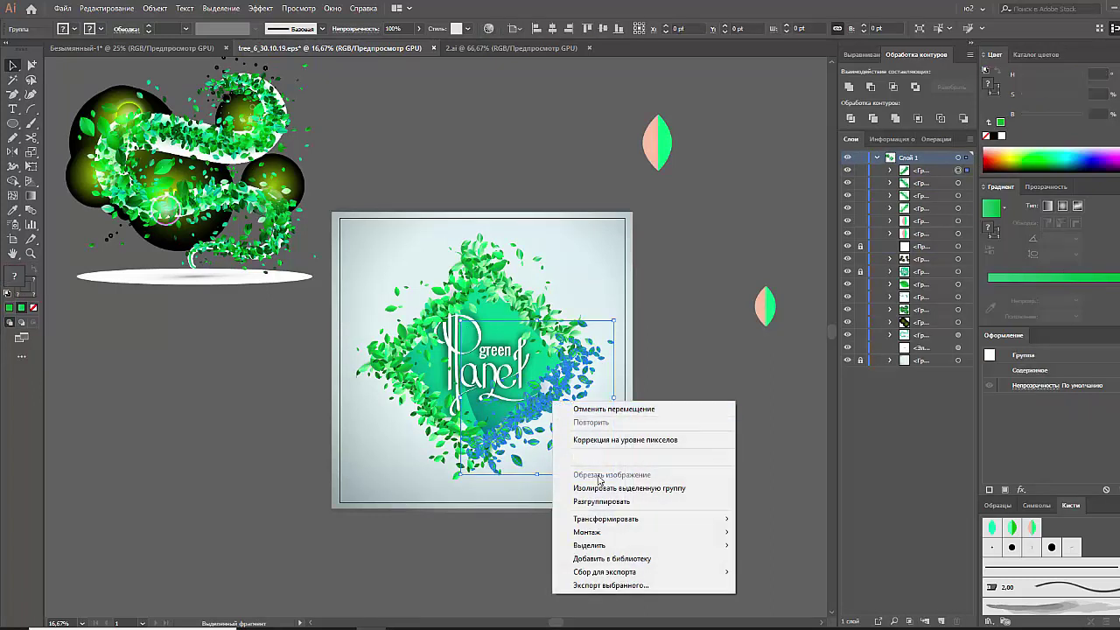
{"action": "left_click", "coordinate": [590, 486]}
{"action": "double_click", "coordinate": [553, 421]}
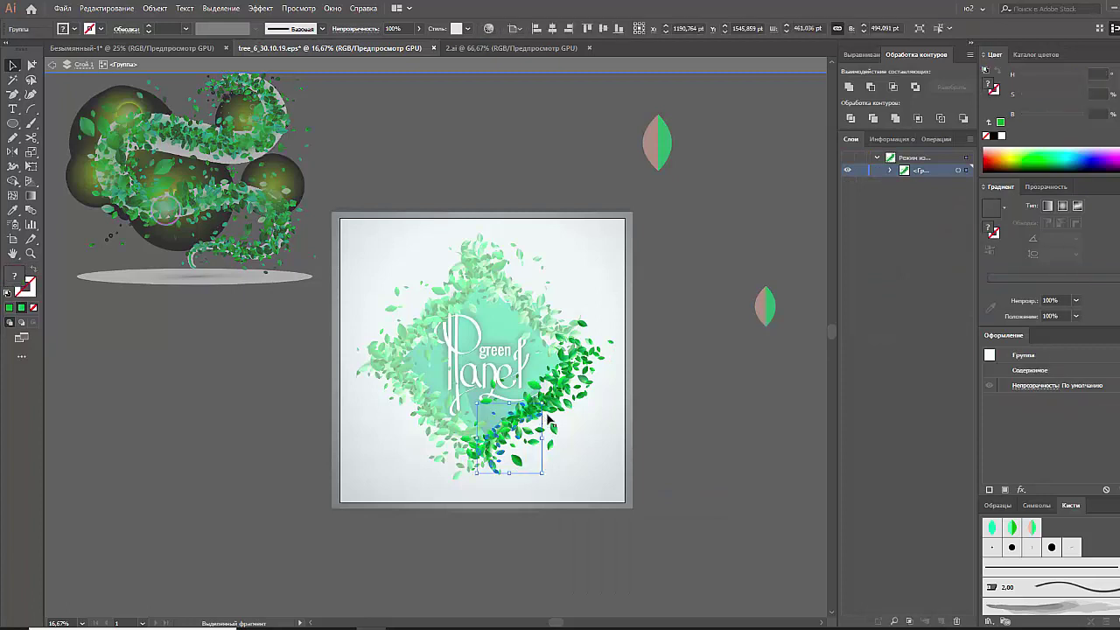
{"action": "left_click", "coordinate": [14, 79]}
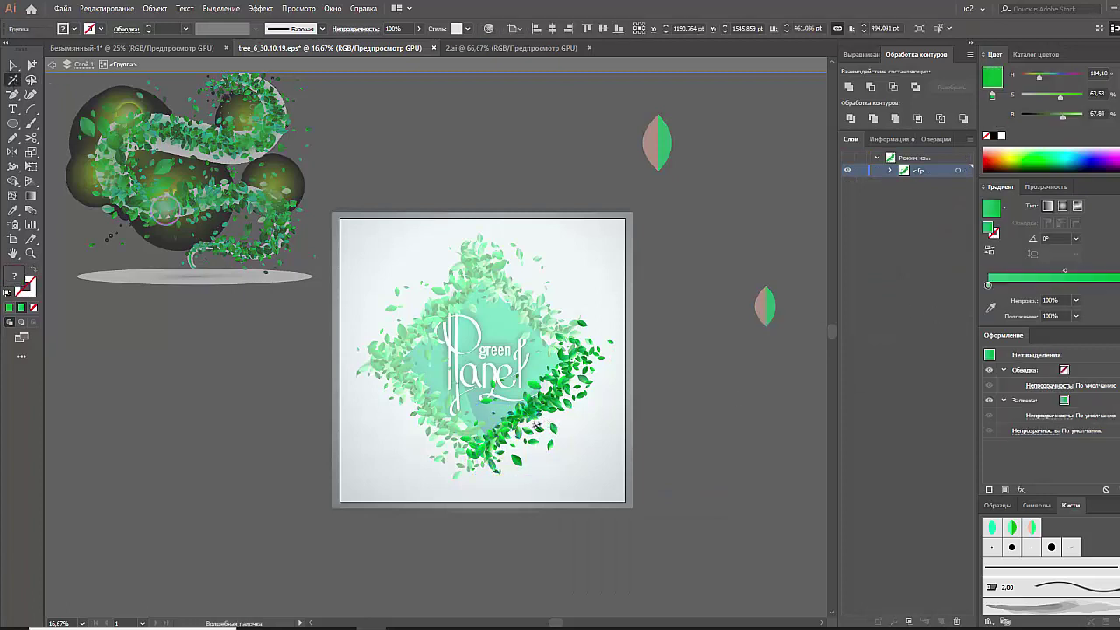
{"action": "left_click", "coordinate": [545, 457]}
Select the green leaf stroke object, trying a move and undoing it
{"action": "left_click", "coordinate": [543, 418]}
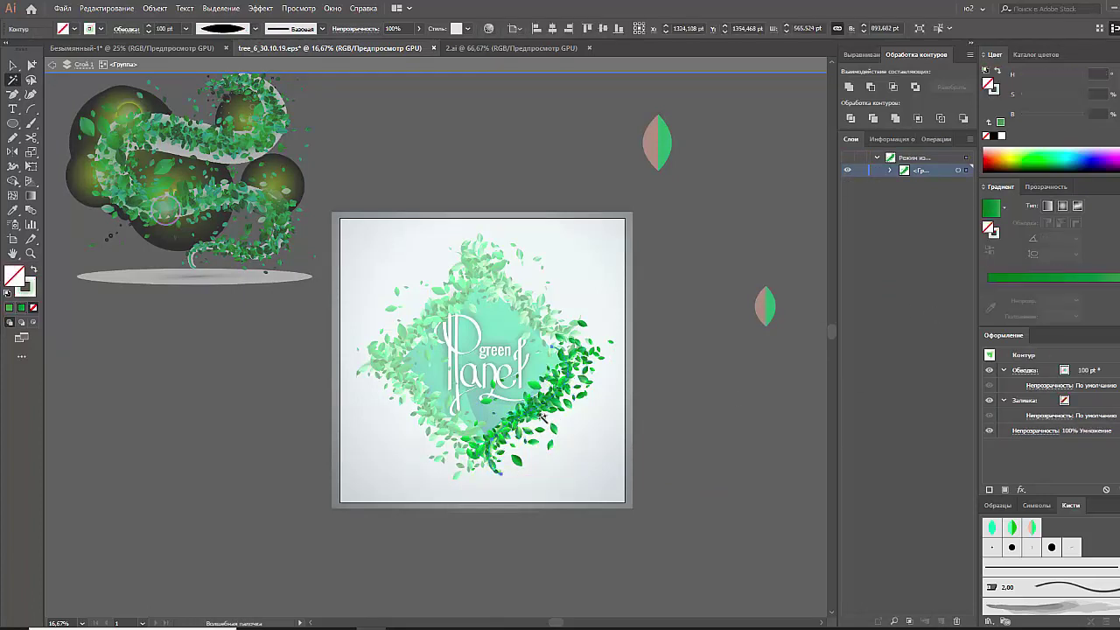
{"action": "key", "text": "v"}
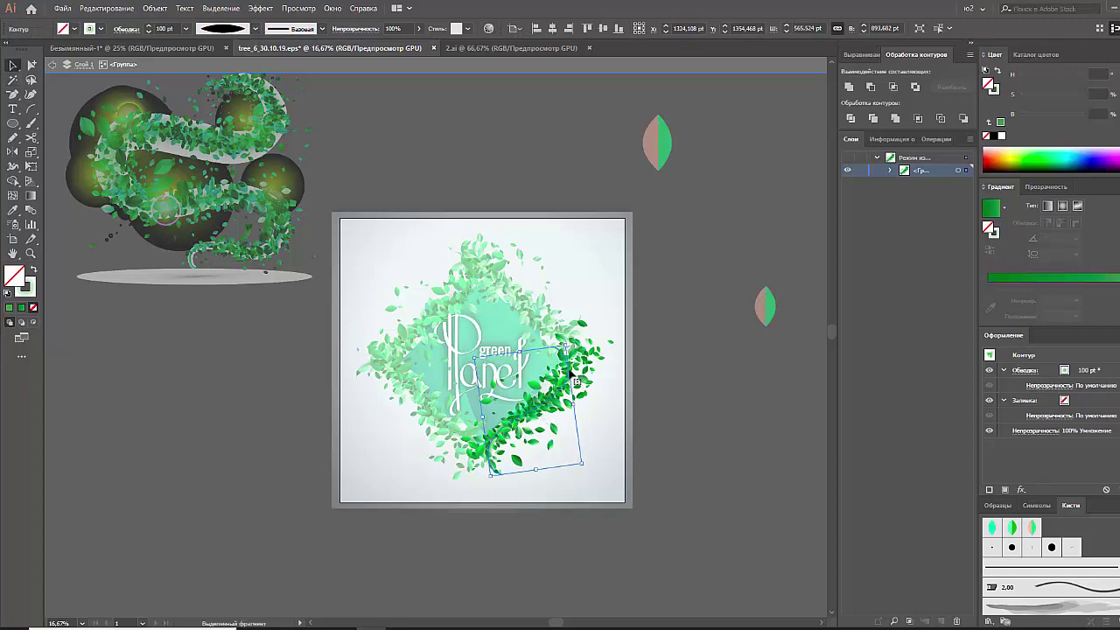
{"action": "left_click_drag", "start_coordinate": [573, 378], "coordinate": [660, 396]}
{"action": "key", "text": "ctrl+z"}
Give the lower-right leaves a 200 pt stroke with a darker green gradient
{"action": "left_click", "coordinate": [186, 29]}
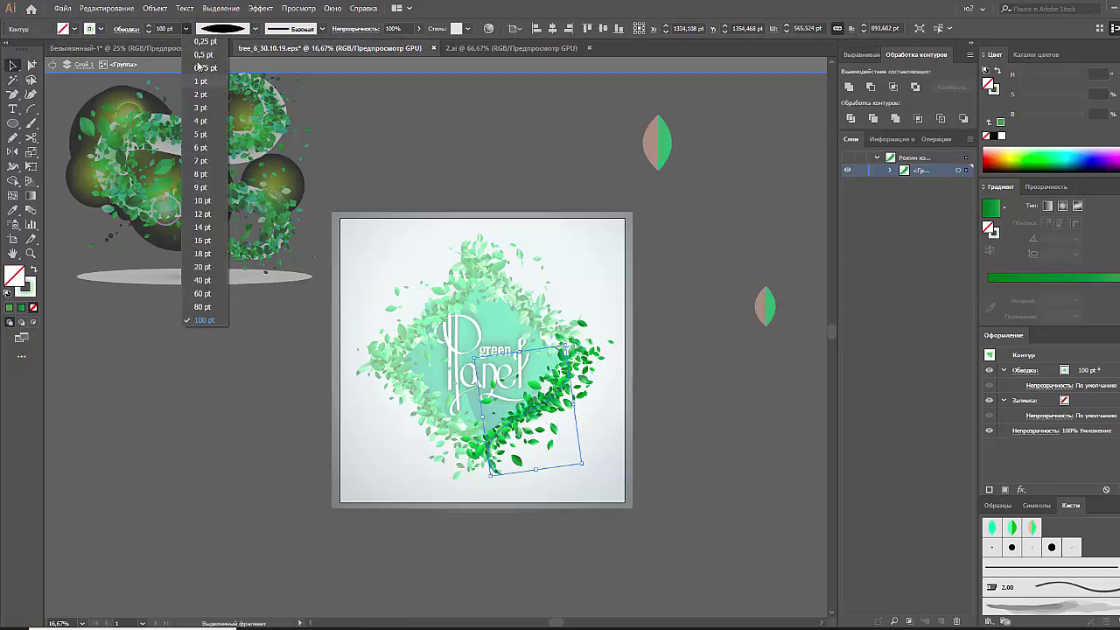
{"action": "left_click", "coordinate": [160, 29]}
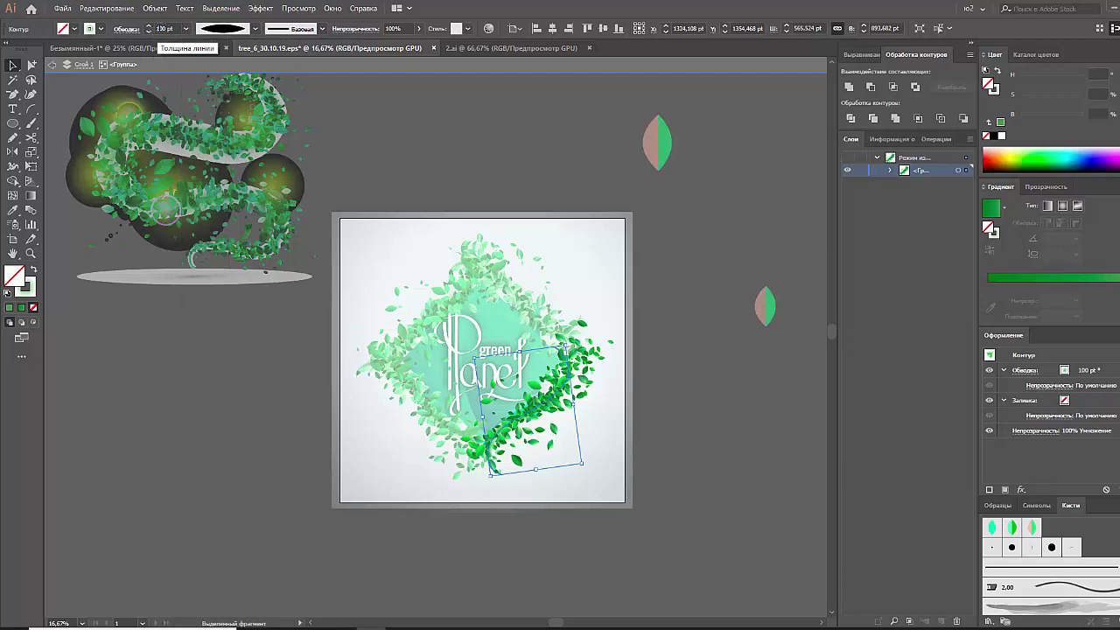
{"action": "left_click", "coordinate": [158, 29]}
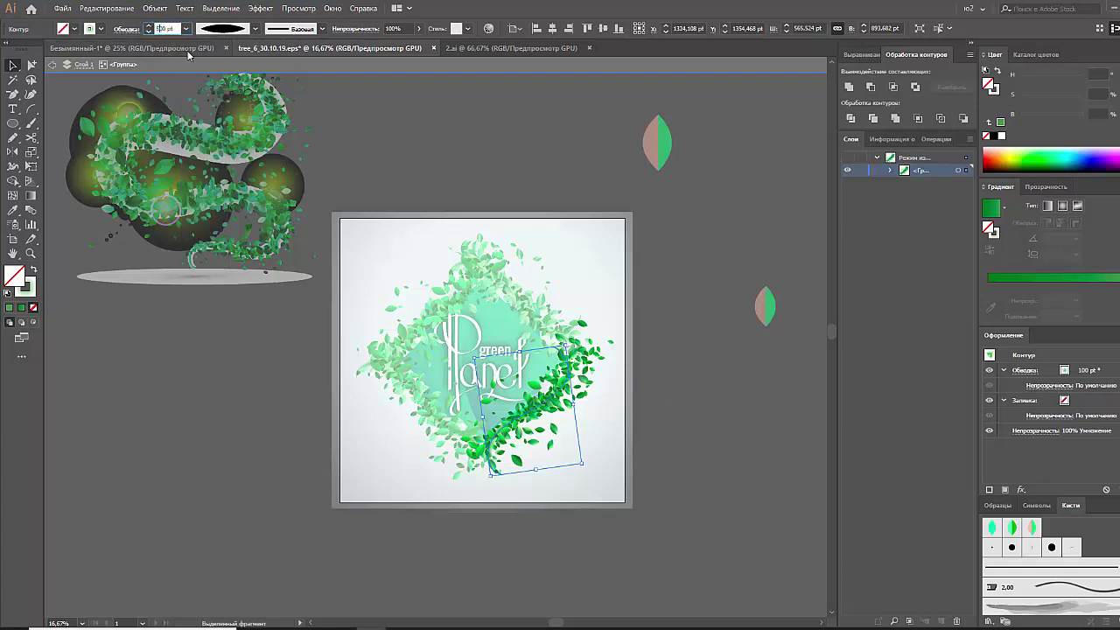
{"action": "key", "text": "Return"}
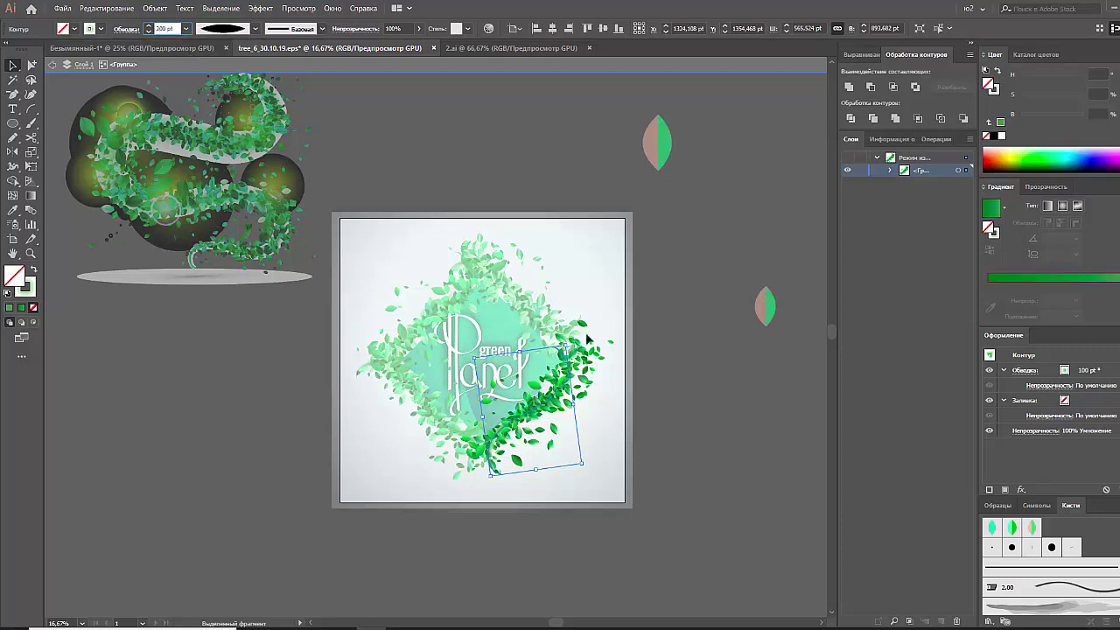
{"action": "left_click", "coordinate": [998, 235]}
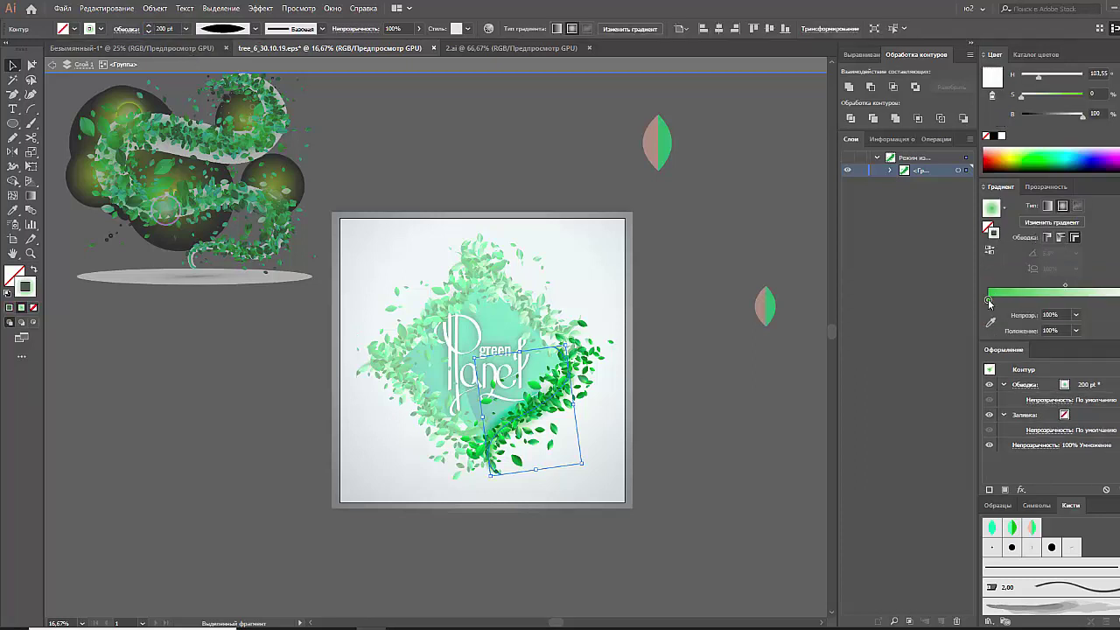
{"action": "left_click_drag", "start_coordinate": [1052, 120], "coordinate": [1060, 120]}
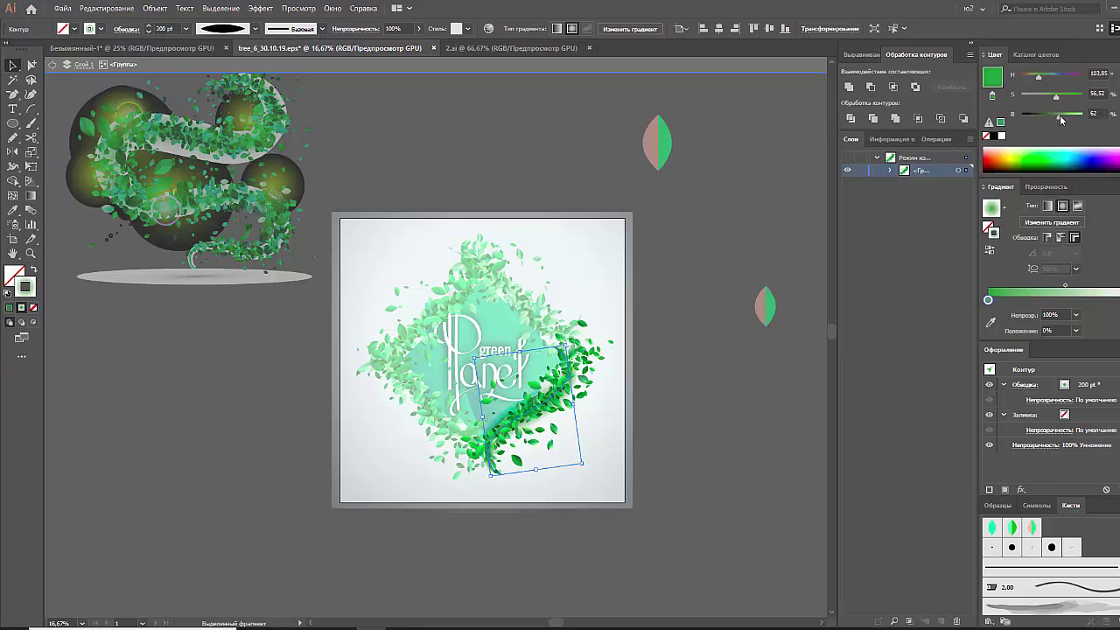
Expand the swoosh's appearance into plain artwork and exit isolation
{"action": "left_click", "coordinate": [154, 8]}
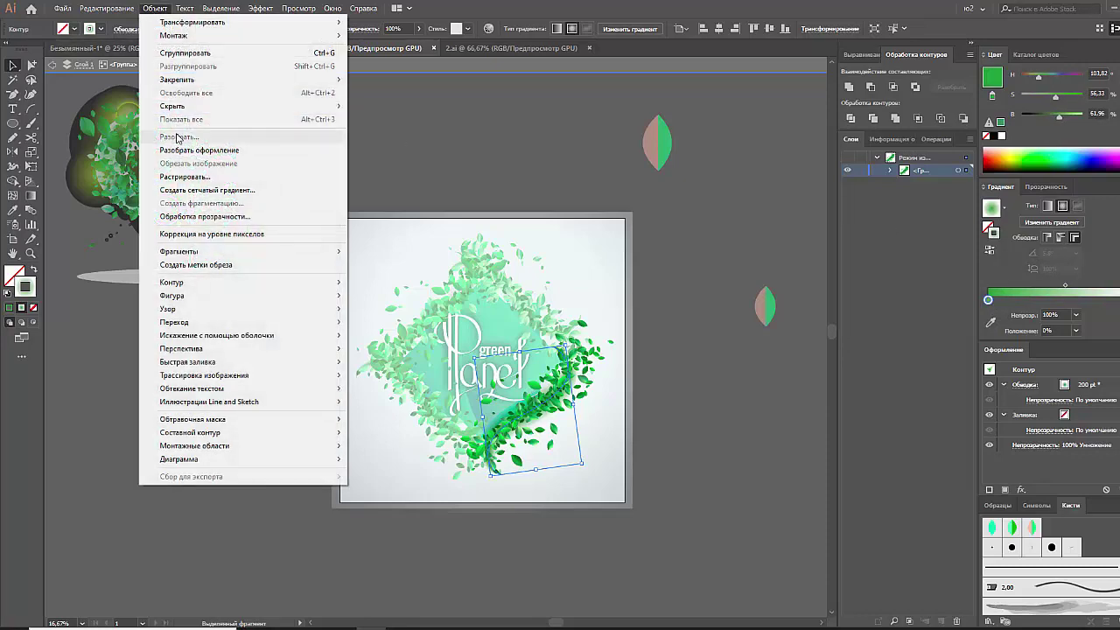
{"action": "left_click", "coordinate": [210, 141]}
{"action": "double_click", "coordinate": [659, 363]}
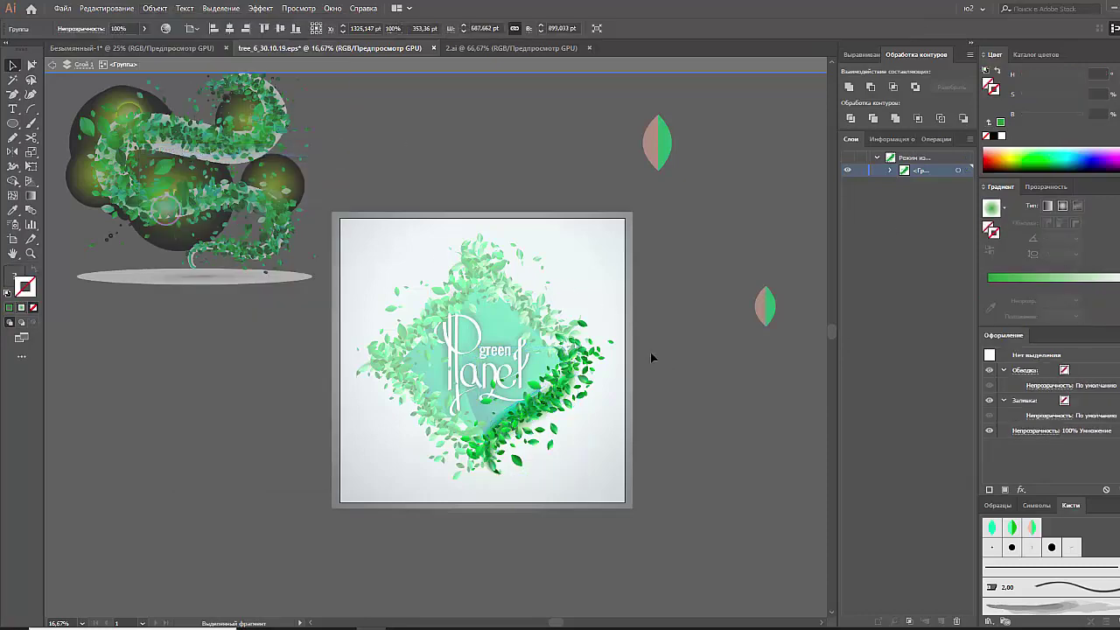
Rotate the right leaf group slightly and isolate it for editing
{"action": "left_click", "coordinate": [558, 411]}
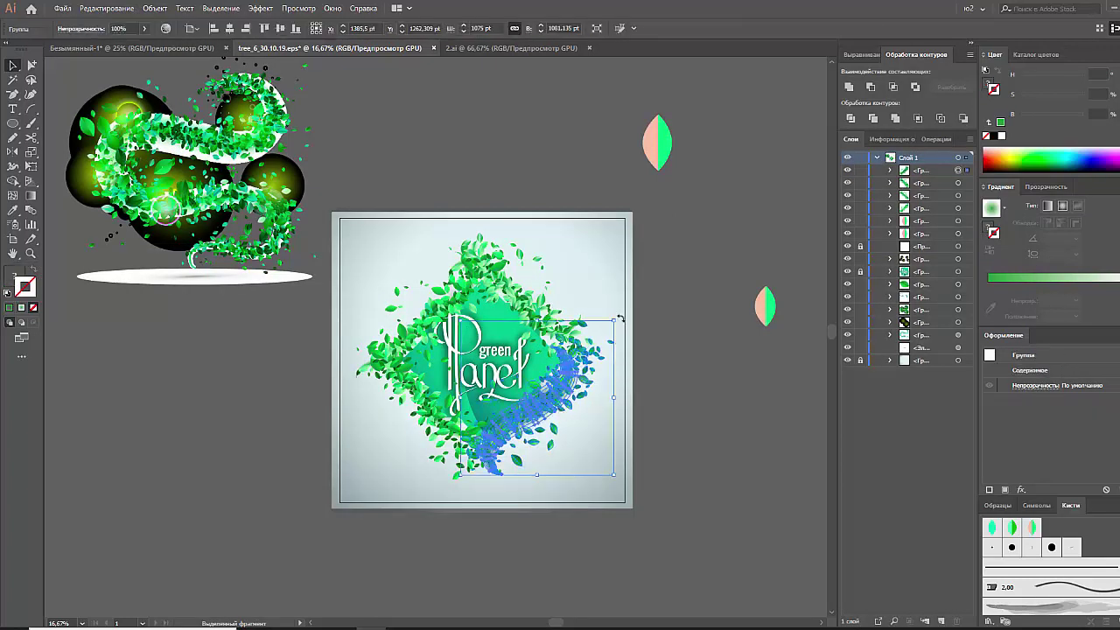
{"action": "left_click_drag", "start_coordinate": [619, 319], "coordinate": [620, 420]}
{"action": "left_click", "coordinate": [641, 421]}
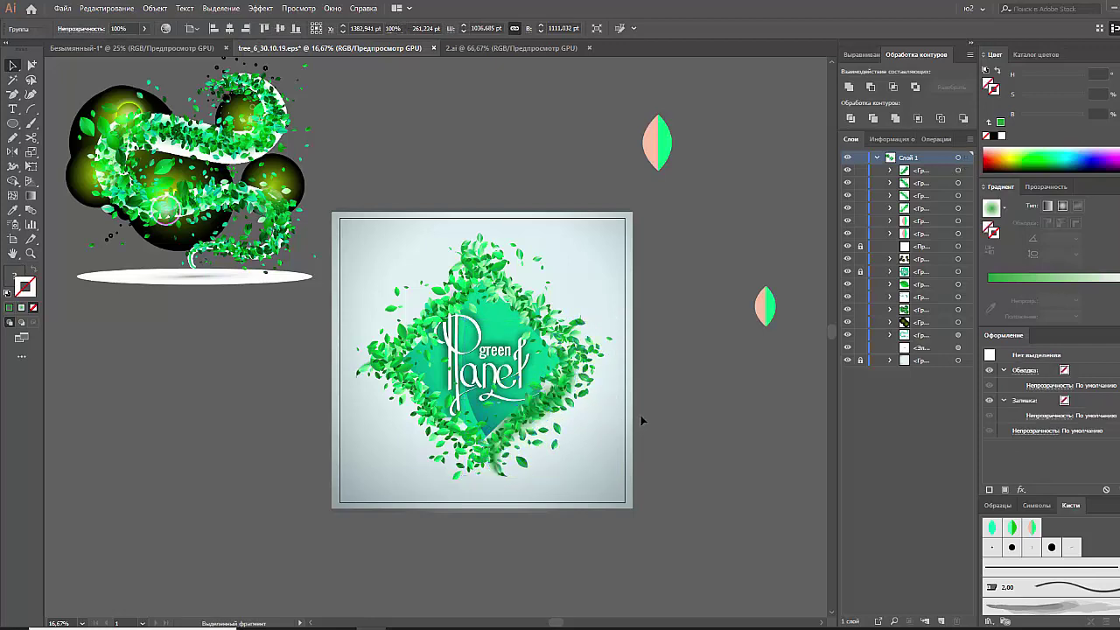
{"action": "right_click", "coordinate": [557, 400]}
{"action": "left_click", "coordinate": [590, 482]}
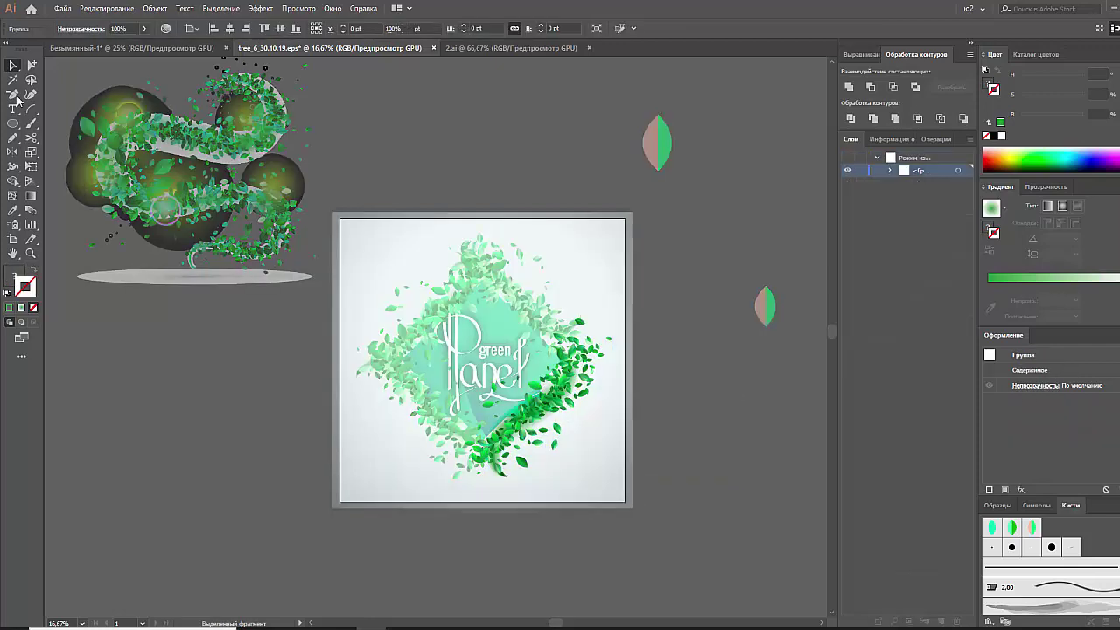
Magic-wand select the similar leaves and darken their green by lowering the B slider
{"action": "left_click", "coordinate": [13, 79]}
{"action": "left_click", "coordinate": [539, 422]}
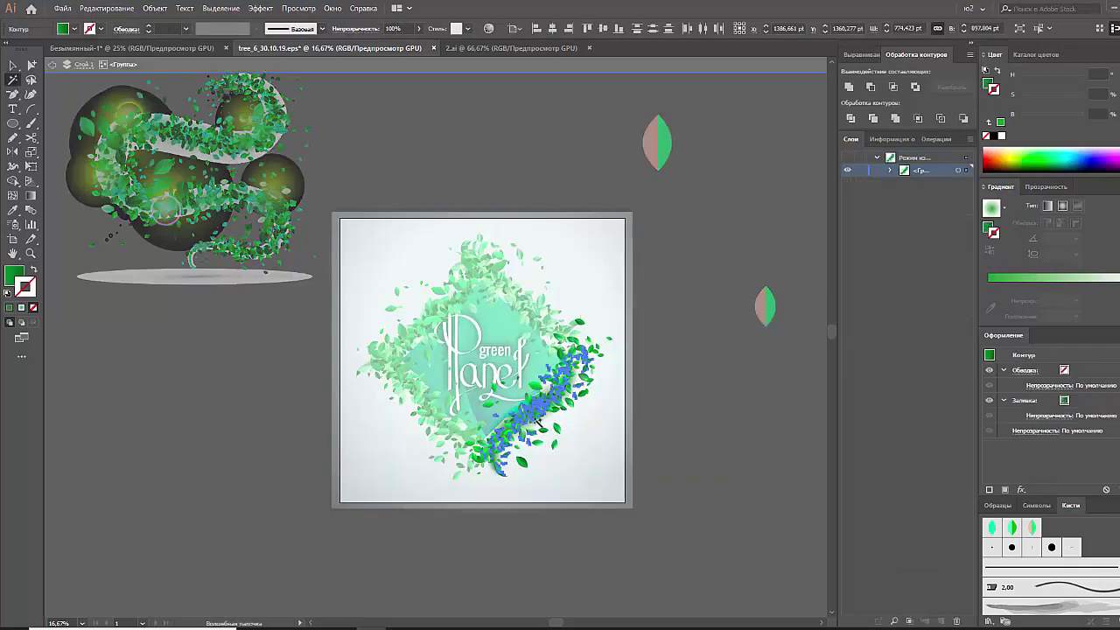
{"action": "left_click", "coordinate": [986, 231]}
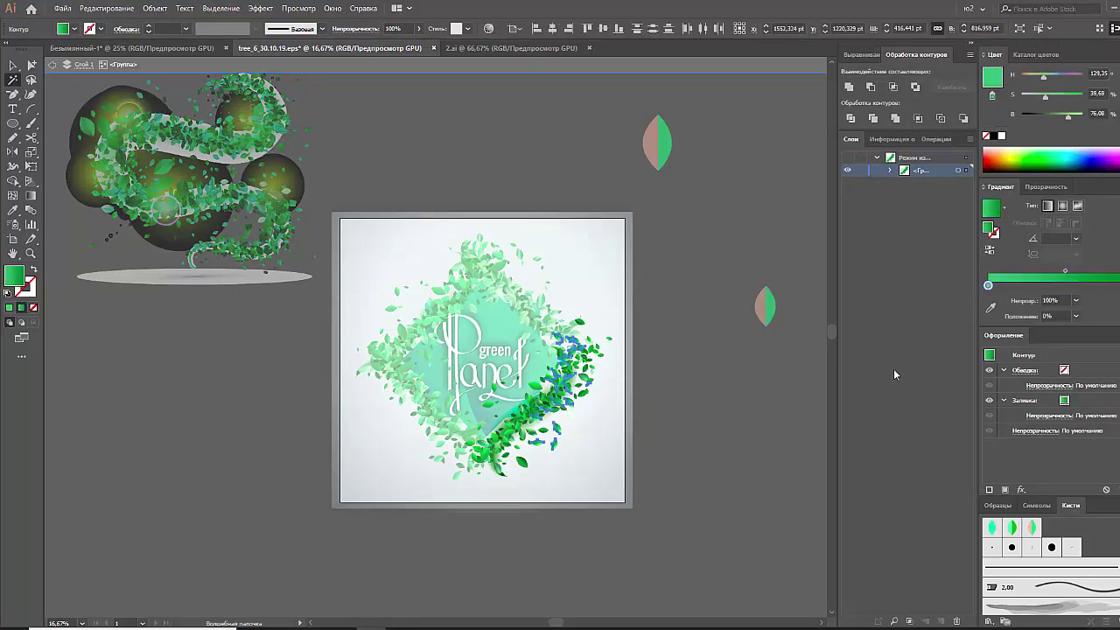
{"action": "left_click", "coordinate": [1042, 115]}
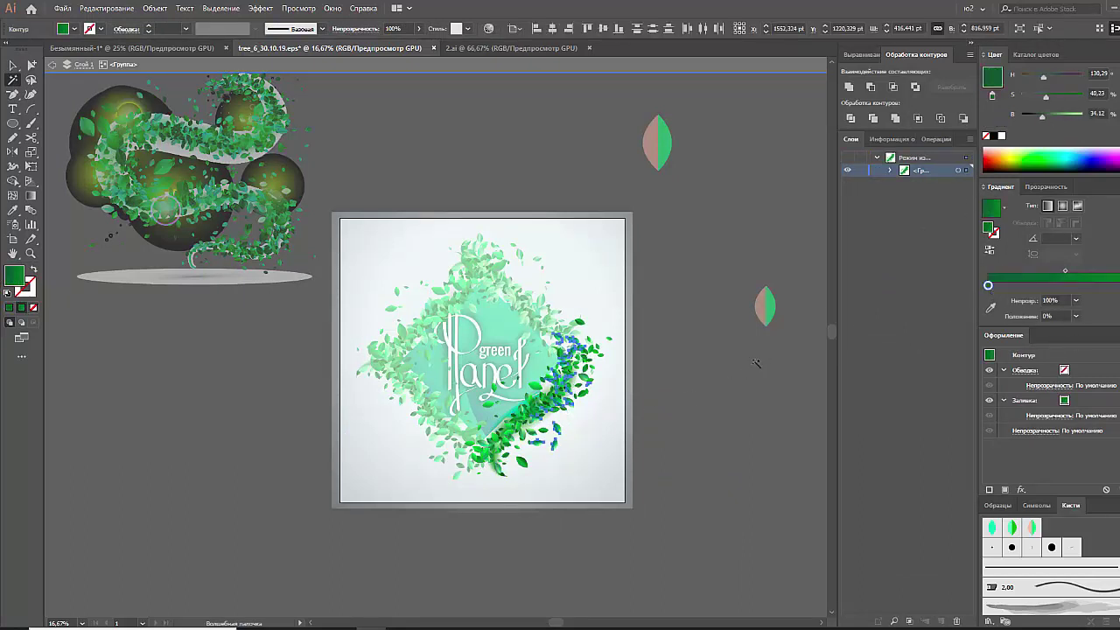
{"action": "left_click", "coordinate": [715, 382]}
Darken a second set of matching leaves, then exit isolation mode to see the full wreath
{"action": "left_click", "coordinate": [514, 450]}
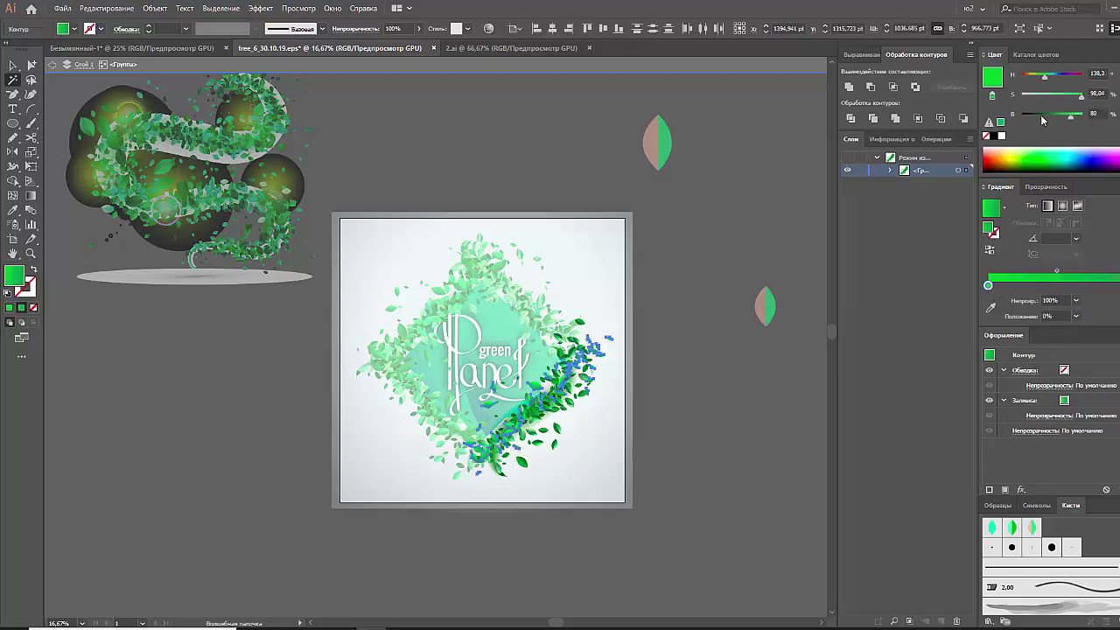
{"action": "left_click", "coordinate": [1041, 116]}
{"action": "left_click", "coordinate": [823, 361]}
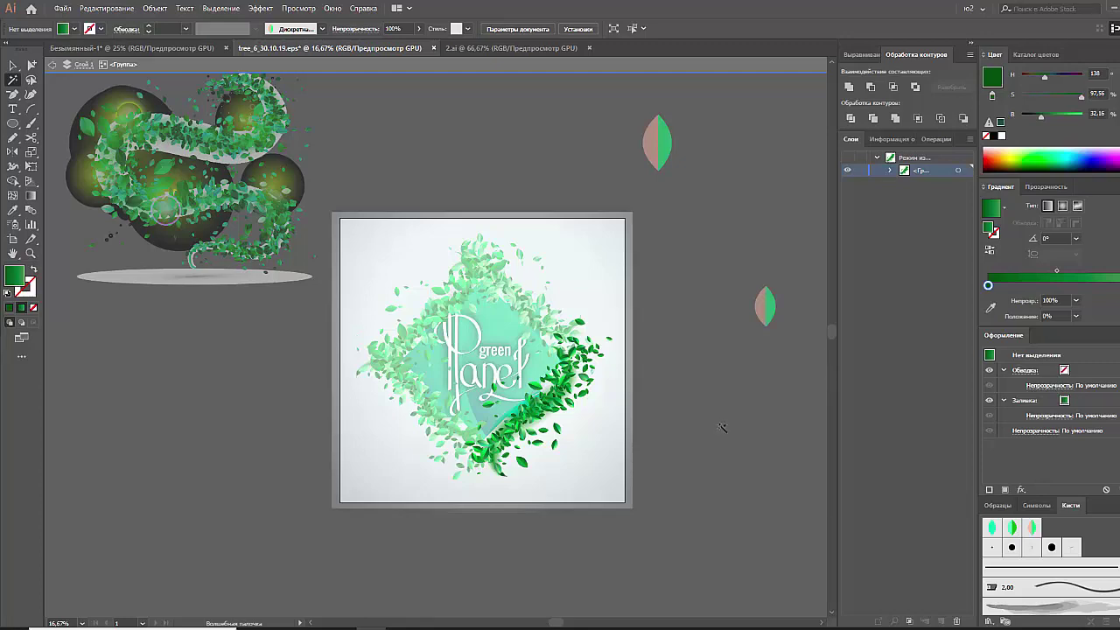
{"action": "key", "text": "v"}
{"action": "double_click", "coordinate": [669, 444]}
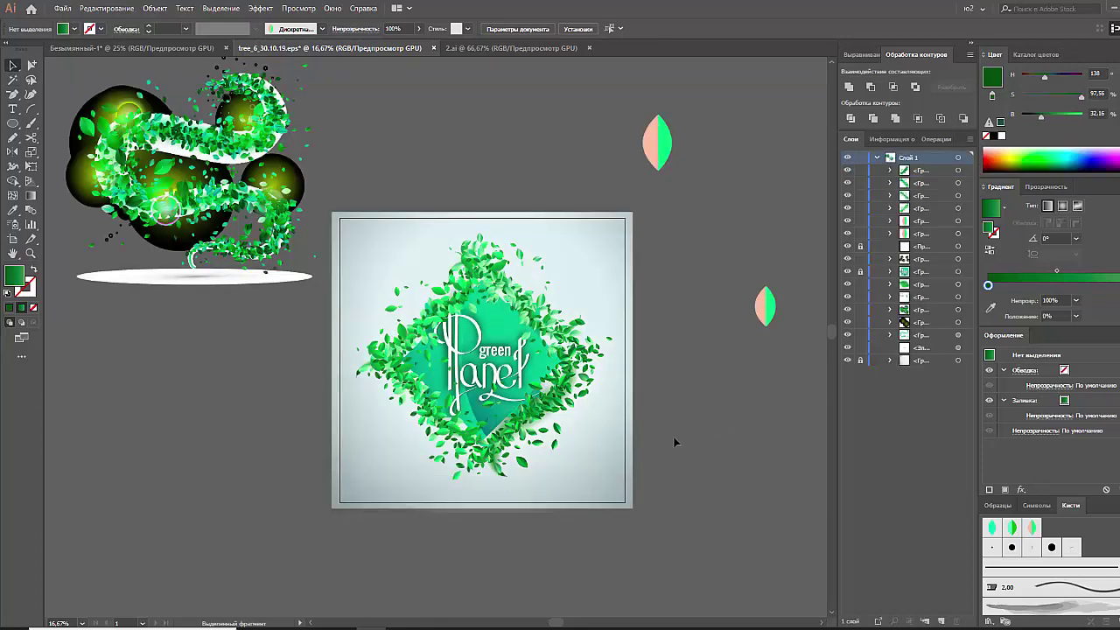
{"action": "key", "text": "ctrl+plus"}
{"action": "left_click", "coordinate": [479, 281]}
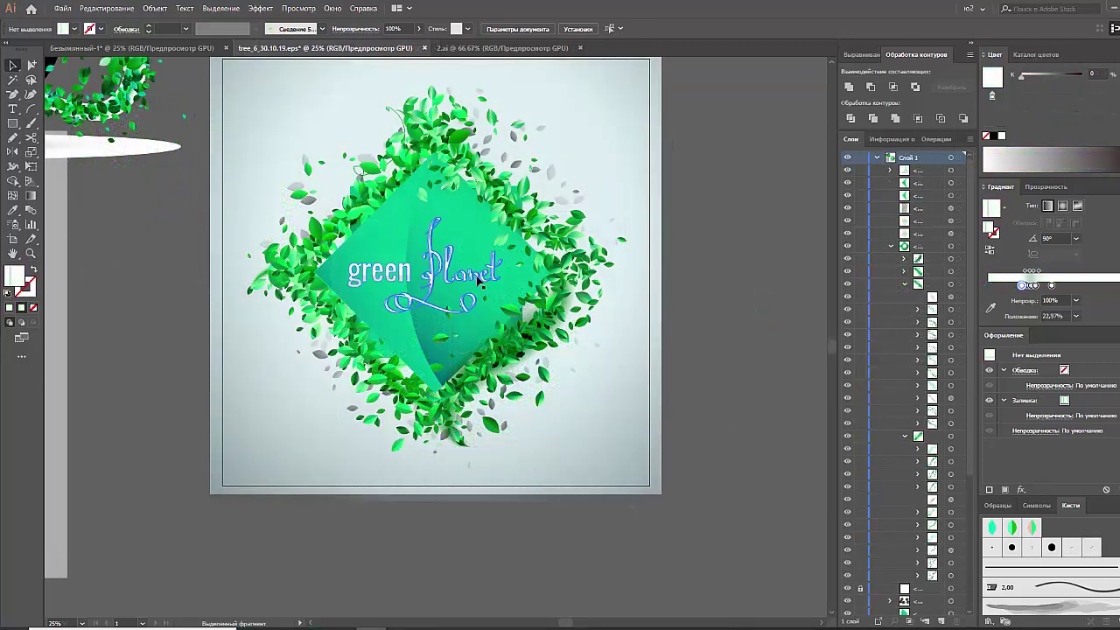
{"action": "right_click", "coordinate": [479, 282]}
{"action": "left_click", "coordinate": [484, 357]}
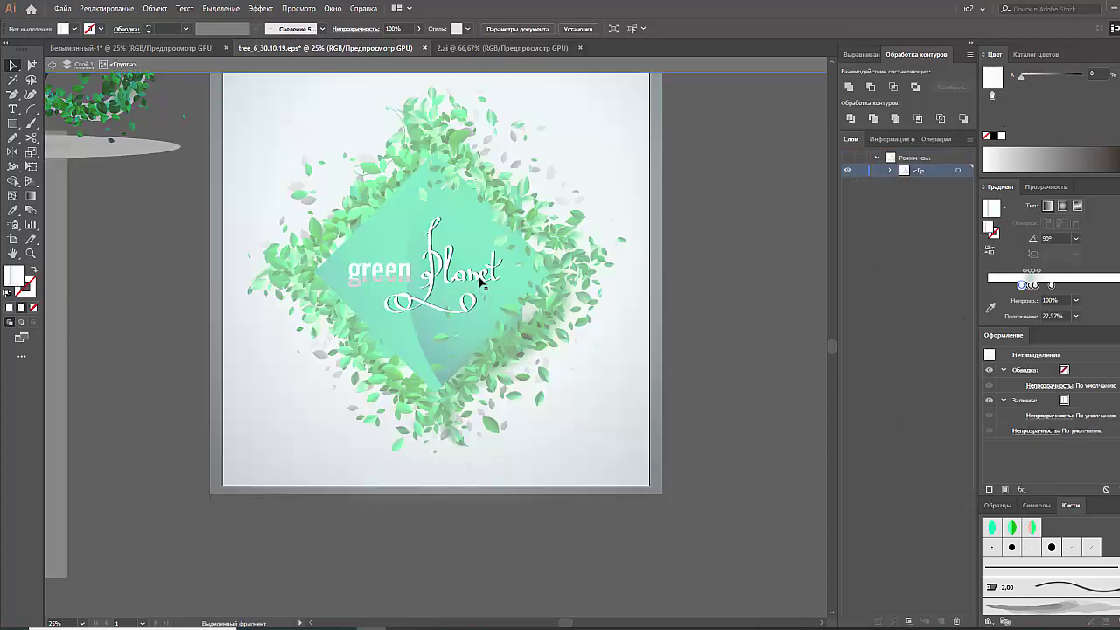
{"action": "left_click", "coordinate": [479, 282]}
{"action": "left_click_drag", "start_coordinate": [506, 265], "coordinate": [529, 265]}
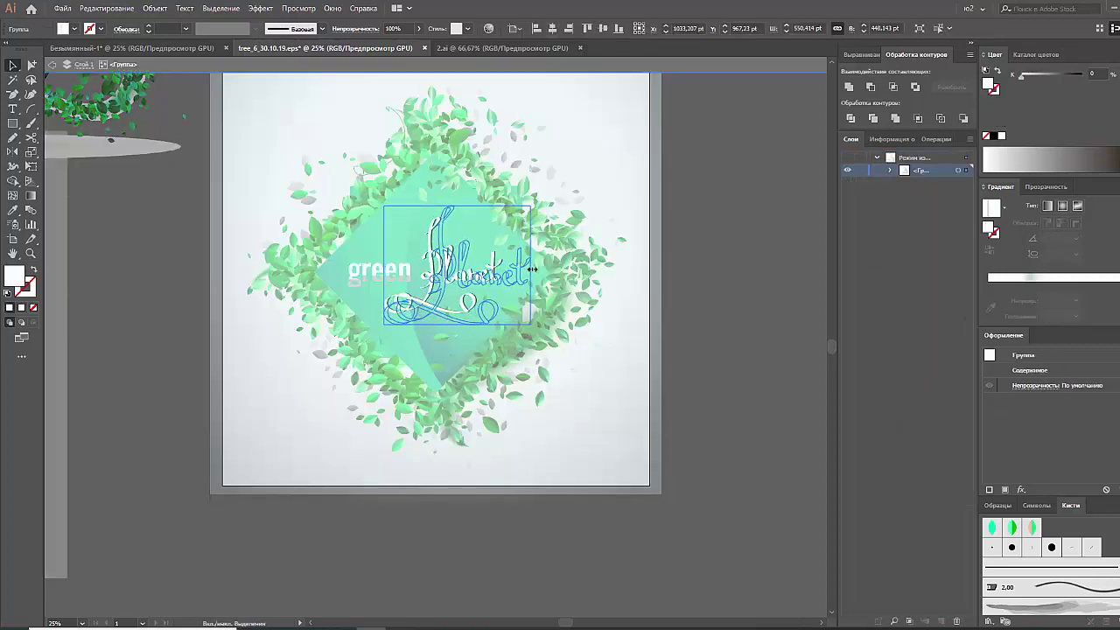
{"action": "left_click", "coordinate": [752, 309]}
{"action": "key", "text": "ctrl+z"}
{"action": "key", "text": "ctrl+z"}
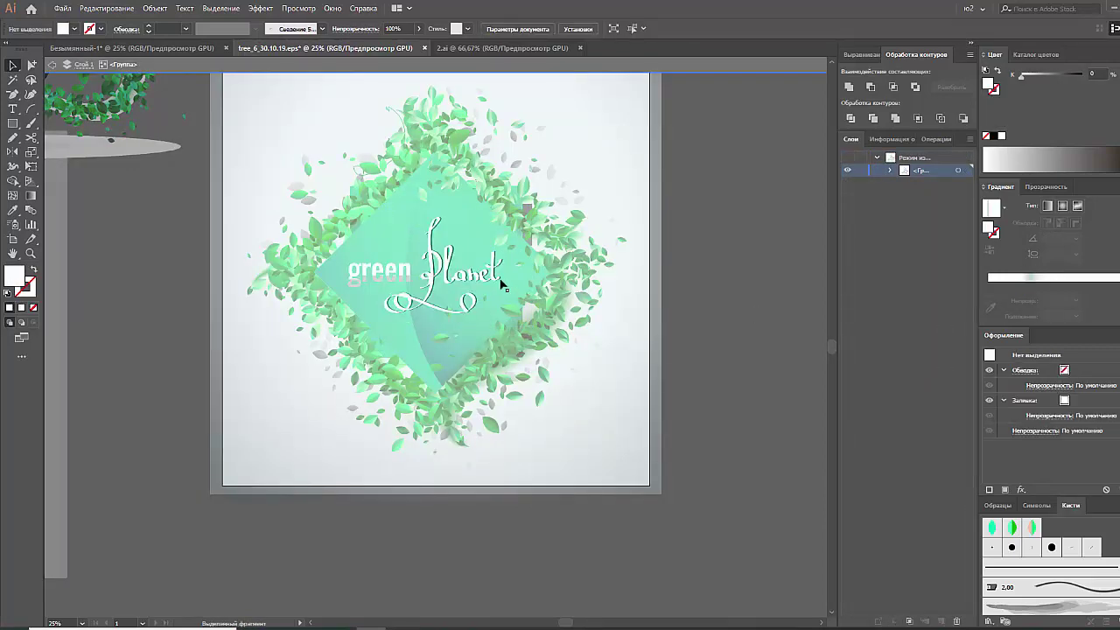
{"action": "left_click", "coordinate": [735, 308]}
{"action": "double_click", "coordinate": [731, 302]}
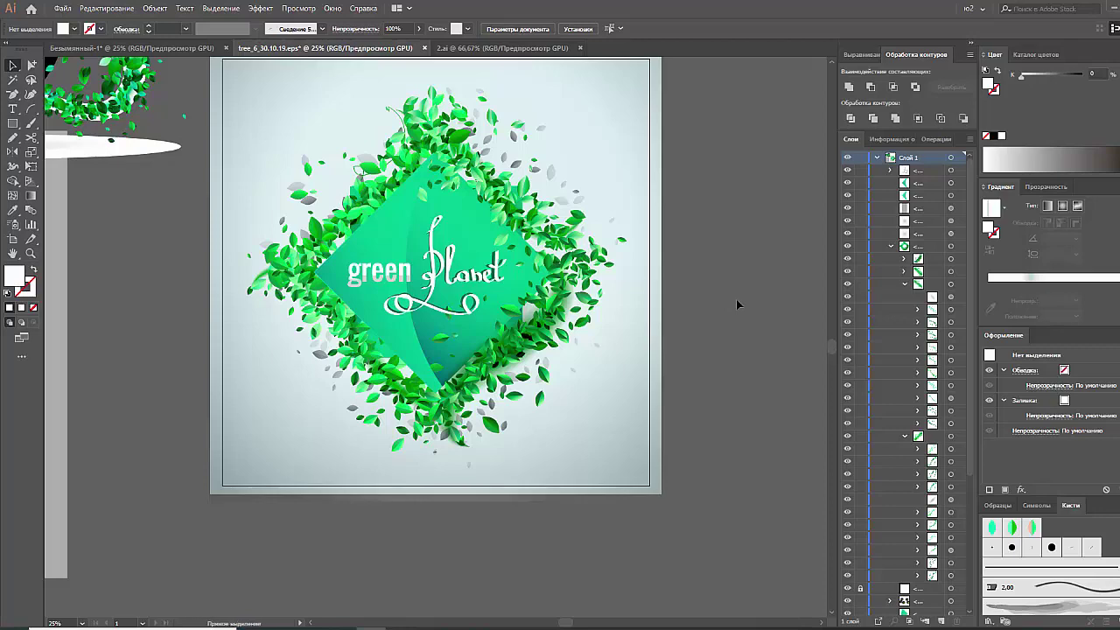
{"action": "key", "text": "ctrl+minus"}
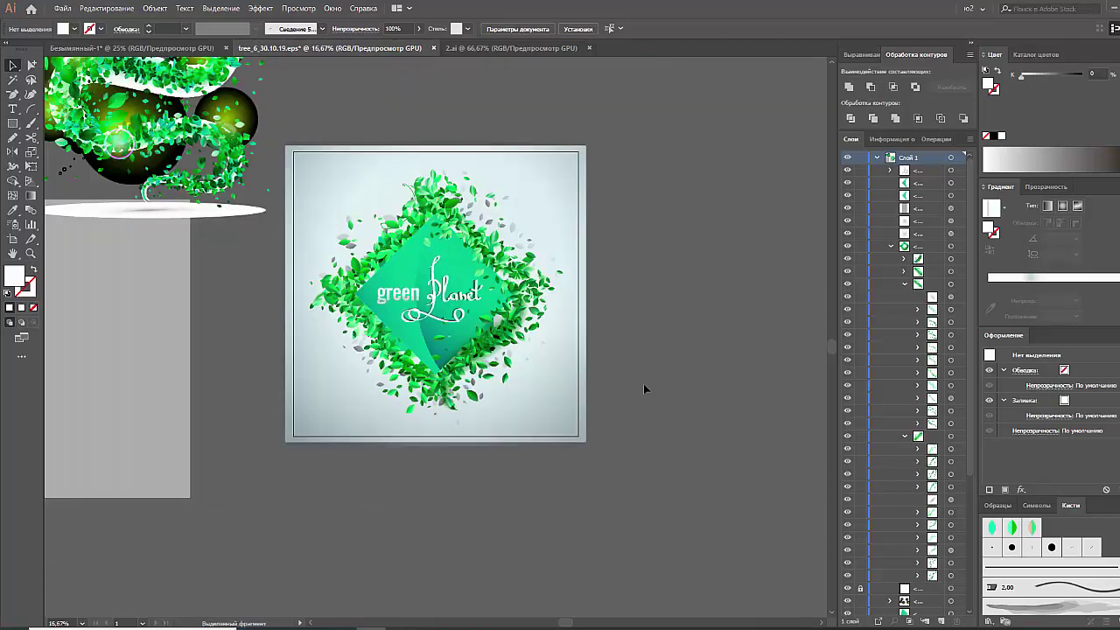
{"action": "scroll", "coordinate": [664, 388], "scroll_direction": "up", "scroll_amount": 1}
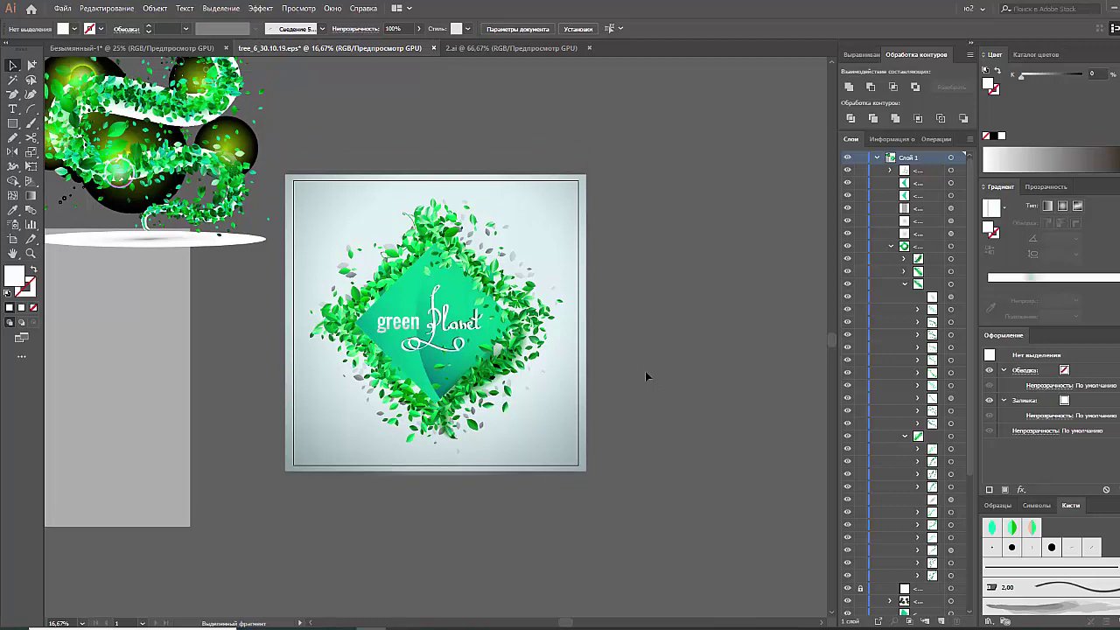
Draw a circle beside the artboard's top-right corner and give it a reversed gradient fill with an extra stop
{"action": "left_click", "coordinate": [13, 123]}
{"action": "left_click", "coordinate": [61, 145]}
{"action": "left_click_drag", "start_coordinate": [559, 126], "coordinate": [651, 216]}
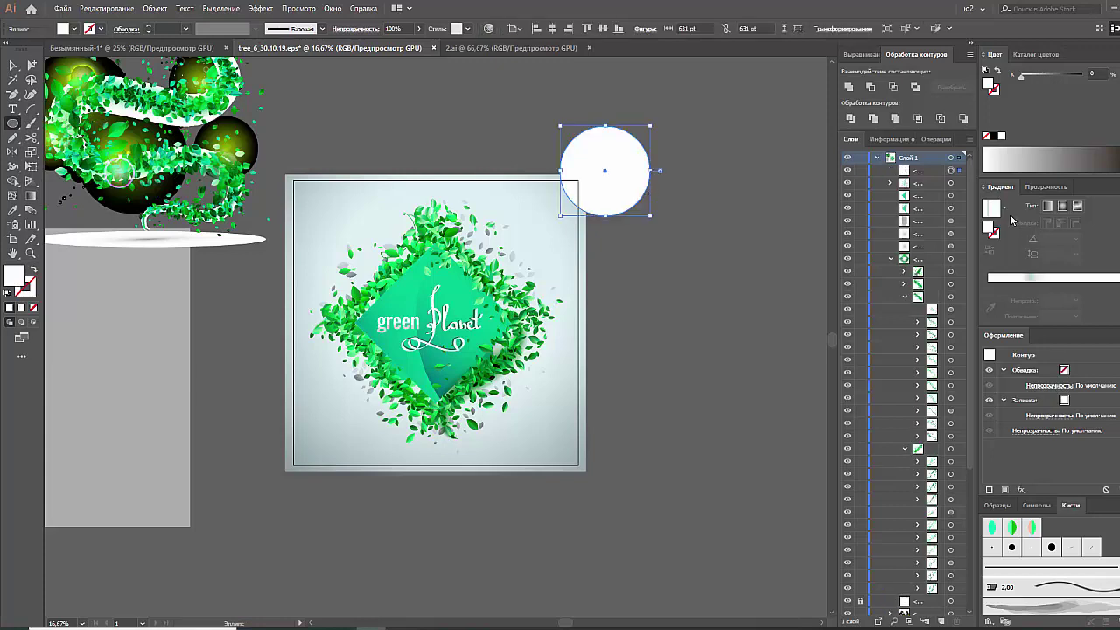
{"action": "left_click", "coordinate": [993, 231]}
{"action": "left_click", "coordinate": [1017, 277]}
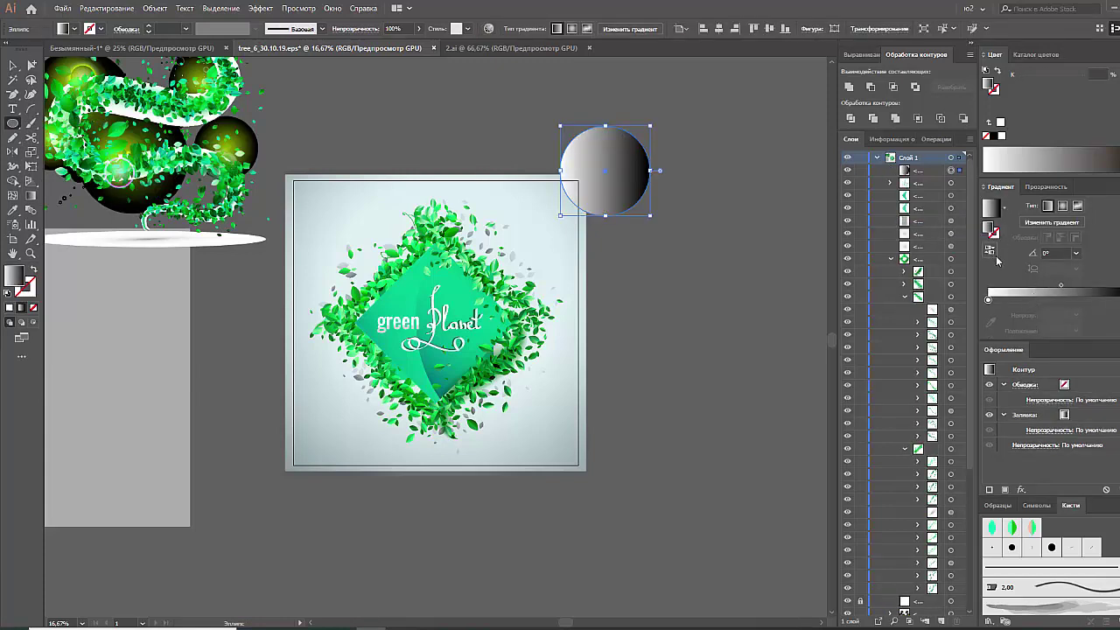
{"action": "left_click", "coordinate": [991, 251]}
{"action": "left_click", "coordinate": [1034, 300]}
Make the circle's gradient radial with a small RGB yellow stop at 0%
{"action": "left_click", "coordinate": [1110, 54]}
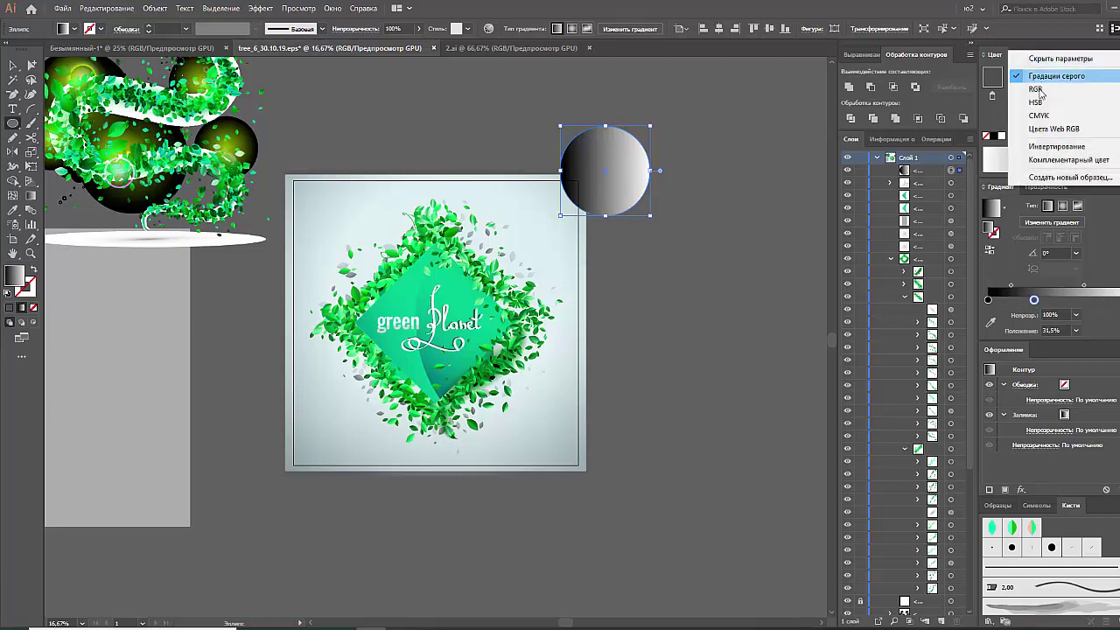
{"action": "left_click", "coordinate": [1005, 87]}
{"action": "left_click", "coordinate": [1015, 149]}
{"action": "mouse_move", "coordinate": [988, 300]}
{"action": "left_mouse_down"}
{"action": "mouse_move", "coordinate": [1017, 309]}
{"action": "mouse_move", "coordinate": [987, 300]}
{"action": "left_mouse_up"}
{"action": "left_click", "coordinate": [1062, 206]}
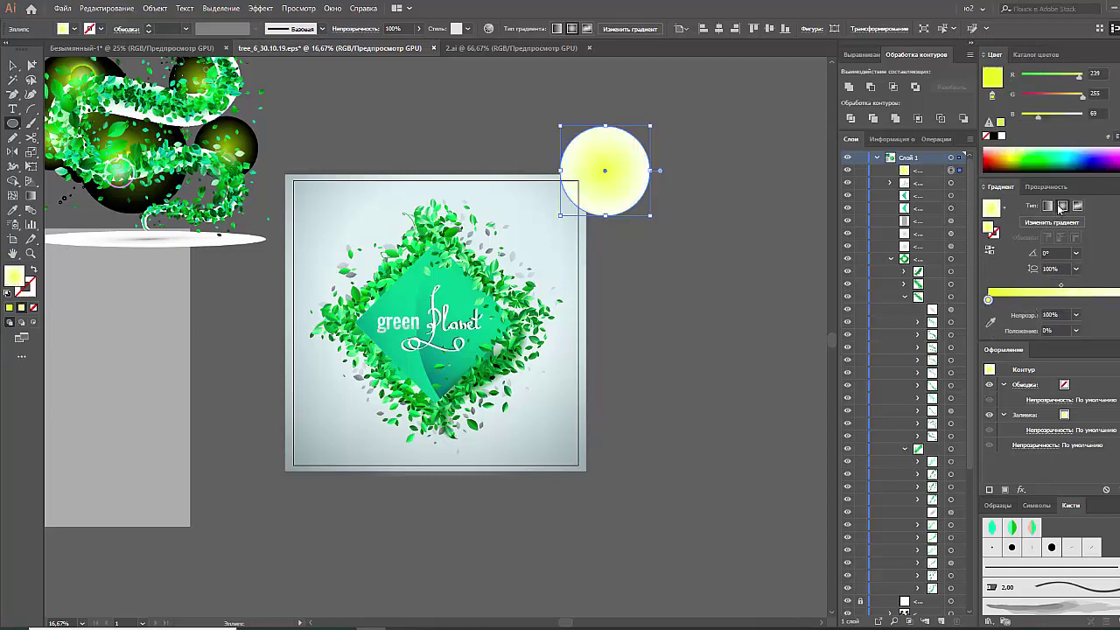
{"action": "left_click_drag", "start_coordinate": [1061, 285], "coordinate": [1012, 290]}
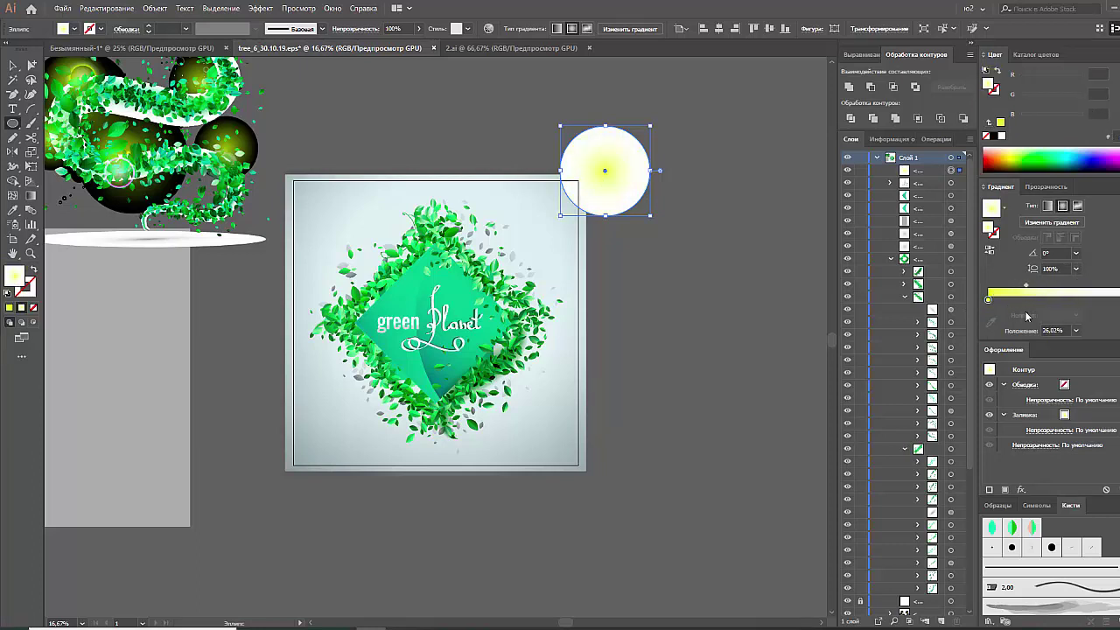
Set the circle to Screen blend, move it onto the upper-right leaves, and fade its gradient to black
{"action": "left_click", "coordinate": [1116, 299]}
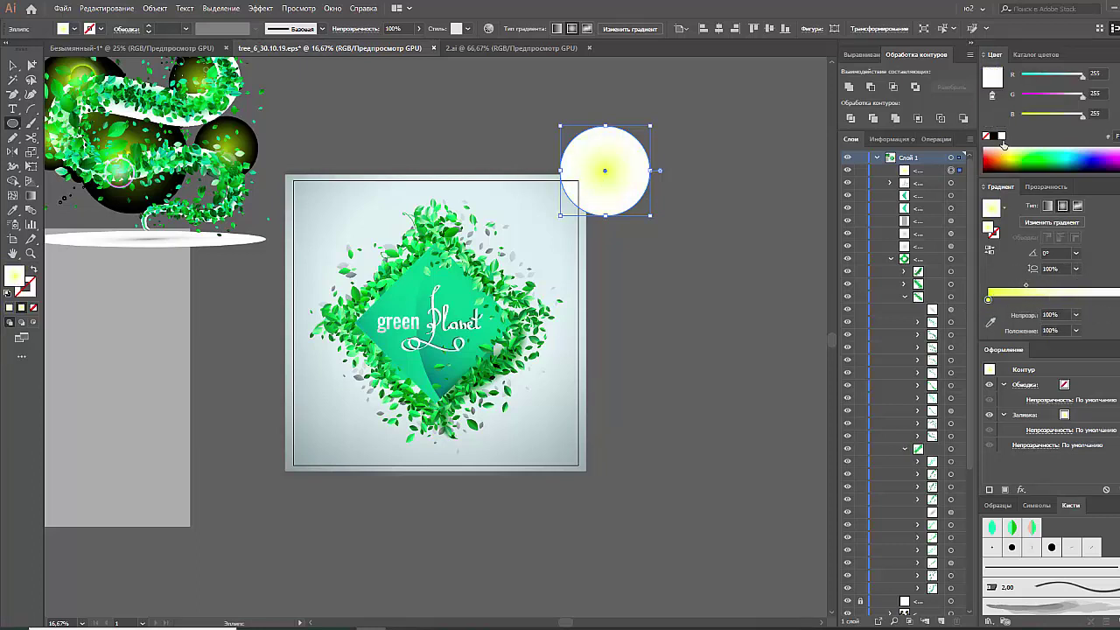
{"action": "left_click", "coordinate": [1045, 186]}
{"action": "left_click", "coordinate": [1019, 205]}
{"action": "left_click", "coordinate": [1019, 291]}
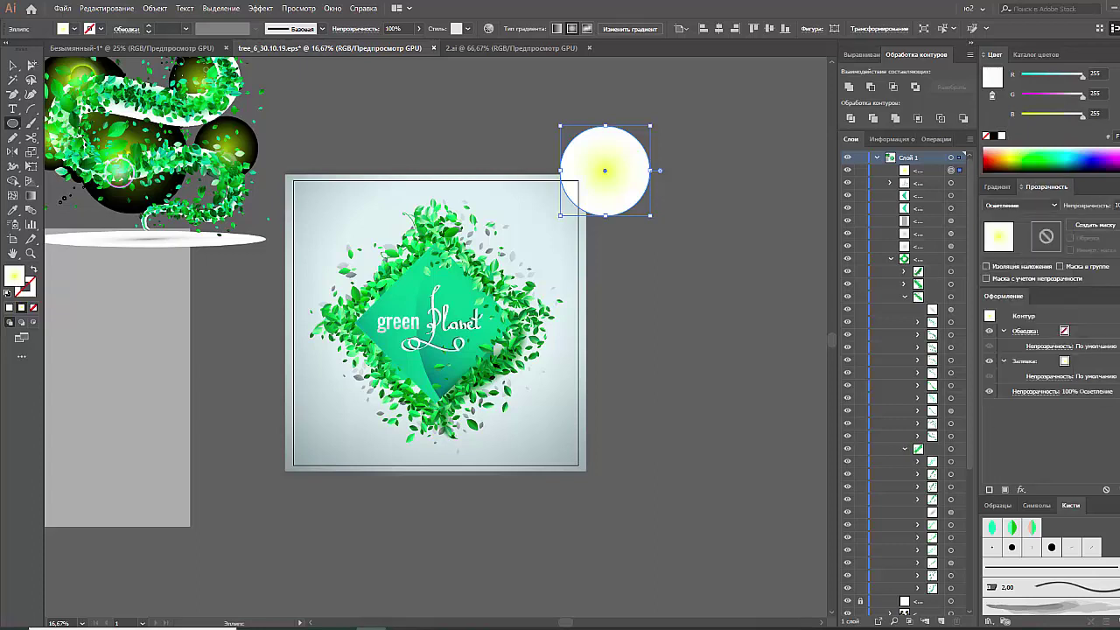
{"action": "key", "text": "v"}
{"action": "left_click_drag", "start_coordinate": [623, 190], "coordinate": [519, 293]}
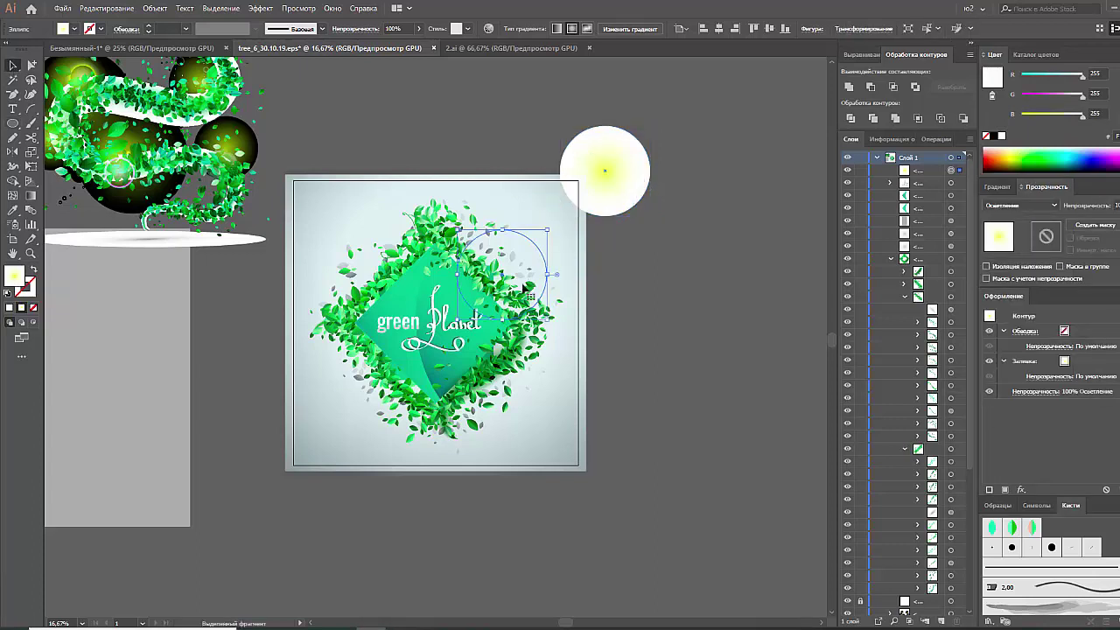
{"action": "left_click", "coordinate": [996, 188]}
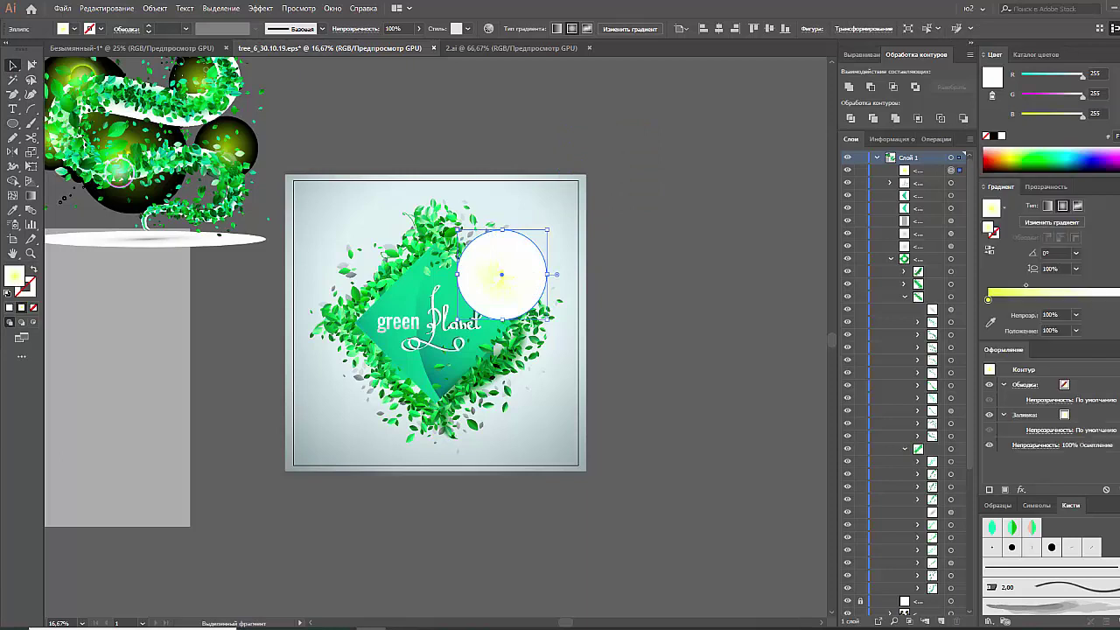
{"action": "left_click", "coordinate": [997, 137]}
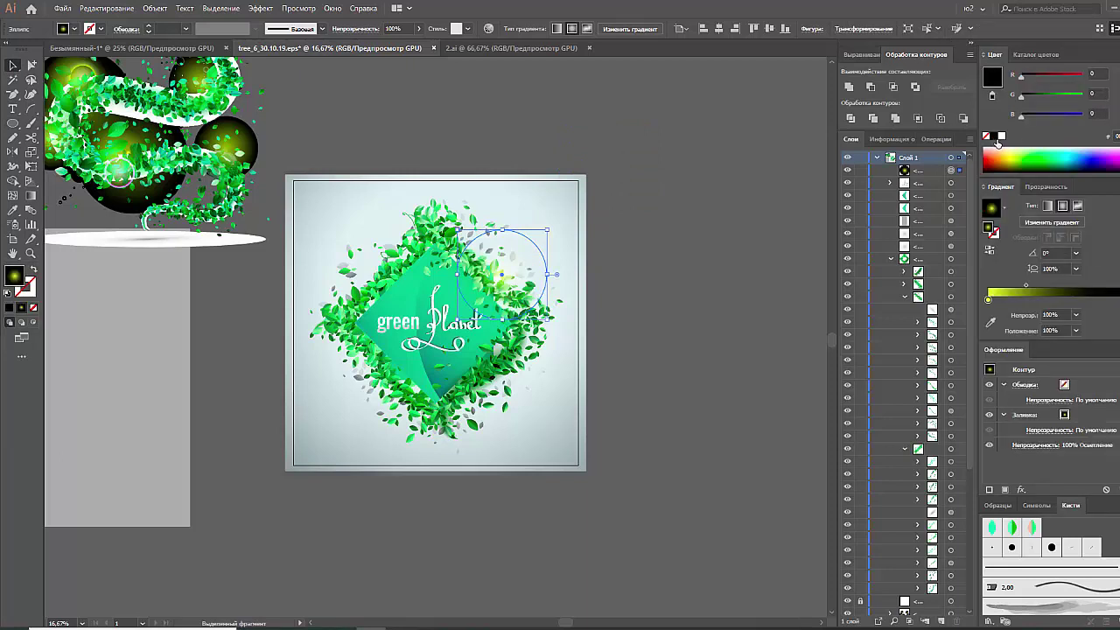
Place an enlarged glow ellipse at the diamond's lower right, with its olive gradient stop at 0%
{"action": "double_click", "coordinate": [531, 280]}
{"action": "left_click", "coordinate": [707, 268]}
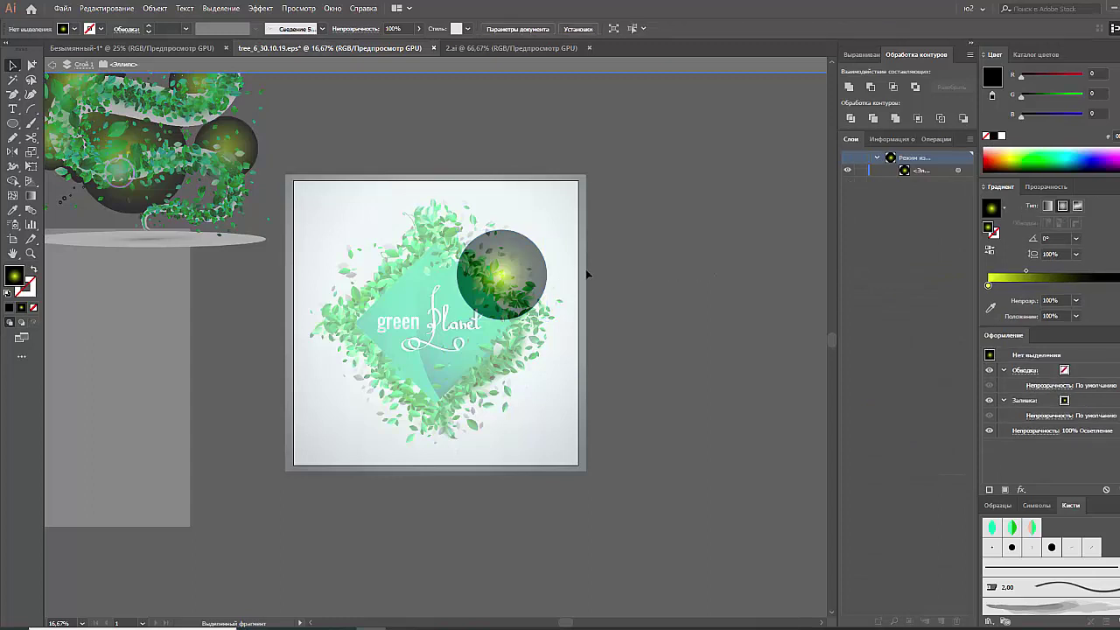
{"action": "double_click", "coordinate": [632, 270]}
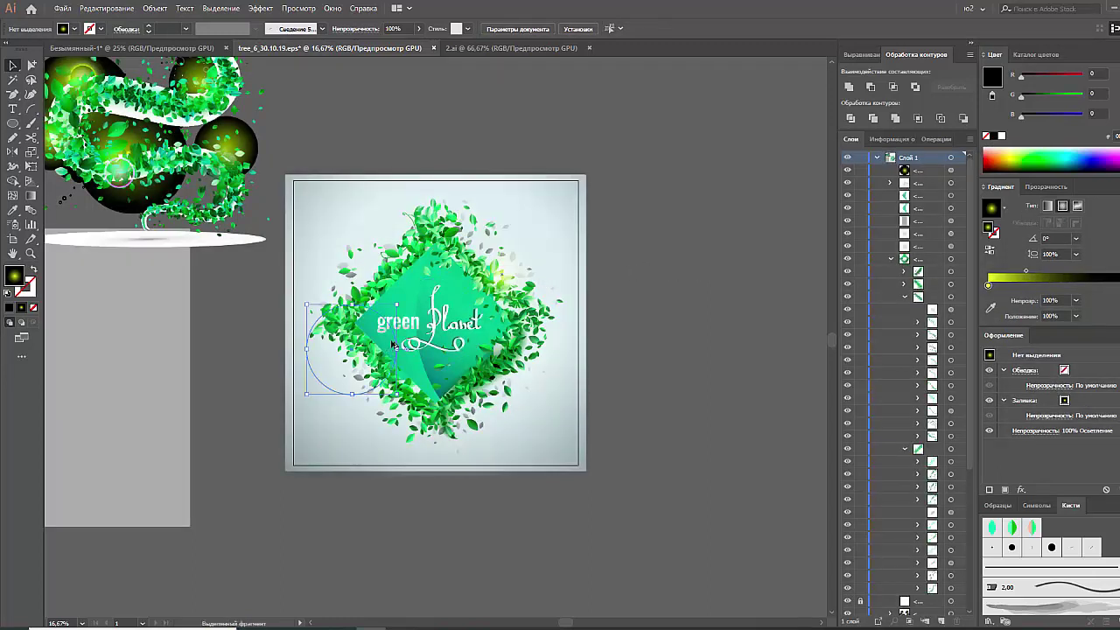
{"action": "left_click", "coordinate": [393, 346]}
{"action": "left_click_drag", "start_coordinate": [342, 376], "coordinate": [486, 426]}
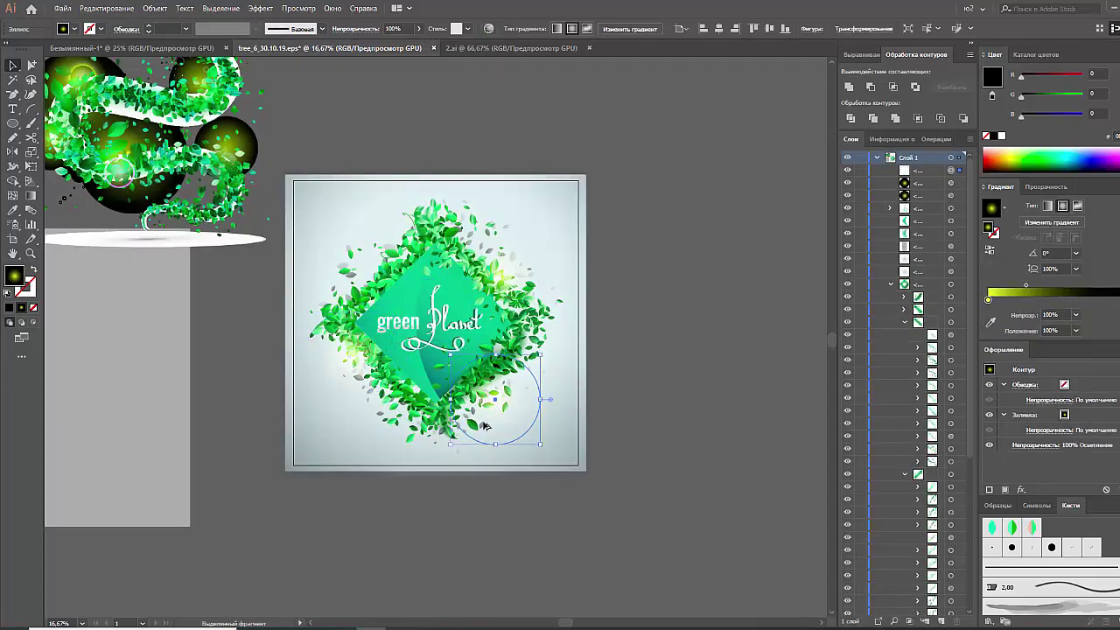
{"action": "left_click_drag", "start_coordinate": [540, 354], "coordinate": [558, 335]}
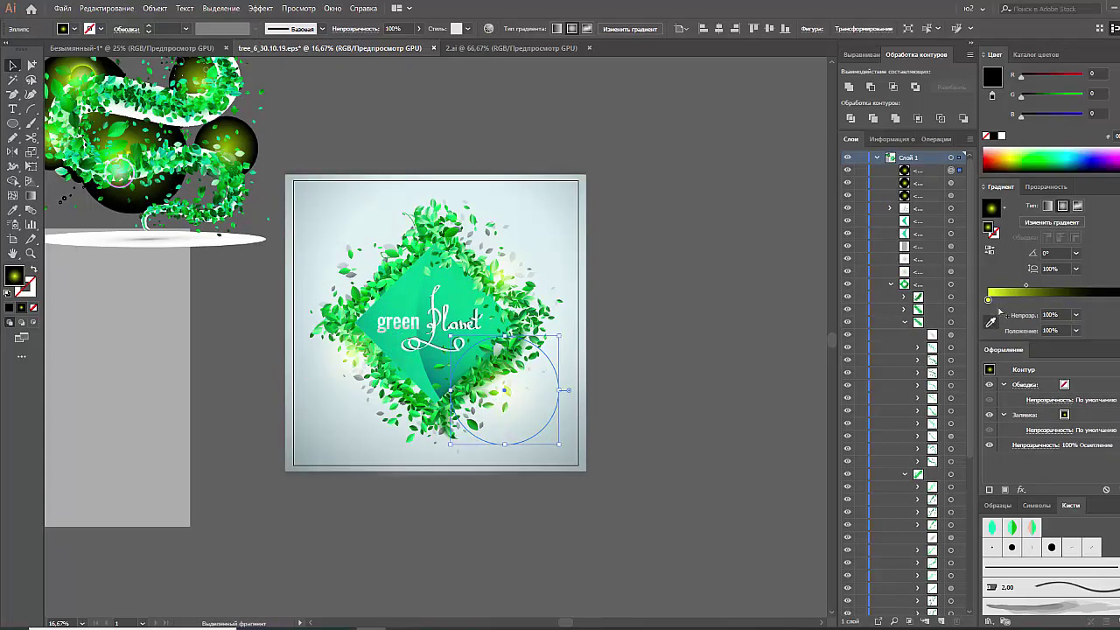
{"action": "left_click_drag", "start_coordinate": [1016, 300], "coordinate": [987, 300]}
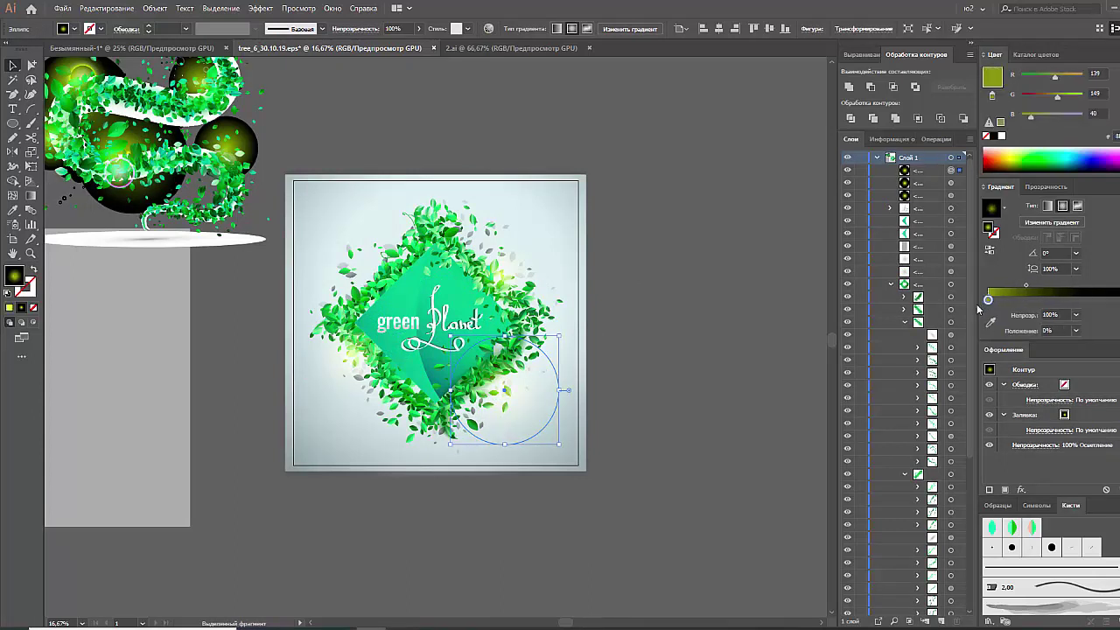
{"action": "left_click_drag", "start_coordinate": [520, 420], "coordinate": [503, 433]}
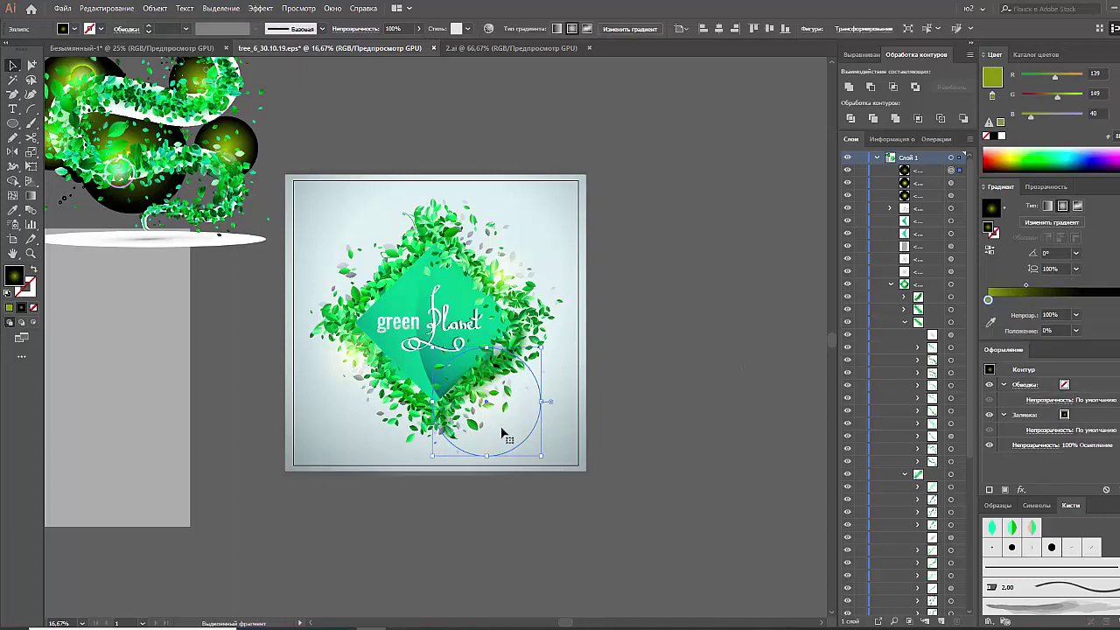
{"action": "left_click", "coordinate": [608, 413]}
Move a glow over the top of the diamond and shift the top-right glow's gradient stop to 0%
{"action": "left_click", "coordinate": [368, 306]}
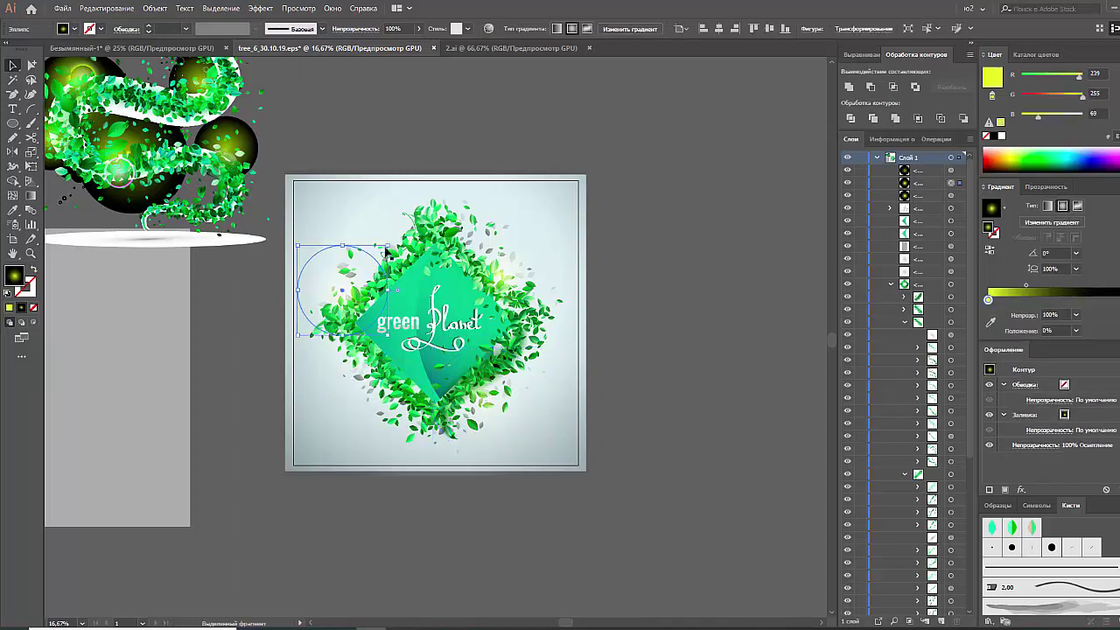
{"action": "left_click_drag", "start_coordinate": [389, 250], "coordinate": [440, 200]}
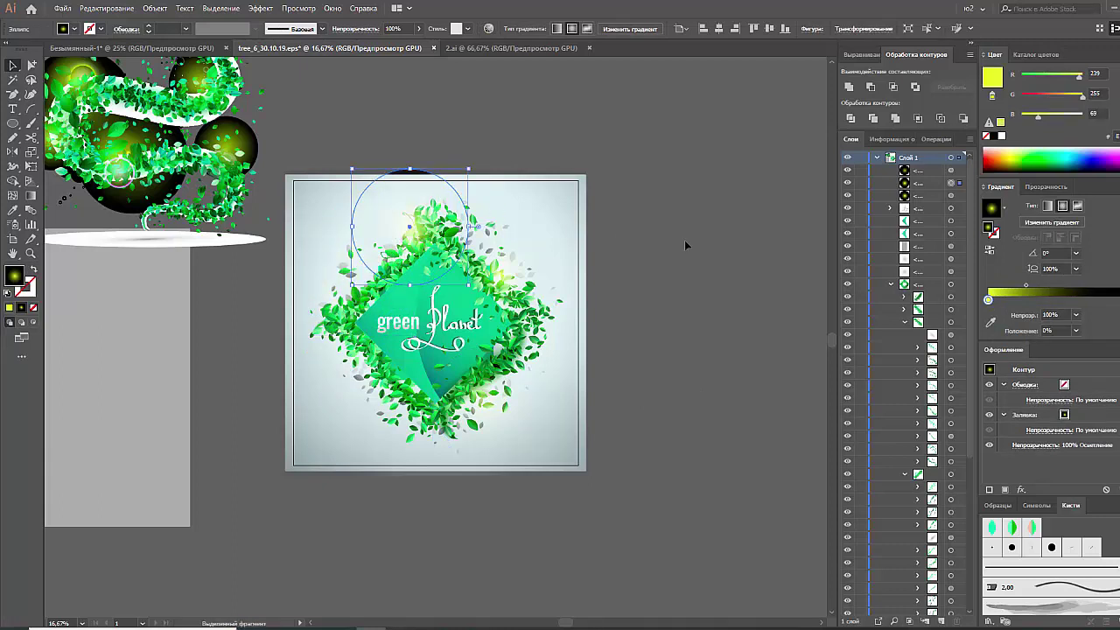
{"action": "left_click", "coordinate": [662, 281]}
{"action": "left_click", "coordinate": [515, 279]}
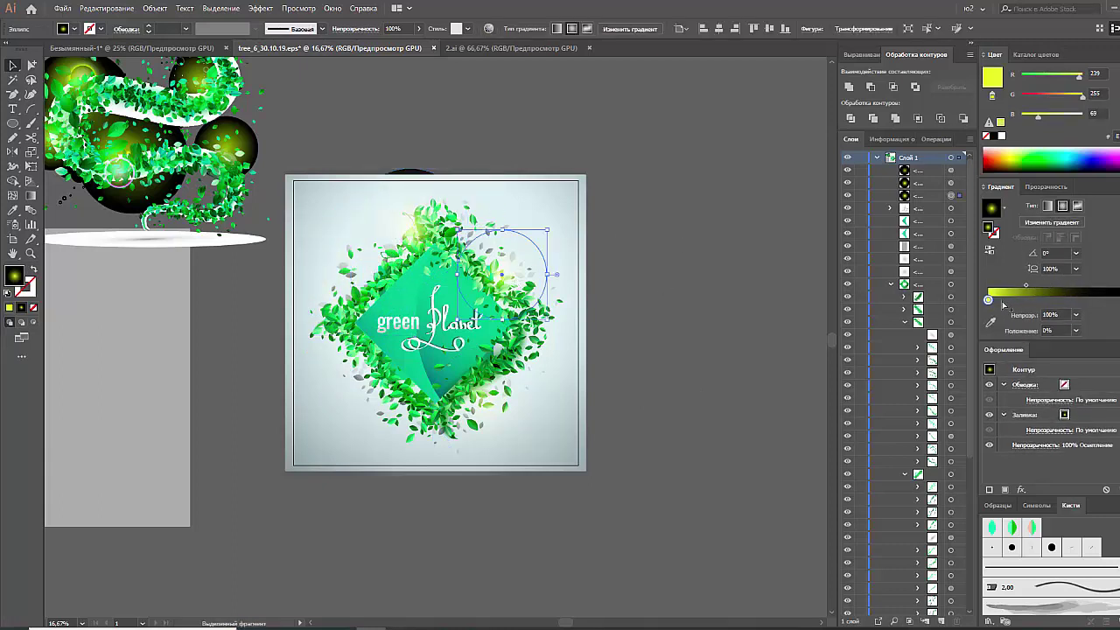
{"action": "left_click_drag", "start_coordinate": [1002, 300], "coordinate": [987, 300]}
{"action": "left_click", "coordinate": [692, 308]}
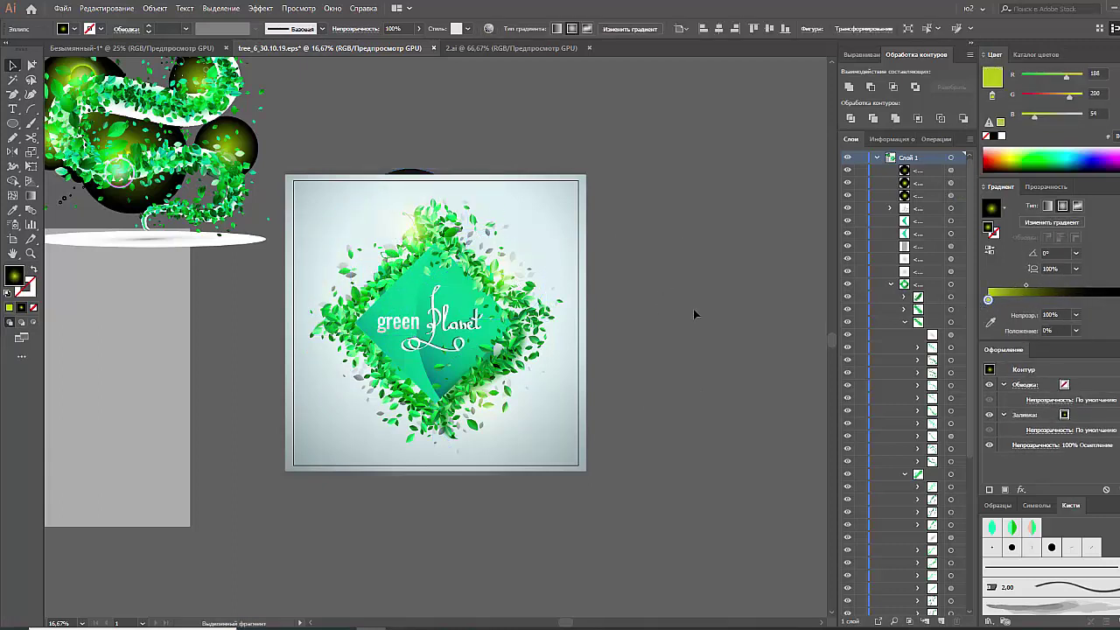
Add a reshaped glow over the diamond's left side with a darker, wider yellow-green gradient
{"action": "left_click_drag", "start_coordinate": [382, 245], "coordinate": [360, 343]}
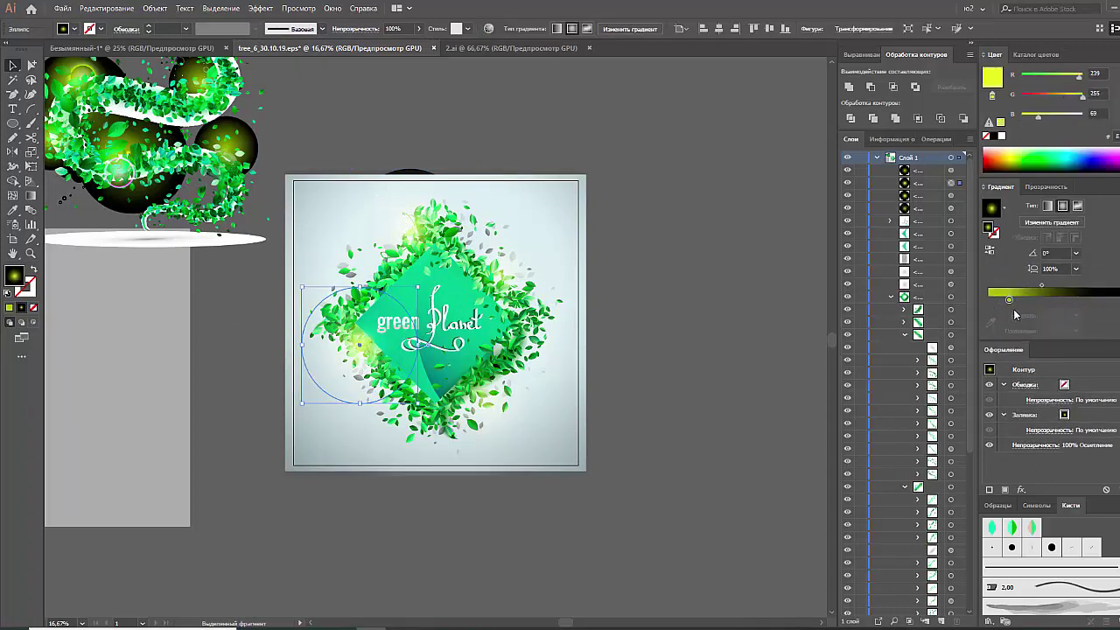
{"action": "mouse_move", "coordinate": [1006, 302]}
{"action": "left_mouse_down"}
{"action": "mouse_move", "coordinate": [968, 299]}
{"action": "mouse_move", "coordinate": [1012, 297]}
{"action": "left_mouse_up"}
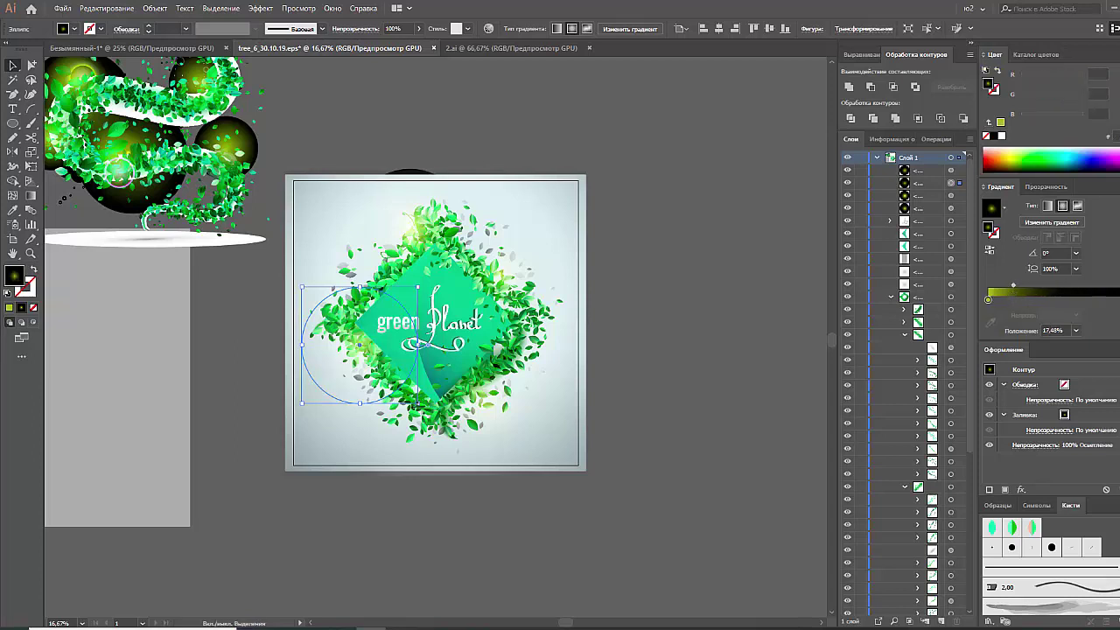
{"action": "left_click", "coordinate": [656, 427]}
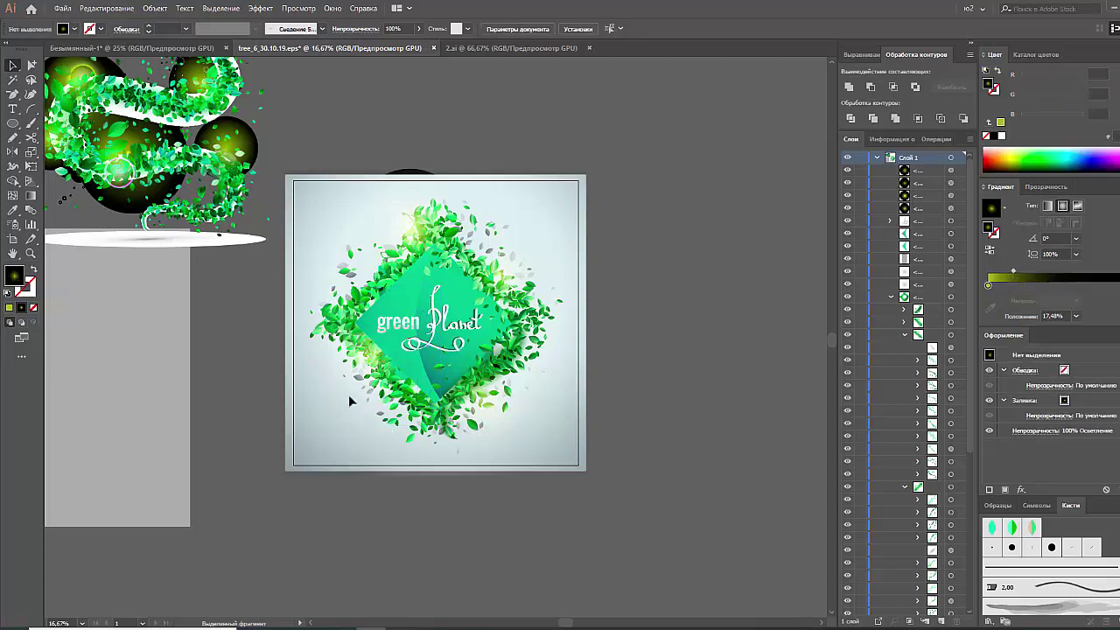
{"action": "left_click", "coordinate": [333, 371]}
{"action": "left_click_drag", "start_coordinate": [987, 298], "coordinate": [1048, 301]}
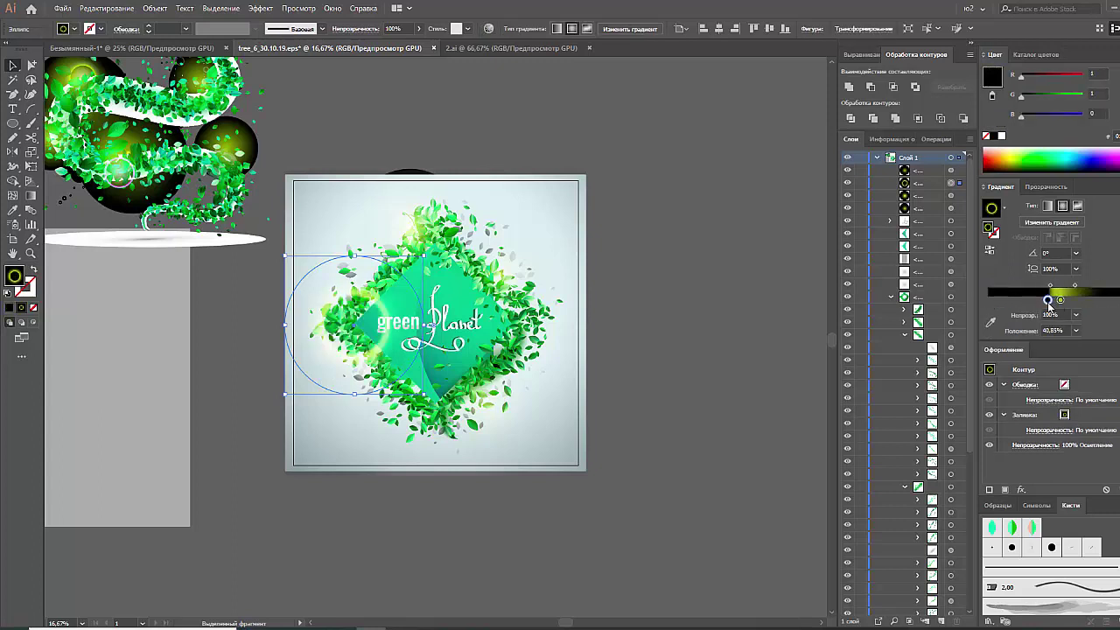
{"action": "left_click", "coordinate": [1061, 301]}
{"action": "mouse_move", "coordinate": [1072, 288]}
{"action": "left_mouse_down"}
{"action": "mouse_move", "coordinate": [1010, 299]}
{"action": "mouse_move", "coordinate": [1053, 301]}
{"action": "left_mouse_up"}
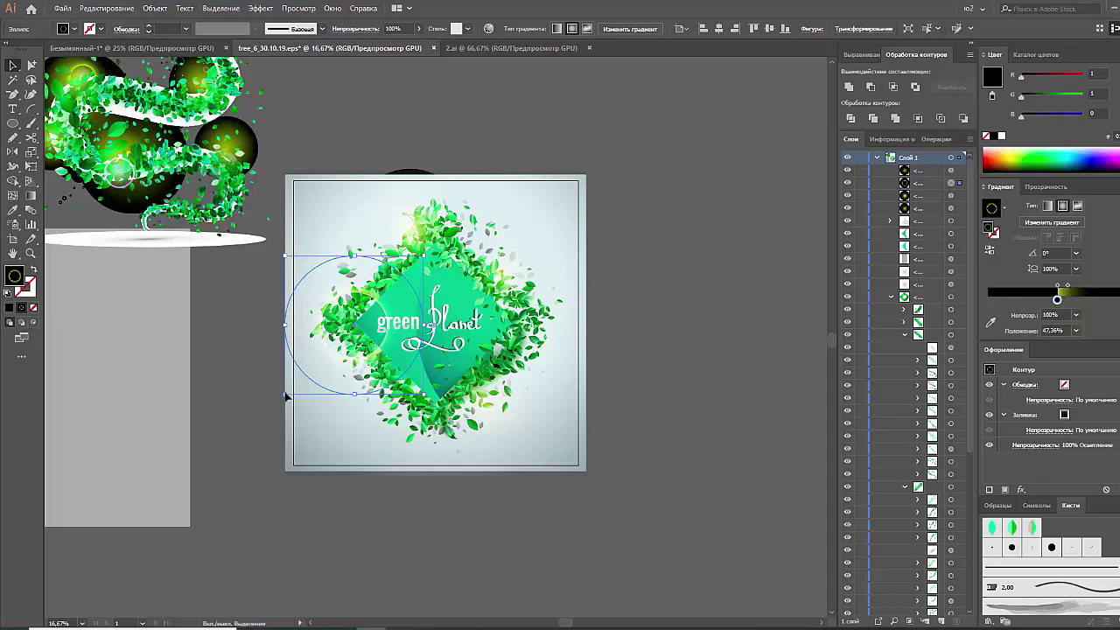
{"action": "left_click_drag", "start_coordinate": [286, 396], "coordinate": [302, 376]}
{"action": "left_click", "coordinate": [612, 368]}
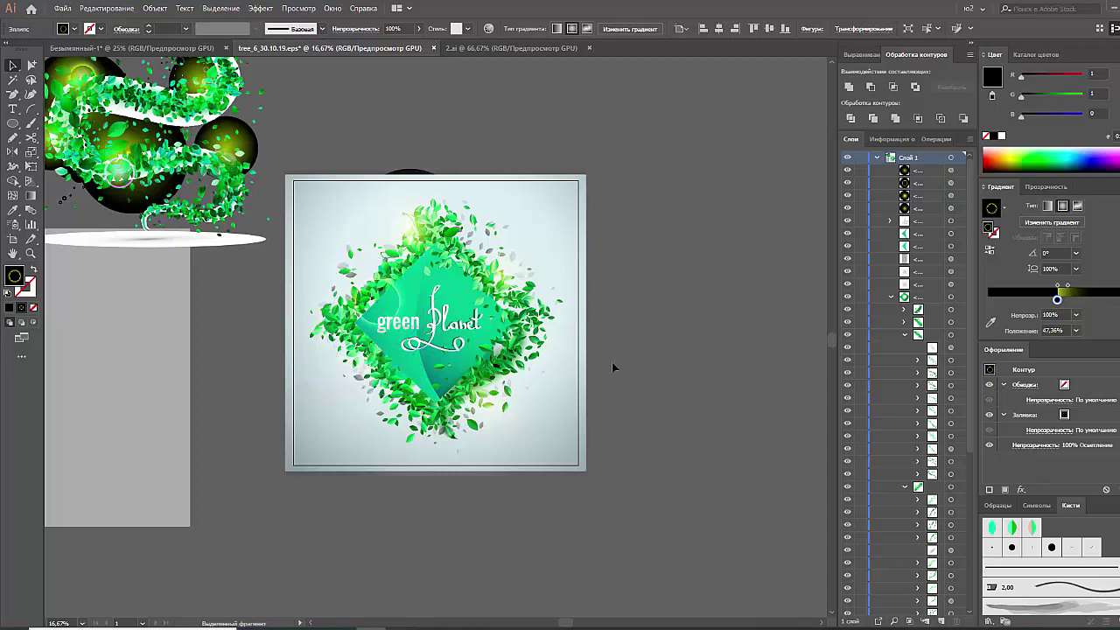
Move the white ellipse under the leaf design and flatten it along the artboard bottom
{"action": "left_click", "coordinate": [389, 293]}
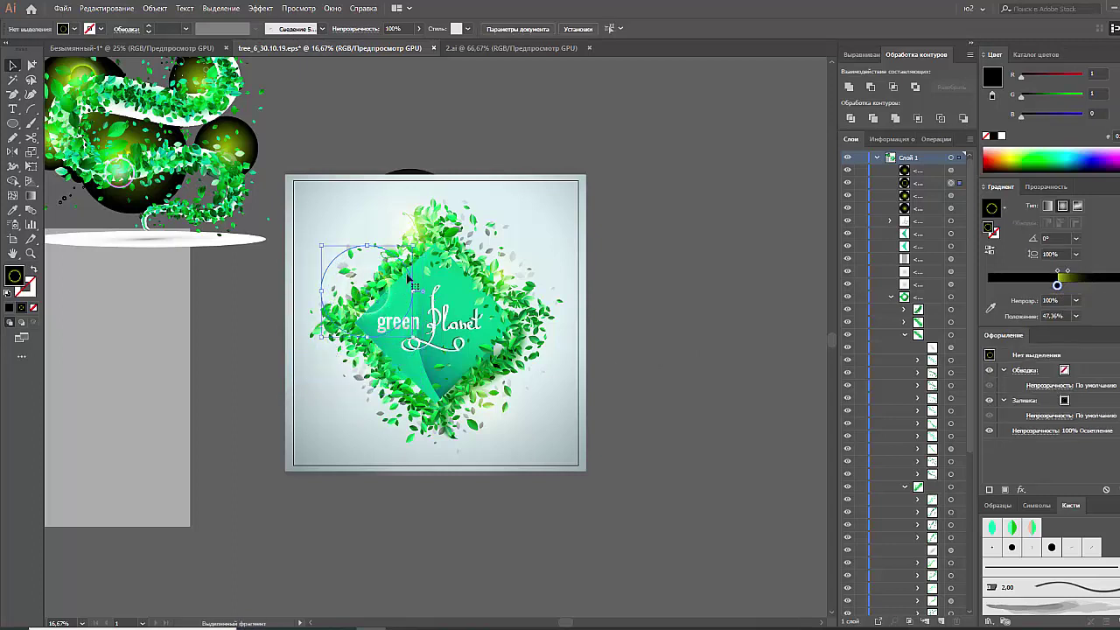
{"action": "left_click", "coordinate": [689, 306]}
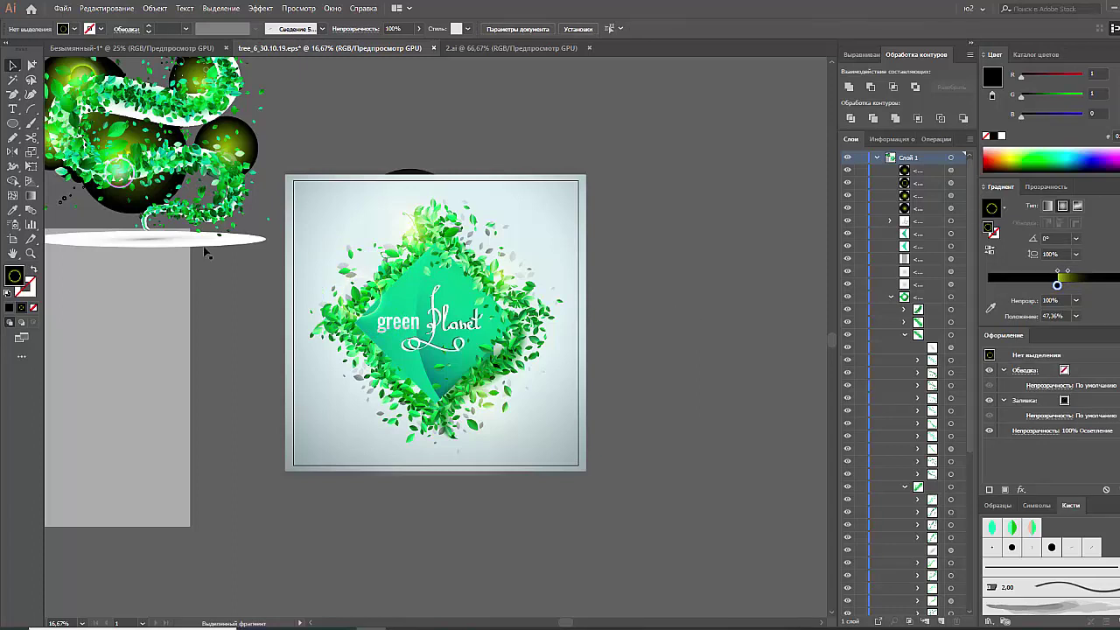
{"action": "left_click_drag", "start_coordinate": [207, 252], "coordinate": [487, 446]}
{"action": "left_click", "coordinate": [646, 458]}
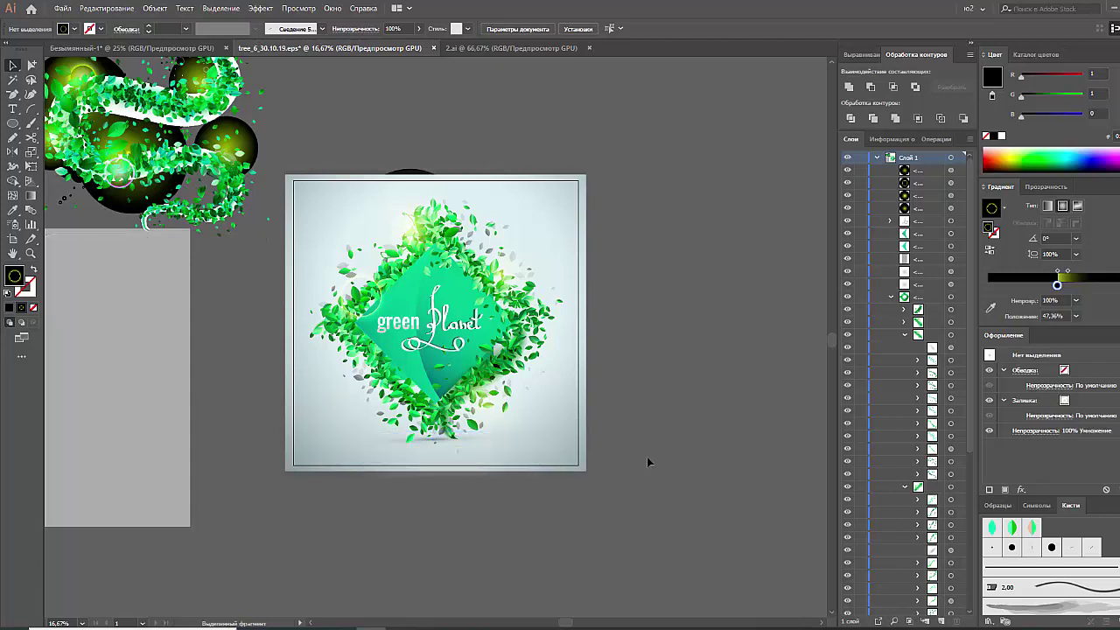
{"action": "left_click", "coordinate": [513, 440]}
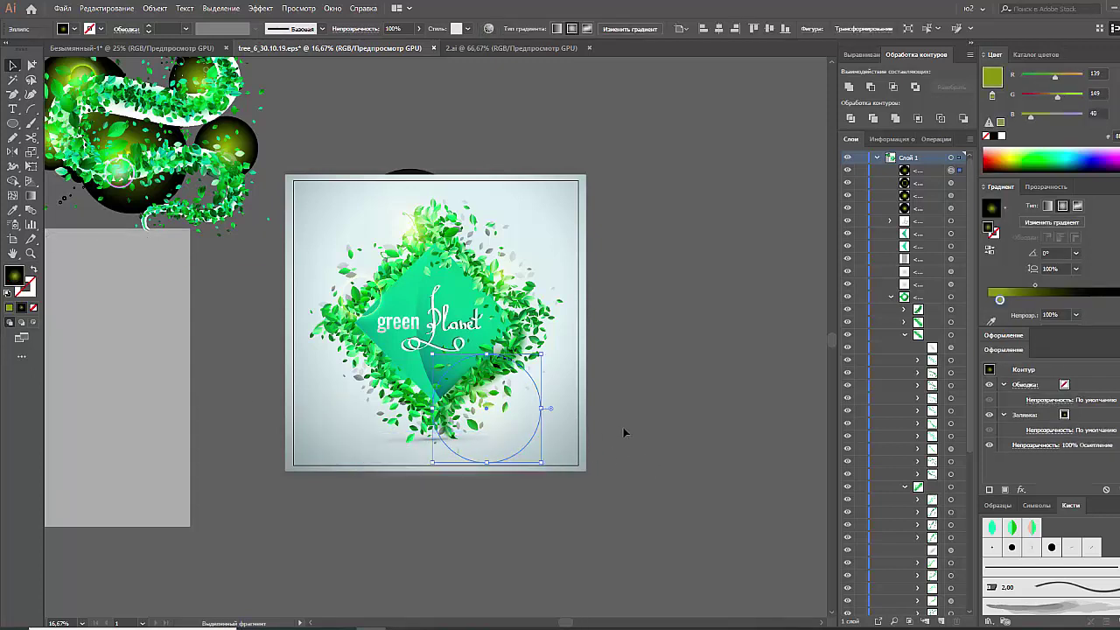
{"action": "left_click_drag", "start_coordinate": [534, 459], "coordinate": [527, 456]}
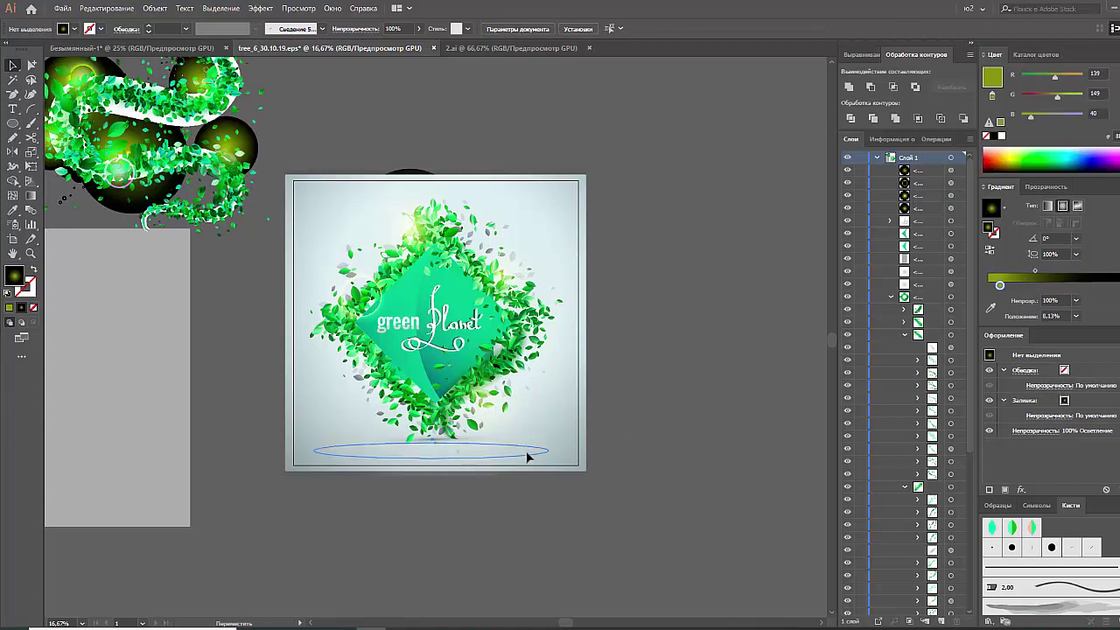
{"action": "left_click", "coordinate": [644, 461]}
{"action": "left_click", "coordinate": [527, 451]}
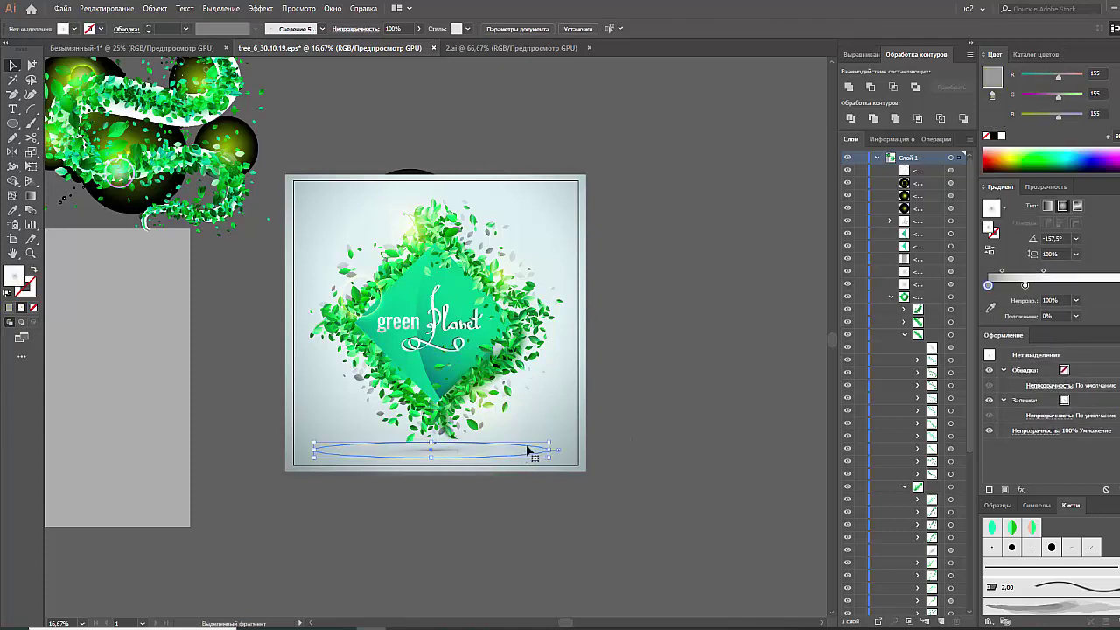
{"action": "left_click", "coordinate": [525, 441]}
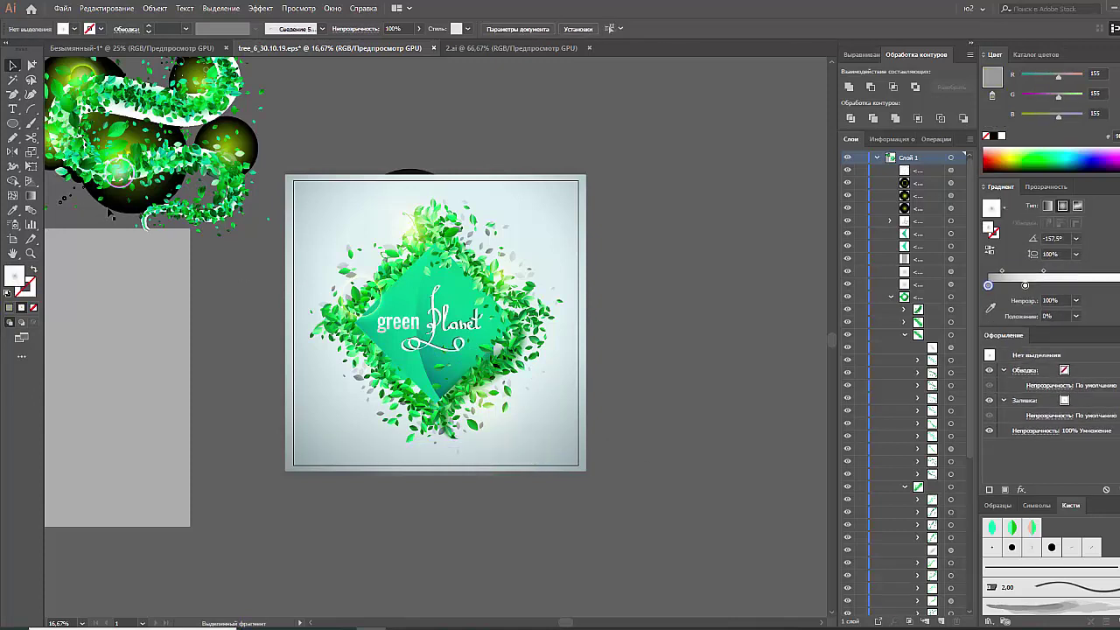
Draw a wide ellipse above the artboard with a flat light grey fill
{"action": "left_click", "coordinate": [13, 124]}
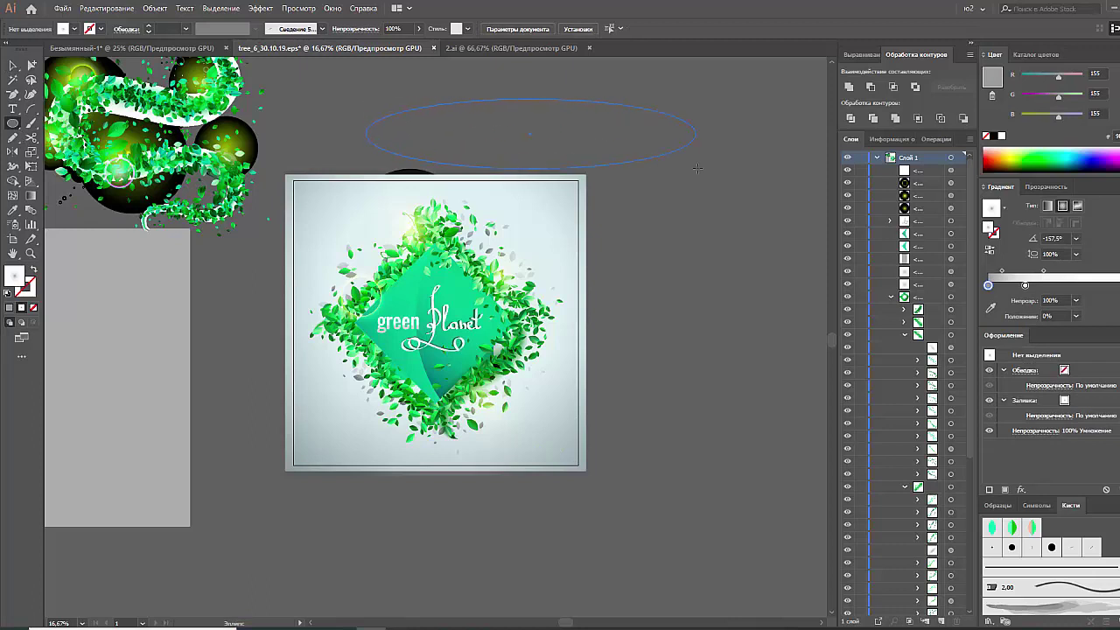
{"action": "left_click_drag", "start_coordinate": [697, 167], "coordinate": [719, 158]}
{"action": "left_click", "coordinate": [991, 138]}
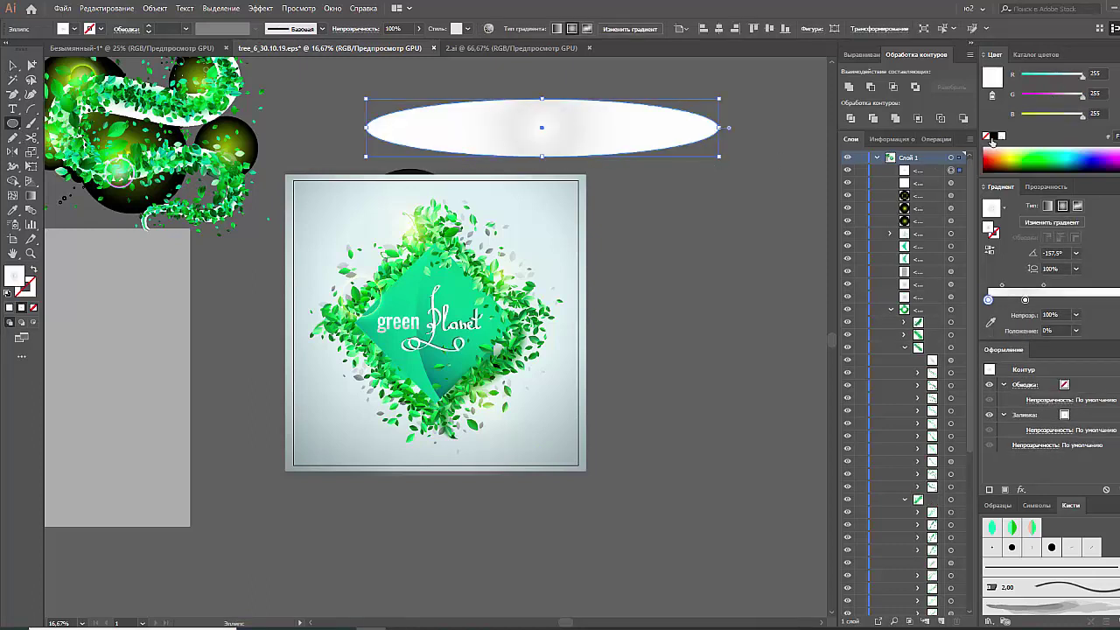
{"action": "left_click", "coordinate": [73, 28]}
{"action": "left_click", "coordinate": [96, 92]}
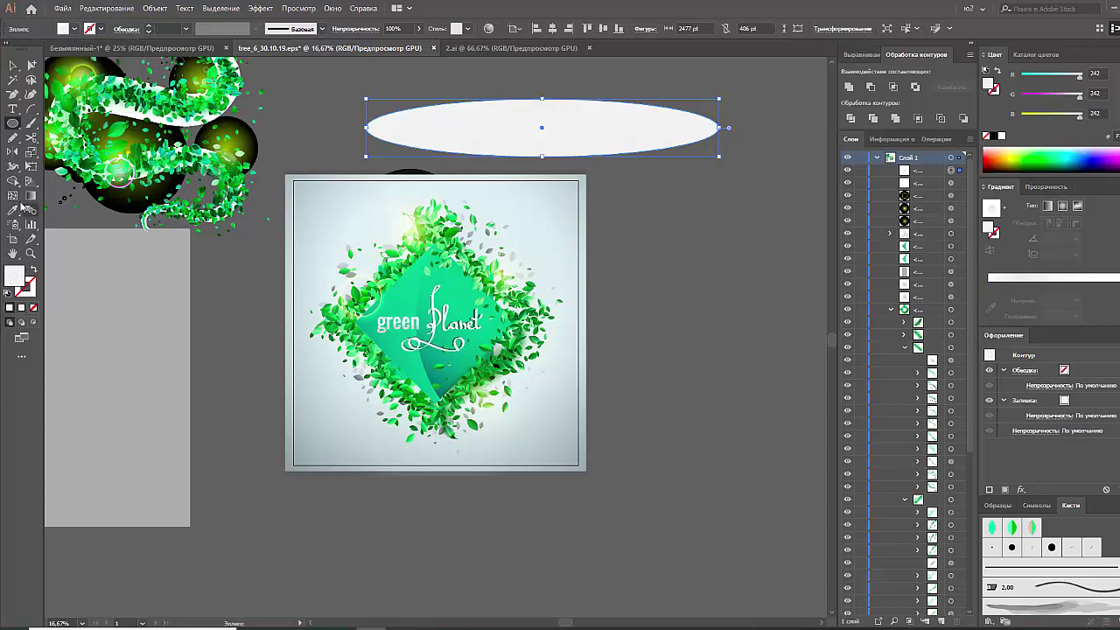
Add vertical and horizontal mesh lines across the new ellipse with the Mesh tool
{"action": "left_click", "coordinate": [13, 195]}
{"action": "left_click", "coordinate": [544, 130]}
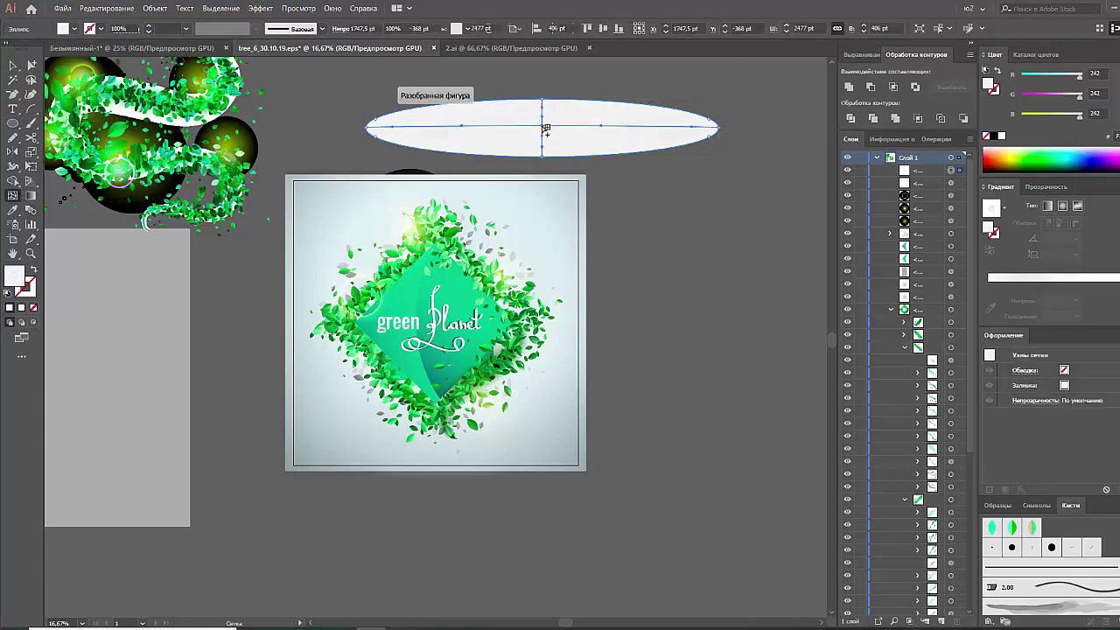
{"action": "left_click", "coordinate": [476, 128]}
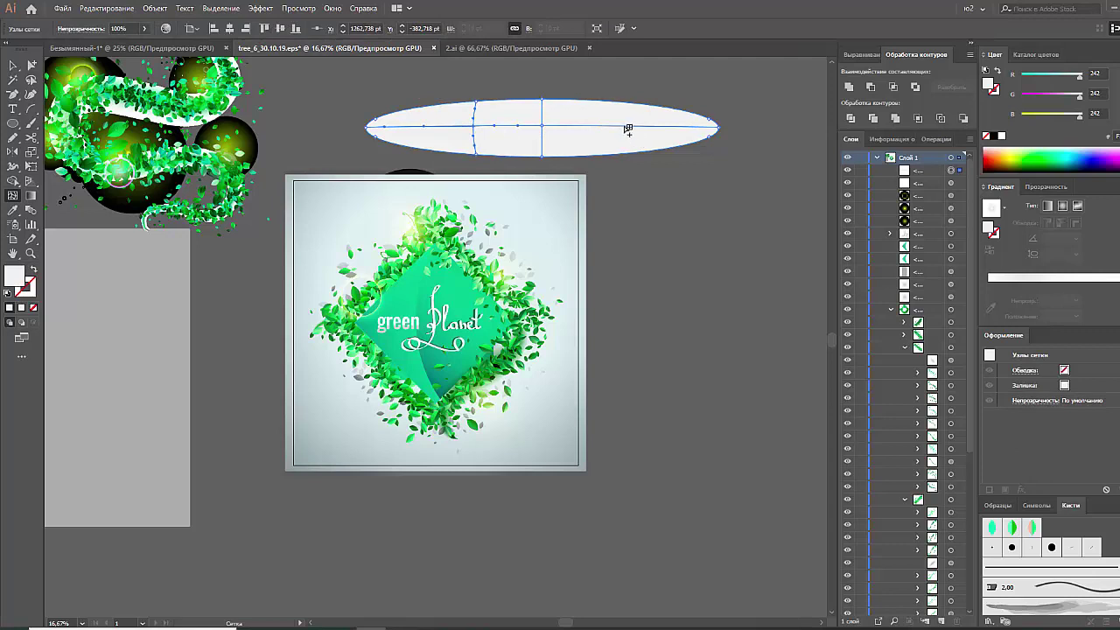
{"action": "left_click", "coordinate": [624, 128]}
{"action": "left_click", "coordinate": [543, 111]}
{"action": "left_click", "coordinate": [544, 150]}
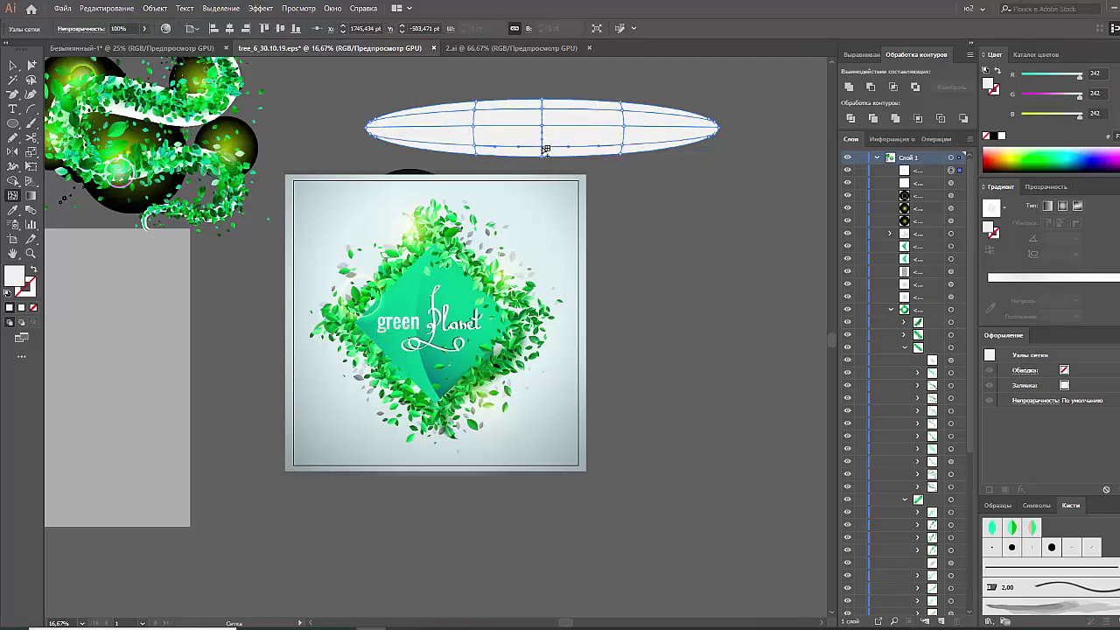
Switch the Color panel to Grayscale and shade the centre mesh points grey, keeping outer points near-white
{"action": "key", "text": "a"}
{"action": "left_click", "coordinate": [1114, 54]}
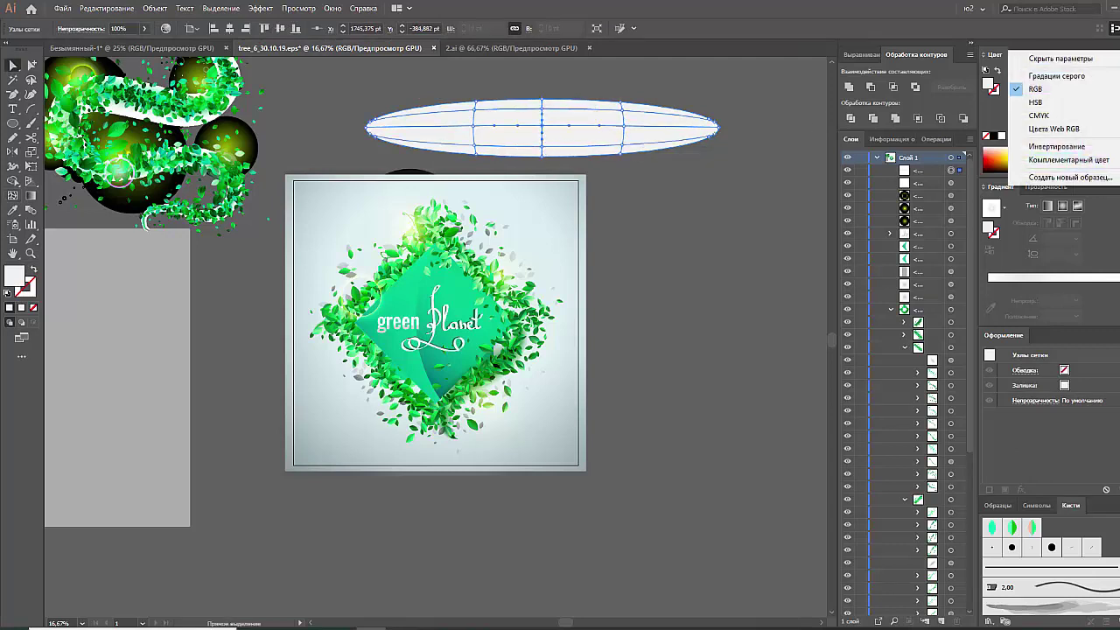
{"action": "left_click", "coordinate": [989, 75]}
{"action": "left_click", "coordinate": [1029, 76]}
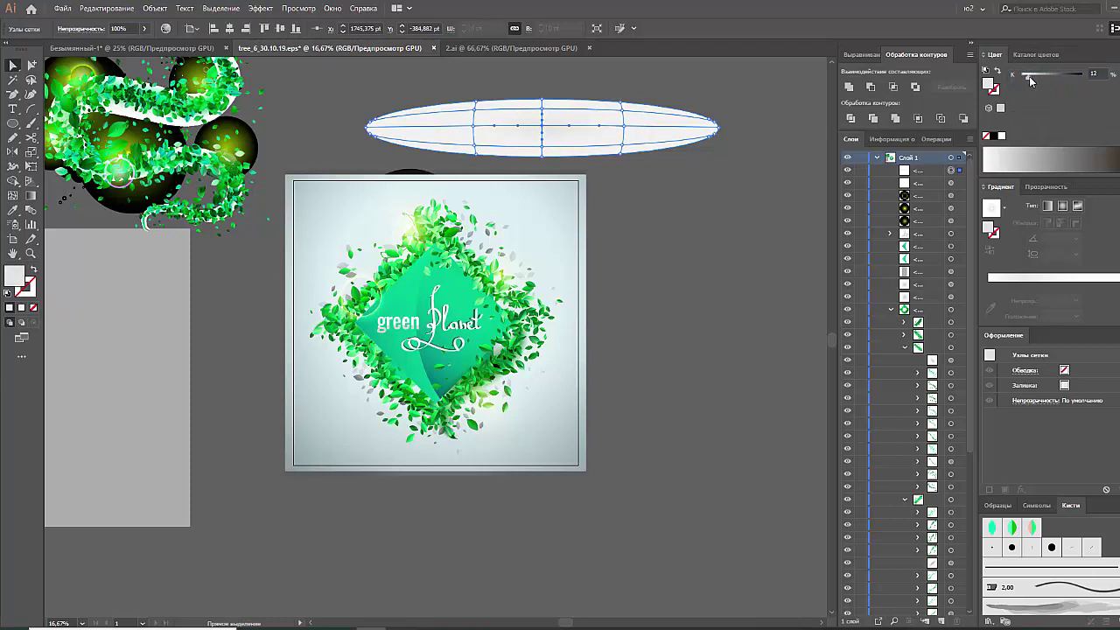
{"action": "left_click_drag", "start_coordinate": [1029, 77], "coordinate": [1047, 79]}
{"action": "left_click", "coordinate": [624, 127]}
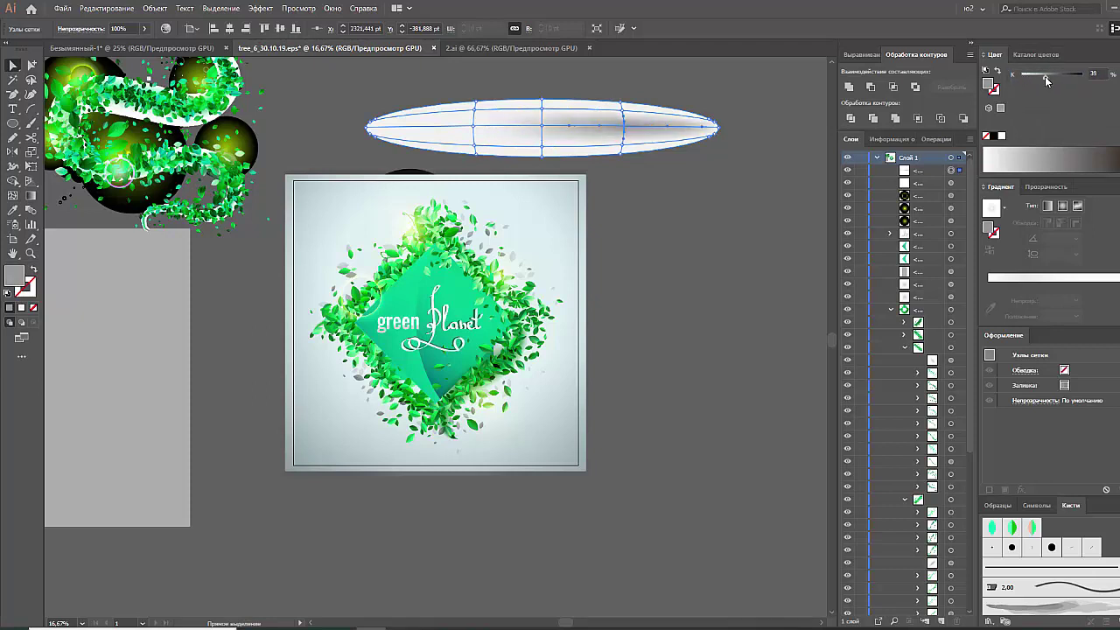
{"action": "left_click", "coordinate": [470, 127]}
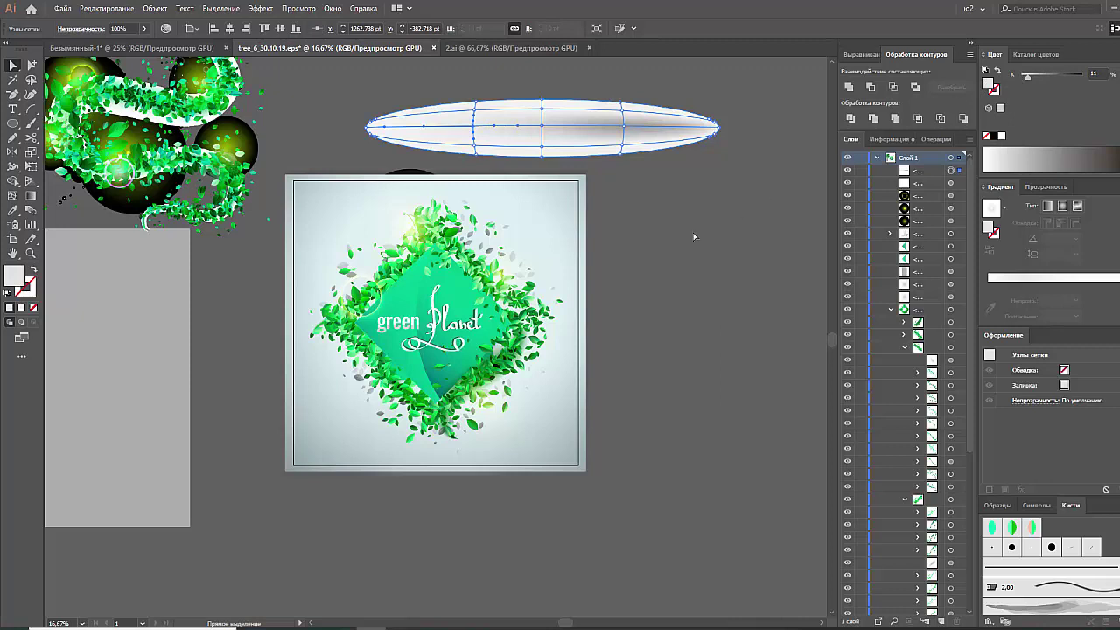
{"action": "left_click", "coordinate": [665, 229]}
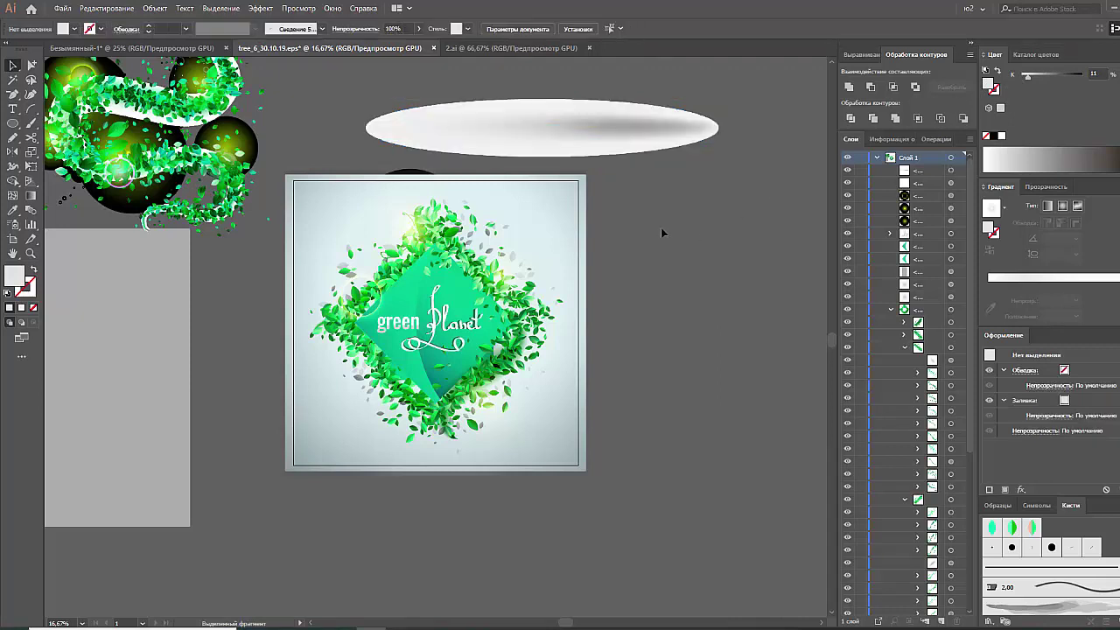
Squash the mesh ellipse flatter and set its blend mode to Multiply
{"action": "left_click", "coordinate": [558, 156]}
{"action": "left_click_drag", "start_coordinate": [542, 159], "coordinate": [542, 128]}
{"action": "left_click", "coordinate": [1057, 192]}
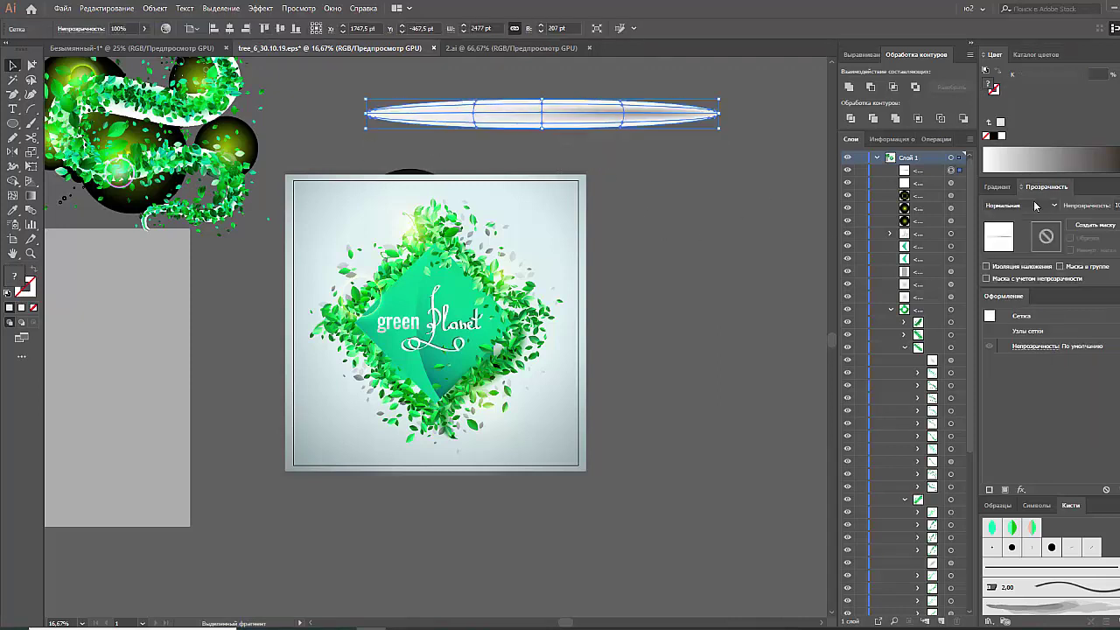
{"action": "left_click", "coordinate": [1019, 205]}
{"action": "left_click", "coordinate": [1015, 237]}
{"action": "key", "text": "ctrl+h"}
Move the shadow under the artwork at the artboard bottom, narrow it, and whiten its edge point
{"action": "left_click_drag", "start_coordinate": [600, 123], "coordinate": [500, 450]}
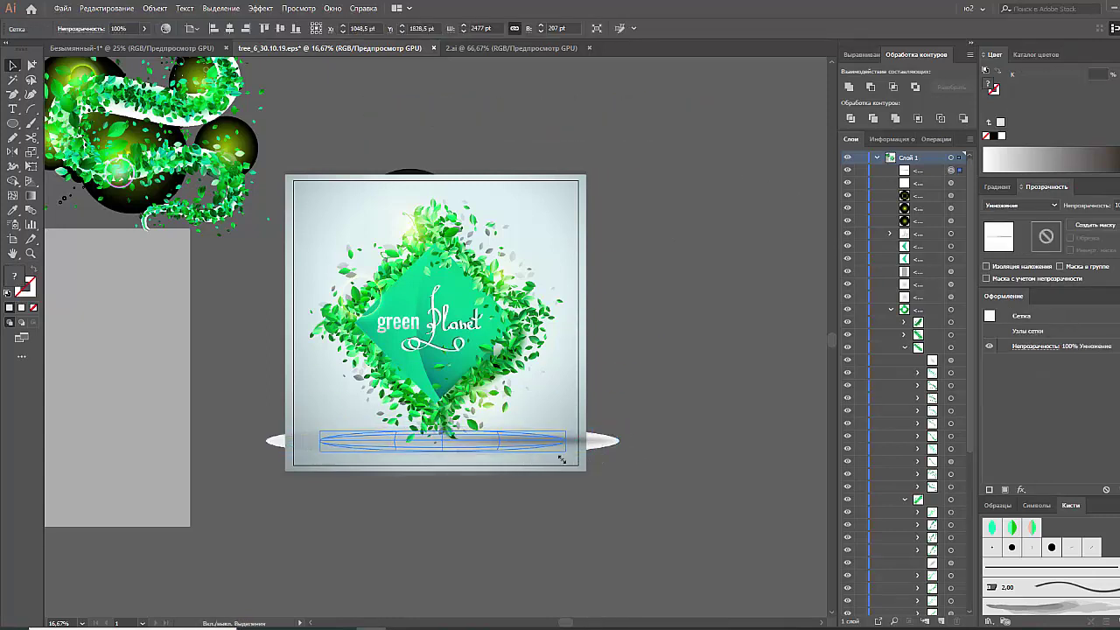
{"action": "left_click_drag", "start_coordinate": [617, 456], "coordinate": [547, 458]}
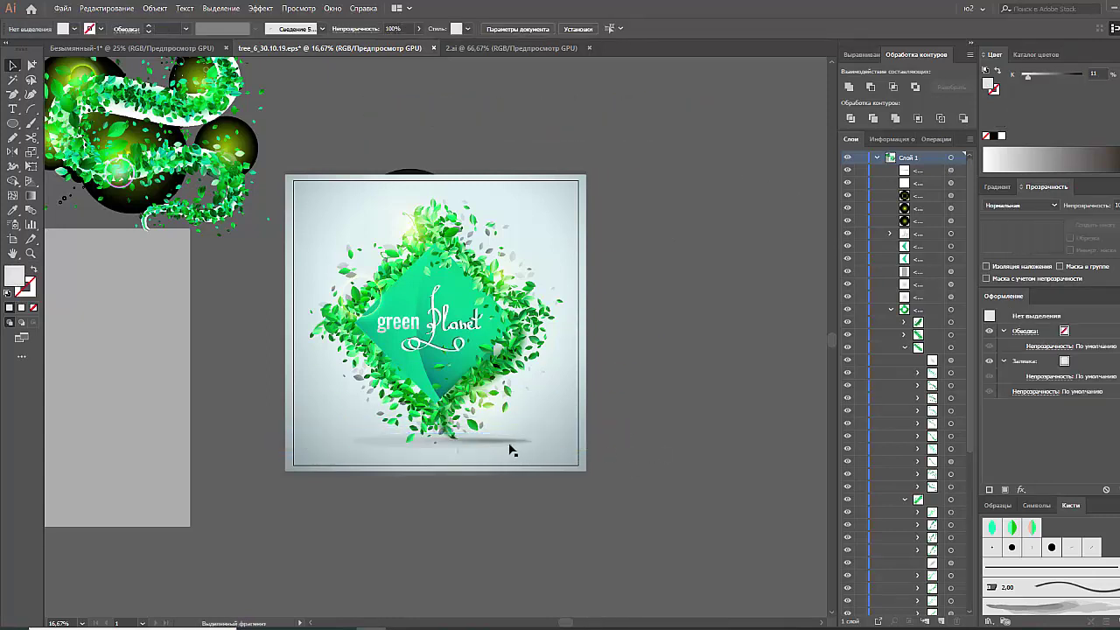
{"action": "left_click", "coordinate": [508, 449]}
{"action": "left_click", "coordinate": [1001, 137]}
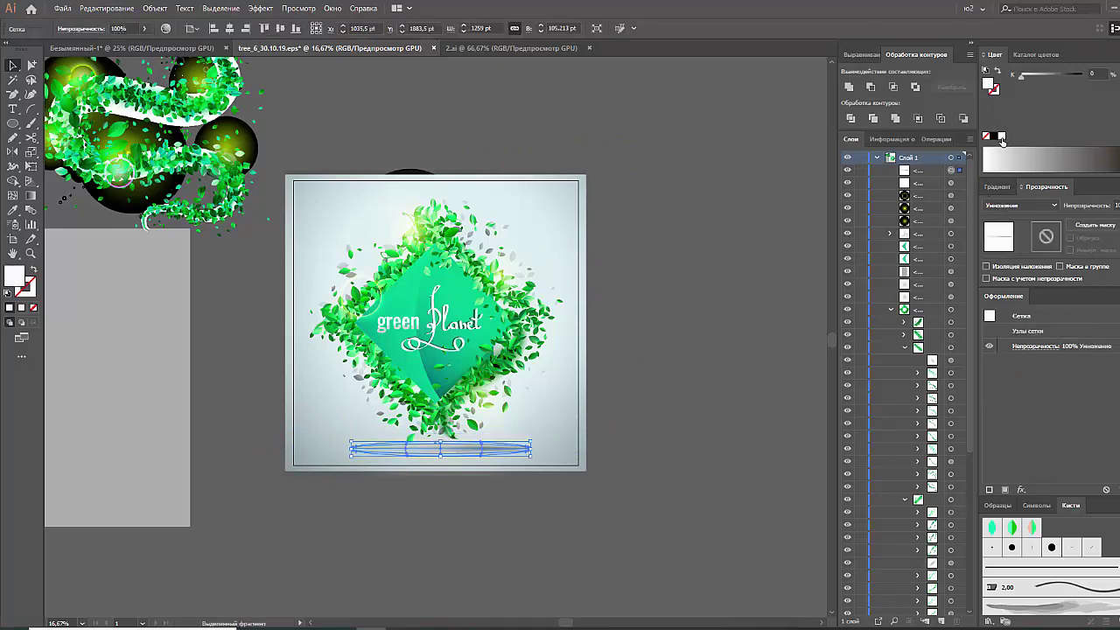
{"action": "left_click", "coordinate": [683, 358]}
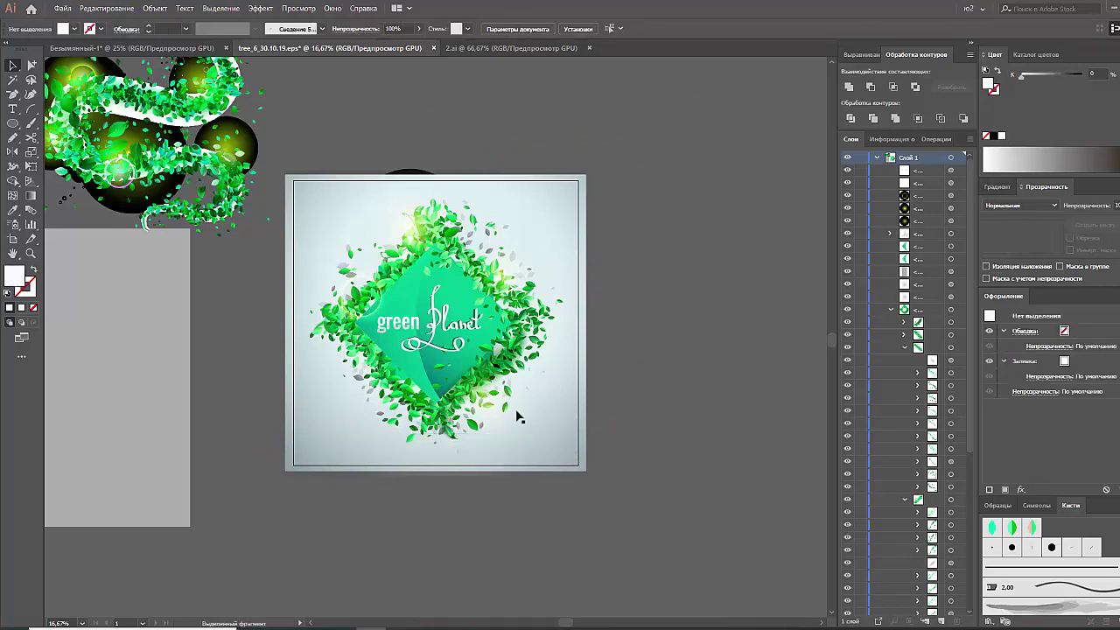
{"action": "key", "text": "ctrl+plus"}
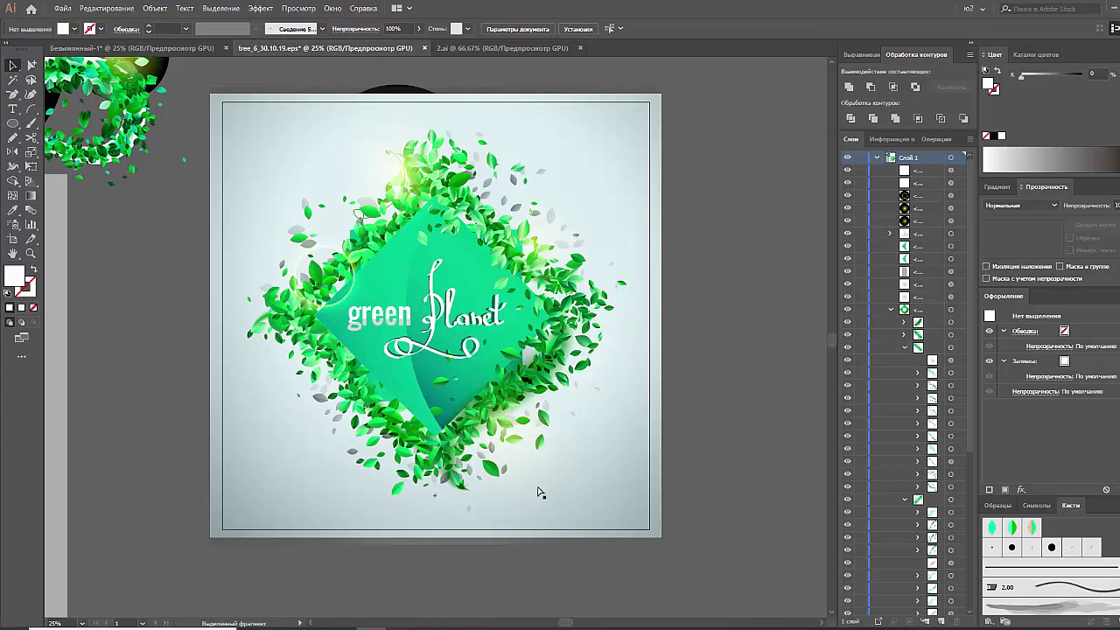
Tint the shadow mesh grey and pick out individual mesh points on it
{"action": "left_click", "coordinate": [540, 504]}
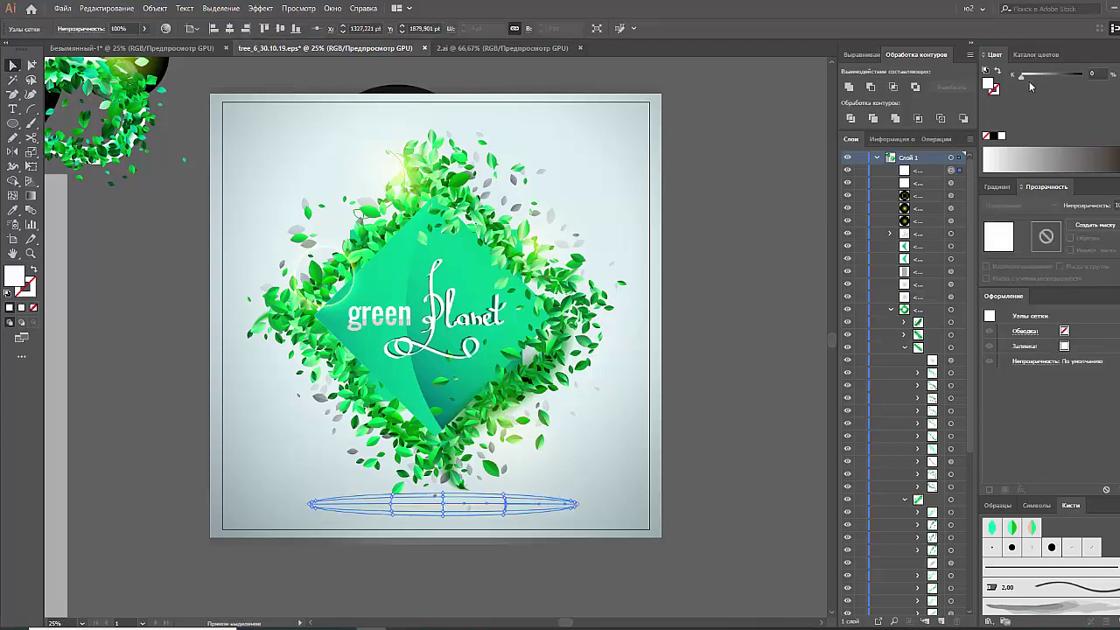
{"action": "left_click_drag", "start_coordinate": [1029, 77], "coordinate": [1030, 77]}
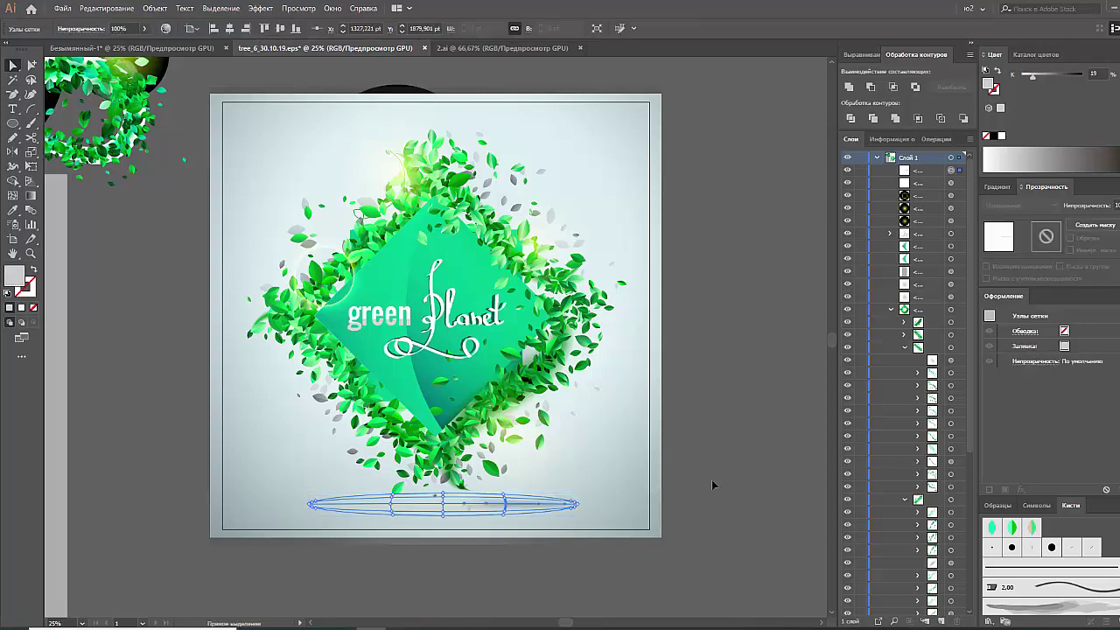
{"action": "left_click", "coordinate": [443, 505]}
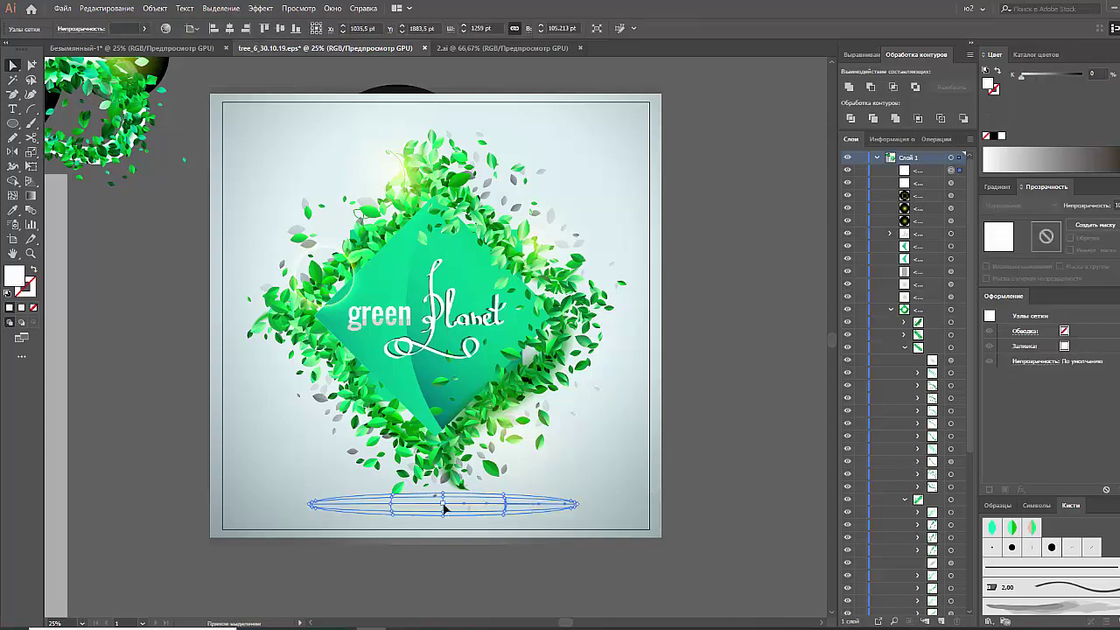
{"action": "left_click", "coordinate": [443, 508]}
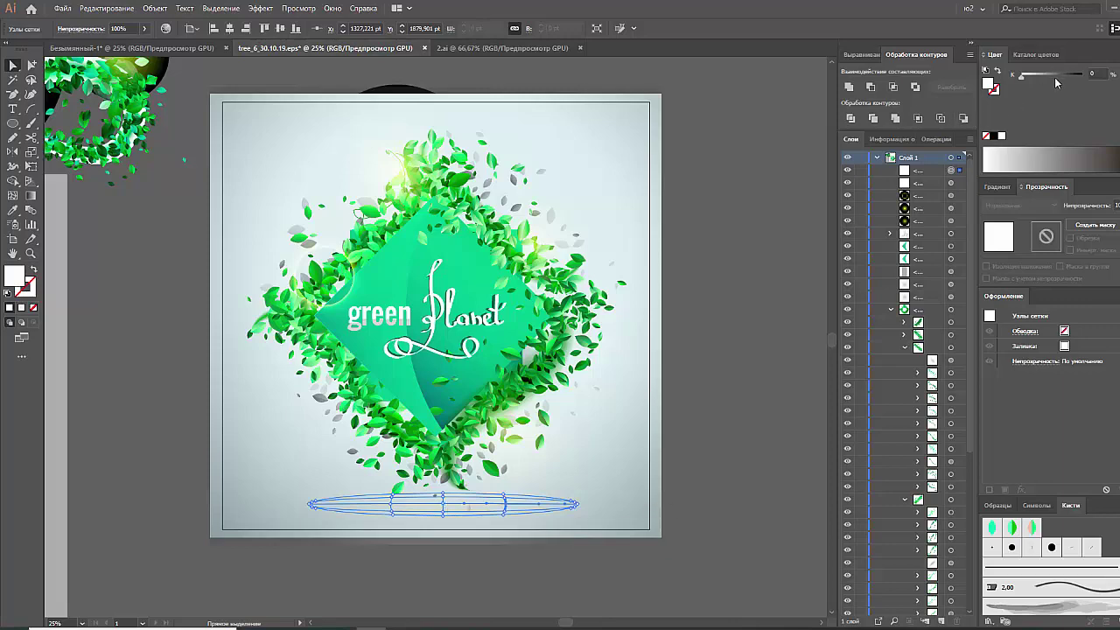
{"action": "left_click", "coordinate": [748, 316]}
{"action": "key", "text": "ctrl+plus"}
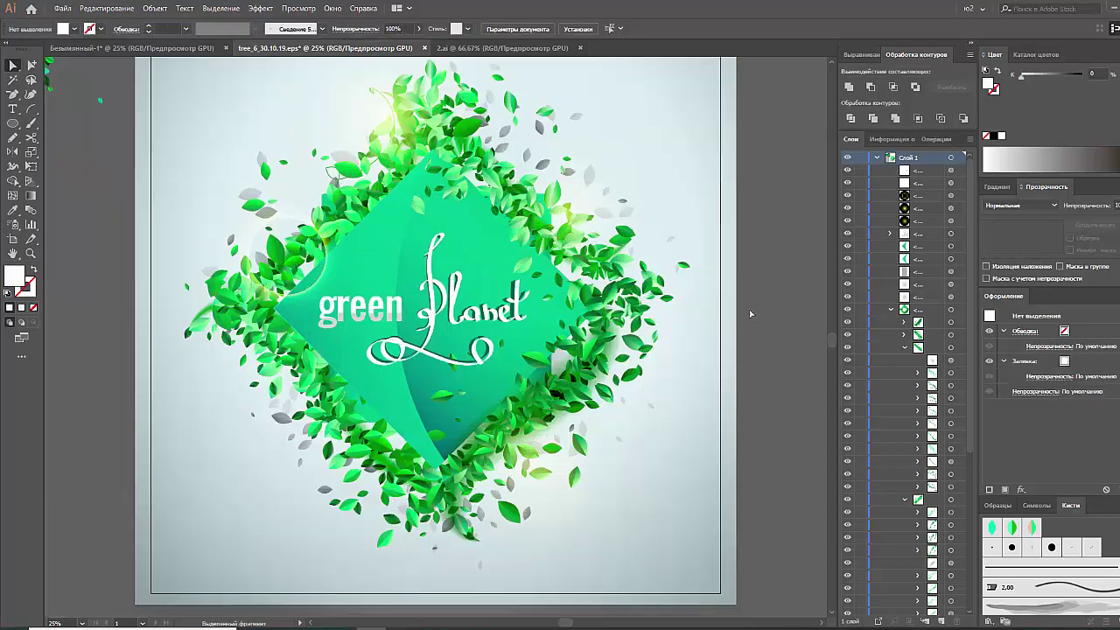
Set the shadow's centre node to 43% grey and its right and left nodes to lighter greys
{"action": "left_click", "coordinate": [446, 562]}
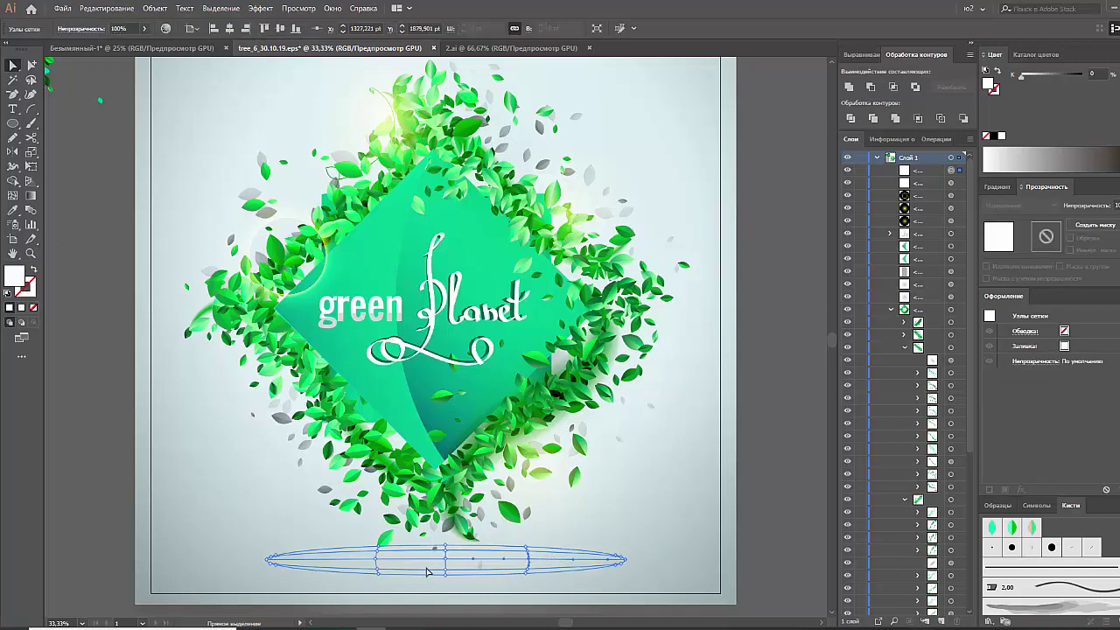
{"action": "left_click", "coordinate": [376, 560]}
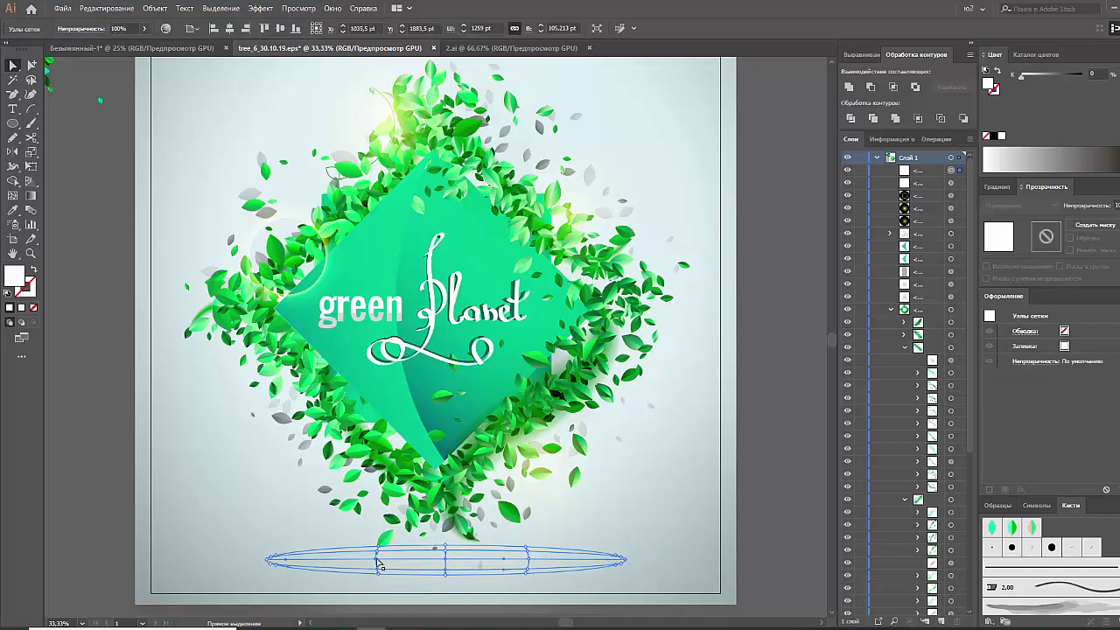
{"action": "left_click", "coordinate": [446, 560]}
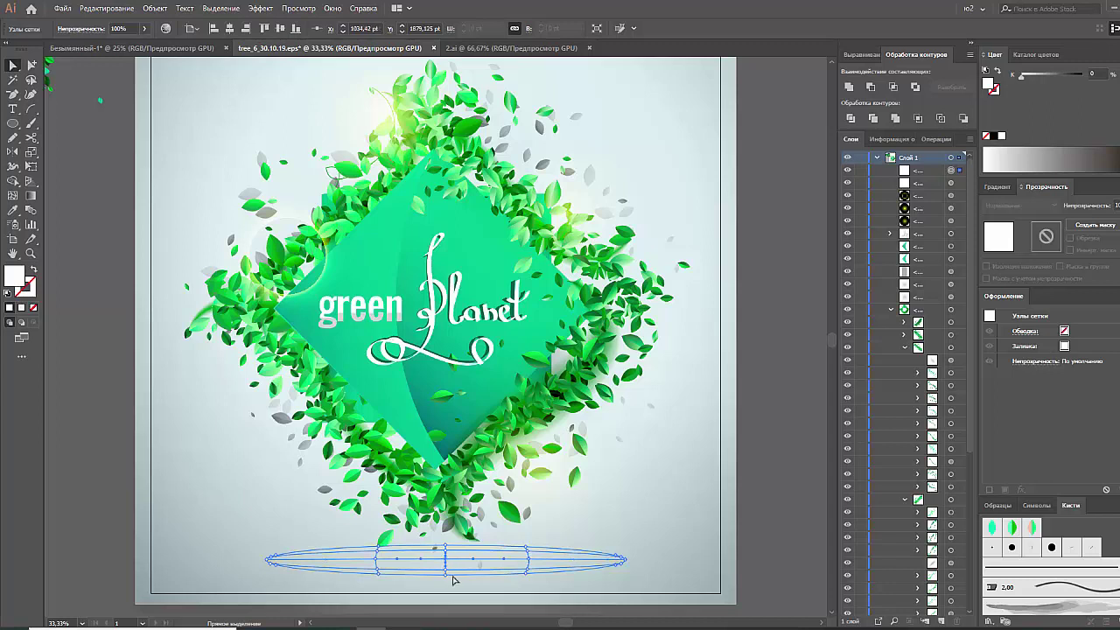
{"action": "left_click_drag", "start_coordinate": [1037, 79], "coordinate": [1048, 81]}
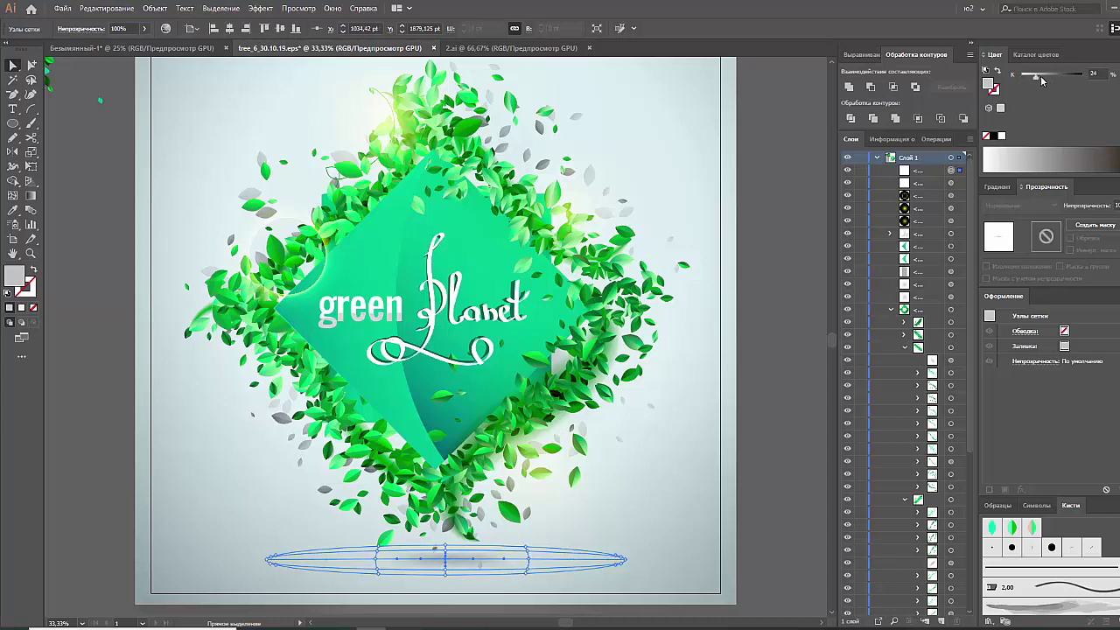
{"action": "left_click", "coordinate": [528, 561]}
{"action": "mouse_move", "coordinate": [1022, 77]}
{"action": "left_mouse_down"}
{"action": "mouse_move", "coordinate": [1035, 75]}
{"action": "mouse_move", "coordinate": [1027, 80]}
{"action": "left_mouse_up"}
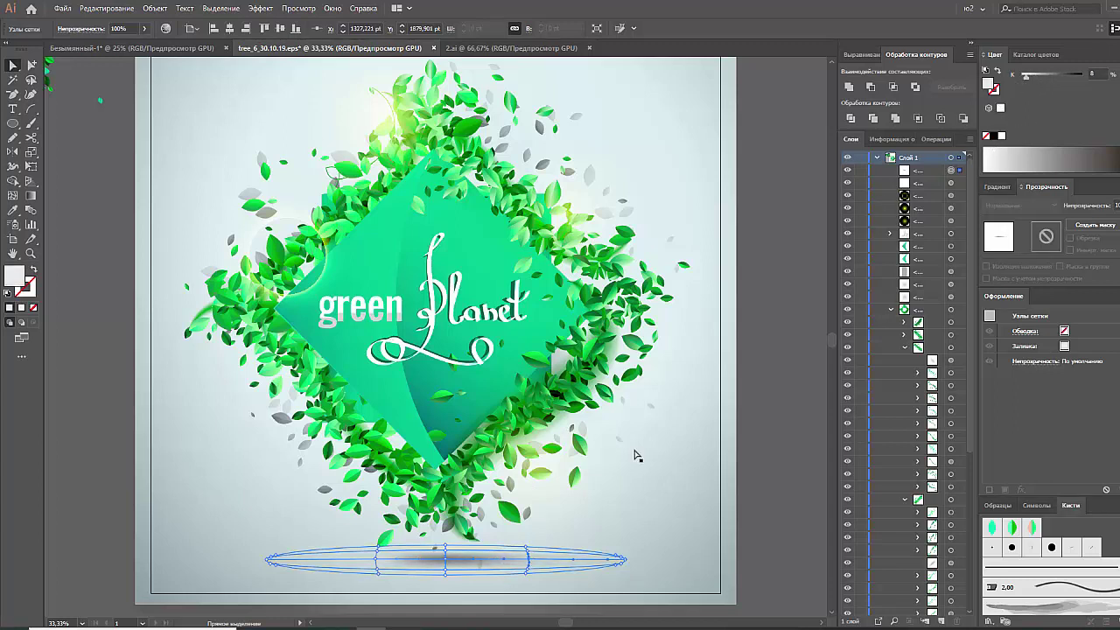
{"action": "left_click", "coordinate": [376, 560]}
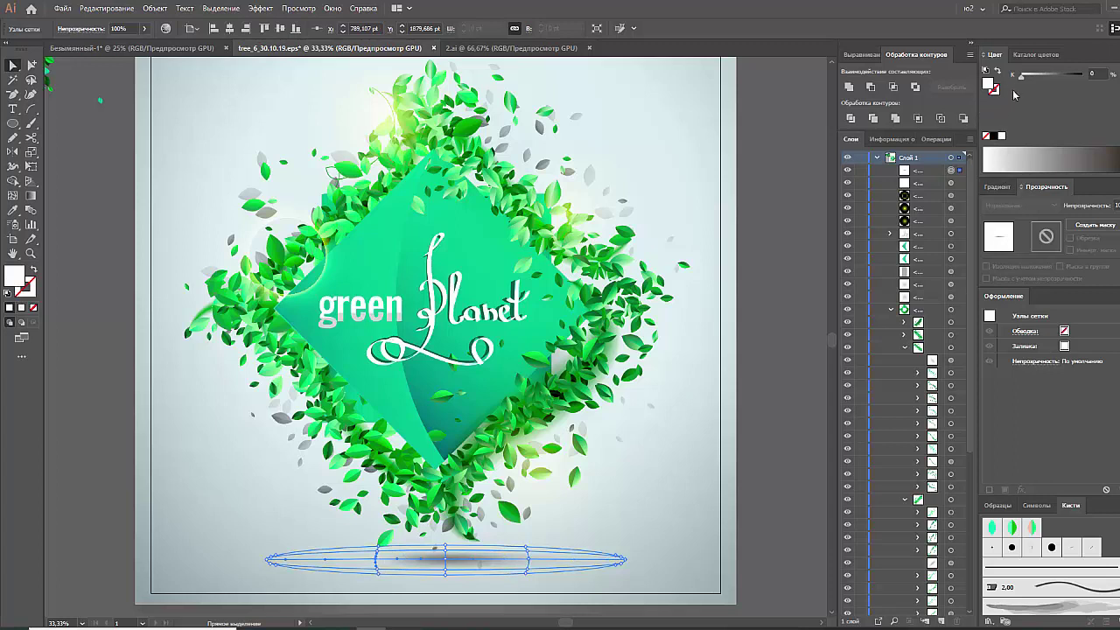
{"action": "left_click_drag", "start_coordinate": [1018, 77], "coordinate": [1030, 77]}
Lighten the shadow's centre node from 43 to 29 K, viewing the whole artboard
{"action": "left_click", "coordinate": [761, 321]}
{"action": "scroll", "coordinate": [760, 325], "scroll_direction": "down", "scroll_amount": 1}
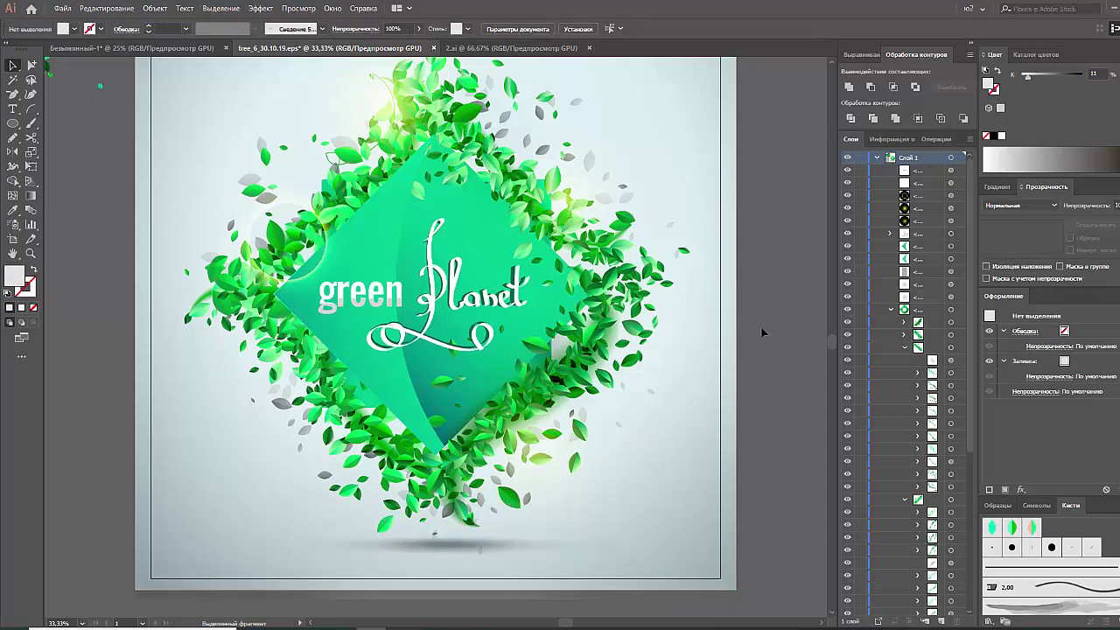
{"action": "scroll", "coordinate": [760, 326], "scroll_direction": "up", "scroll_amount": 1}
{"action": "scroll", "coordinate": [765, 326], "scroll_direction": "down", "scroll_amount": 1, "text": "alt"}
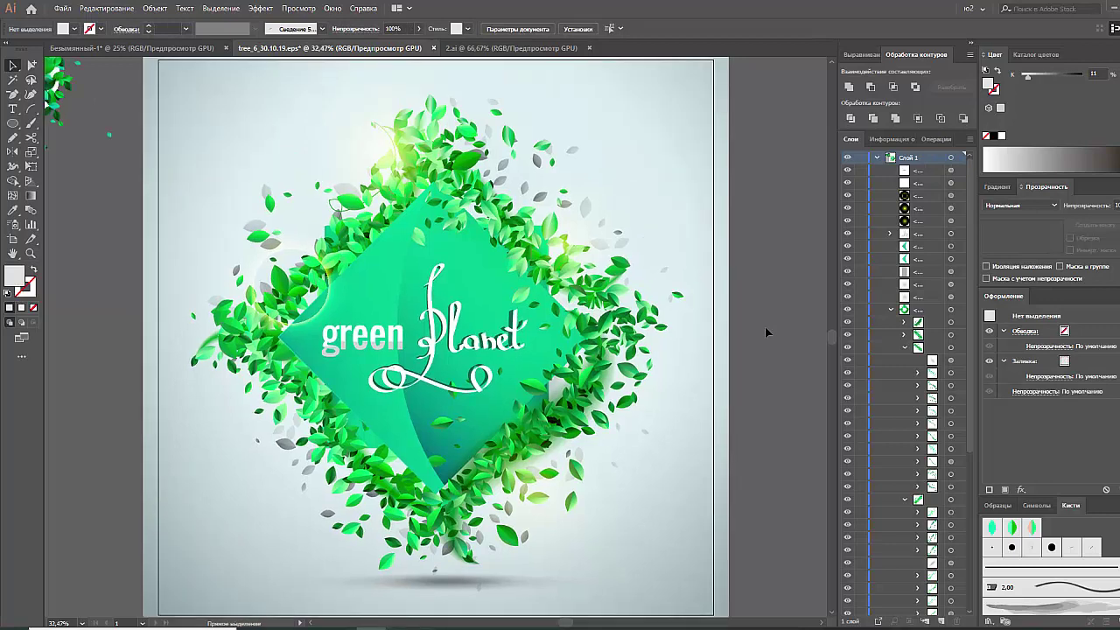
{"action": "key", "text": "ctrl+minus"}
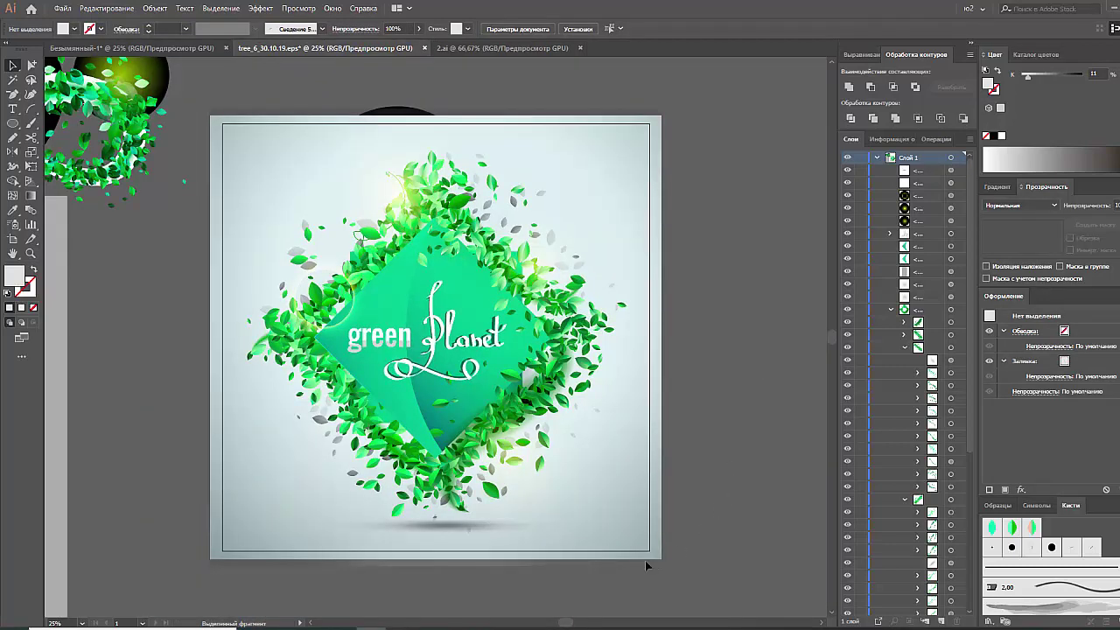
{"action": "left_click", "coordinate": [510, 527]}
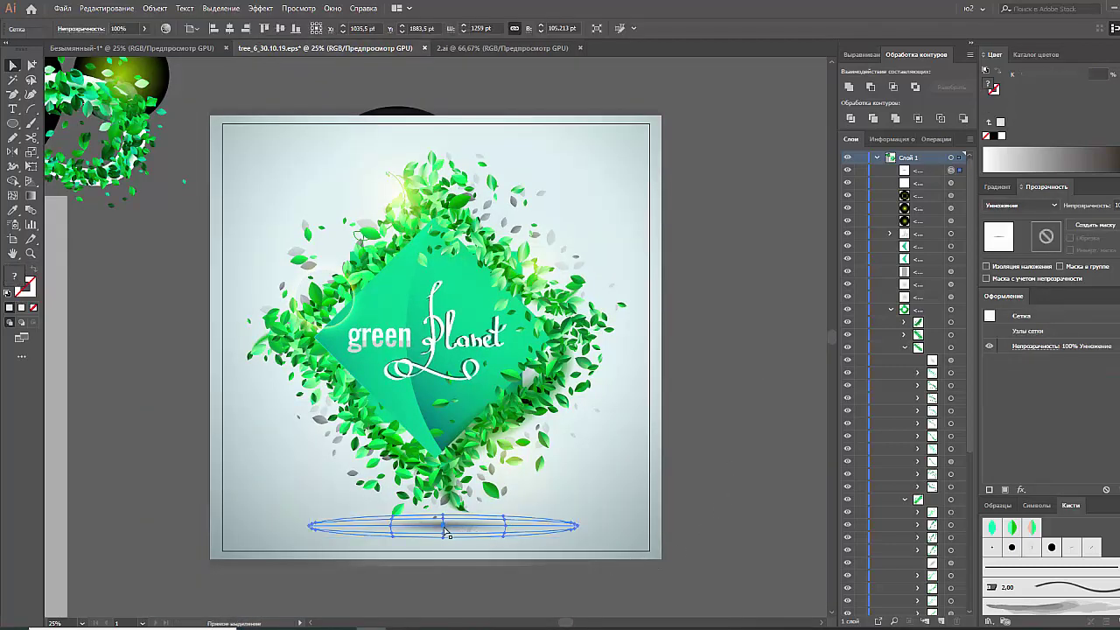
{"action": "left_click", "coordinate": [442, 524]}
{"action": "left_click_drag", "start_coordinate": [1047, 77], "coordinate": [1038, 78]}
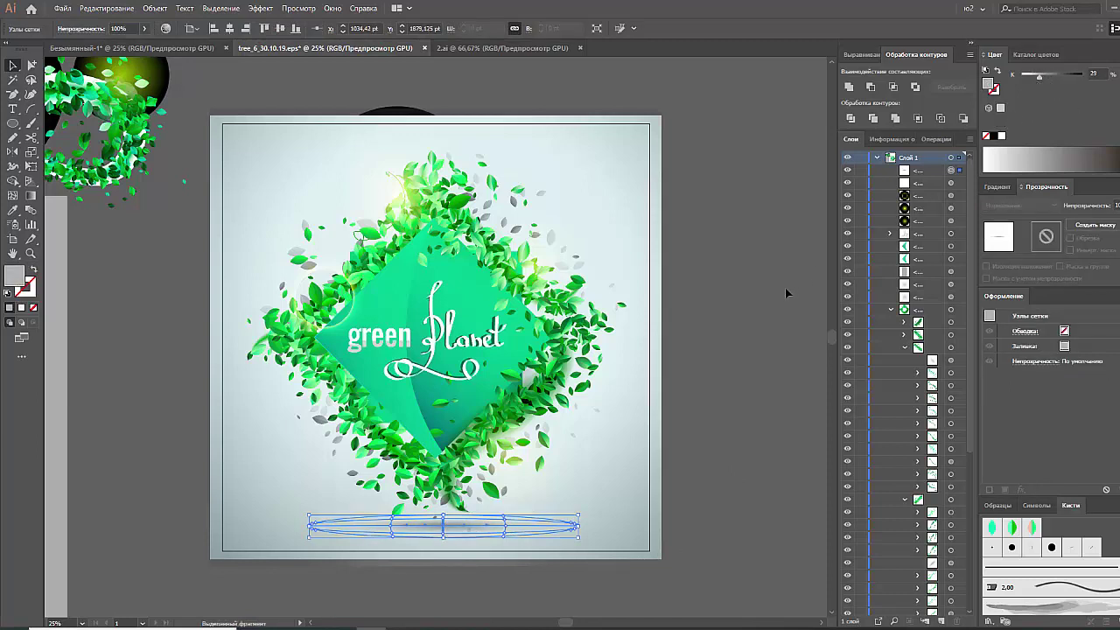
{"action": "left_click", "coordinate": [703, 350]}
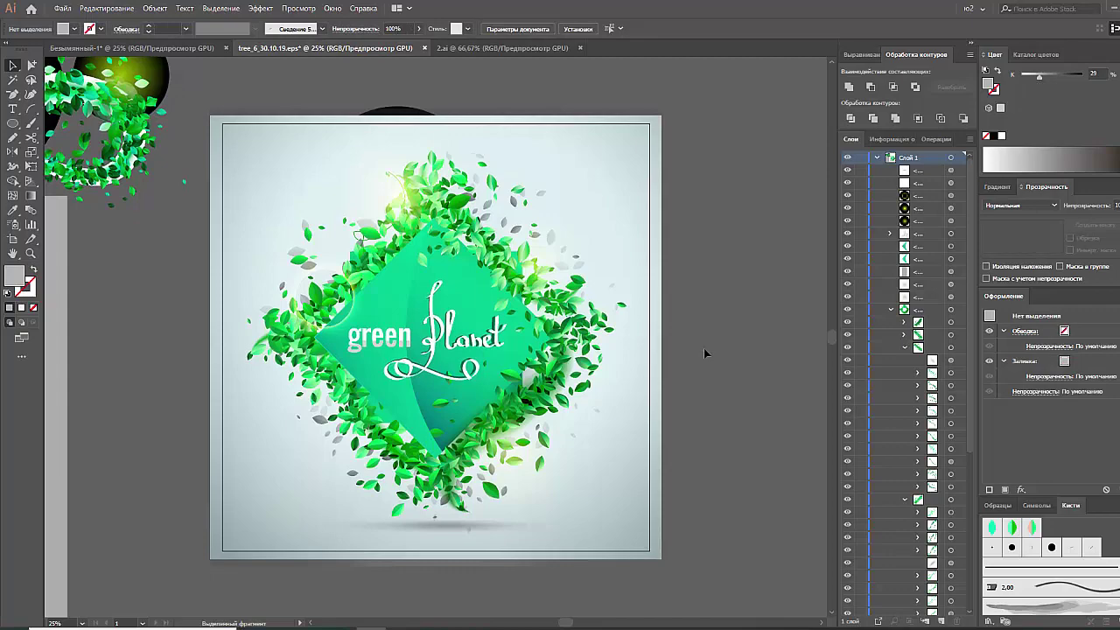